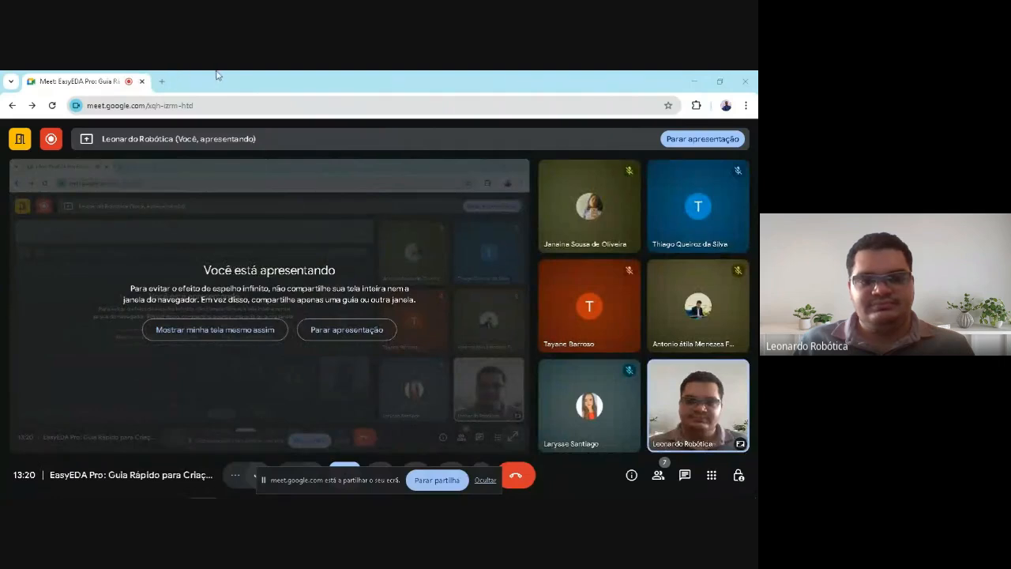
Switch to the browser window showing the EasyEDA Certified Instructor certificate and examine it
{"action": "left_click", "coordinate": [231, 488]}
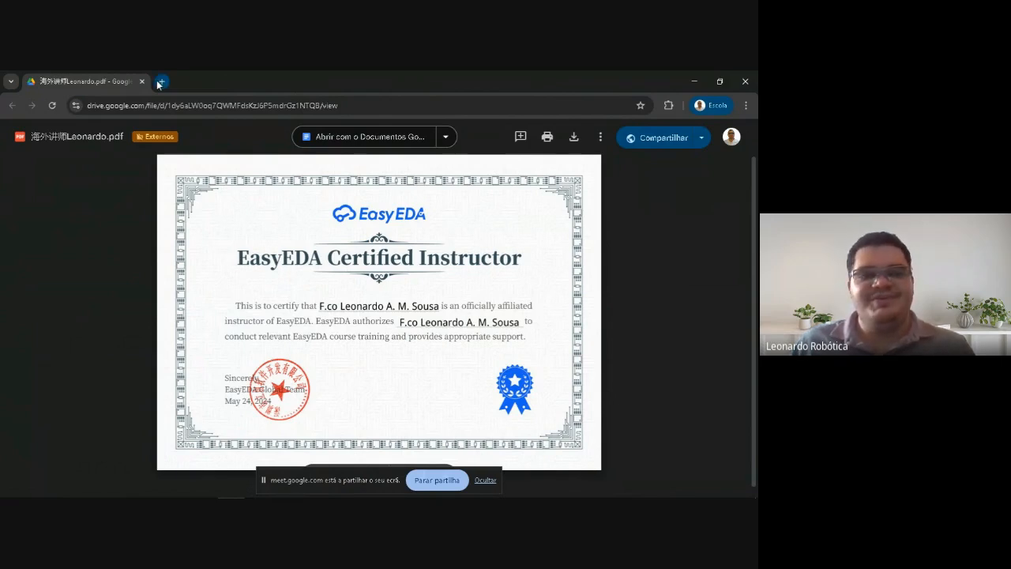
{"action": "left_click", "coordinate": [231, 488]}
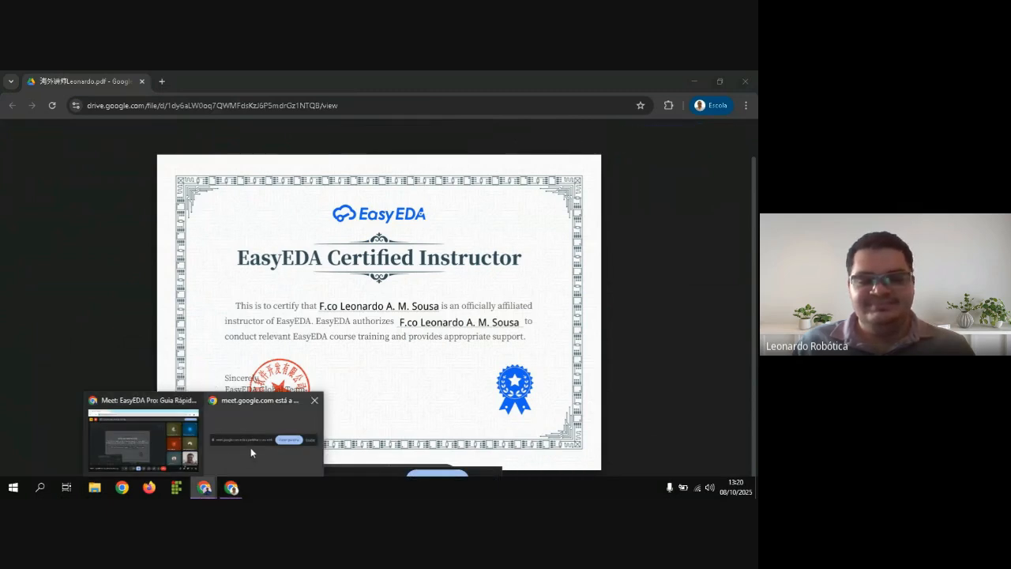
{"action": "left_click", "coordinate": [305, 271]}
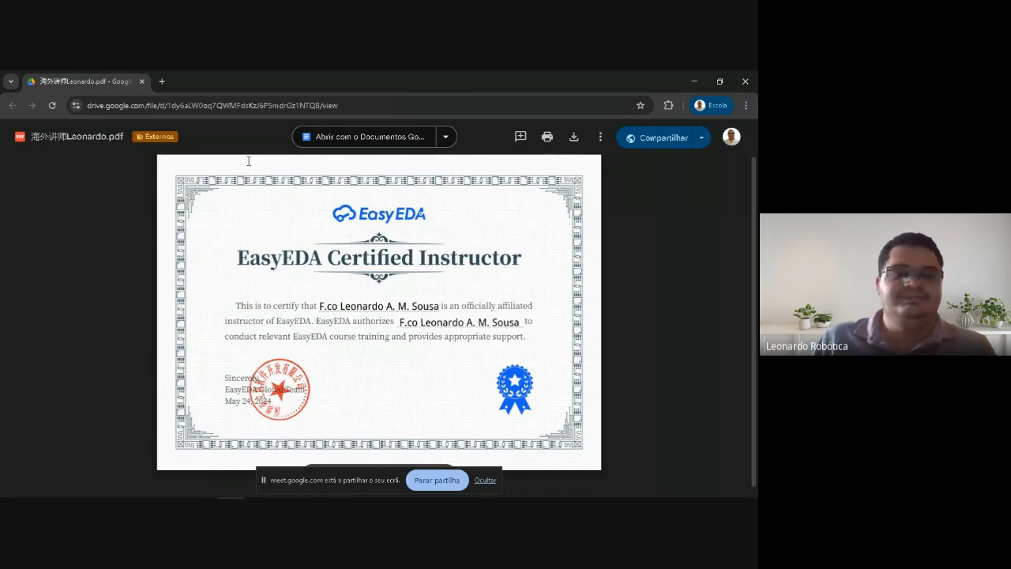
Open a new browser tab and go to easyeda.com
{"action": "left_click", "coordinate": [162, 82]}
{"action": "left_click", "coordinate": [134, 105]}
{"action": "left_click", "coordinate": [118, 81]}
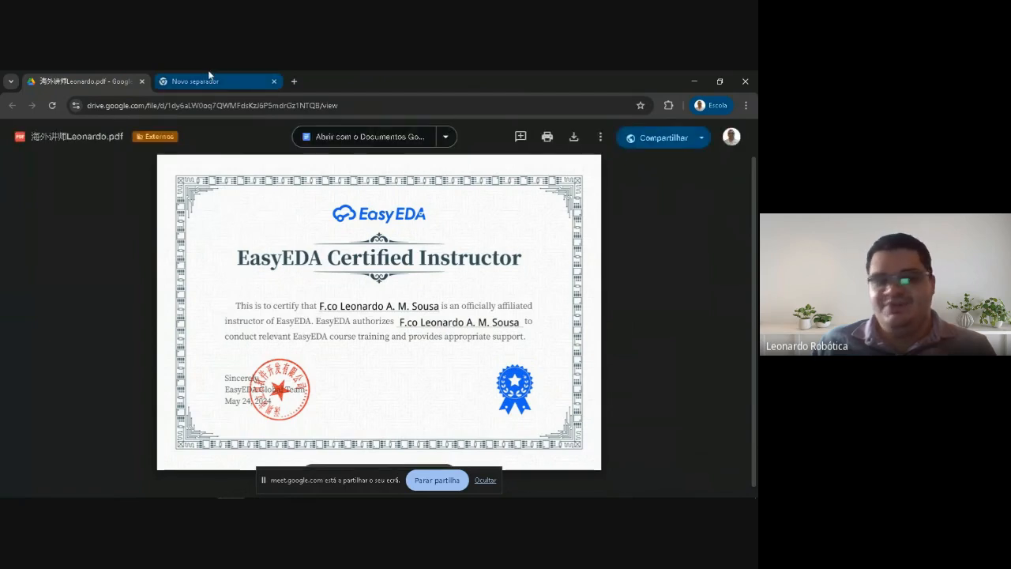
{"action": "mouse_move", "coordinate": [209, 75]}
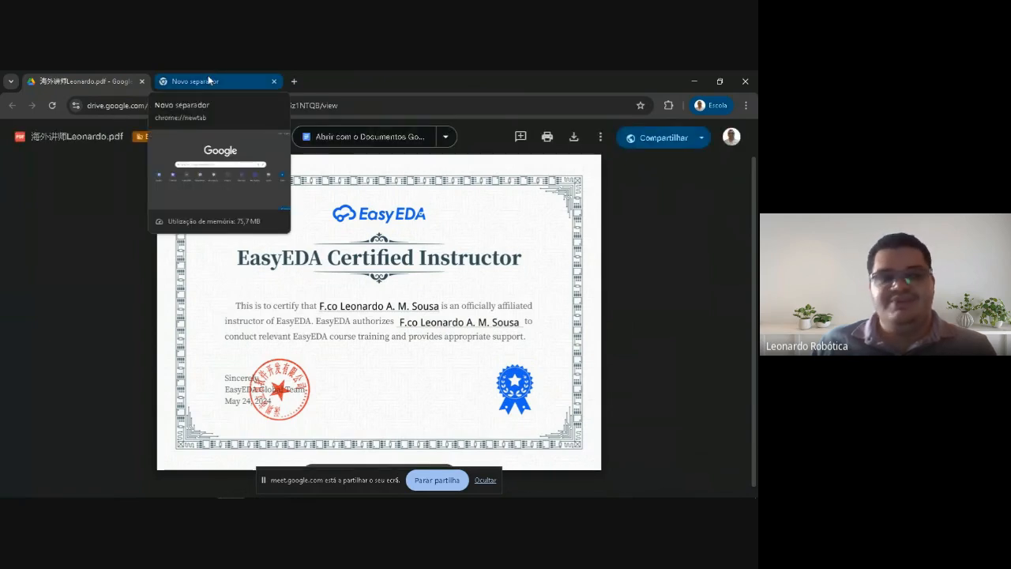
{"action": "left_click", "coordinate": [208, 75]}
{"action": "left_click", "coordinate": [199, 104]}
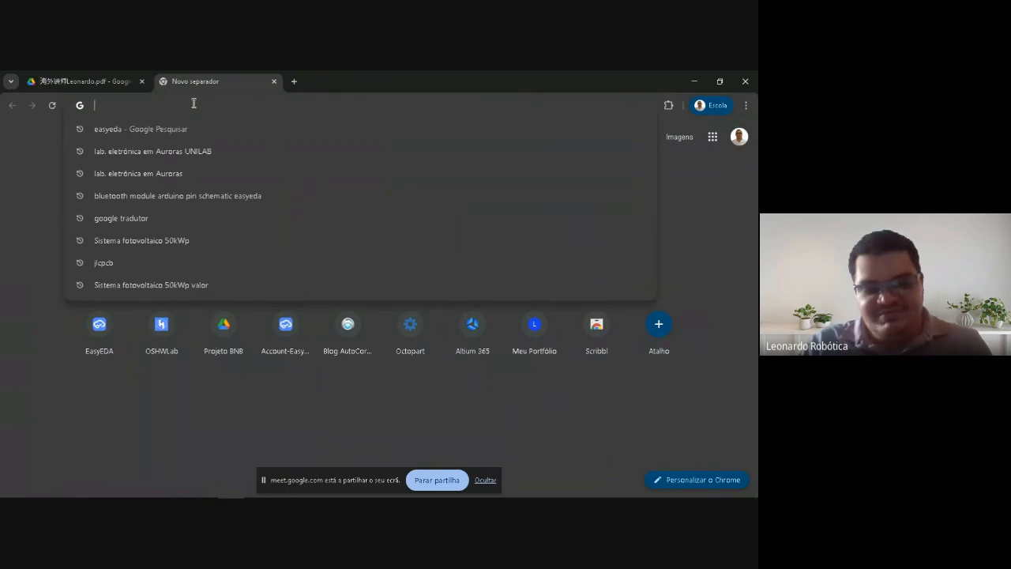
{"action": "type", "text": "eas"}
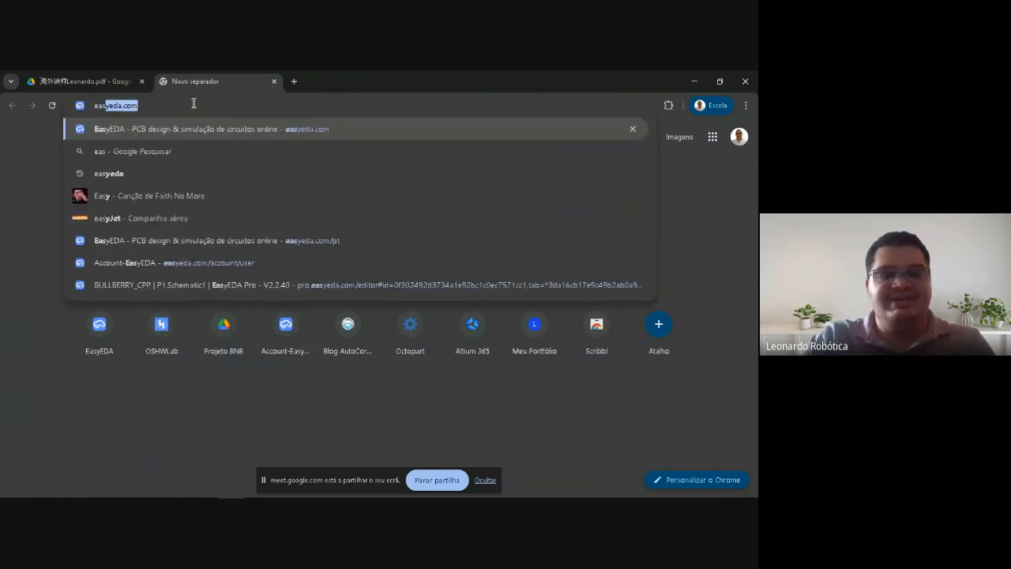
{"action": "type", "text": "yeda.com"}
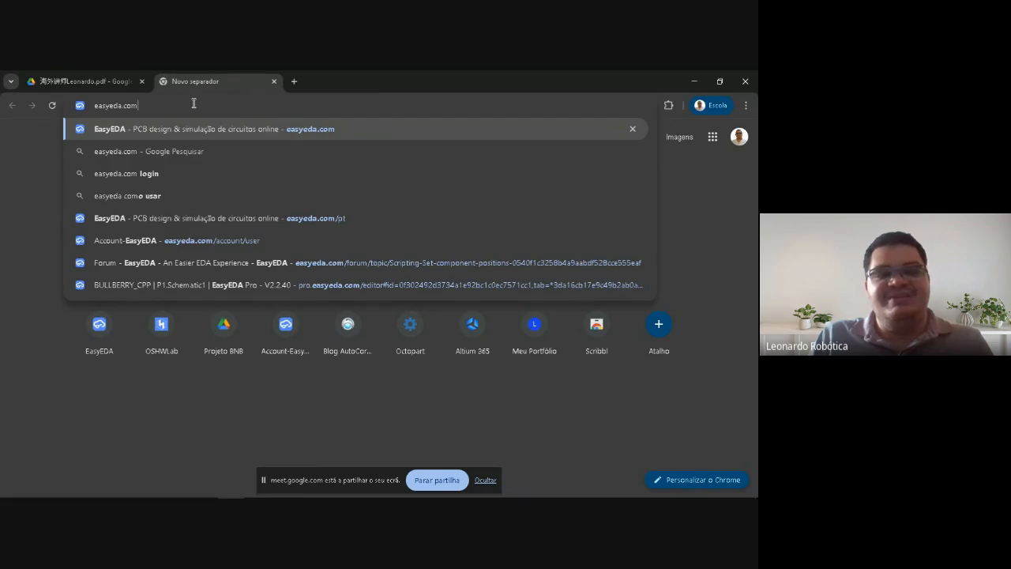
{"action": "key", "text": "Return"}
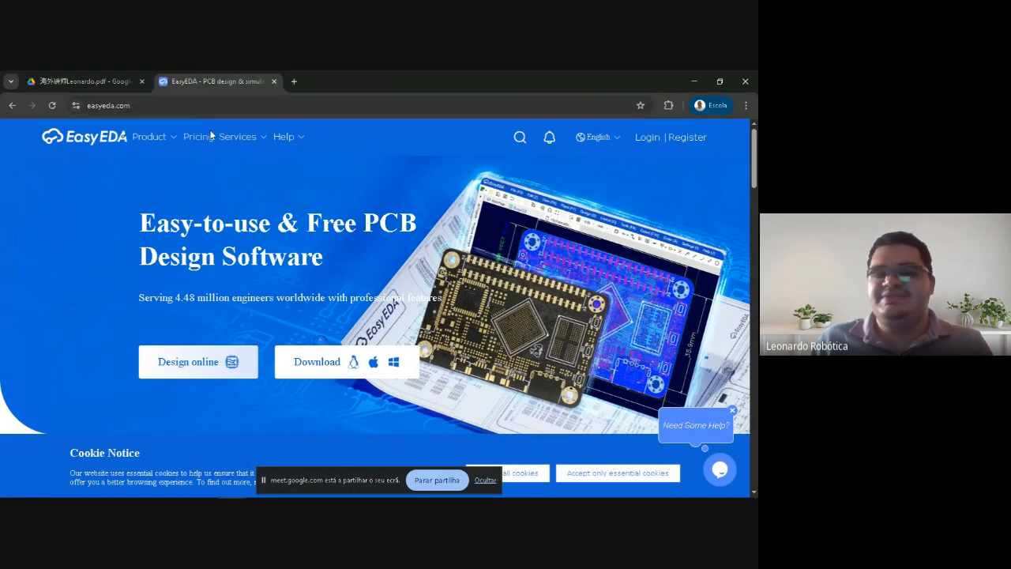
Close the help bubble and the screen-sharing notice, and accept all cookies on the EasyEDA home page
{"action": "left_click", "coordinate": [732, 410]}
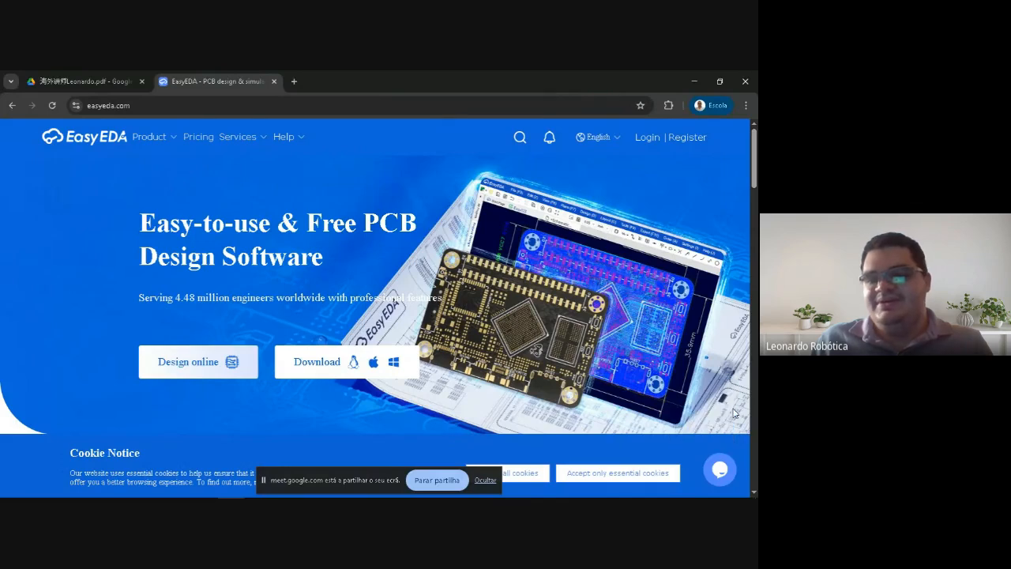
{"action": "left_click", "coordinate": [487, 481]}
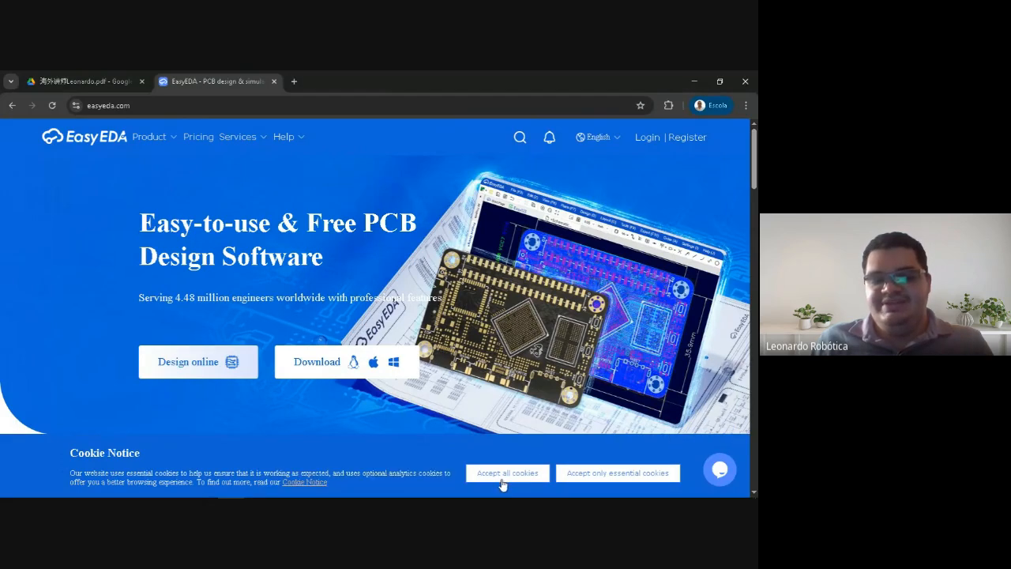
{"action": "left_click", "coordinate": [508, 477]}
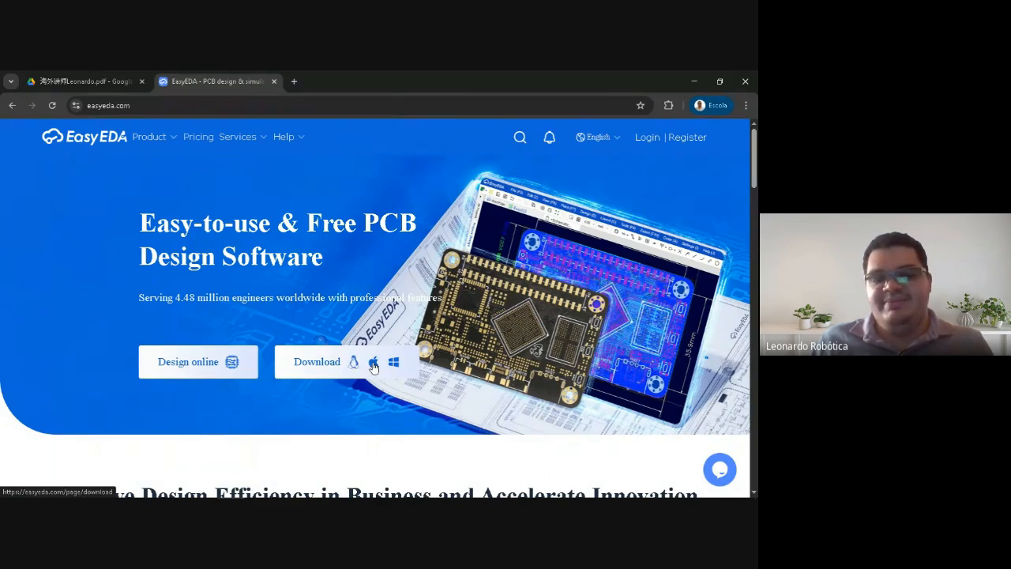
View the online editor's edition choices and close the Editor Version dialog
{"action": "left_click", "coordinate": [194, 363]}
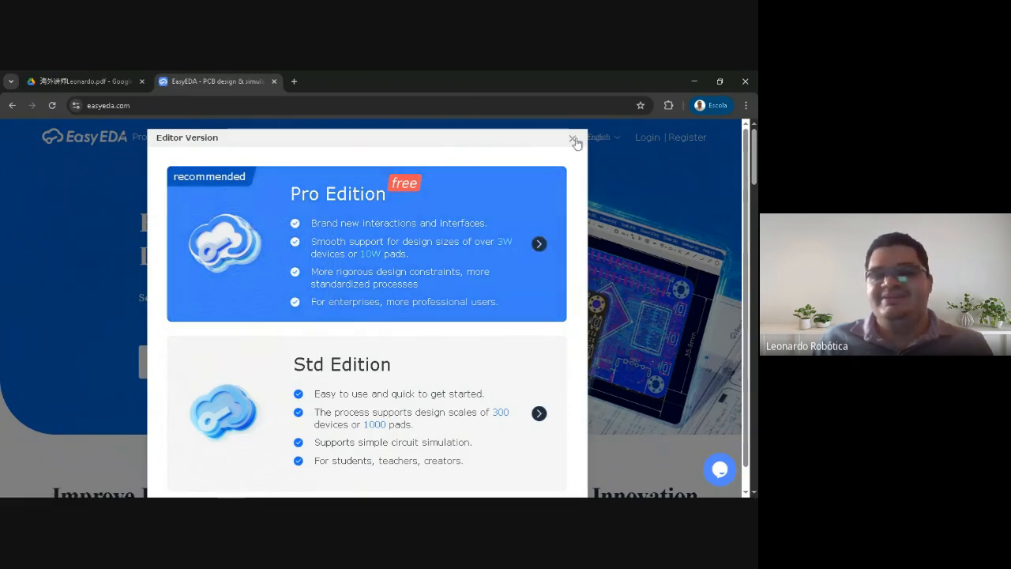
{"action": "left_click", "coordinate": [574, 139]}
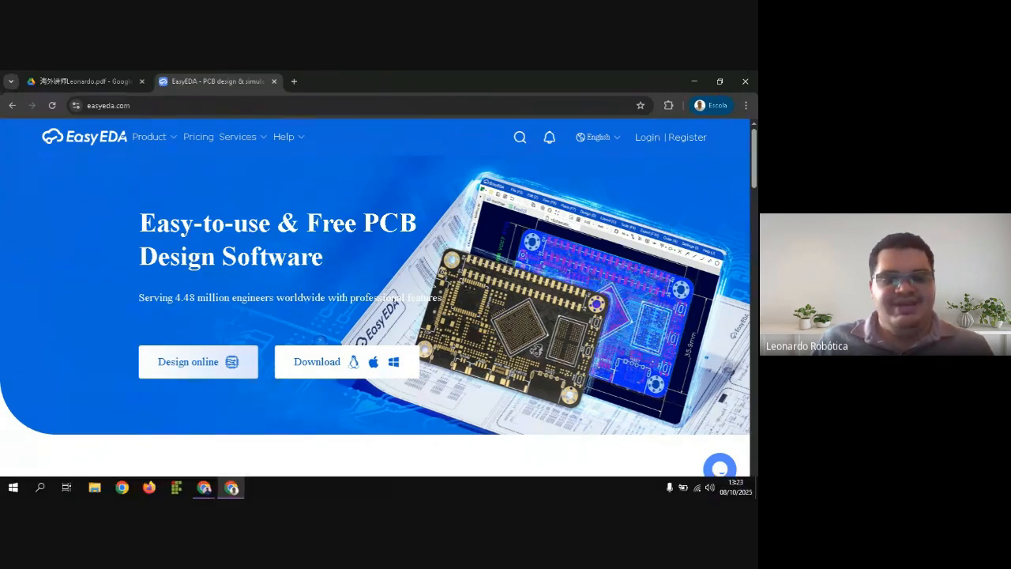
Check the Google Meet window, return to the EasyEDA home page, and hide the screen-sharing notice
{"action": "mouse_move", "coordinate": [204, 487]}
{"action": "left_click", "coordinate": [181, 440]}
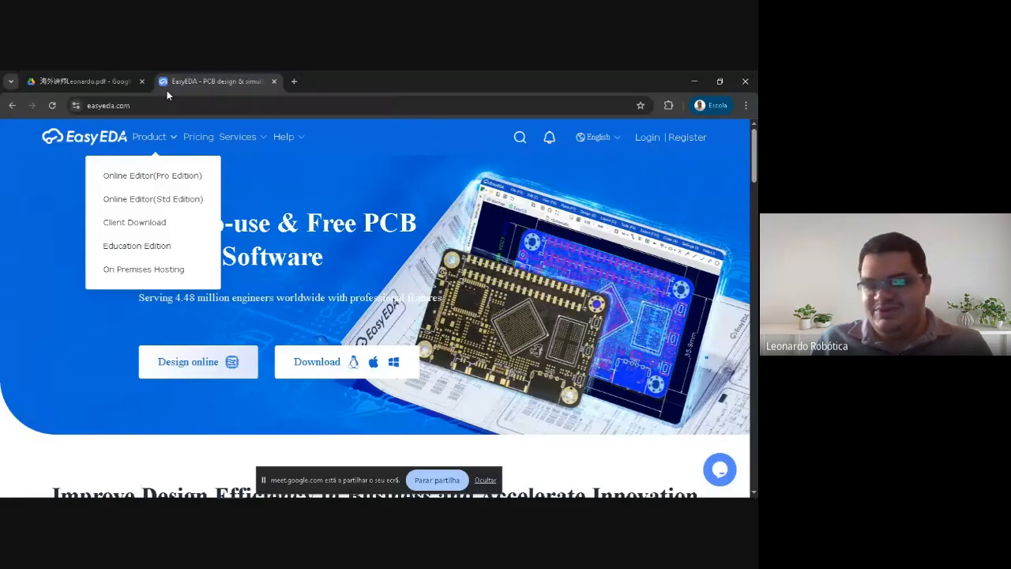
{"action": "left_click", "coordinate": [485, 480]}
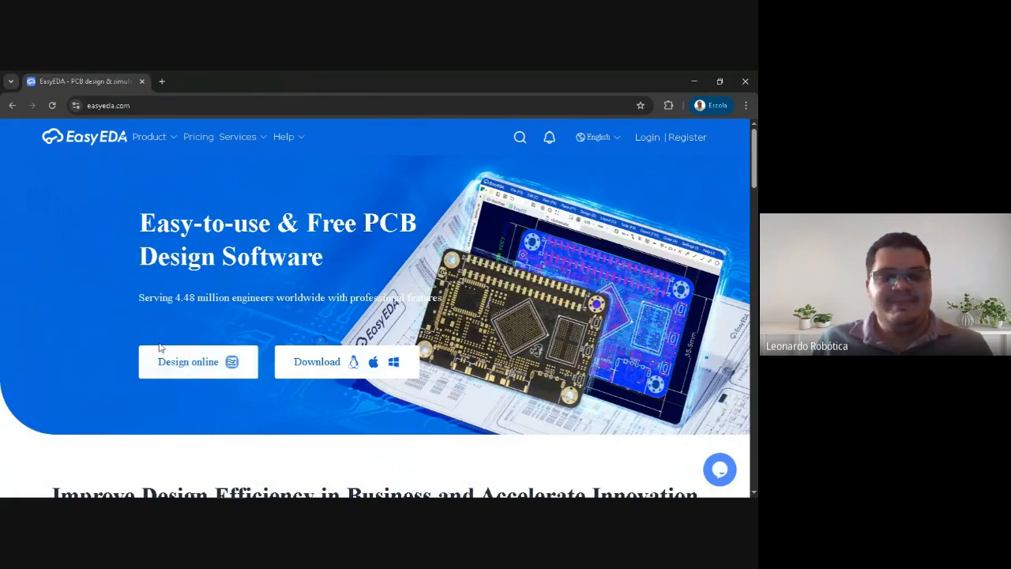
Launch the Std Edition of the EasyEDA online editor from the home page and look over its main menus
{"action": "left_click", "coordinate": [167, 370]}
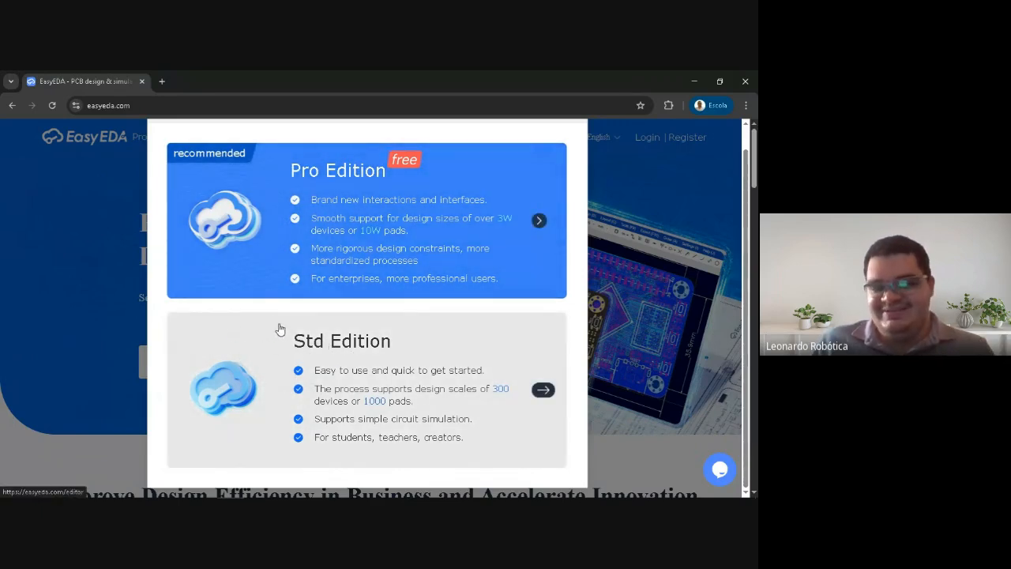
{"action": "left_click", "coordinate": [247, 365]}
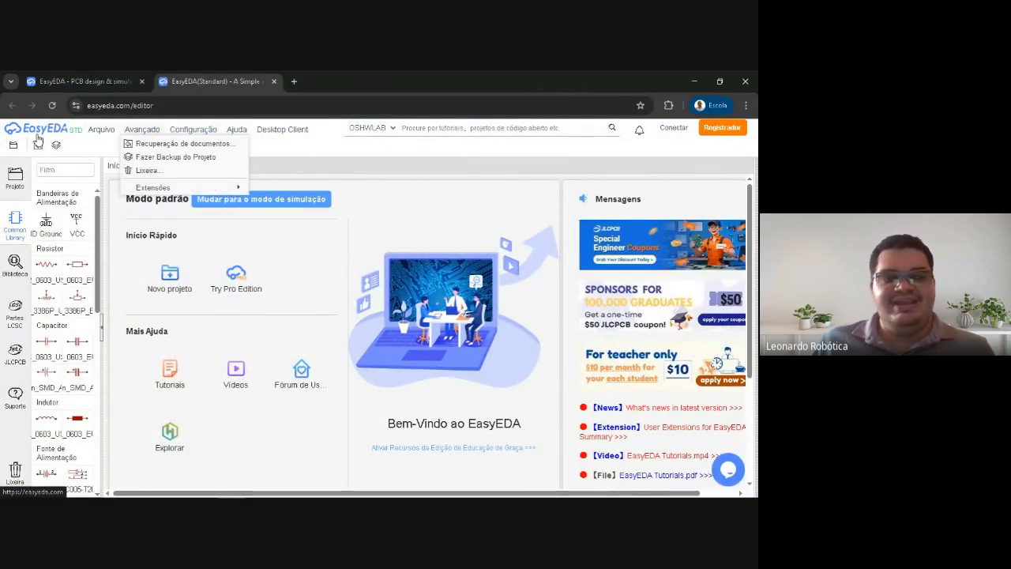
{"action": "mouse_move", "coordinate": [119, 144]}
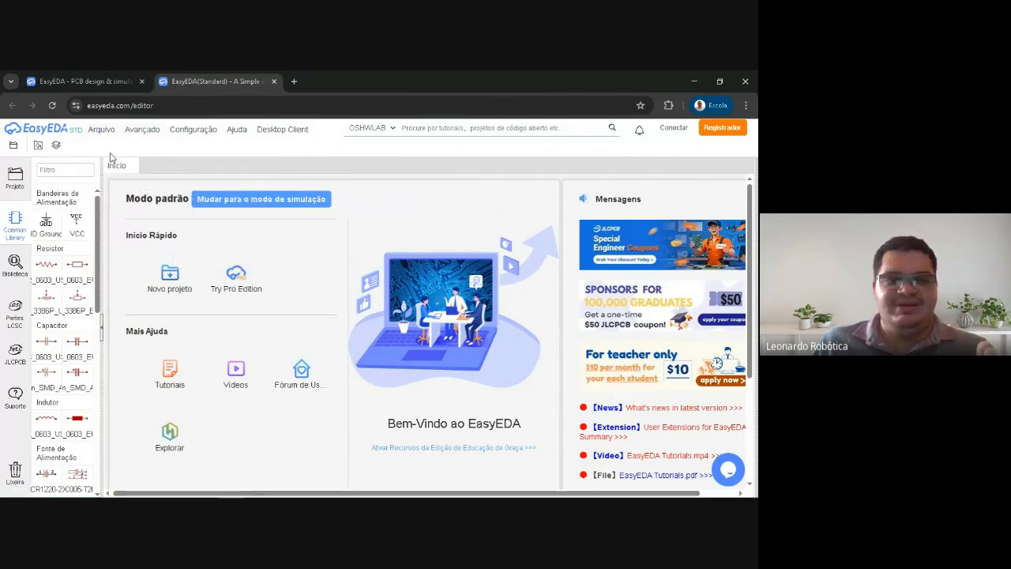
{"action": "mouse_move", "coordinate": [84, 133]}
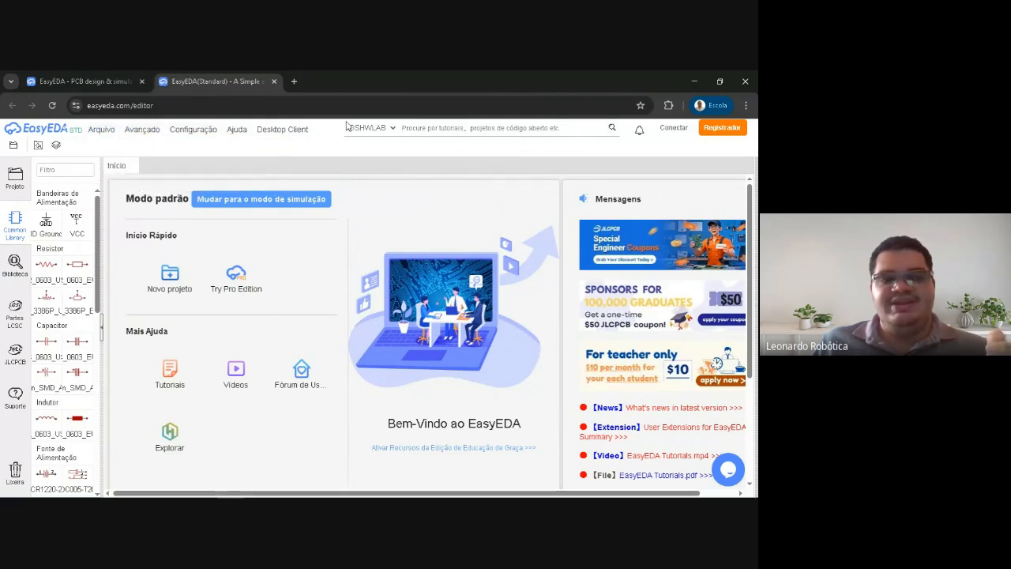
{"action": "mouse_move", "coordinate": [161, 131]}
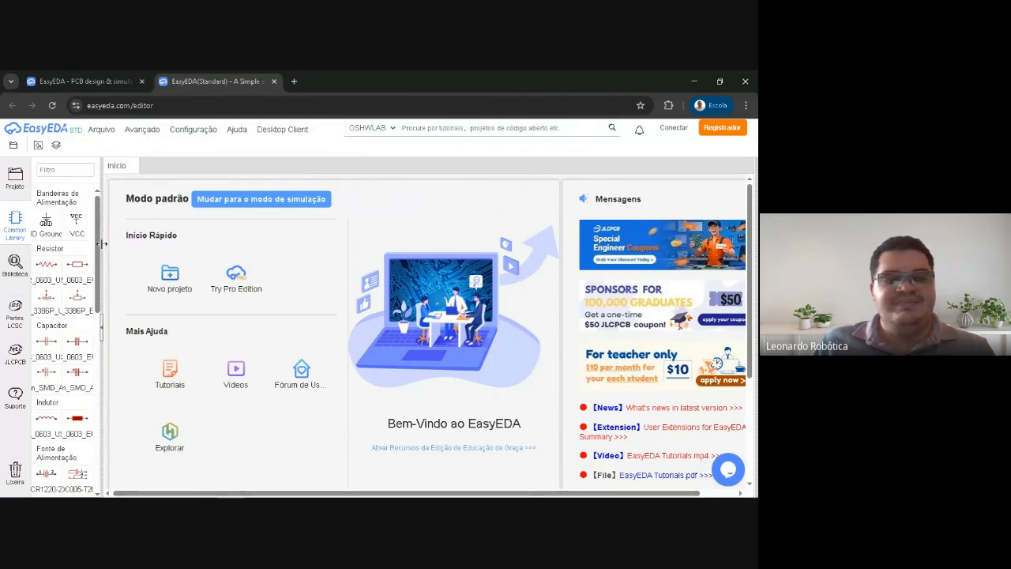
Try resizing the Common Library panel in the Std Edition editor, then return it to its narrow width
{"action": "left_click_drag", "start_coordinate": [102, 245], "coordinate": [160, 238]}
{"action": "left_click_drag", "start_coordinate": [240, 236], "coordinate": [100, 272]}
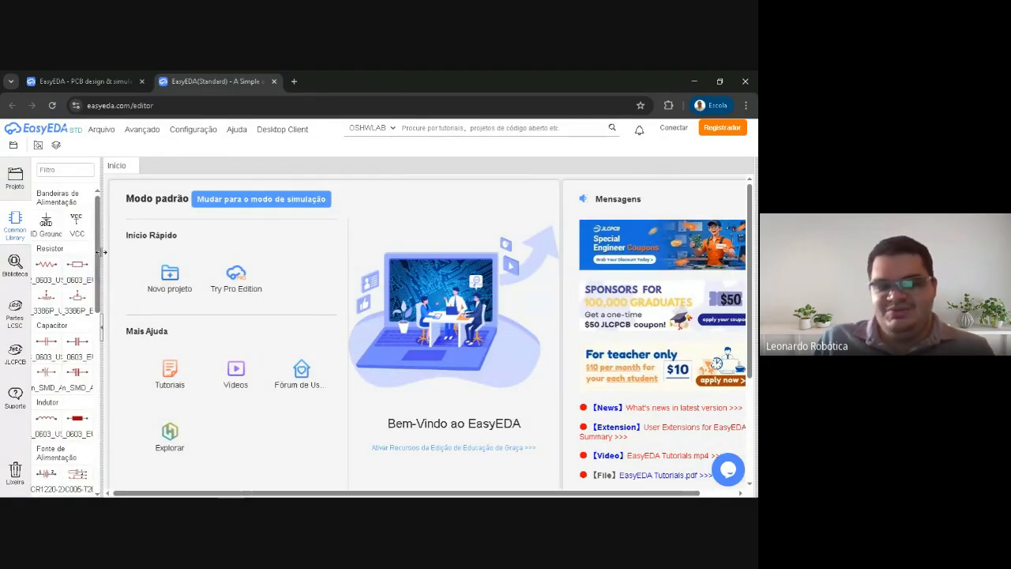
{"action": "left_click_drag", "start_coordinate": [101, 250], "coordinate": [41, 251]}
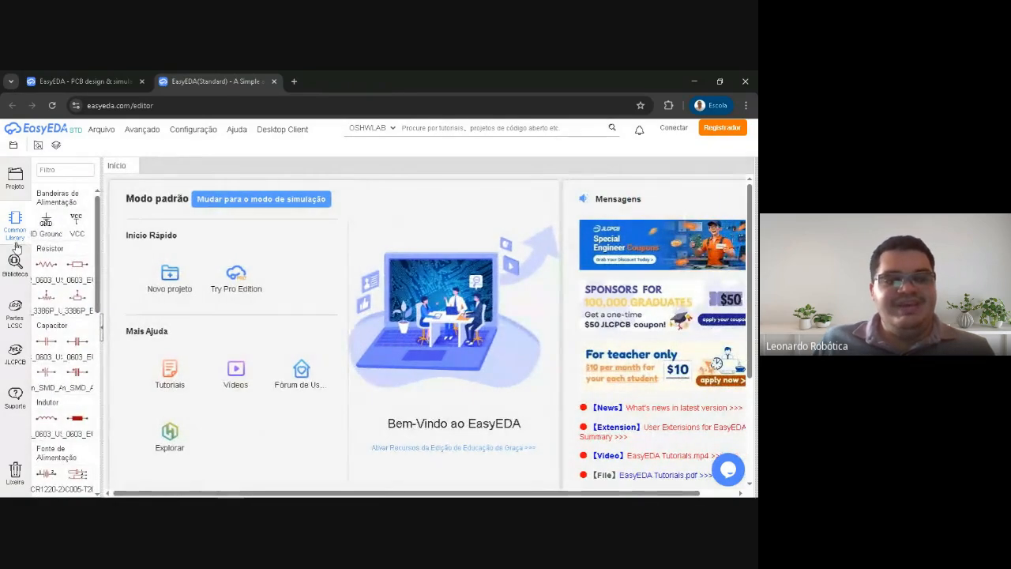
{"action": "left_click_drag", "start_coordinate": [101, 238], "coordinate": [250, 245]}
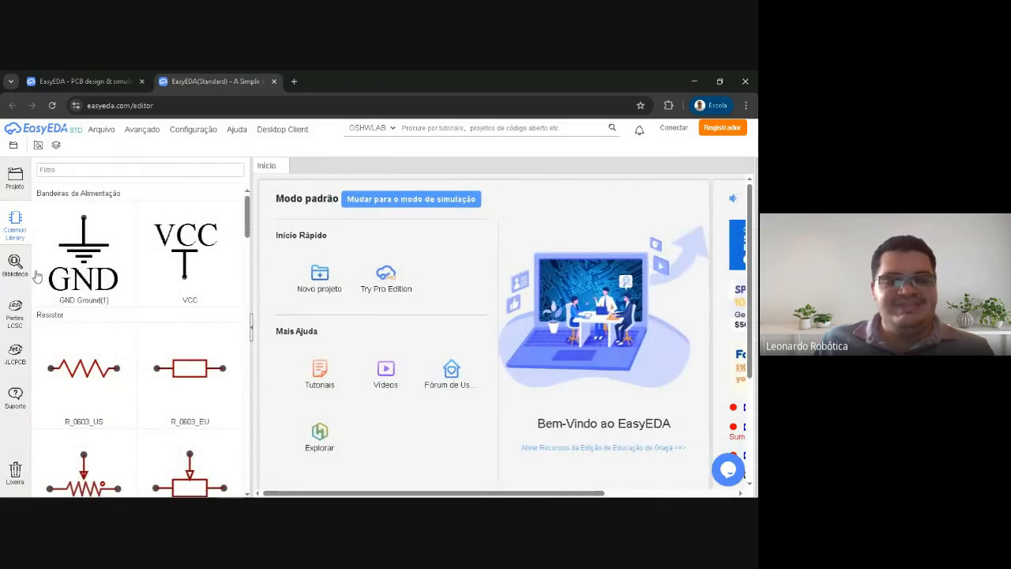
{"action": "left_click_drag", "start_coordinate": [247, 253], "coordinate": [161, 247]}
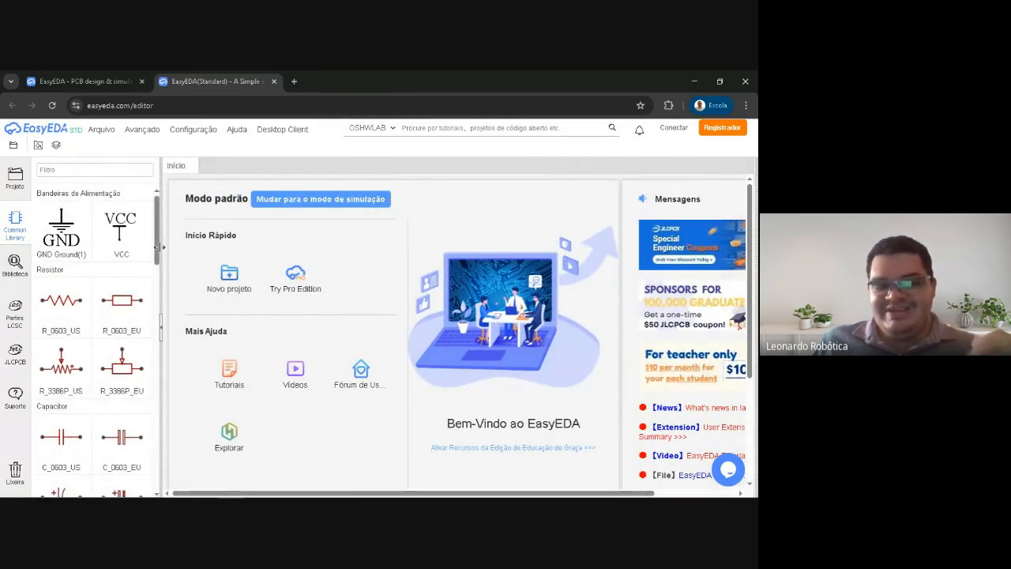
{"action": "left_click_drag", "start_coordinate": [161, 247], "coordinate": [101, 265]}
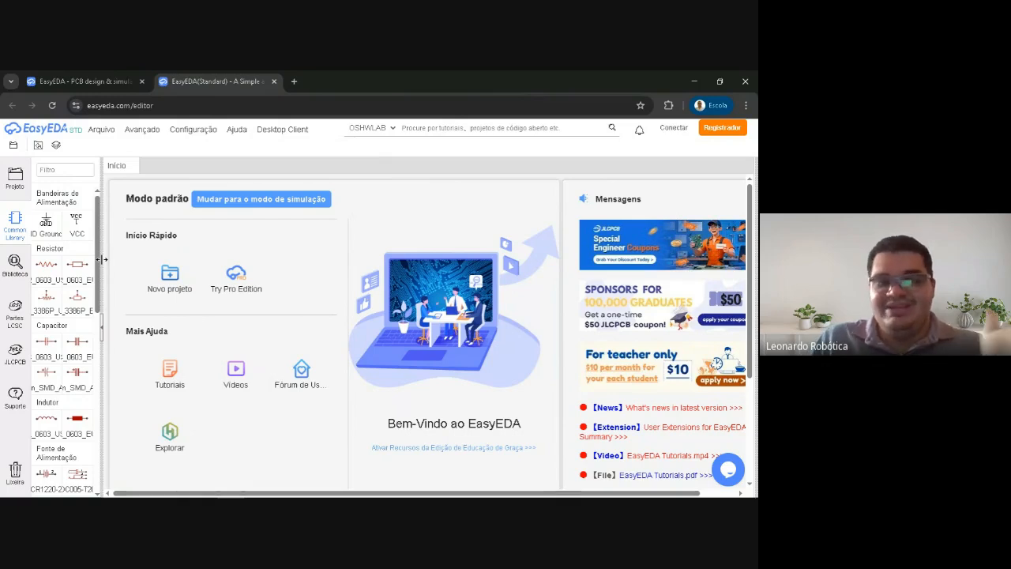
{"action": "mouse_move", "coordinate": [103, 258]}
{"action": "left_mouse_down"}
{"action": "mouse_move", "coordinate": [212, 255]}
{"action": "mouse_move", "coordinate": [102, 257]}
{"action": "mouse_move", "coordinate": [210, 257]}
{"action": "mouse_move", "coordinate": [171, 235]}
{"action": "mouse_move", "coordinate": [194, 241]}
{"action": "mouse_move", "coordinate": [112, 255]}
{"action": "left_mouse_up"}
{"action": "left_click_drag", "start_coordinate": [113, 257], "coordinate": [101, 222]}
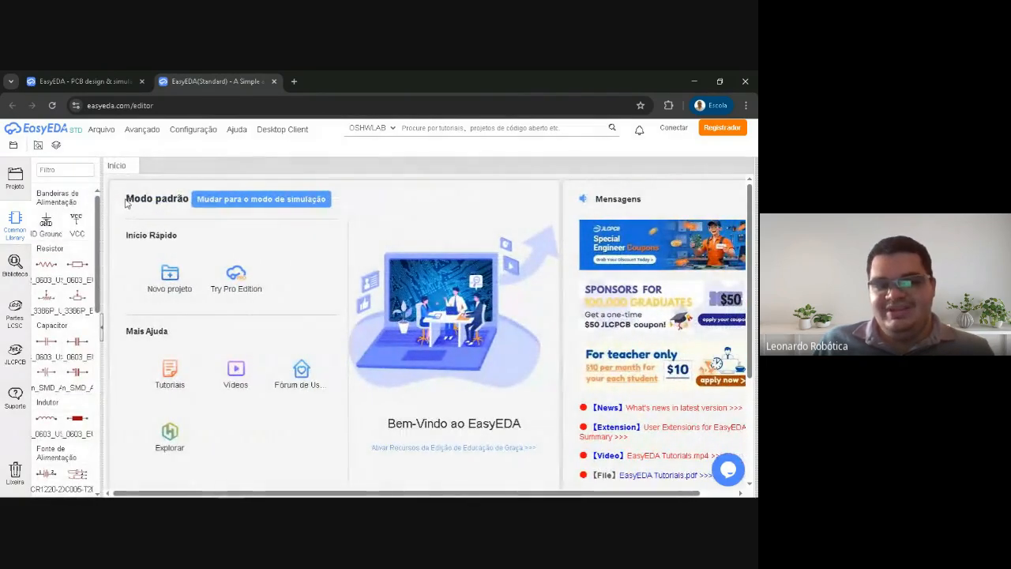
Close the Std Edition editor, launch the Pro Edition instead, and show its Common Library
{"action": "left_click", "coordinate": [273, 81]}
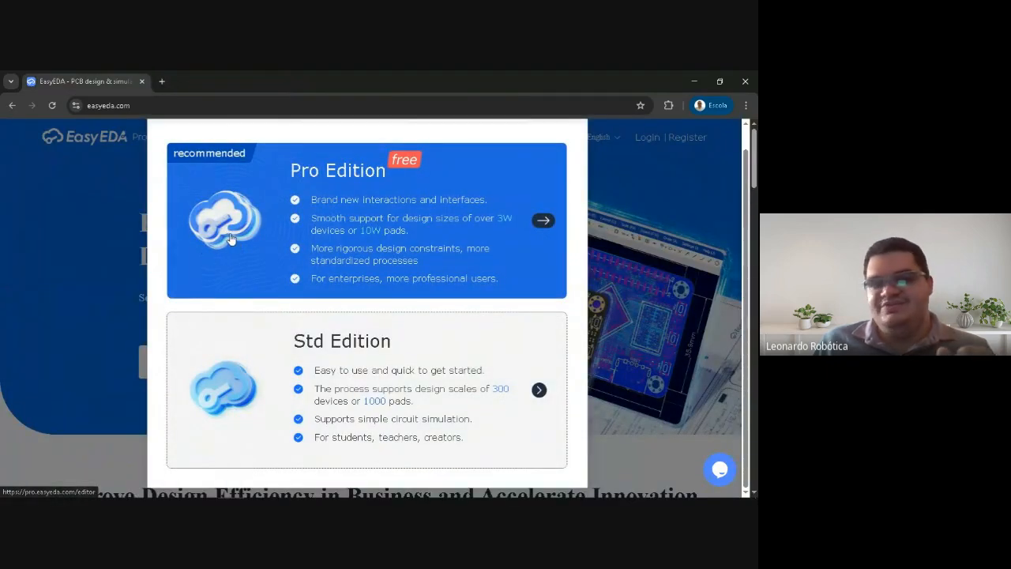
{"action": "left_click", "coordinate": [229, 241]}
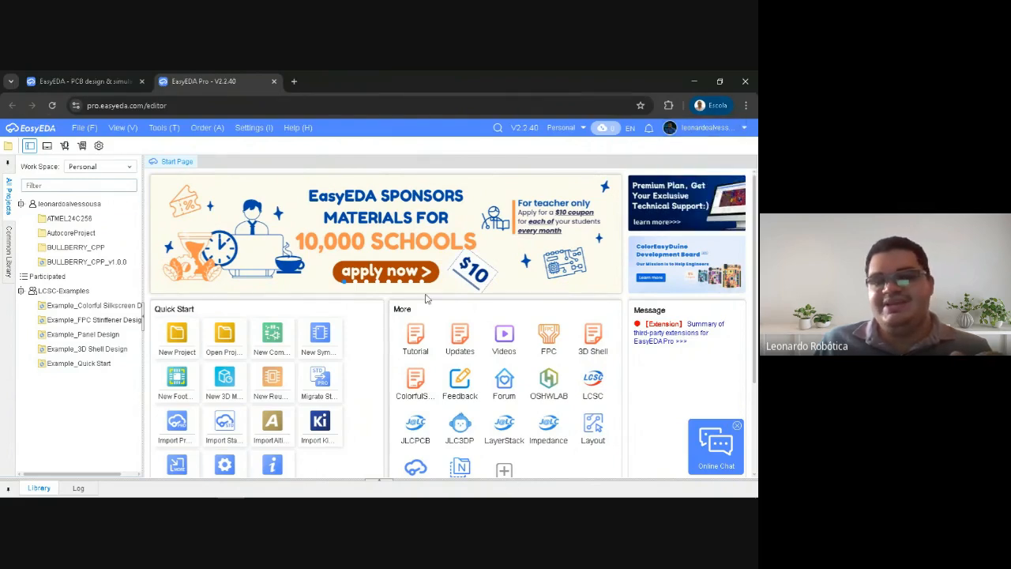
{"action": "left_click", "coordinate": [9, 257]}
{"action": "mouse_move", "coordinate": [145, 228]}
{"action": "left_mouse_down"}
{"action": "mouse_move", "coordinate": [226, 226]}
{"action": "mouse_move", "coordinate": [143, 230]}
{"action": "left_mouse_up"}
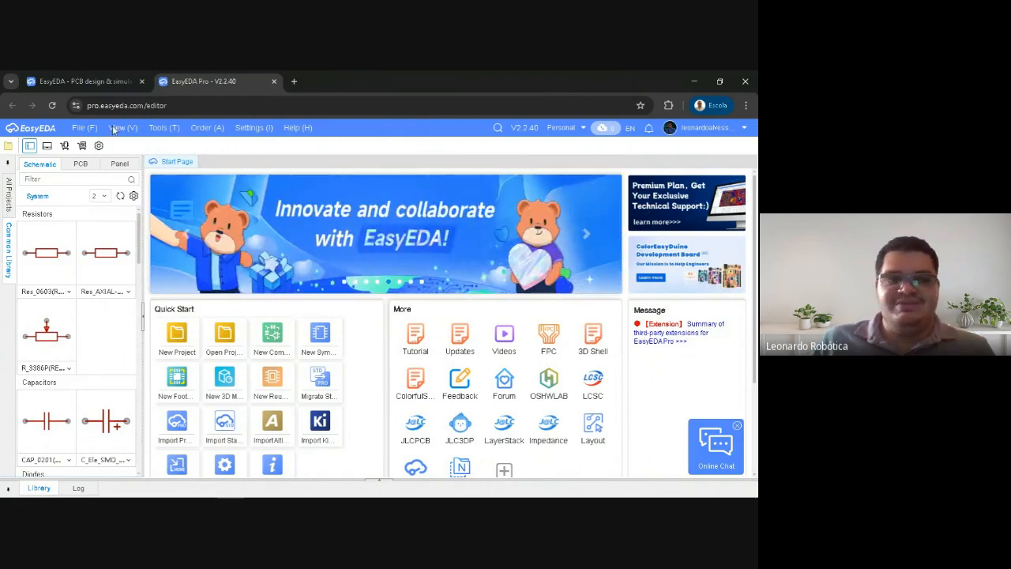
Compare the Pro and Std edition descriptions on the EasyEDA site with the Pro editor's start page
{"action": "left_click", "coordinate": [91, 77]}
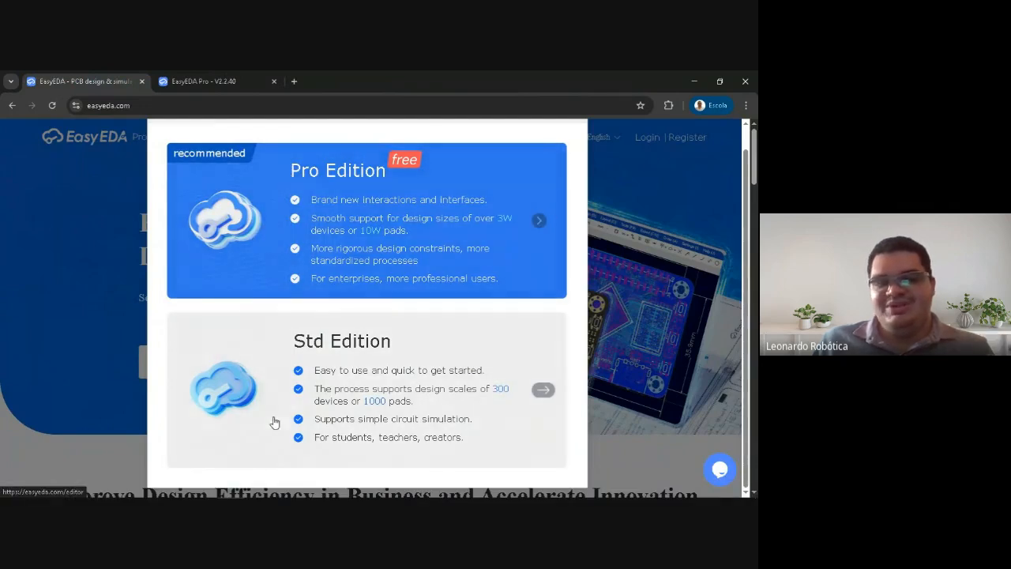
{"action": "left_click", "coordinate": [204, 79]}
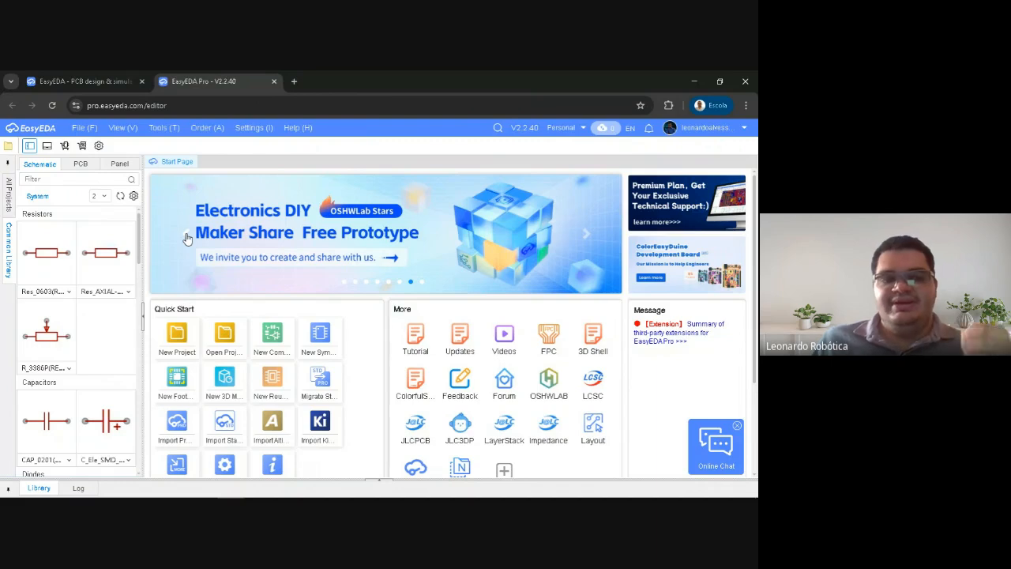
{"action": "left_click_drag", "start_coordinate": [142, 255], "coordinate": [136, 263]}
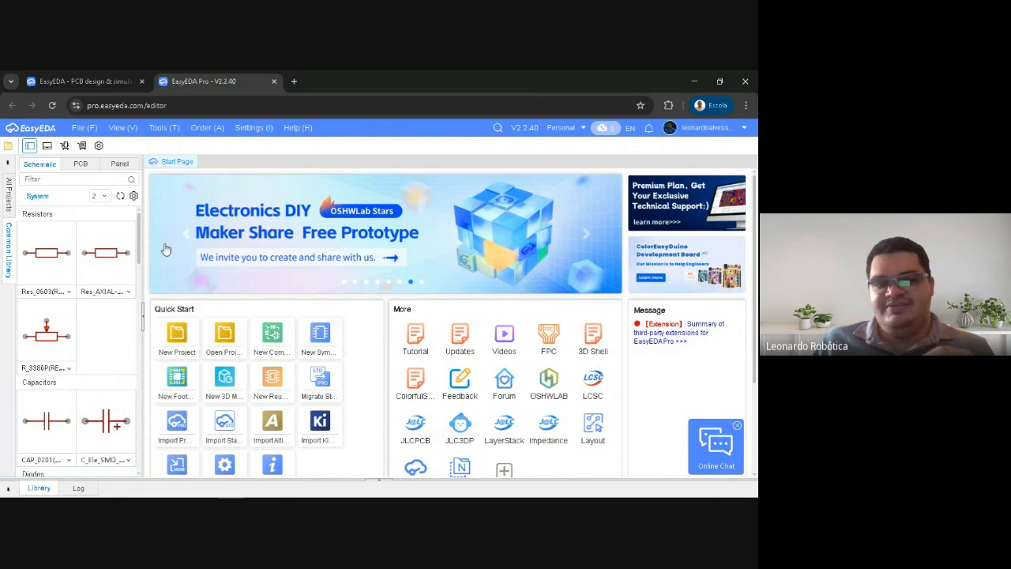
{"action": "left_click", "coordinate": [586, 236]}
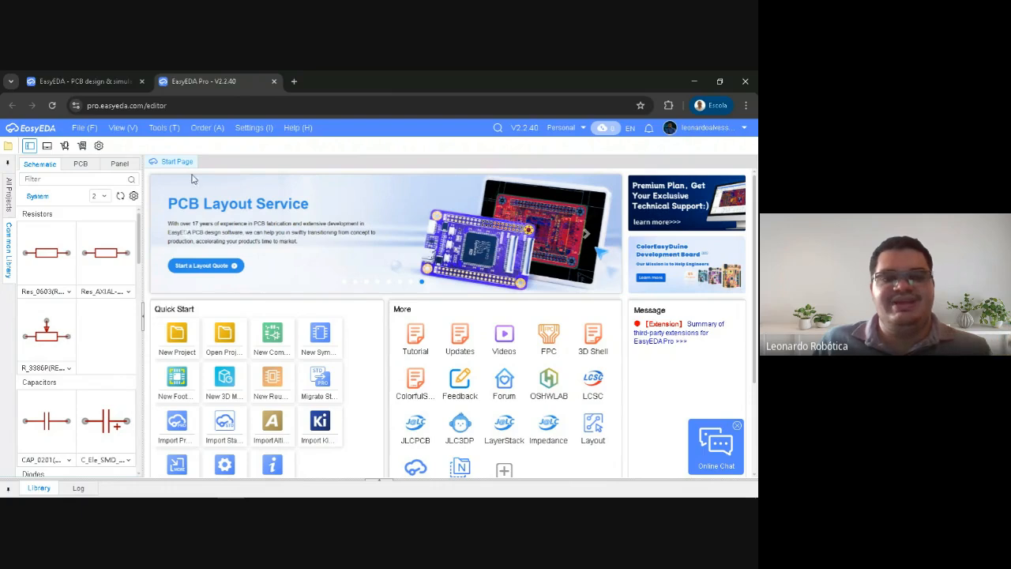
{"action": "left_click", "coordinate": [87, 80]}
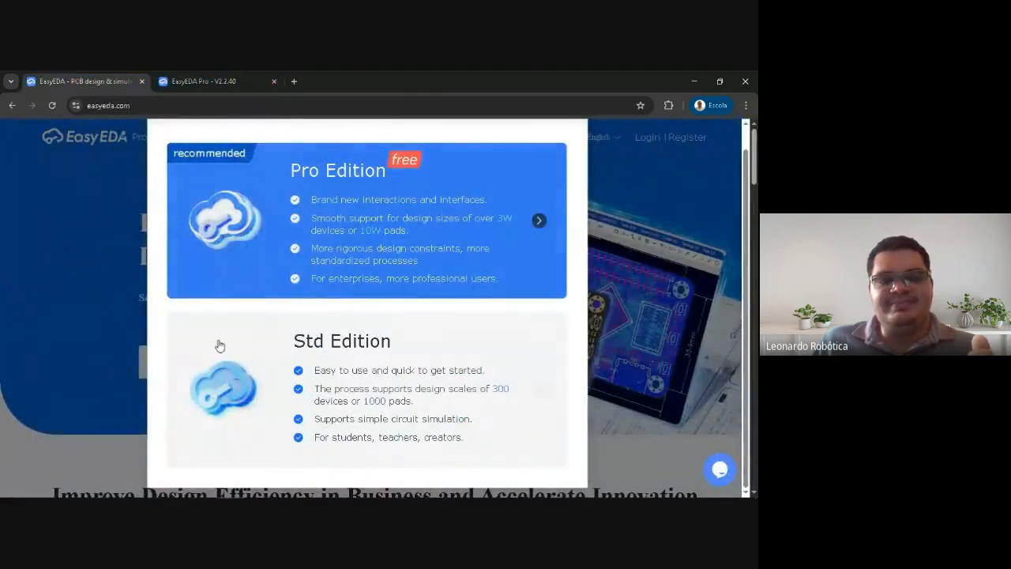
Launch the Std Edition editor again to compare it with the Pro editor, then close it
{"action": "left_click", "coordinate": [214, 74]}
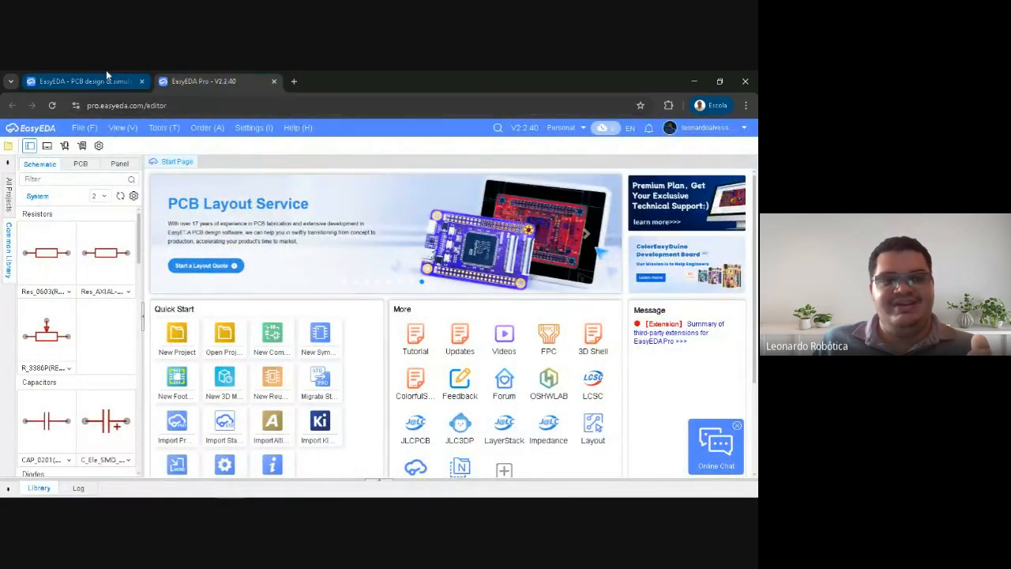
{"action": "left_click", "coordinate": [87, 81]}
{"action": "left_click", "coordinate": [228, 381]}
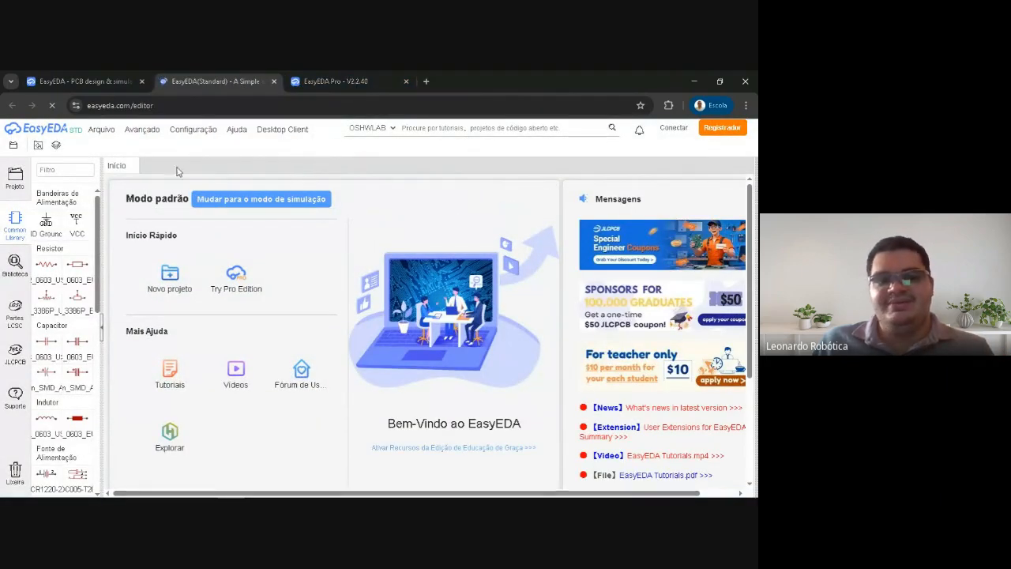
{"action": "left_click", "coordinate": [142, 128]}
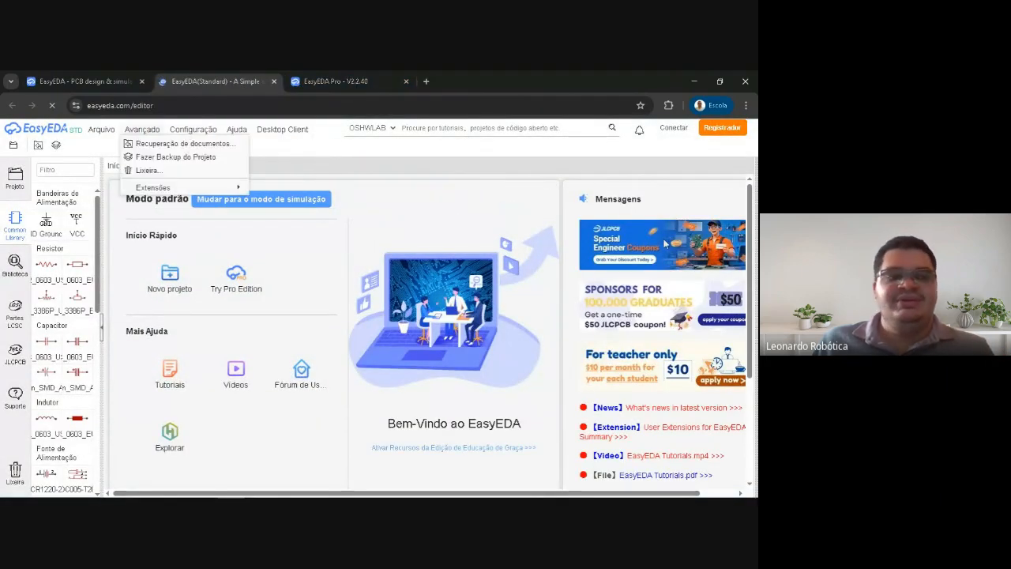
{"action": "left_click", "coordinate": [274, 84]}
Review the Pro and Std edition descriptions against the Pro editor's start page, ending in the Pro editor
{"action": "left_click", "coordinate": [192, 80]}
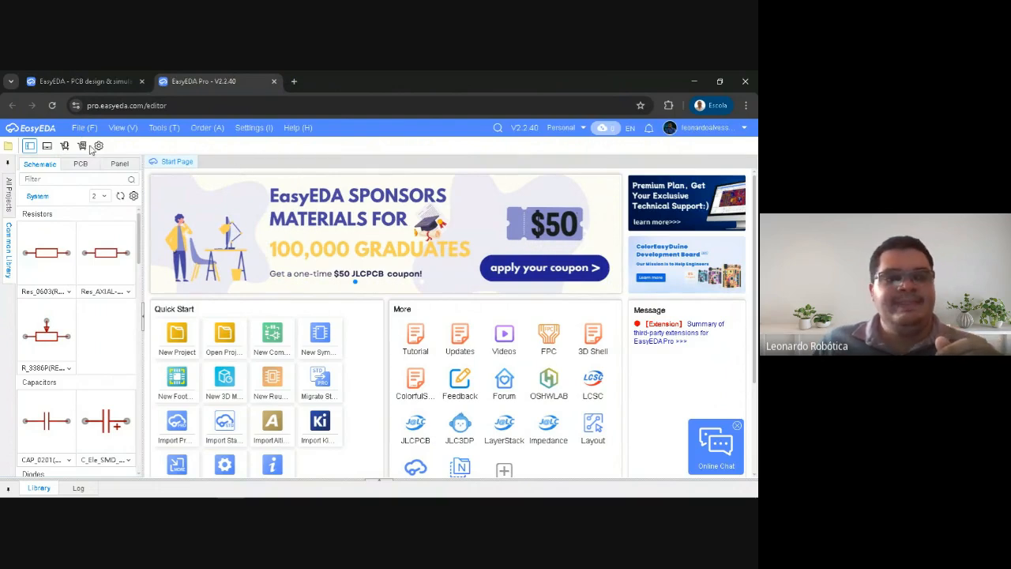
{"action": "left_click", "coordinate": [108, 81]}
{"action": "left_click", "coordinate": [190, 82]}
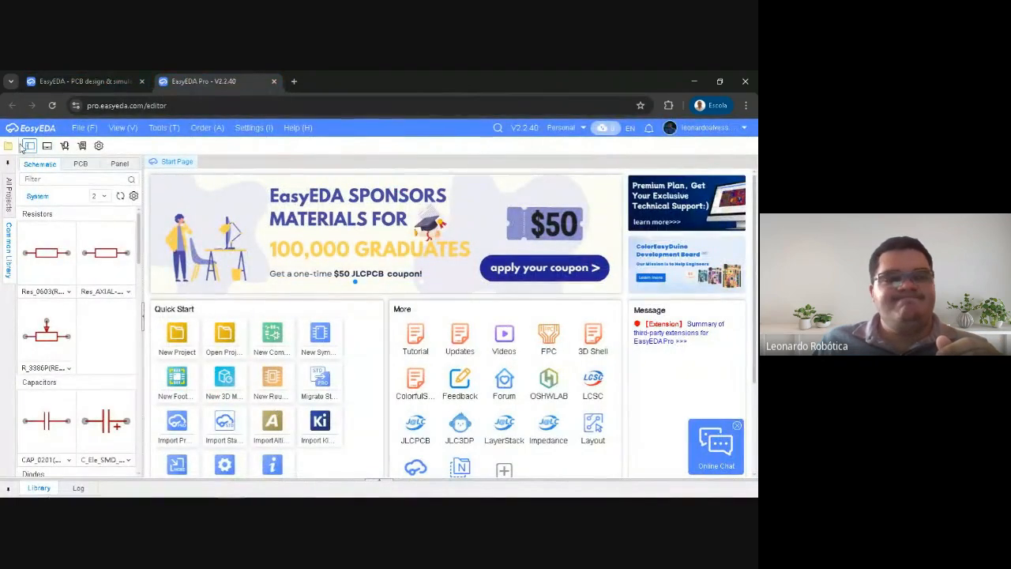
{"action": "left_click", "coordinate": [95, 81]}
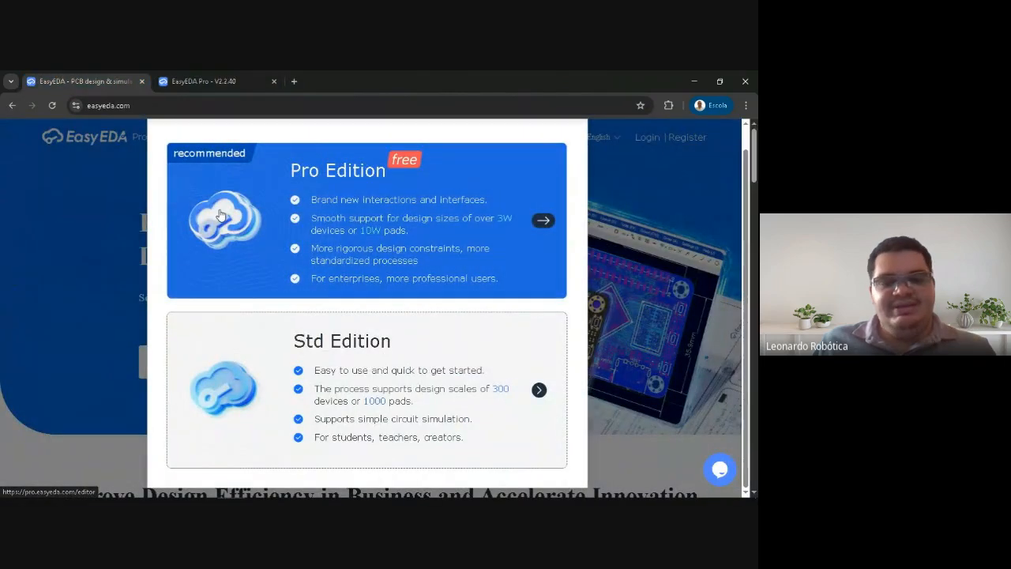
{"action": "left_click", "coordinate": [223, 79]}
{"action": "left_click", "coordinate": [124, 81]}
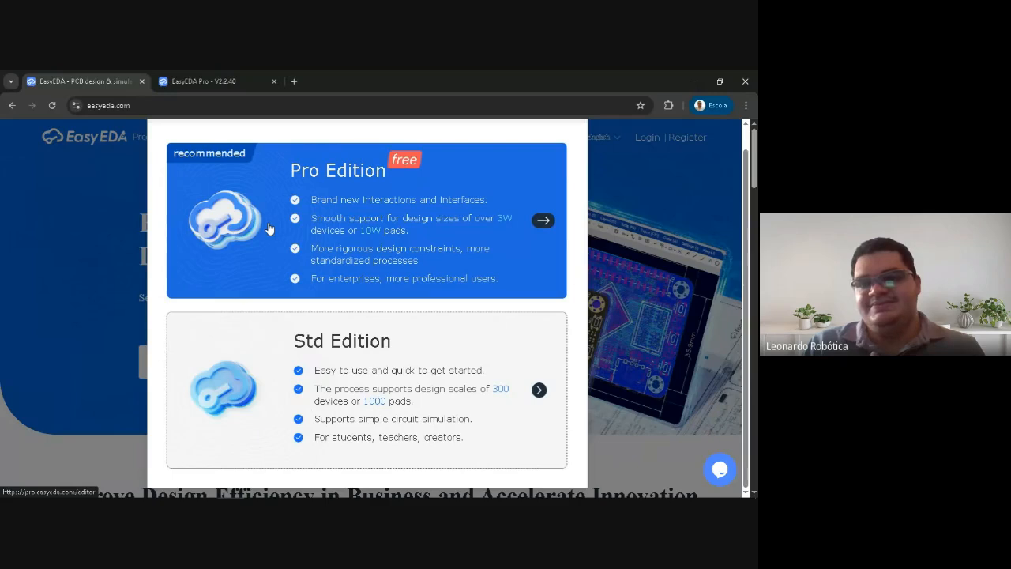
{"action": "left_click", "coordinate": [191, 80]}
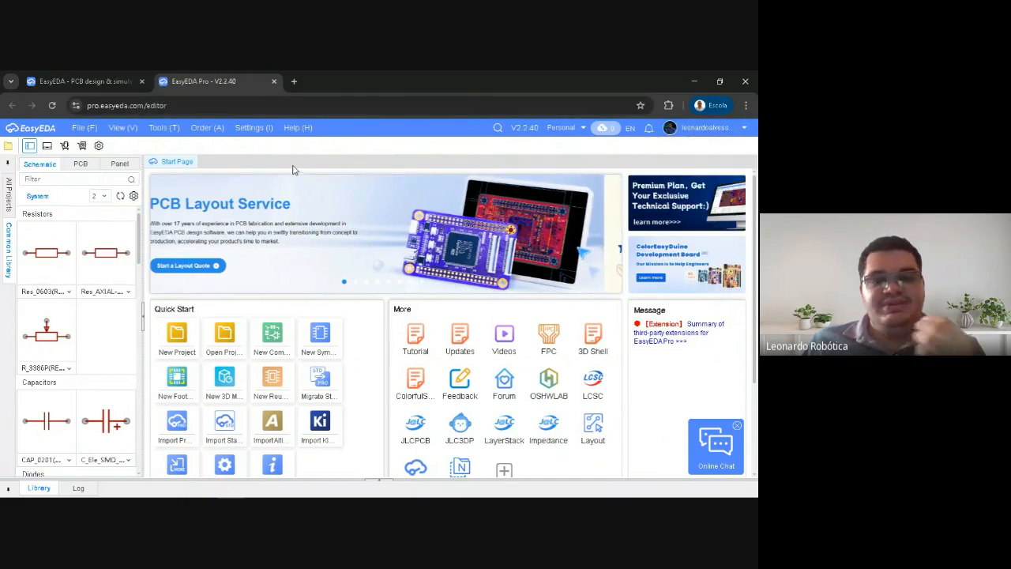
Close the EasyEDA home page and log out of the account in the Pro editor
{"action": "left_click", "coordinate": [741, 132]}
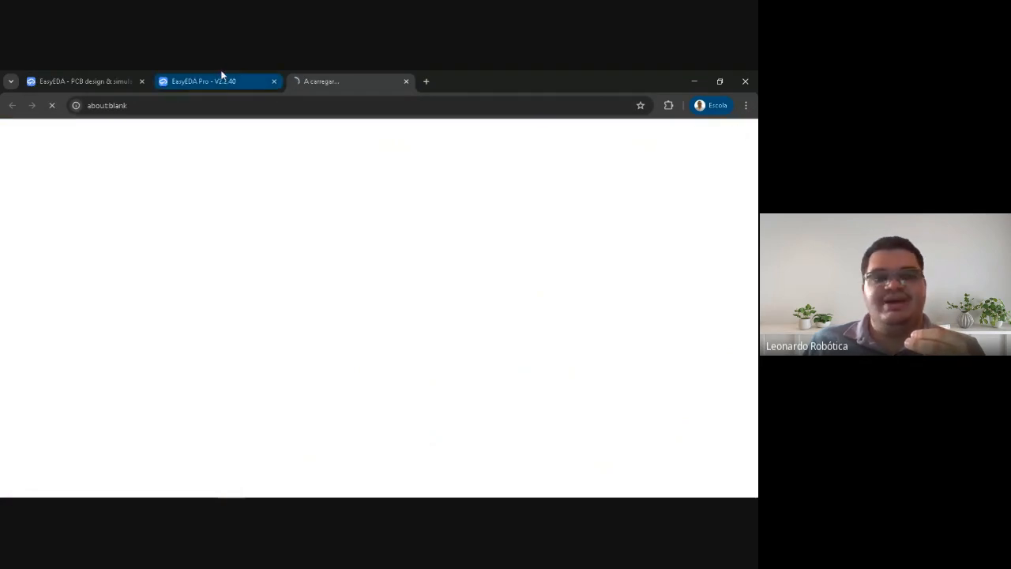
{"action": "left_click", "coordinate": [406, 81]}
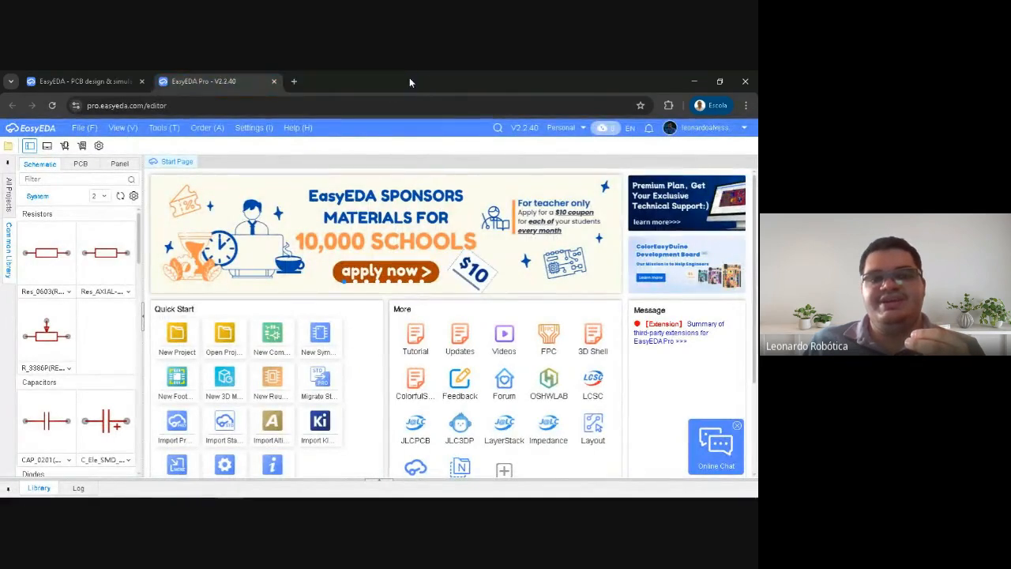
{"action": "left_click", "coordinate": [142, 82]}
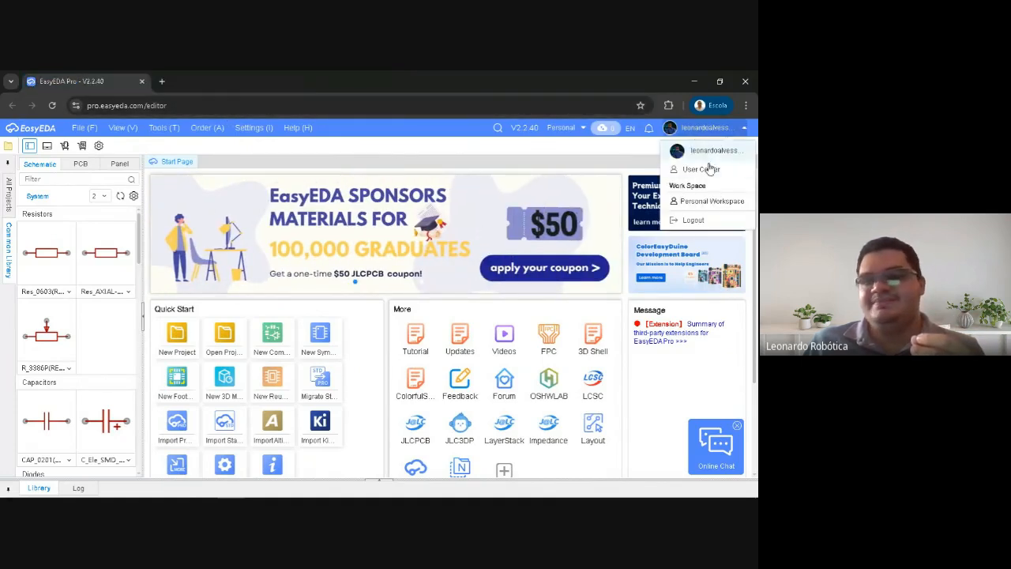
{"action": "mouse_move", "coordinate": [703, 127]}
{"action": "left_click", "coordinate": [699, 217]}
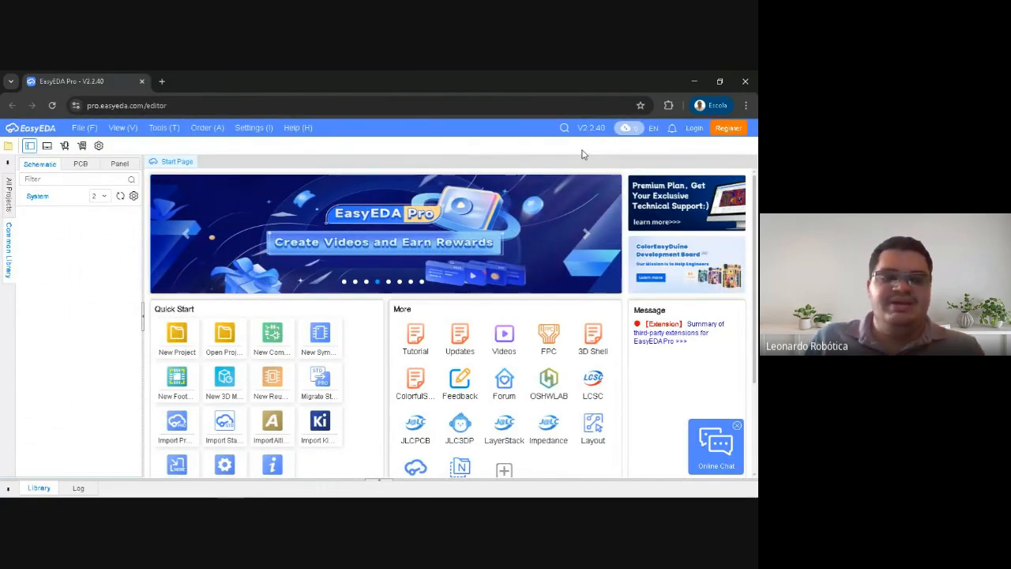
Open the colorful silkscreen example project from the LCSC-Examples, dismiss its notice, and open the JLCPCB Bear stamp hole board
{"action": "left_click", "coordinate": [8, 194]}
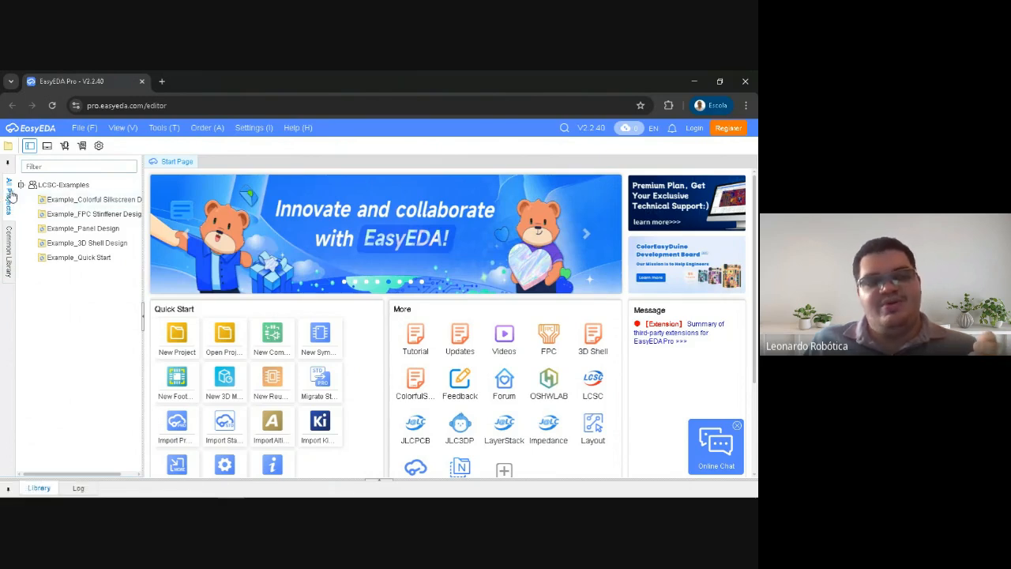
{"action": "double_click", "coordinate": [74, 199]}
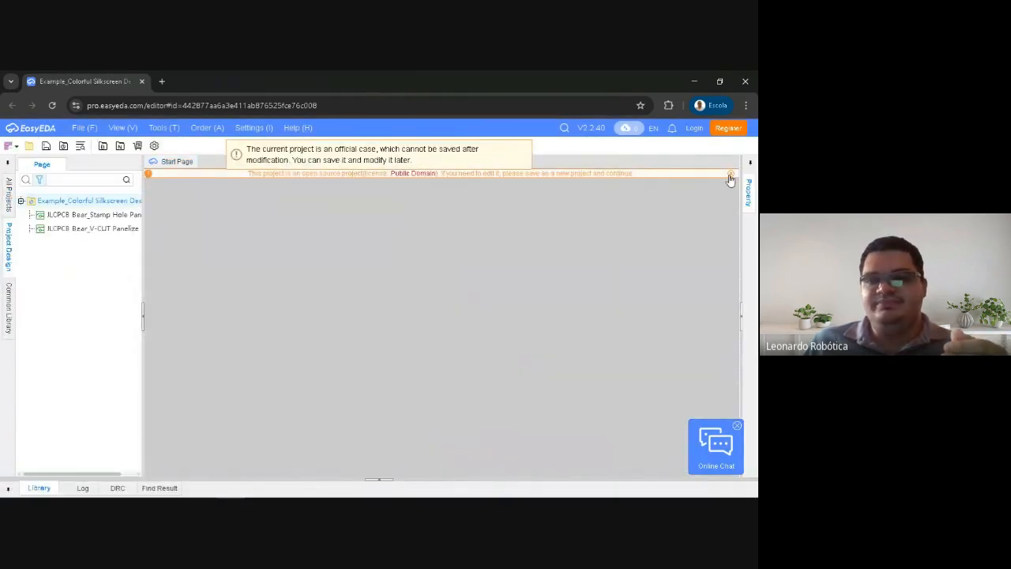
{"action": "left_click", "coordinate": [730, 175]}
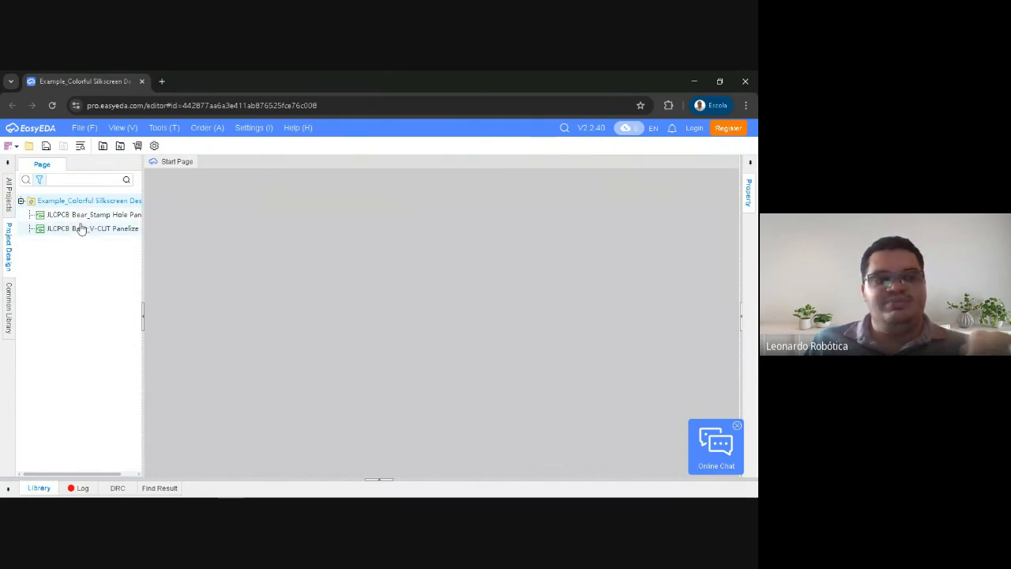
{"action": "double_click", "coordinate": [69, 218]}
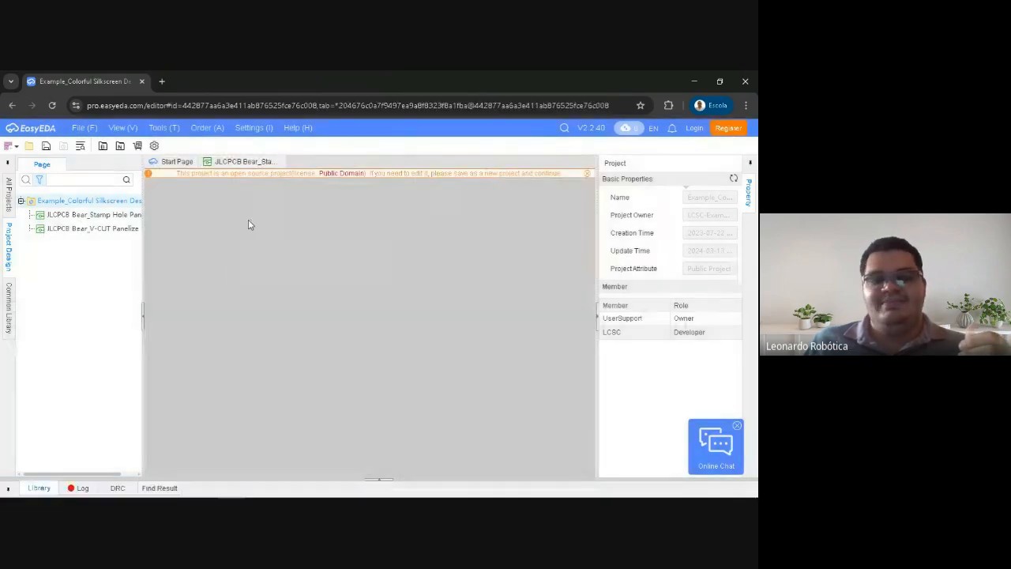
Examine the bear board's layout and its colorful silkscreen image, then close the board and return to the Start Page
{"action": "scroll", "coordinate": [270, 273], "scroll_direction": "up", "scroll_amount": 5}
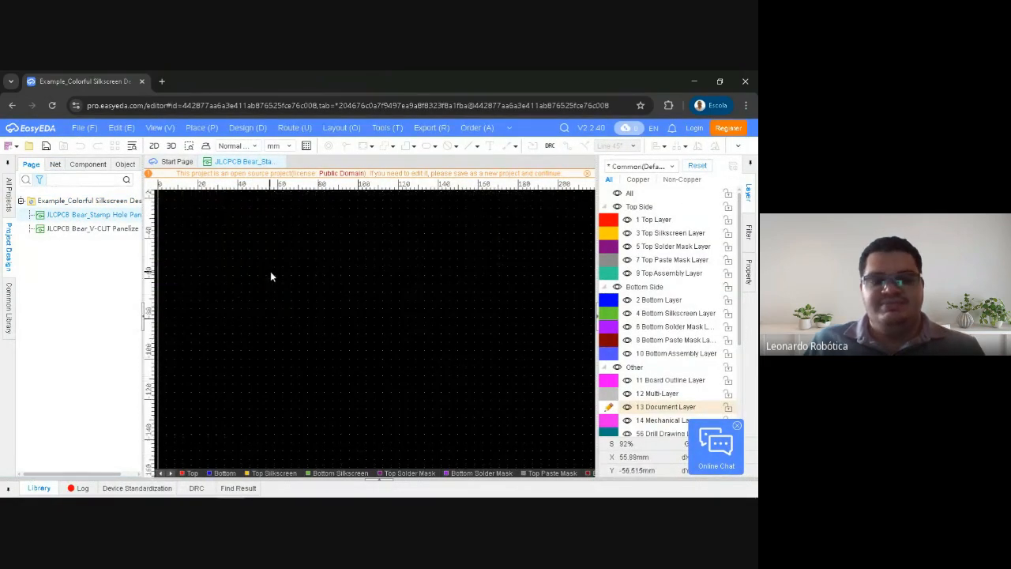
{"action": "scroll", "coordinate": [268, 282], "scroll_direction": "down", "scroll_amount": 10}
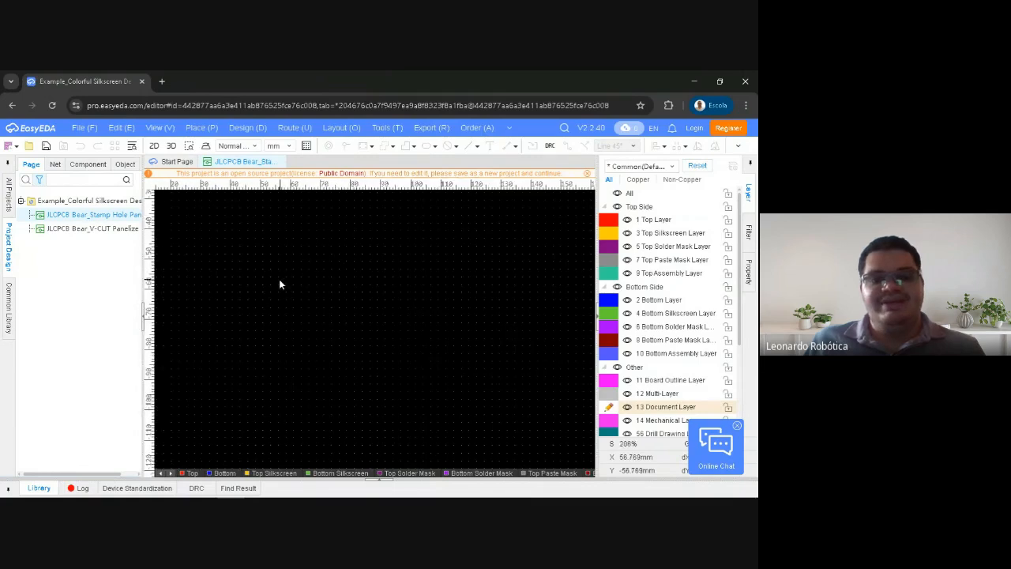
{"action": "scroll", "coordinate": [263, 282], "scroll_direction": "up", "scroll_amount": 6}
{"action": "scroll", "coordinate": [362, 255], "scroll_direction": "up", "scroll_amount": 1}
{"action": "mouse_move", "coordinate": [286, 265]}
{"action": "right_mouse_down"}
{"action": "mouse_move", "coordinate": [362, 256]}
{"action": "mouse_move", "coordinate": [301, 270]}
{"action": "right_mouse_up"}
{"action": "scroll", "coordinate": [362, 254], "scroll_direction": "down", "scroll_amount": 2}
{"action": "scroll", "coordinate": [340, 268], "scroll_direction": "up", "scroll_amount": 5}
{"action": "scroll", "coordinate": [341, 268], "scroll_direction": "down", "scroll_amount": 1}
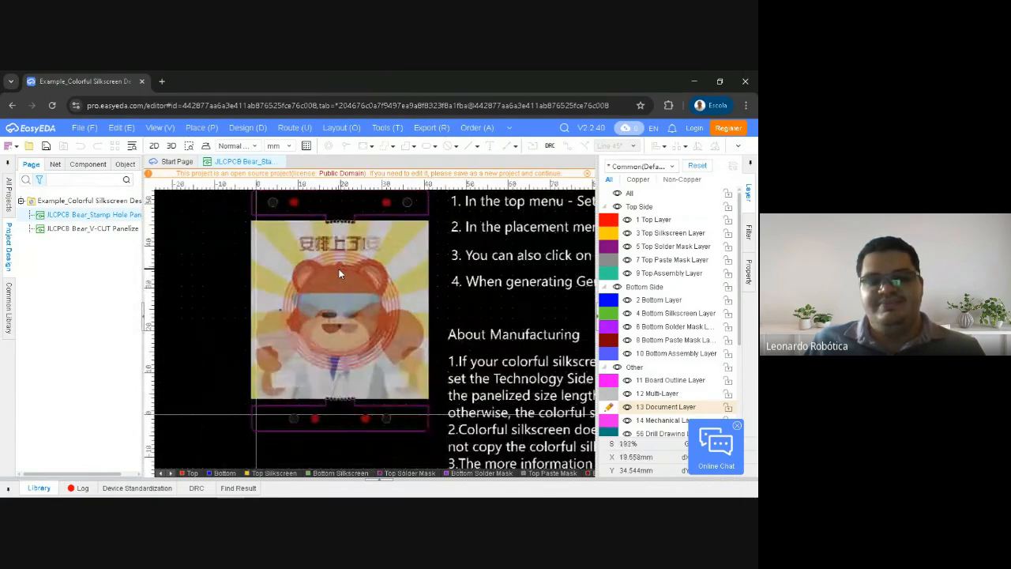
{"action": "scroll", "coordinate": [332, 274], "scroll_direction": "down", "scroll_amount": 4}
{"action": "right_click_drag", "start_coordinate": [252, 259], "coordinate": [229, 269]}
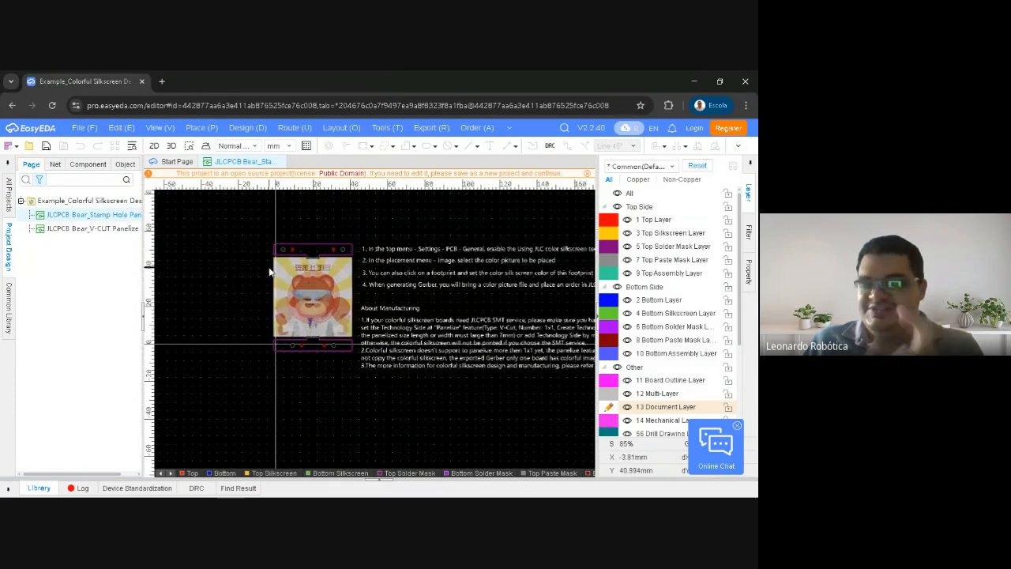
{"action": "right_click_drag", "start_coordinate": [269, 276], "coordinate": [251, 279]}
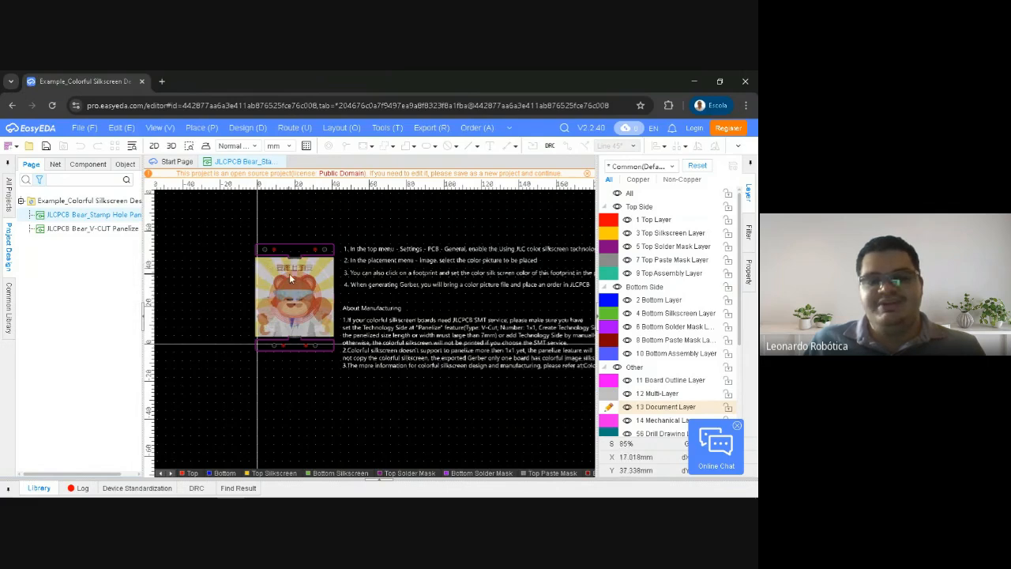
{"action": "left_click", "coordinate": [290, 278]}
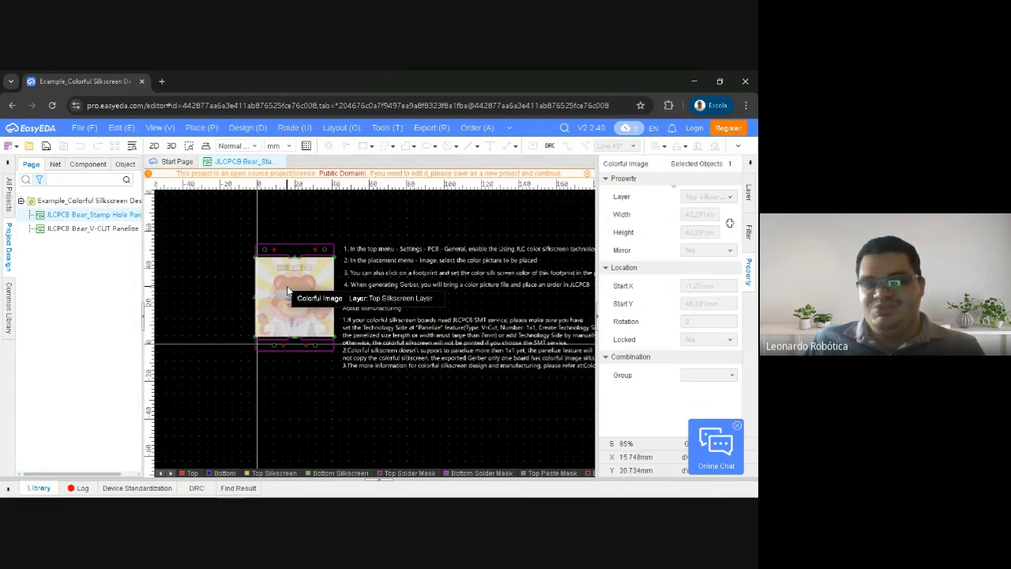
{"action": "left_click", "coordinate": [175, 162]}
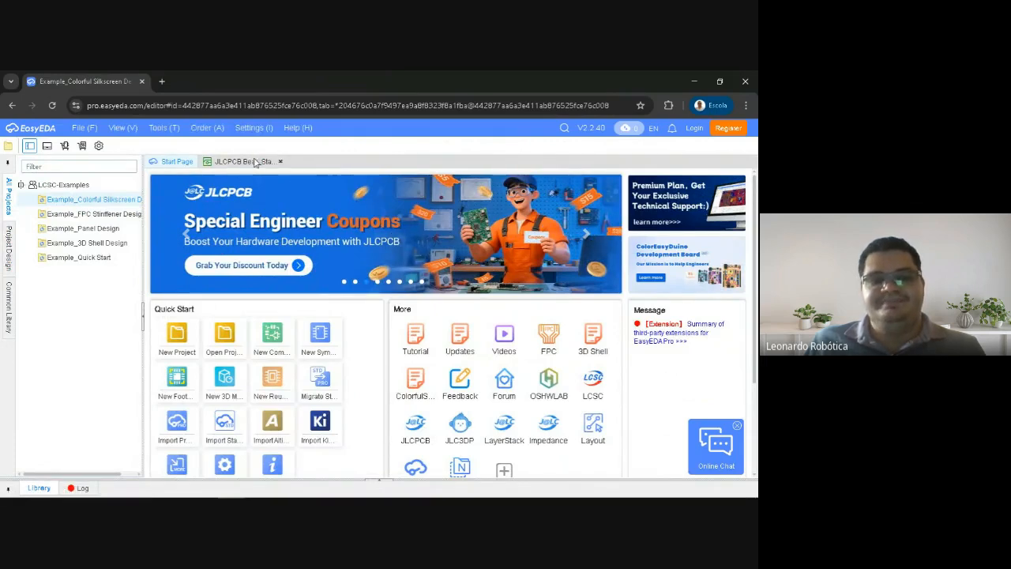
{"action": "left_click", "coordinate": [280, 161]}
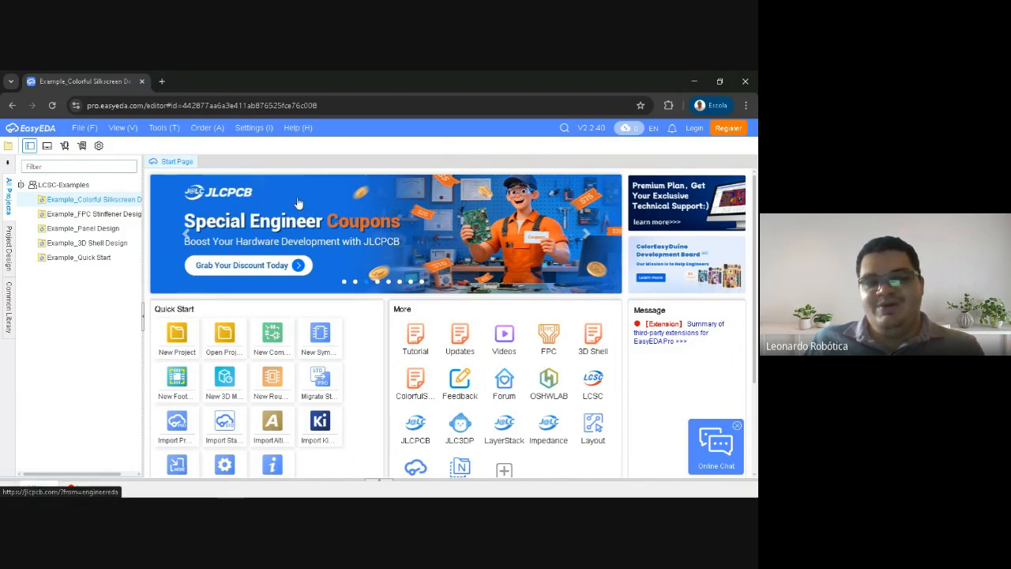
Visit the LCSC component store from the Start Page, accept all cookies, and close the store page
{"action": "left_click", "coordinate": [586, 235]}
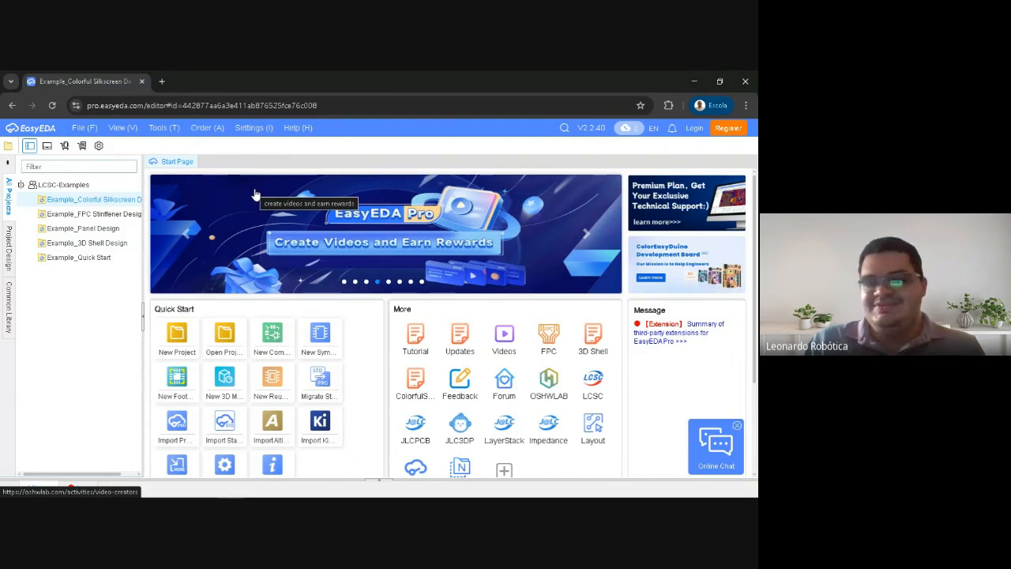
{"action": "left_click", "coordinate": [598, 385]}
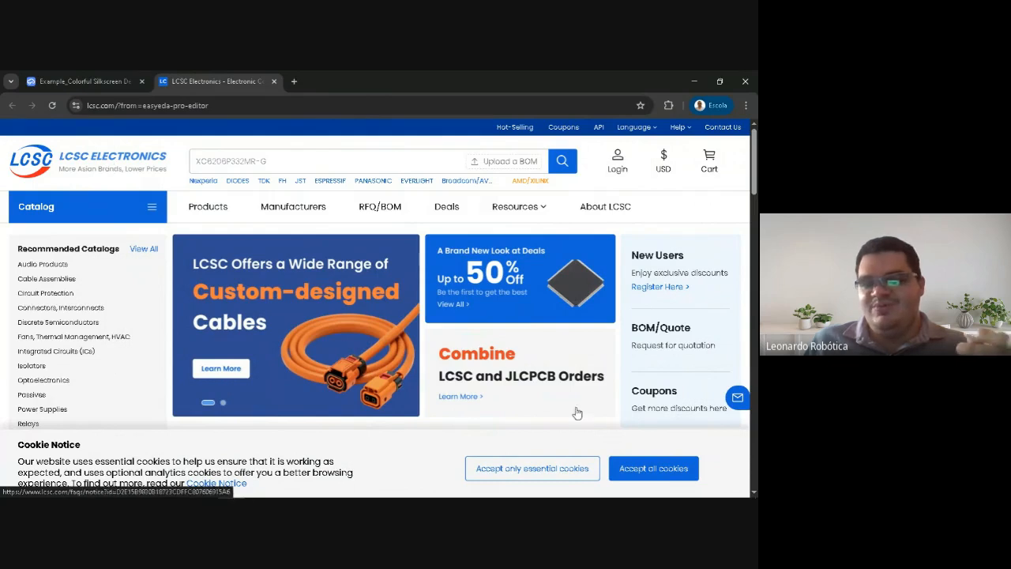
{"action": "left_click", "coordinate": [639, 467]}
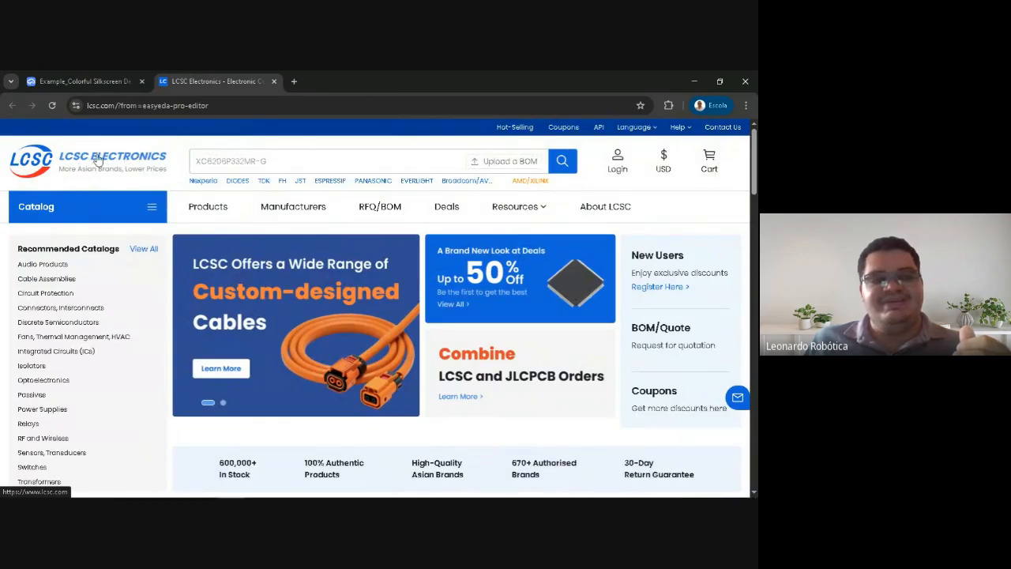
{"action": "left_click", "coordinate": [71, 75]}
{"action": "left_click", "coordinate": [274, 82]}
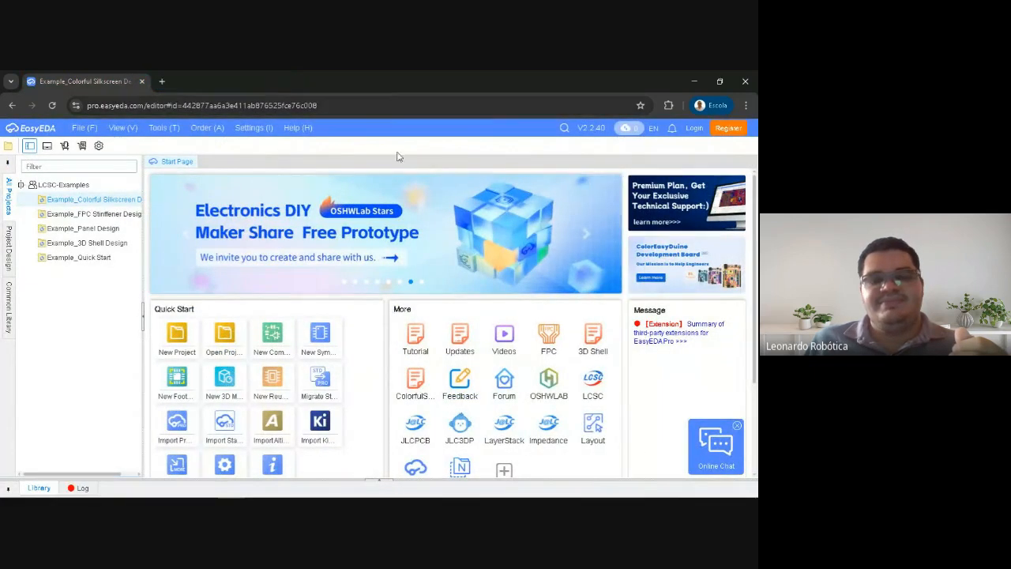
Browse the promotional banners on the Start Page one after another
{"action": "left_click", "coordinate": [586, 235]}
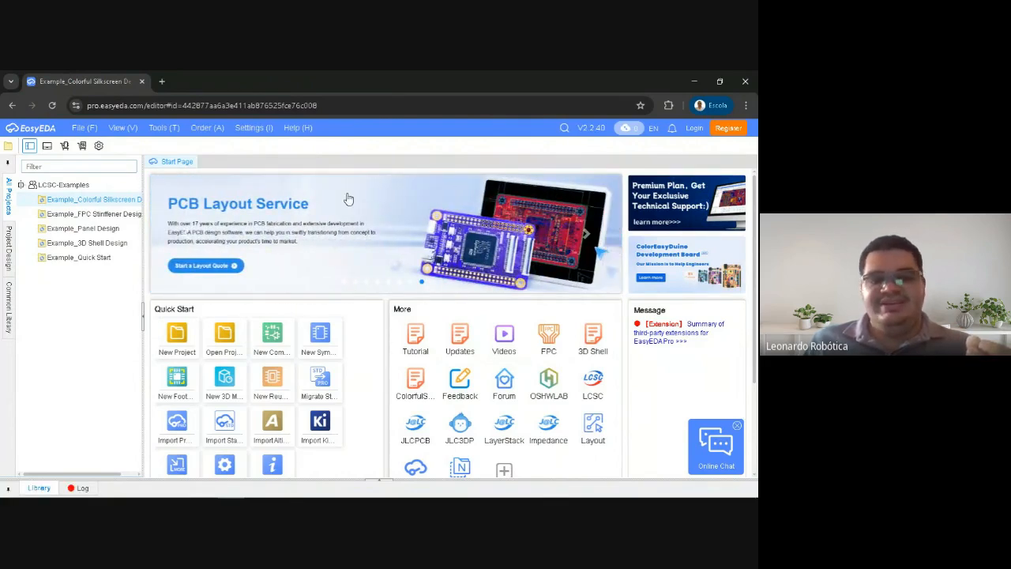
{"action": "left_click", "coordinate": [586, 235]}
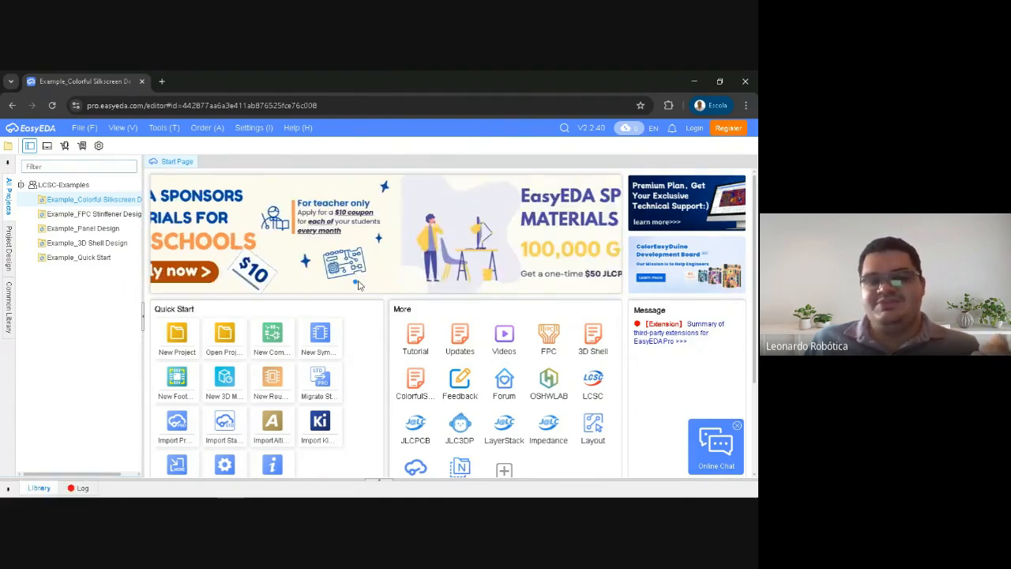
{"action": "left_click", "coordinate": [367, 282]}
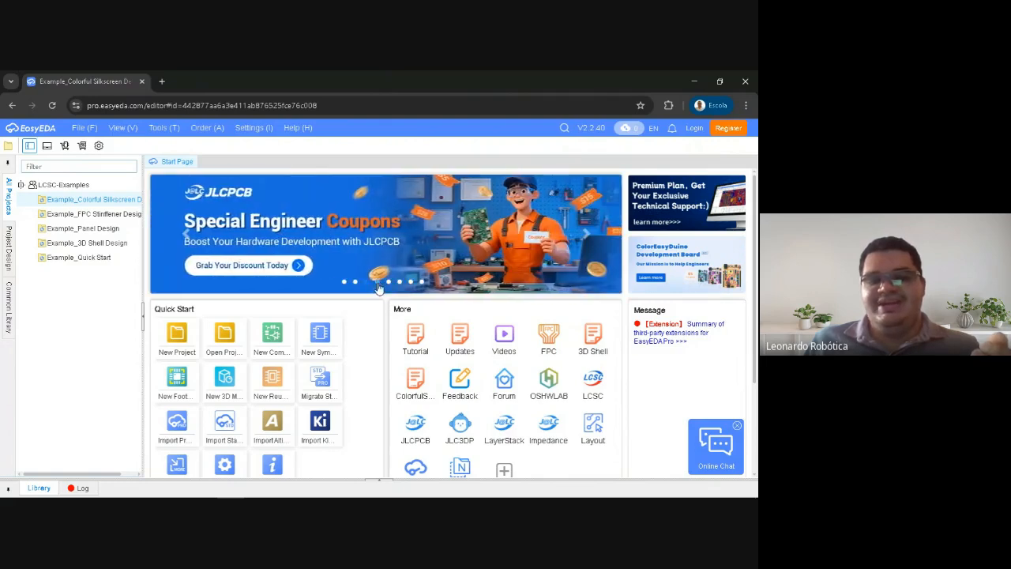
{"action": "left_click", "coordinate": [378, 282]}
{"action": "left_click", "coordinate": [390, 284]}
{"action": "left_click", "coordinate": [400, 283]}
{"action": "left_click", "coordinate": [411, 282]}
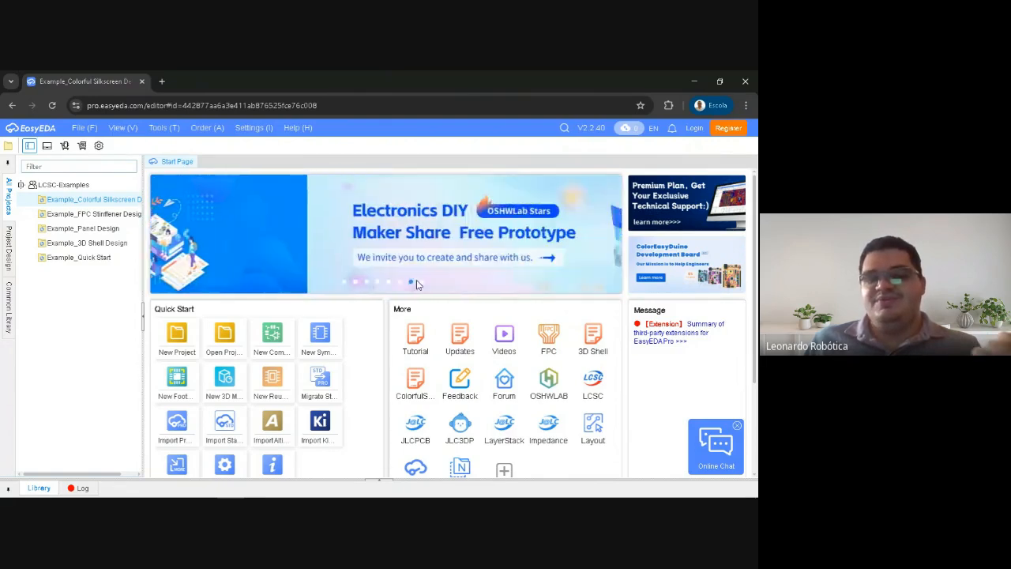
{"action": "left_click", "coordinate": [420, 283]}
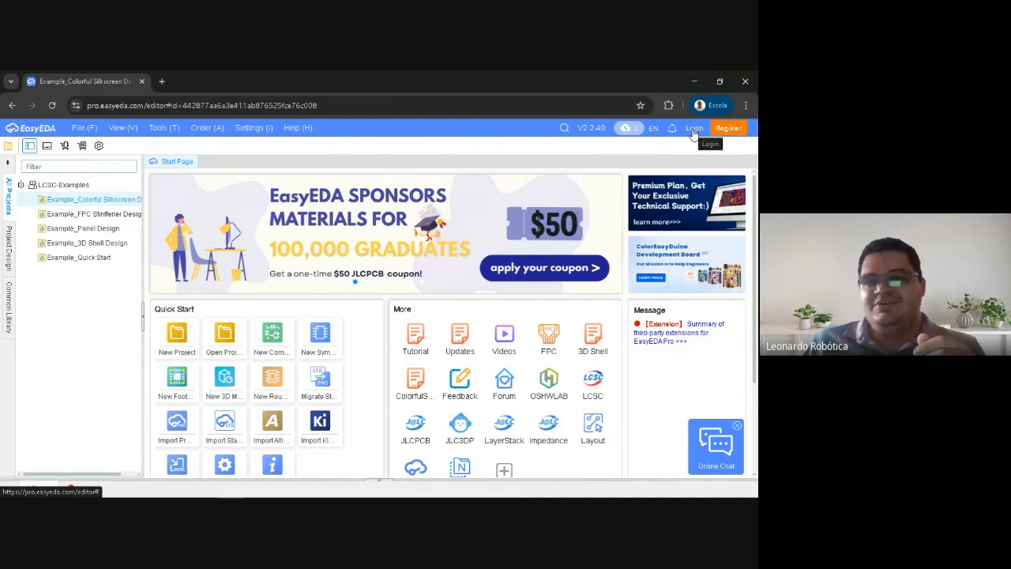
Open the EasyEDA account login page and look over the sign-in form
{"action": "left_click", "coordinate": [694, 131]}
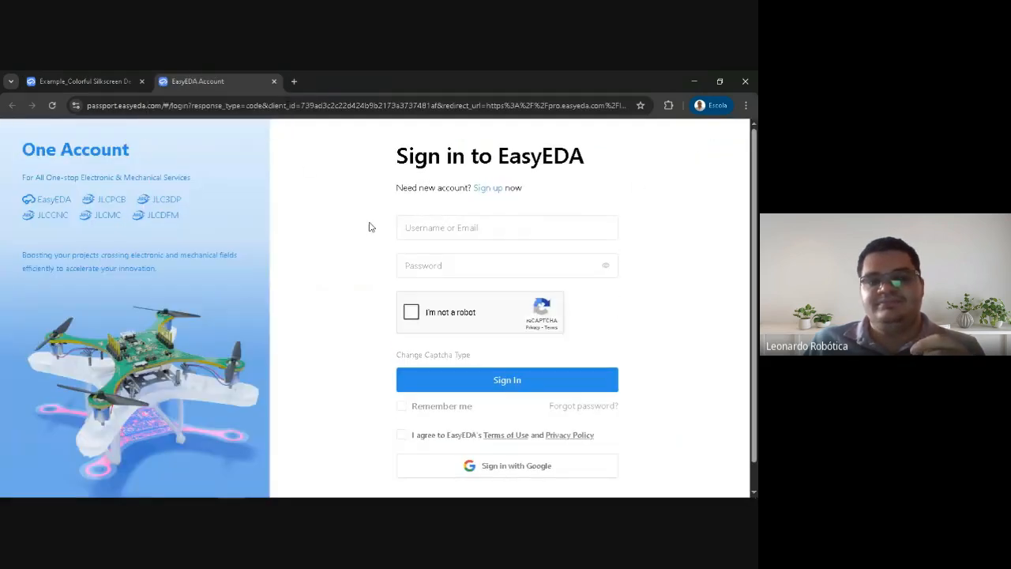
{"action": "scroll", "coordinate": [366, 238], "scroll_direction": "down", "scroll_amount": 1}
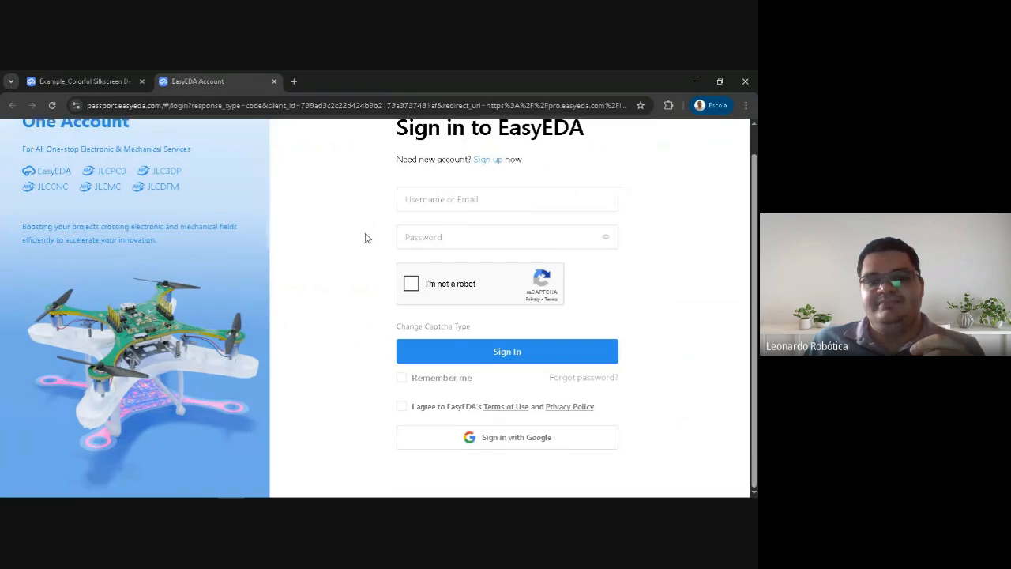
Agree to EasyEDA's Terms of Use and Privacy Policy and sign in with Google
{"action": "left_click", "coordinate": [457, 199]}
{"action": "left_click", "coordinate": [453, 241]}
{"action": "left_click", "coordinate": [438, 191]}
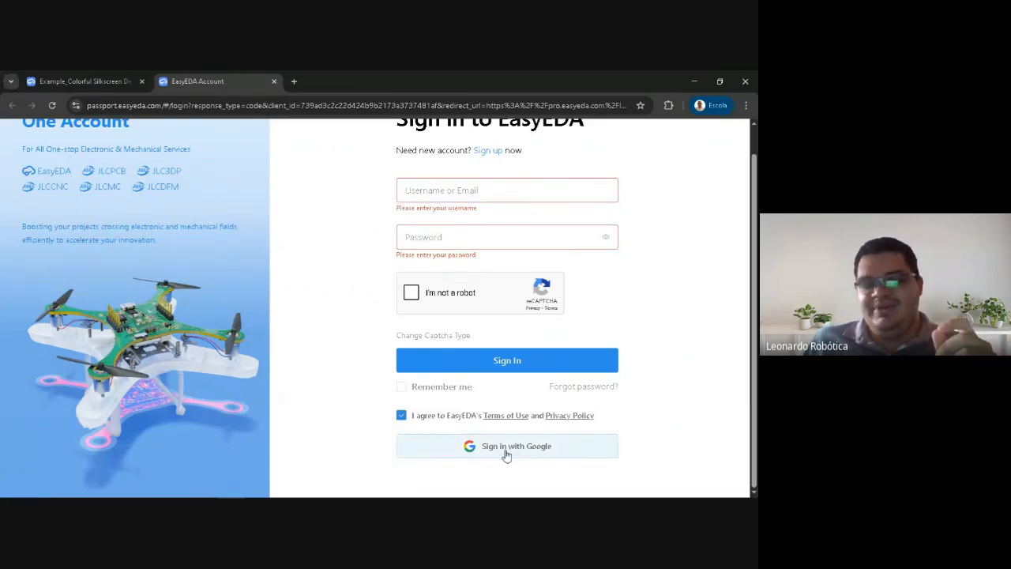
{"action": "left_click", "coordinate": [400, 419]}
{"action": "left_click", "coordinate": [401, 420]}
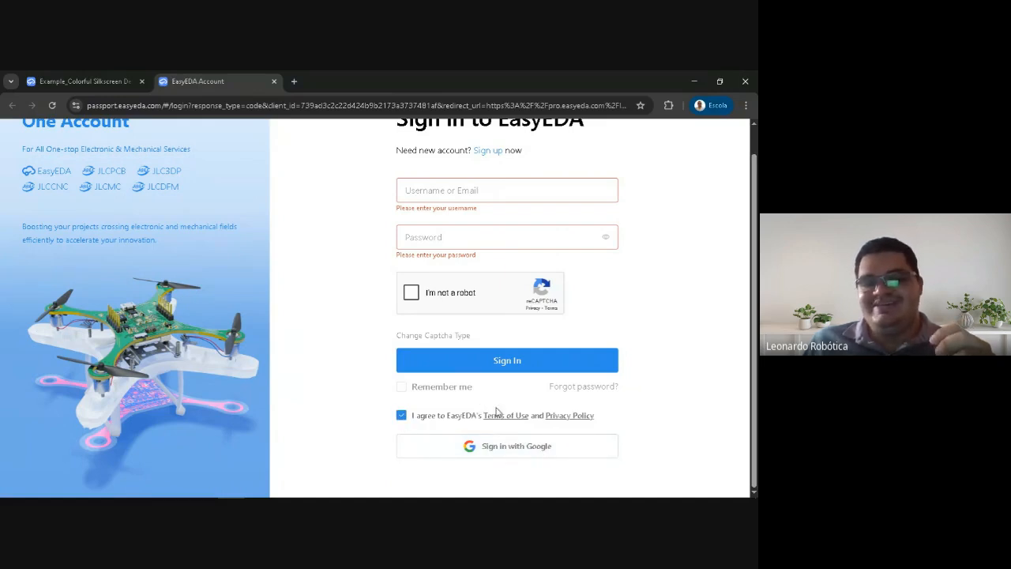
{"action": "left_click", "coordinate": [401, 417]}
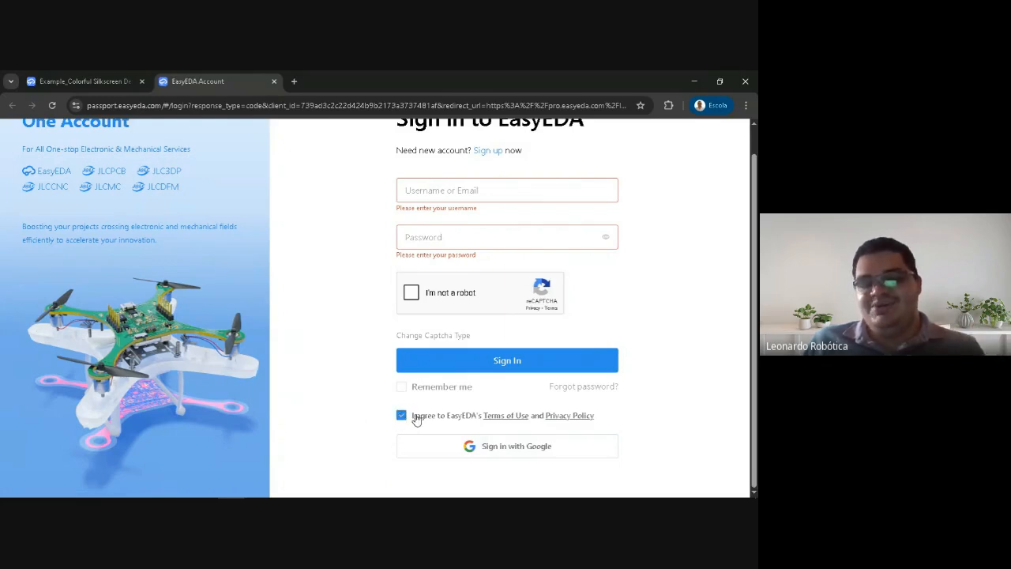
{"action": "left_click", "coordinate": [444, 456]}
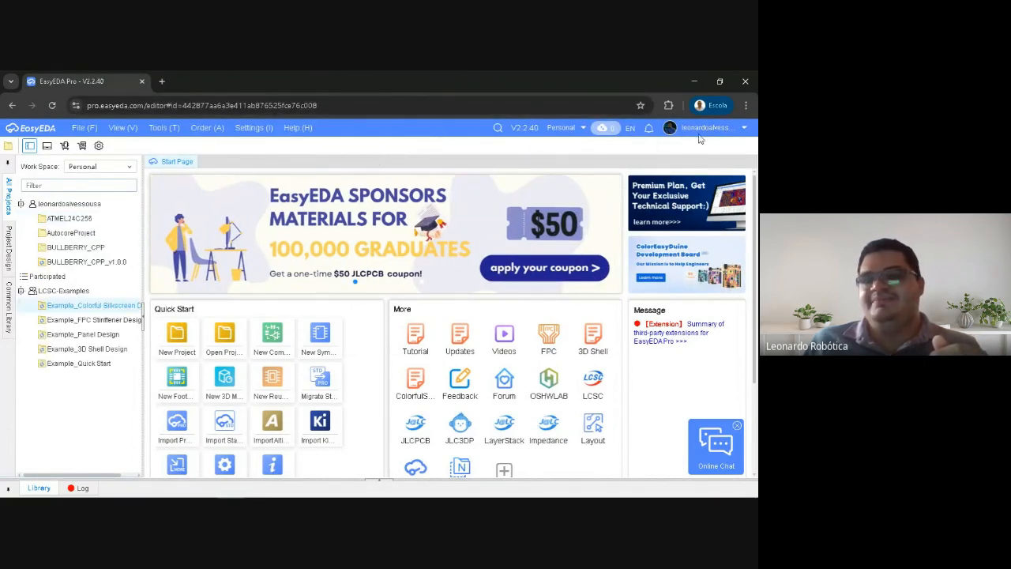
Open the account's User Center, dismiss the translation prompt, and highlight the customer code on the Personal page
{"action": "mouse_move", "coordinate": [711, 128]}
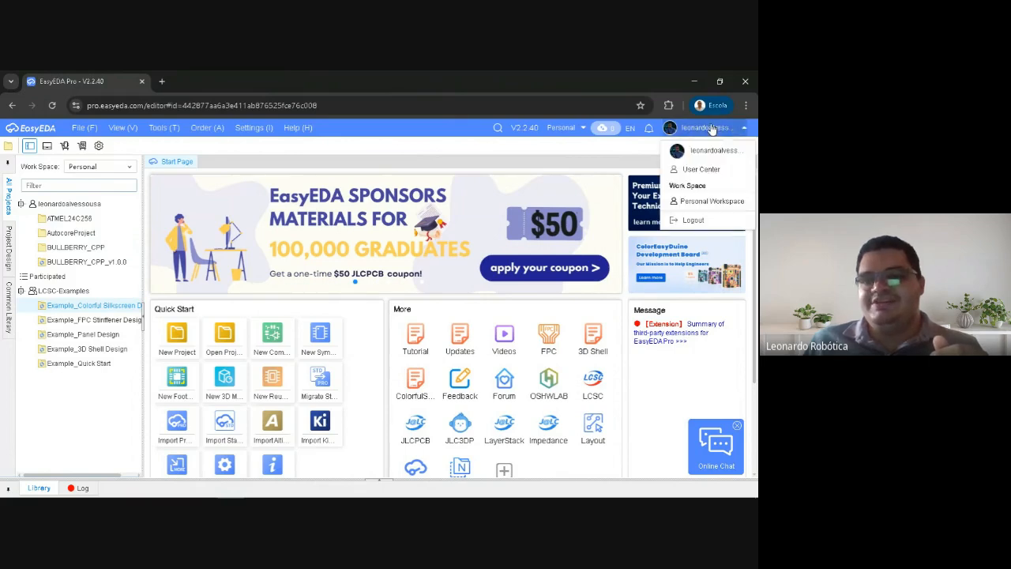
{"action": "left_click", "coordinate": [696, 171]}
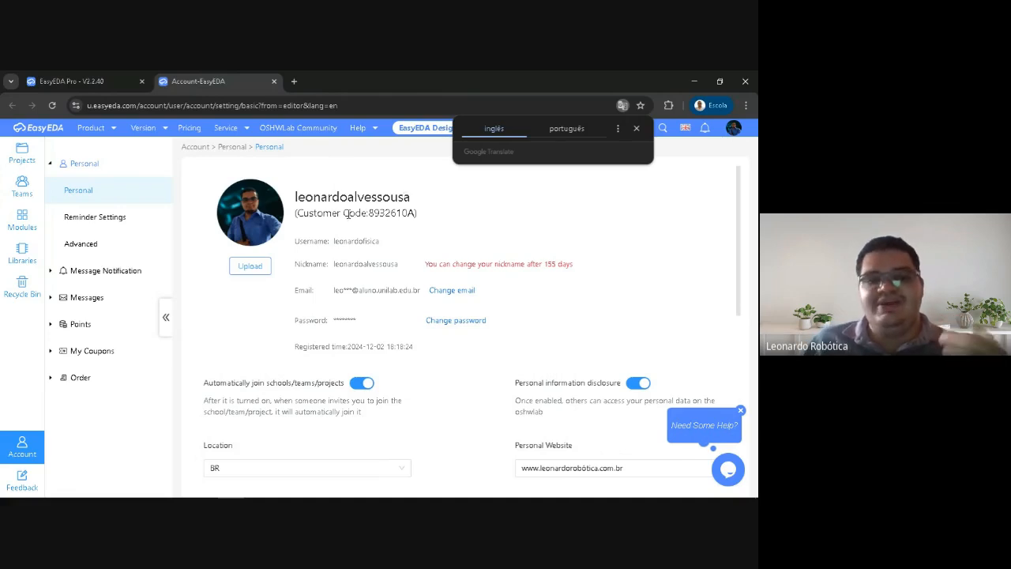
{"action": "left_click", "coordinate": [635, 128]}
{"action": "left_click_drag", "start_coordinate": [370, 211], "coordinate": [411, 213]}
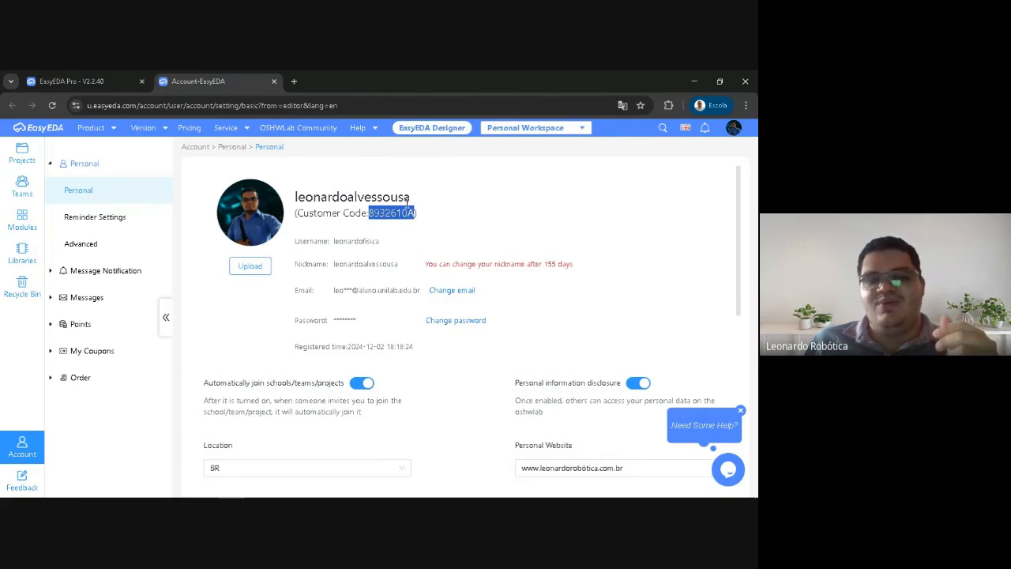
{"action": "left_click", "coordinate": [435, 212]}
{"action": "left_click_drag", "start_coordinate": [370, 211], "coordinate": [412, 213]}
{"action": "left_click", "coordinate": [417, 213]}
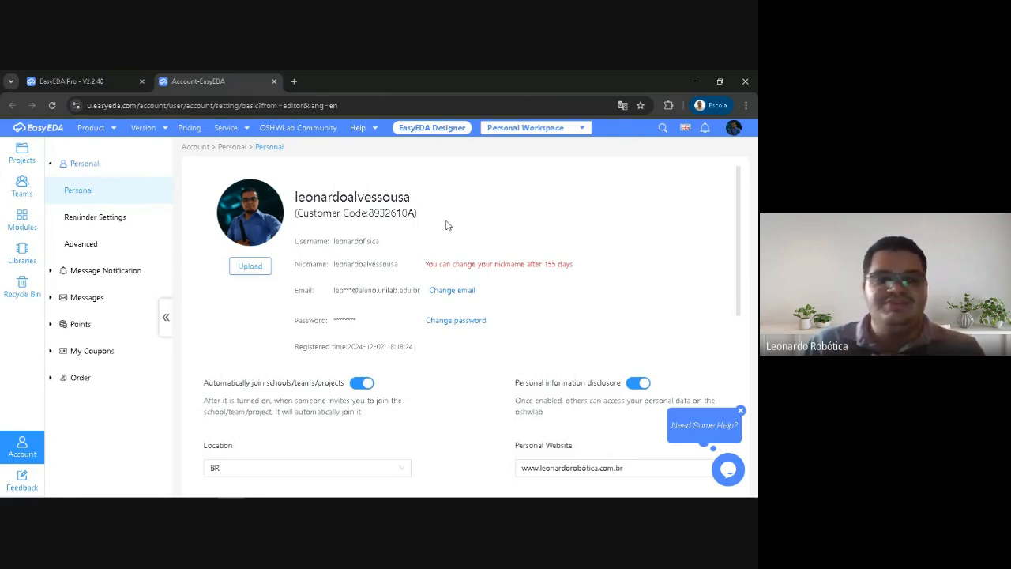
View all message notifications, return to the Personal page, and close the account page to get back to the editor
{"action": "left_click", "coordinate": [51, 273]}
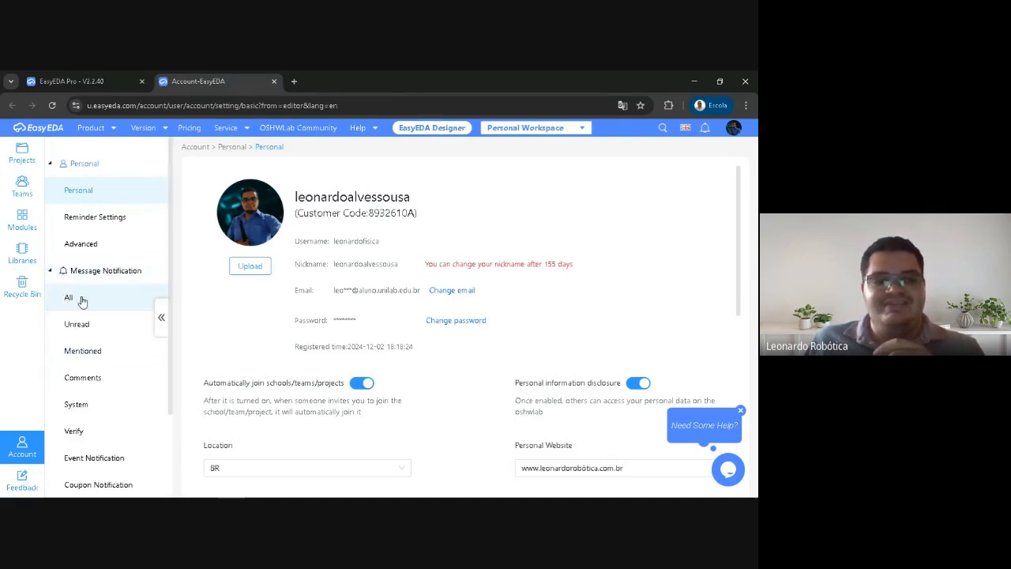
{"action": "left_click", "coordinate": [70, 296]}
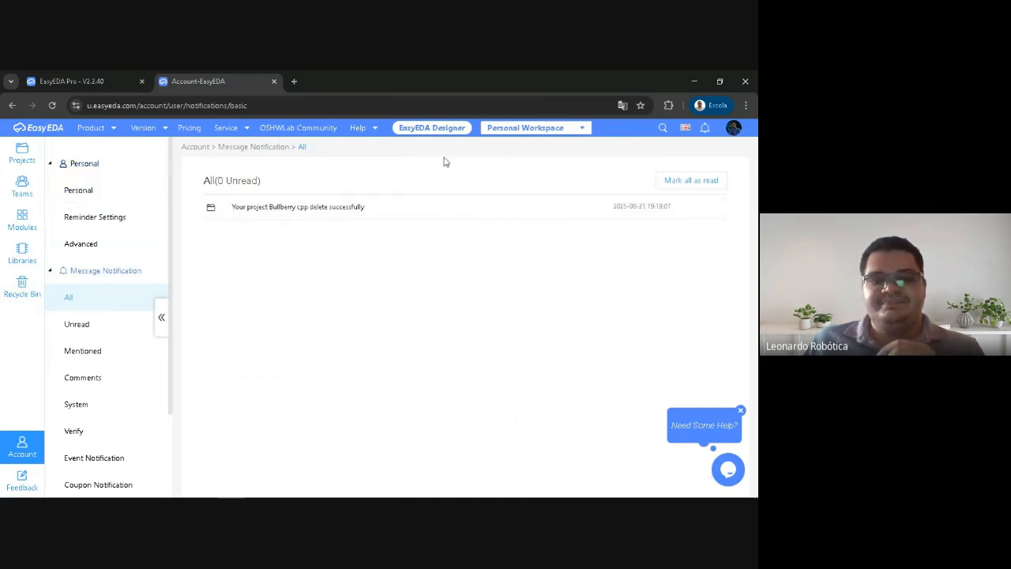
{"action": "left_click", "coordinate": [52, 271]}
{"action": "left_click", "coordinate": [52, 270]}
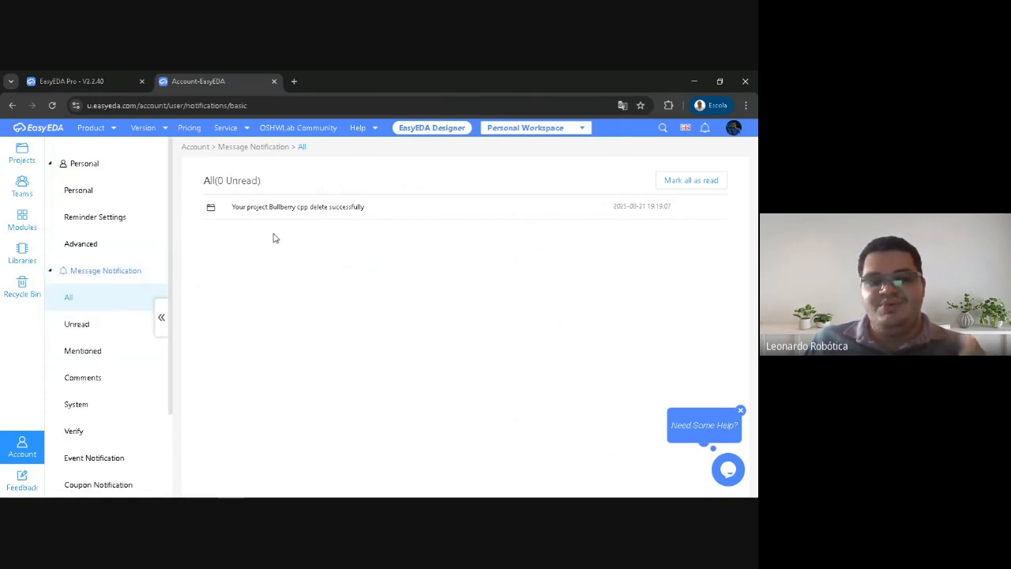
{"action": "left_click", "coordinate": [52, 271]}
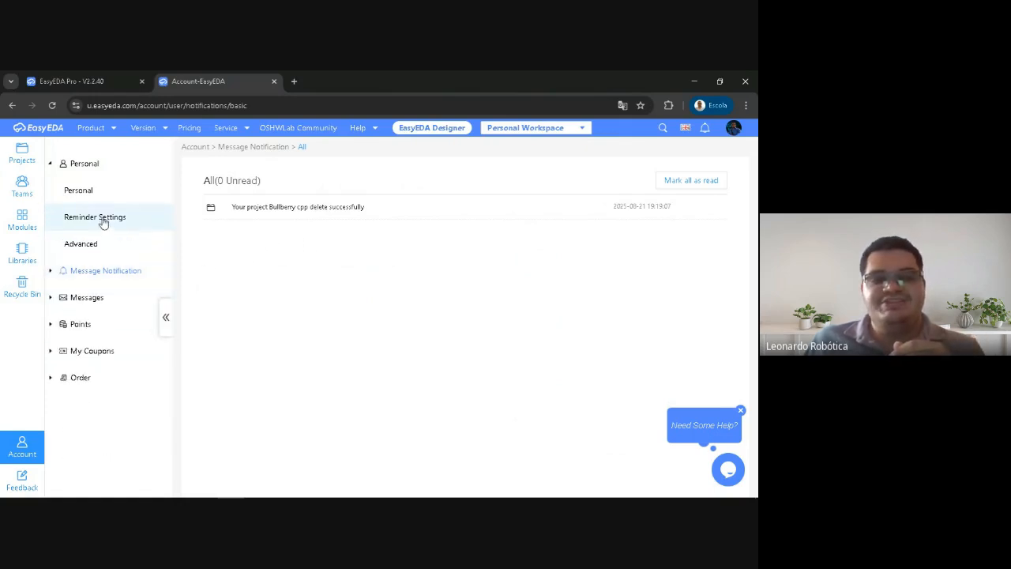
{"action": "left_click", "coordinate": [93, 164]}
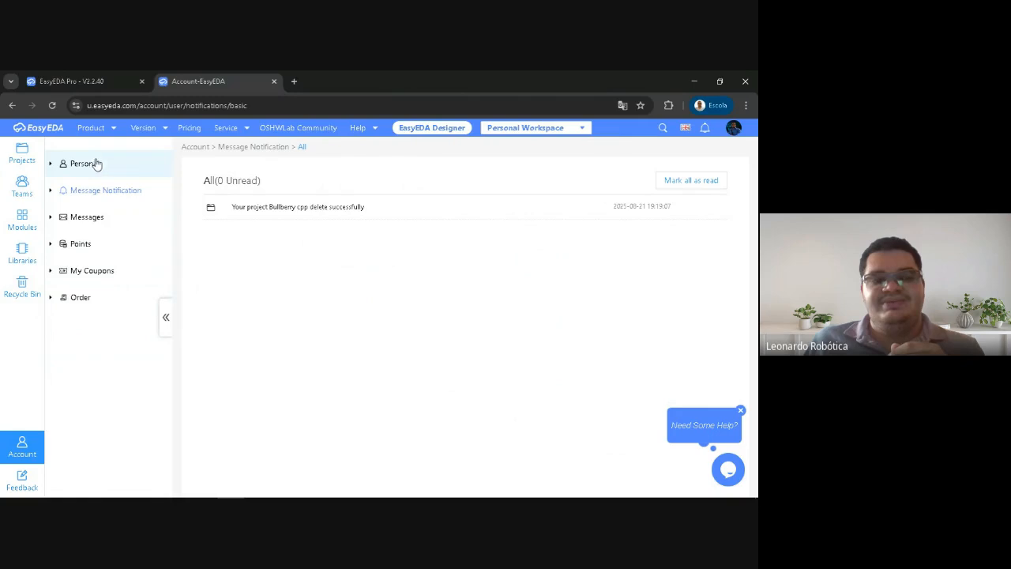
{"action": "left_click", "coordinate": [12, 105]}
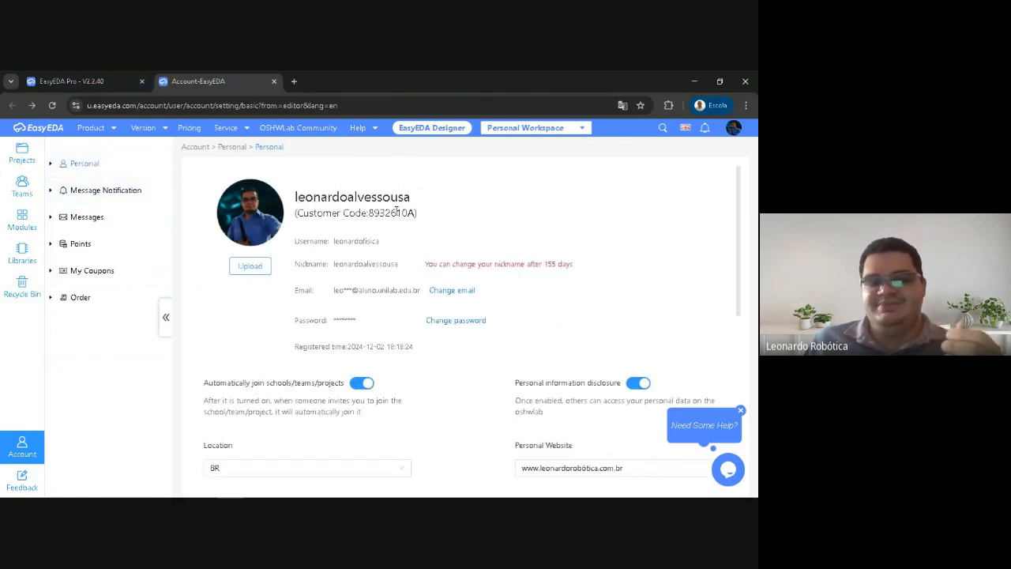
{"action": "left_click", "coordinate": [69, 79]}
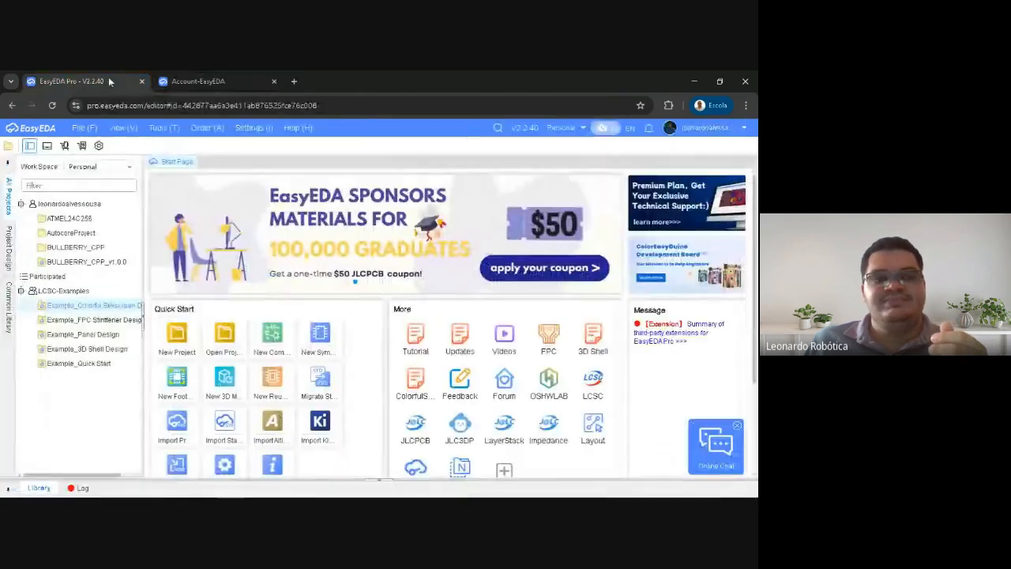
{"action": "left_click", "coordinate": [274, 81]}
Open the Personal Workspace and compare its project list with the projects shown in the Pro editor
{"action": "left_click", "coordinate": [705, 127]}
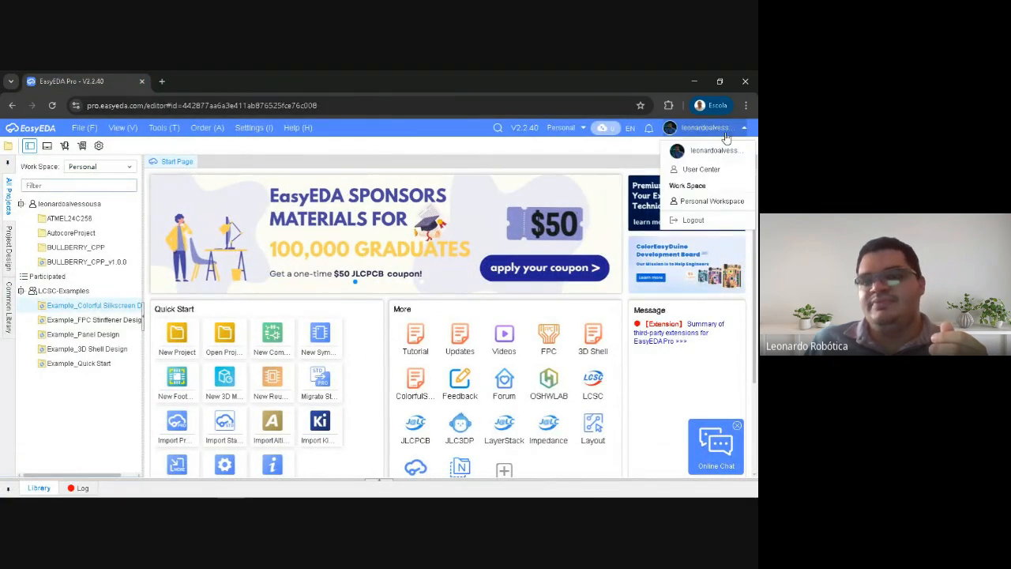
{"action": "left_click", "coordinate": [690, 204]}
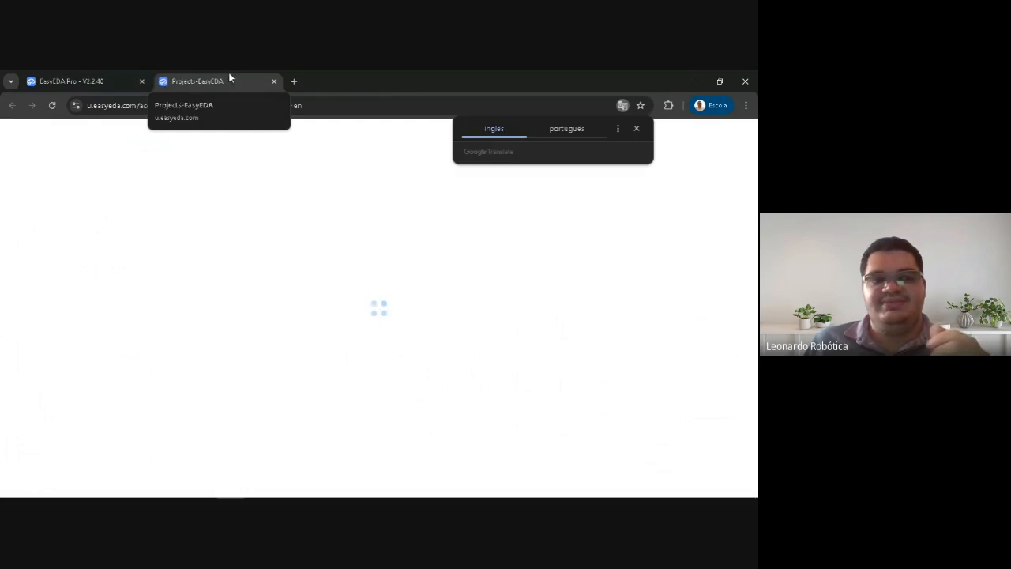
{"action": "left_click", "coordinate": [637, 129]}
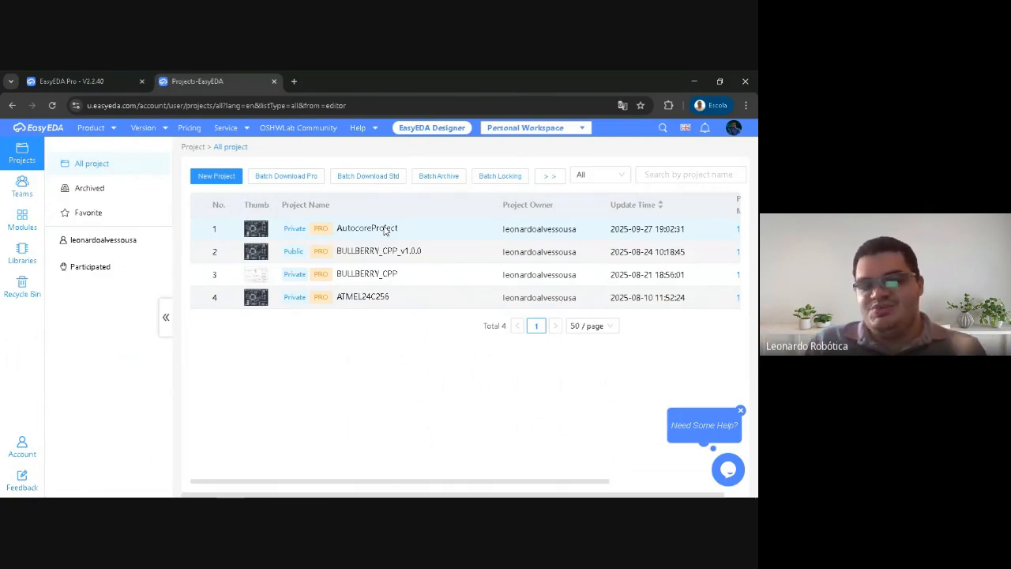
{"action": "left_click", "coordinate": [54, 80]}
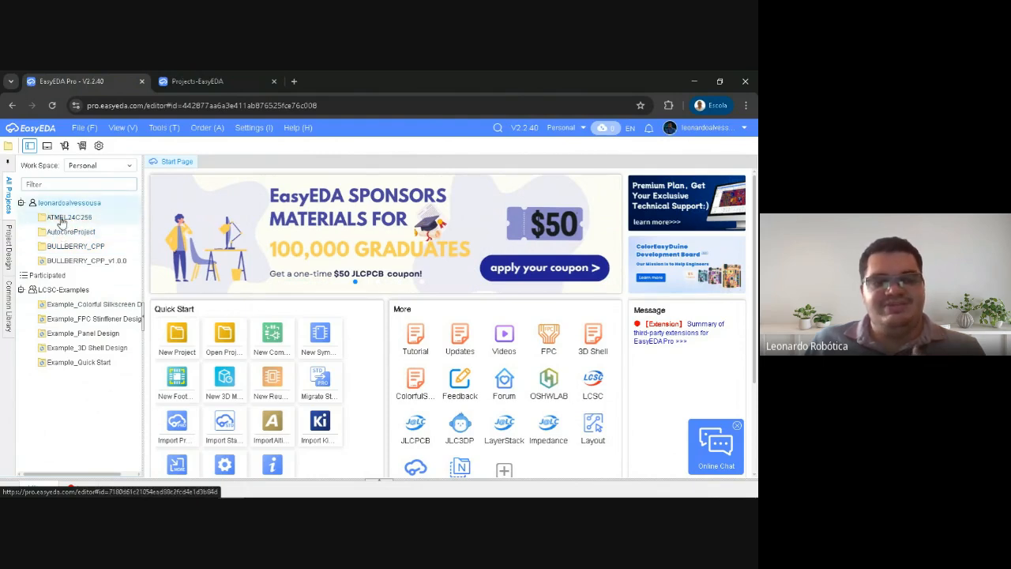
{"action": "left_click", "coordinate": [198, 81]}
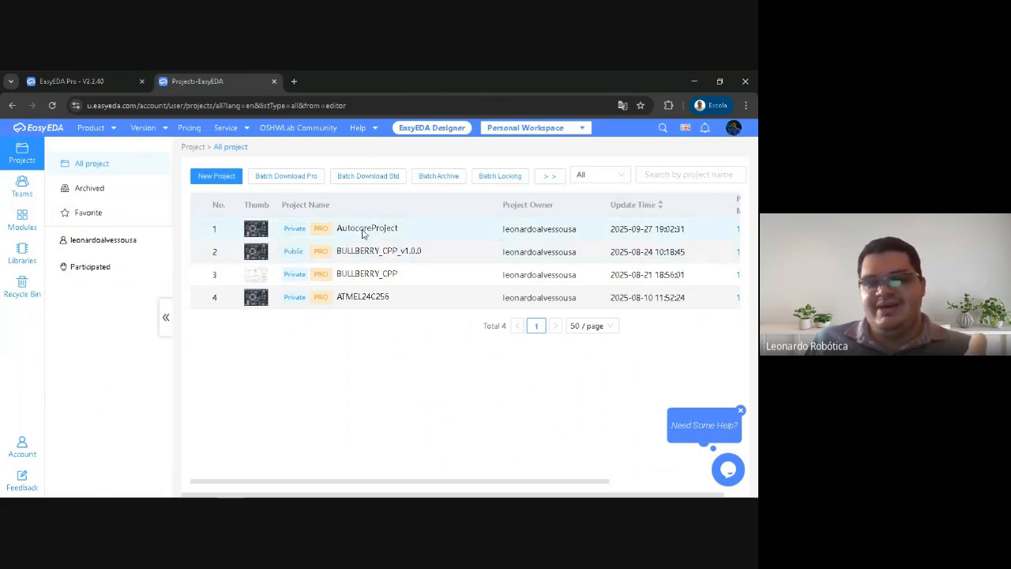
Open the BULLBERRY_CPP project's detail page and examine its project owner and public state
{"action": "left_click", "coordinate": [349, 278]}
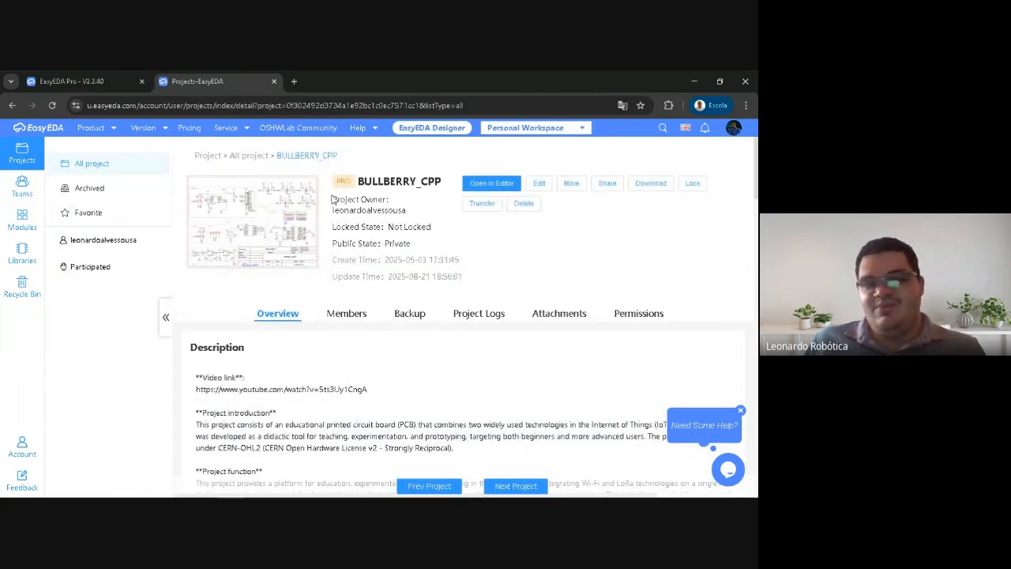
{"action": "left_click", "coordinate": [12, 105]}
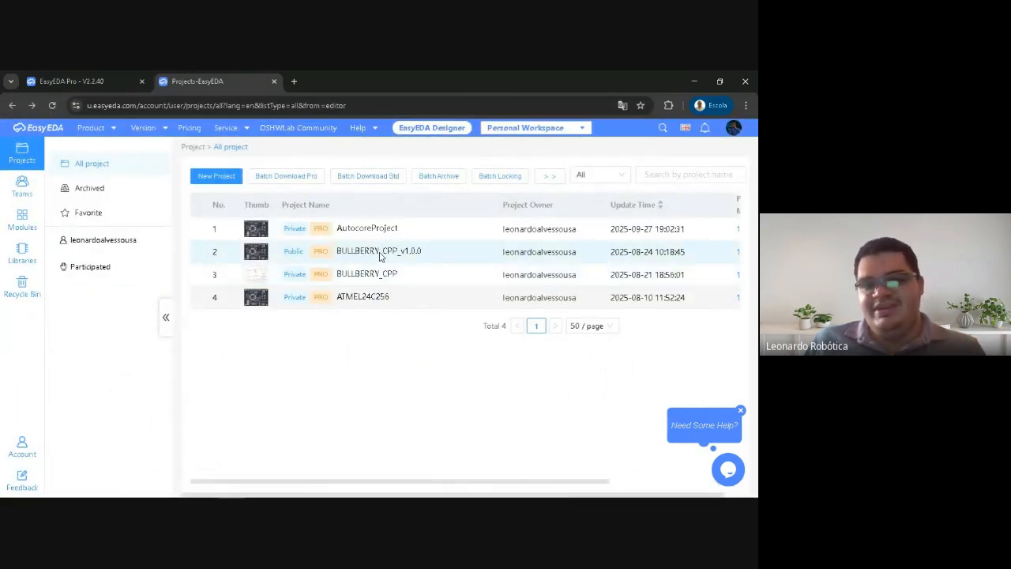
{"action": "left_click", "coordinate": [385, 274]}
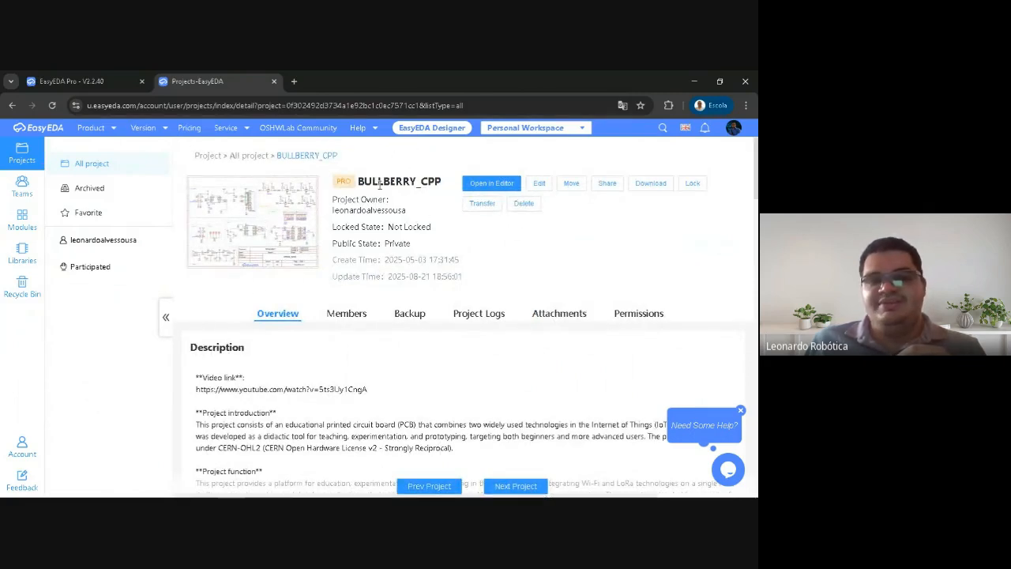
{"action": "mouse_move", "coordinate": [332, 199]}
{"action": "left_mouse_down"}
{"action": "mouse_move", "coordinate": [427, 214]}
{"action": "mouse_move", "coordinate": [332, 219]}
{"action": "left_mouse_up"}
{"action": "left_click", "coordinate": [411, 215]}
{"action": "left_click", "coordinate": [333, 219]}
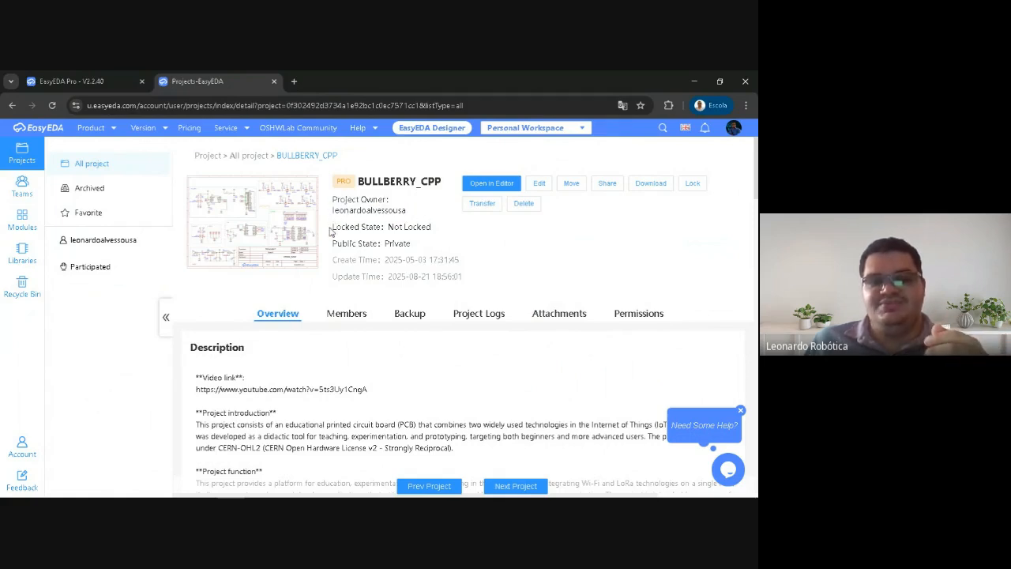
{"action": "left_click_drag", "start_coordinate": [414, 249], "coordinate": [331, 248]}
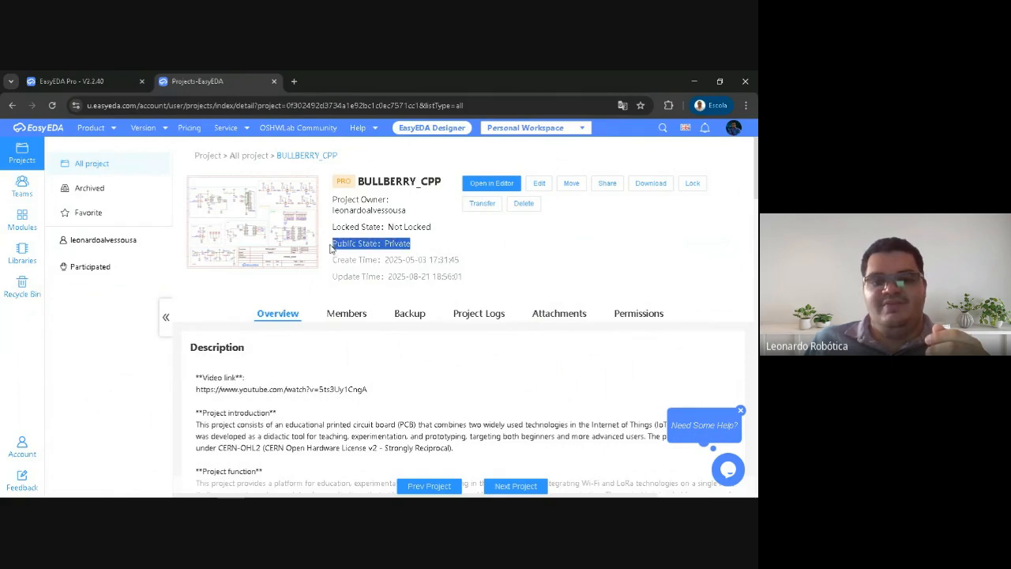
{"action": "left_click", "coordinate": [345, 245]}
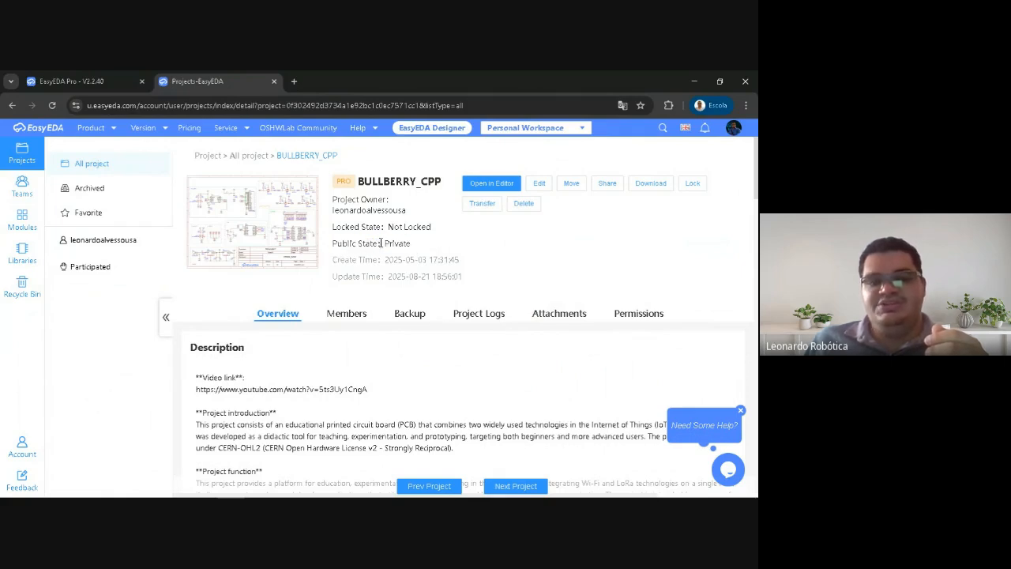
{"action": "left_click_drag", "start_coordinate": [413, 246], "coordinate": [332, 248]}
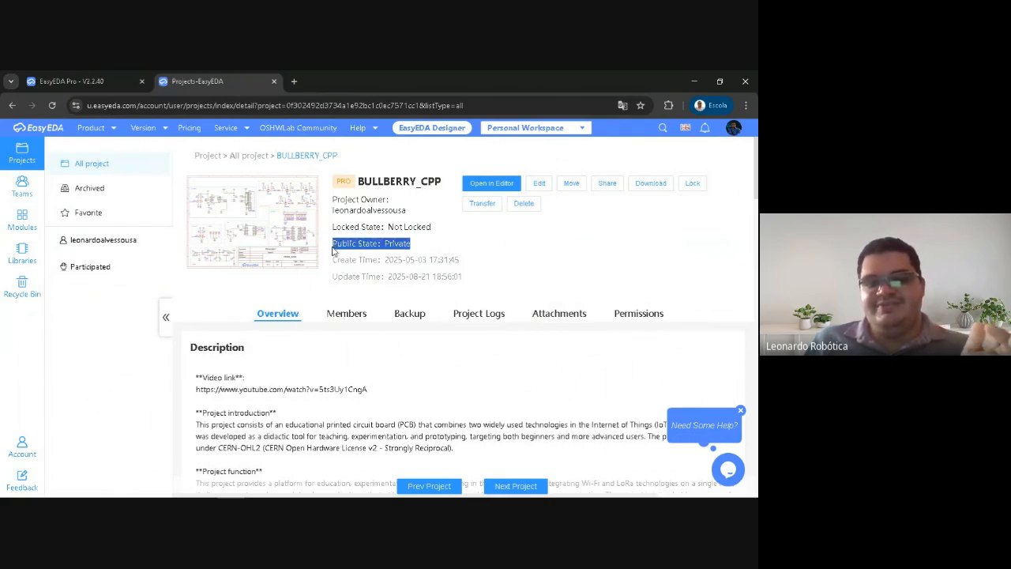
{"action": "left_click", "coordinate": [340, 247]}
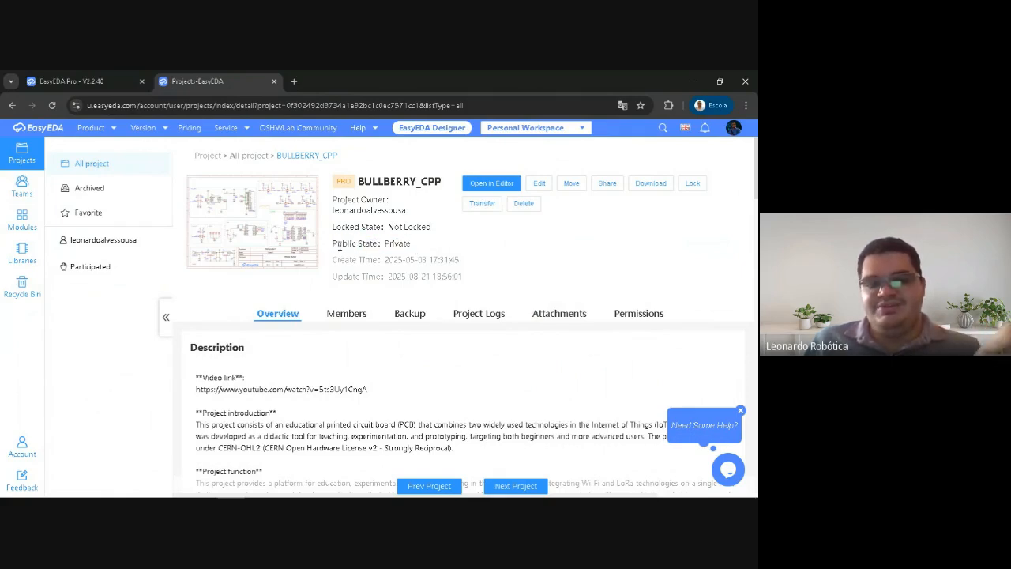
Open the BULLBERRY_CPP project for editing and review its cover, name, description, comment setting and project property
{"action": "left_click", "coordinate": [539, 185]}
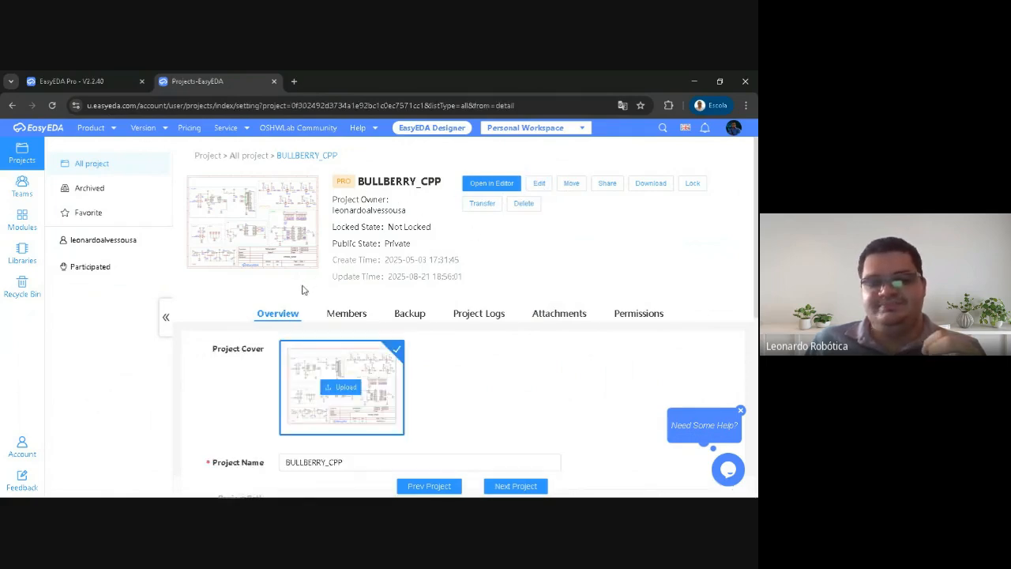
{"action": "scroll", "coordinate": [316, 285], "scroll_direction": "down", "scroll_amount": 3}
{"action": "left_click", "coordinate": [364, 235]}
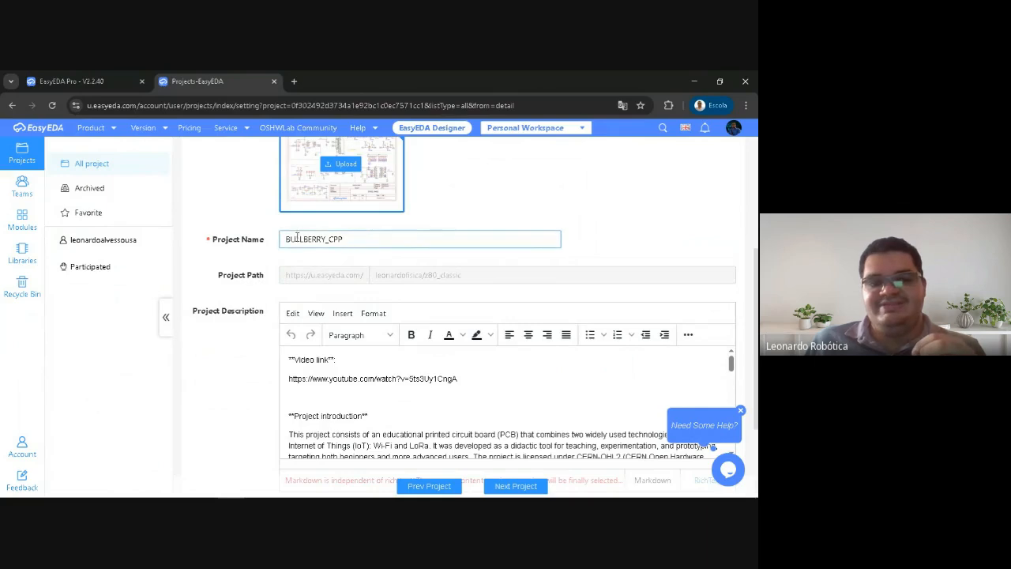
{"action": "scroll", "coordinate": [316, 335], "scroll_direction": "down", "scroll_amount": 5}
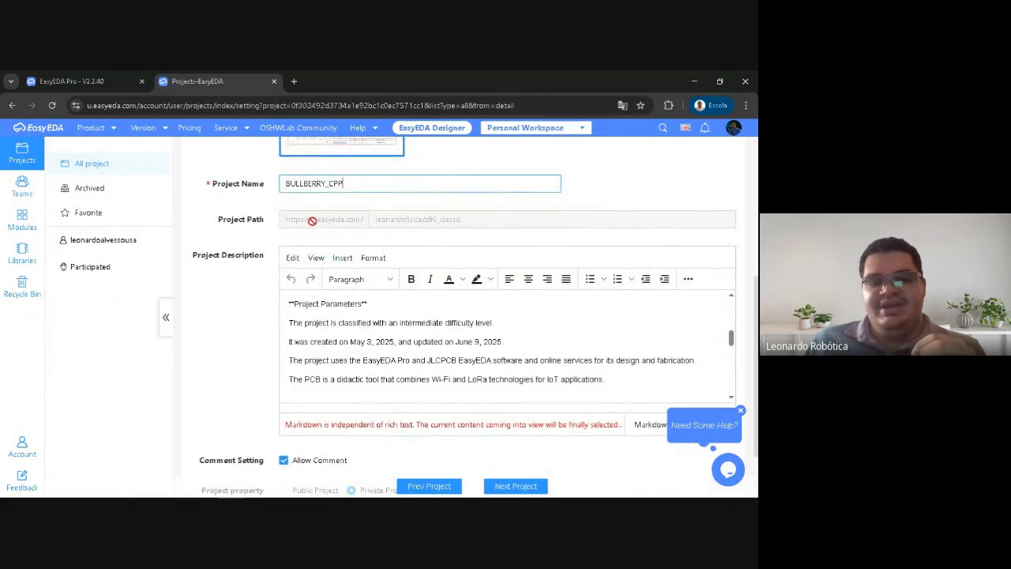
{"action": "scroll", "coordinate": [253, 324], "scroll_direction": "down", "scroll_amount": 5}
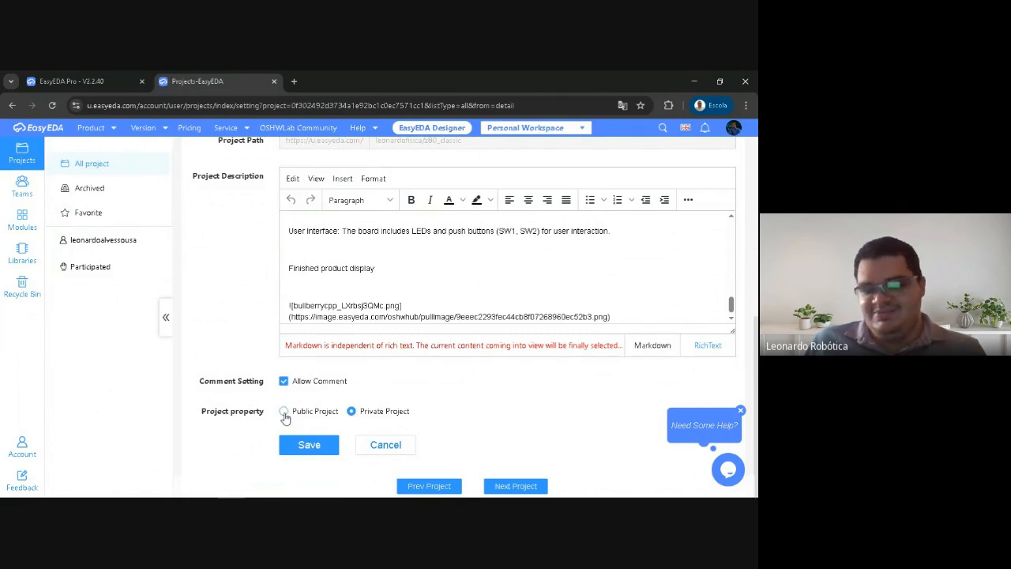
{"action": "scroll", "coordinate": [360, 410], "scroll_direction": "up", "scroll_amount": 3}
{"action": "scroll", "coordinate": [360, 369], "scroll_direction": "up", "scroll_amount": 3}
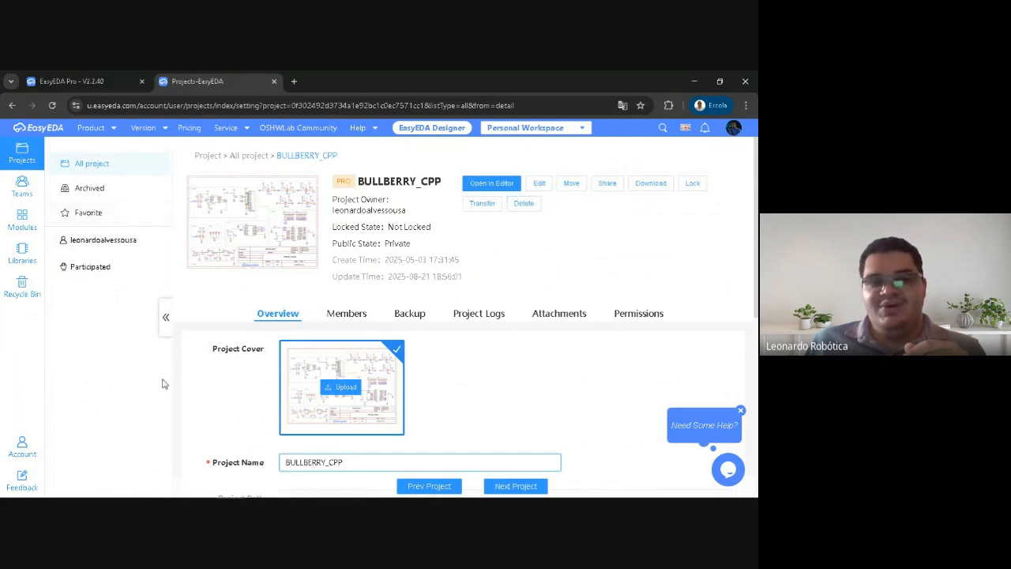
Review the deletion warning for the BULLBERRY_CPP project, try its Continue confirmation, and cancel without deleting
{"action": "left_click", "coordinate": [521, 204]}
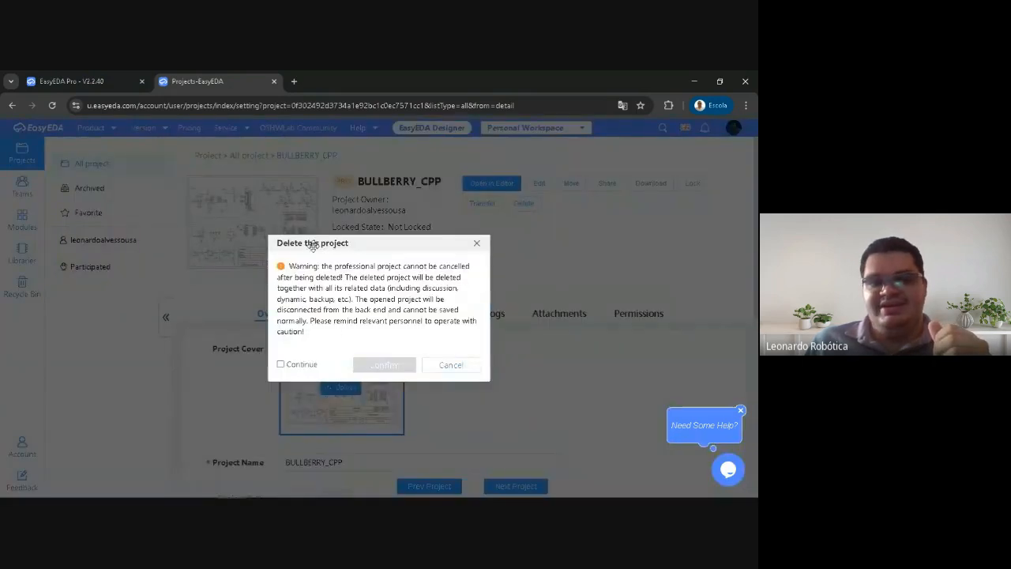
{"action": "left_click_drag", "start_coordinate": [312, 248], "coordinate": [321, 198]}
{"action": "left_click", "coordinate": [289, 316]}
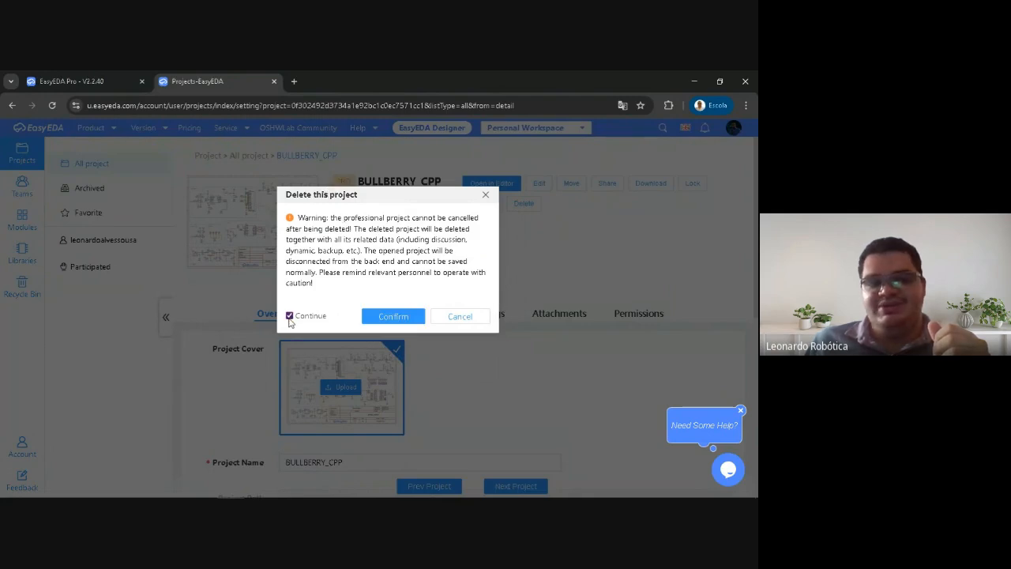
{"action": "left_click", "coordinate": [289, 316]}
{"action": "left_click", "coordinate": [468, 317]}
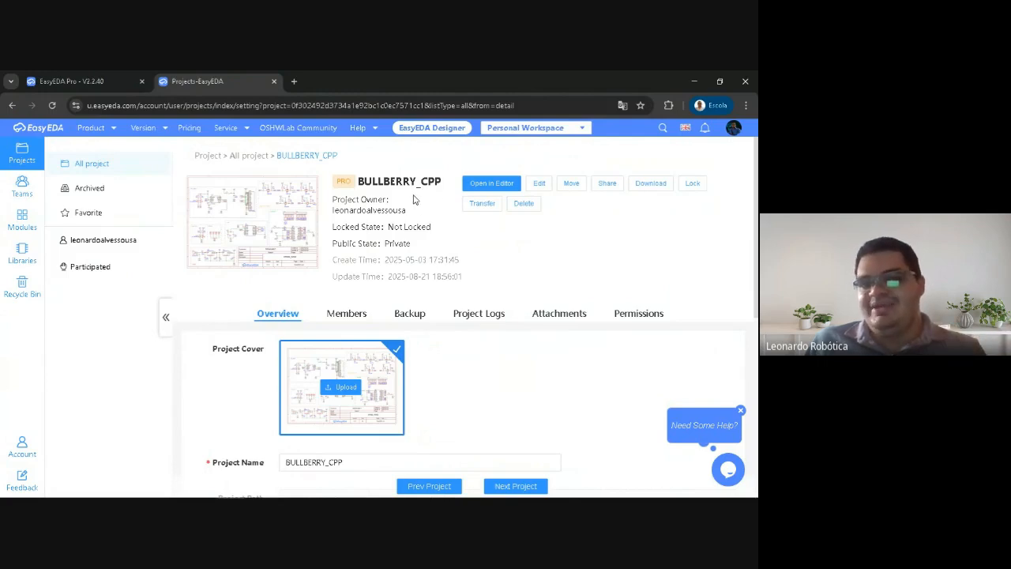
Dismiss the help bubble, return to the Pro editor, and close the project management page
{"action": "left_click", "coordinate": [741, 413]}
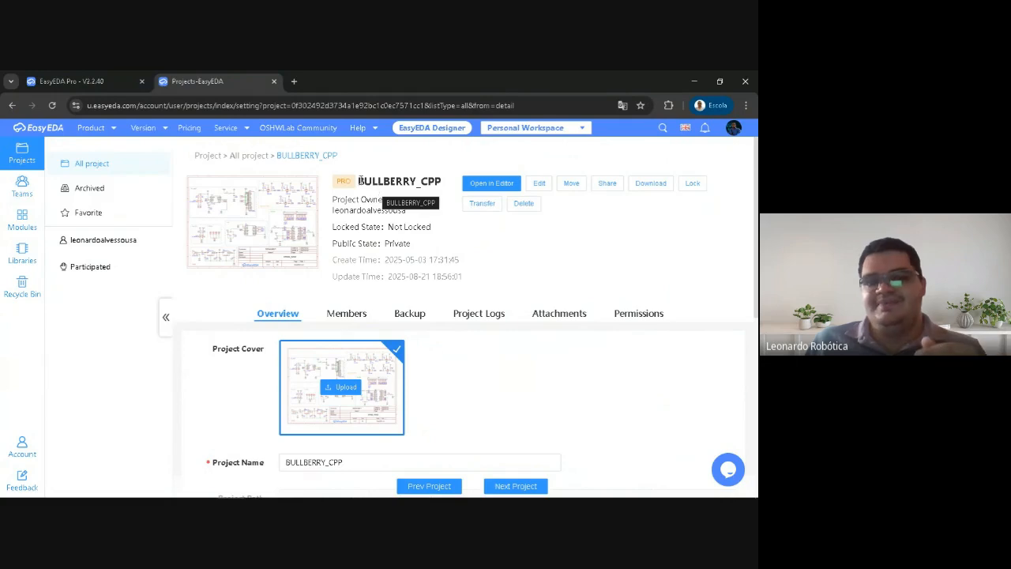
{"action": "left_click", "coordinate": [103, 81]}
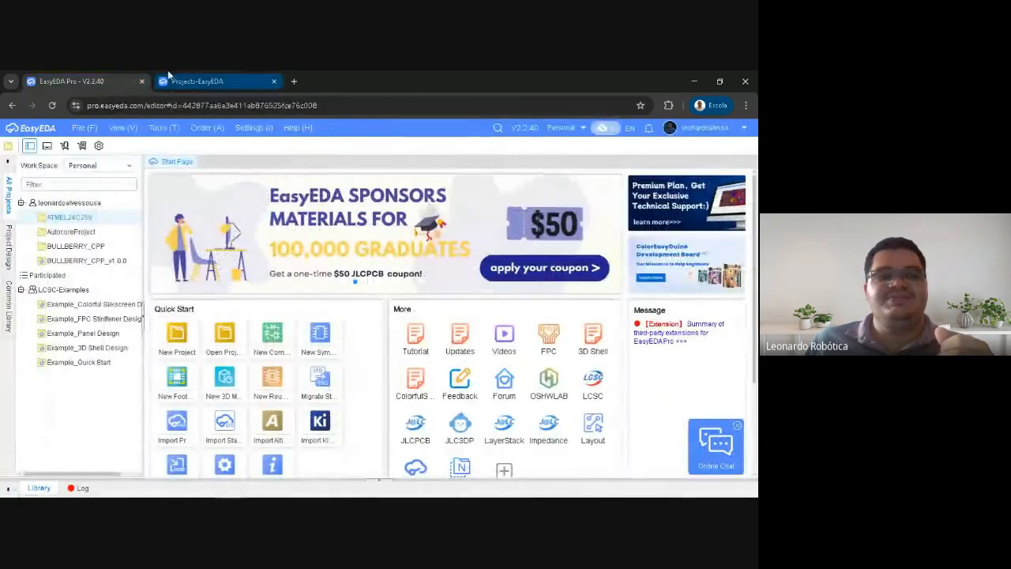
{"action": "left_click", "coordinate": [274, 81]}
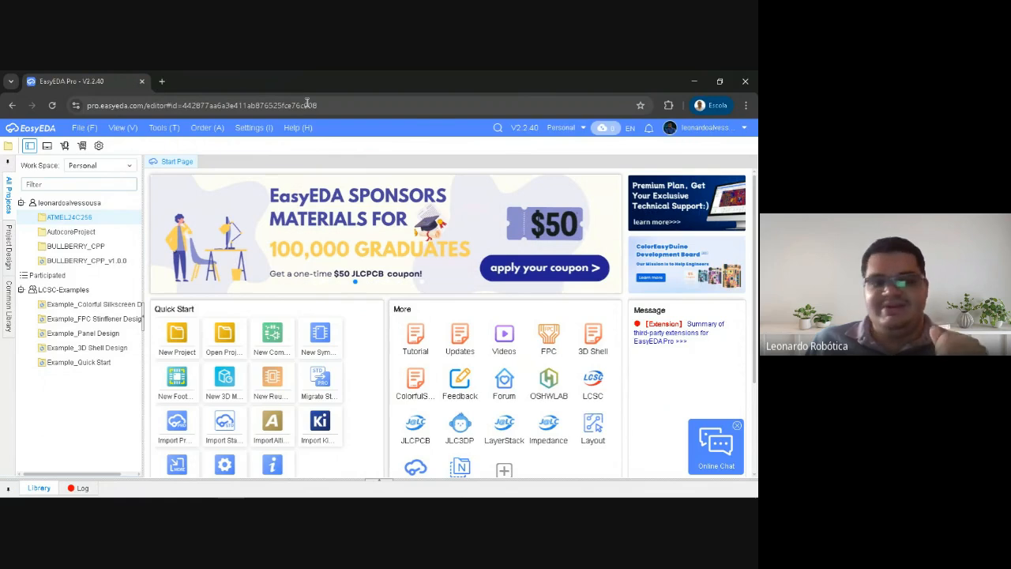
Start creating a new project in the Pro editor and move its dialog higher over the Start Page
{"action": "left_click", "coordinate": [85, 130]}
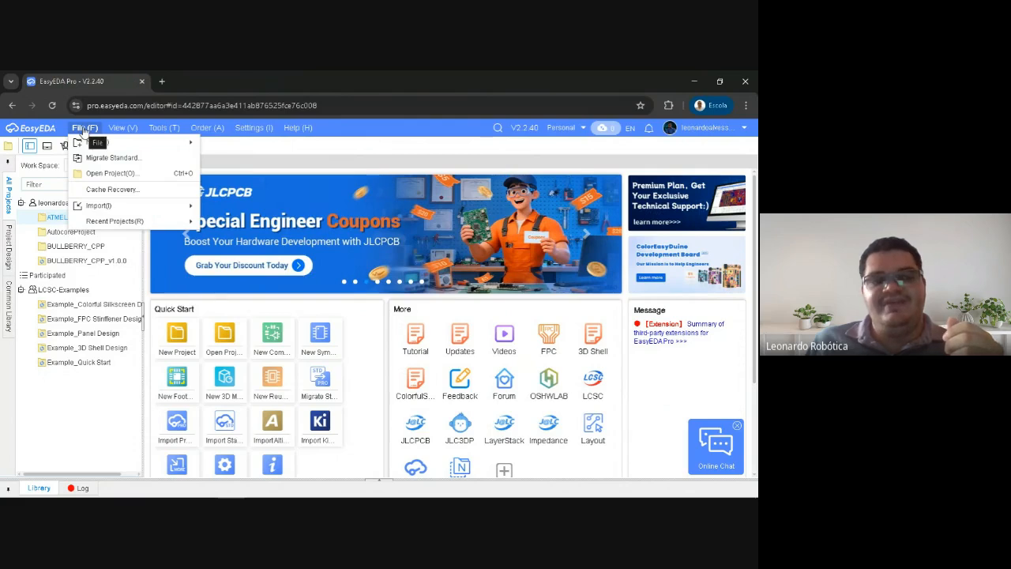
{"action": "mouse_move", "coordinate": [93, 142]}
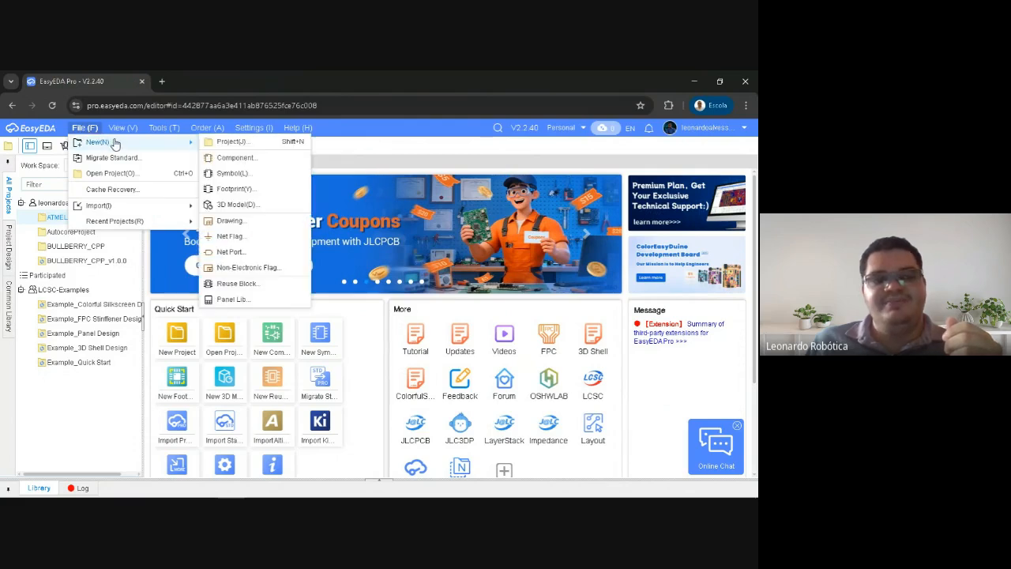
{"action": "left_click", "coordinate": [247, 147]}
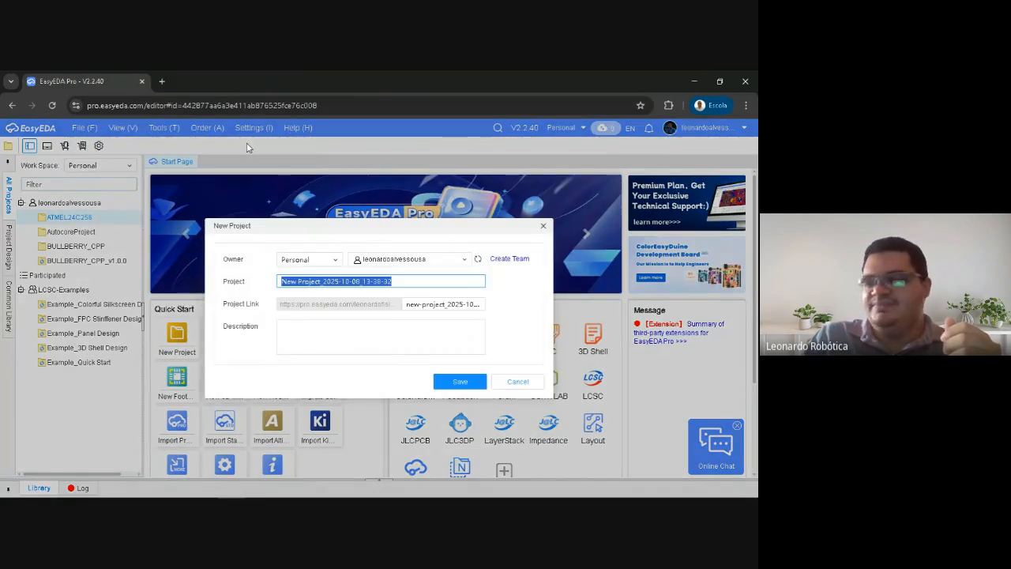
{"action": "left_click_drag", "start_coordinate": [306, 226], "coordinate": [338, 183]}
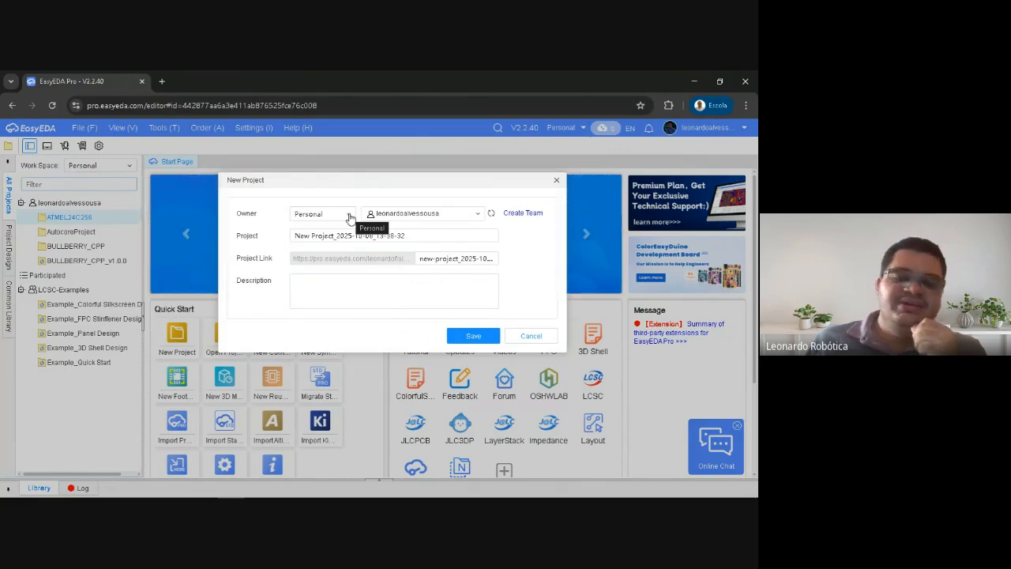
Examine the owner type and owner account choices for the new project, keeping Personal selected
{"action": "left_click", "coordinate": [350, 218]}
{"action": "left_click", "coordinate": [350, 217]}
{"action": "left_click", "coordinate": [397, 215]}
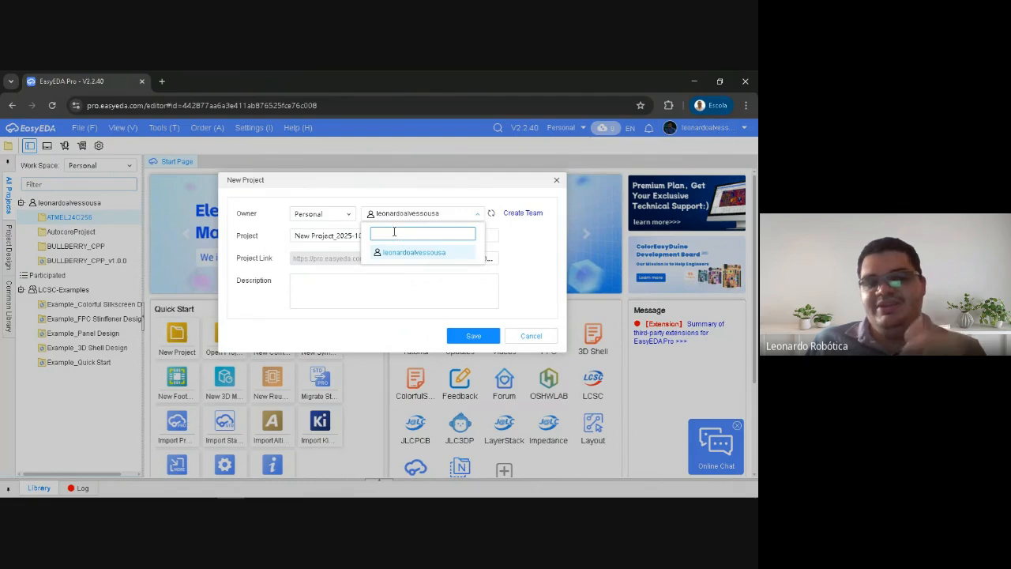
{"action": "left_click", "coordinate": [312, 204]}
{"action": "left_click", "coordinate": [345, 216]}
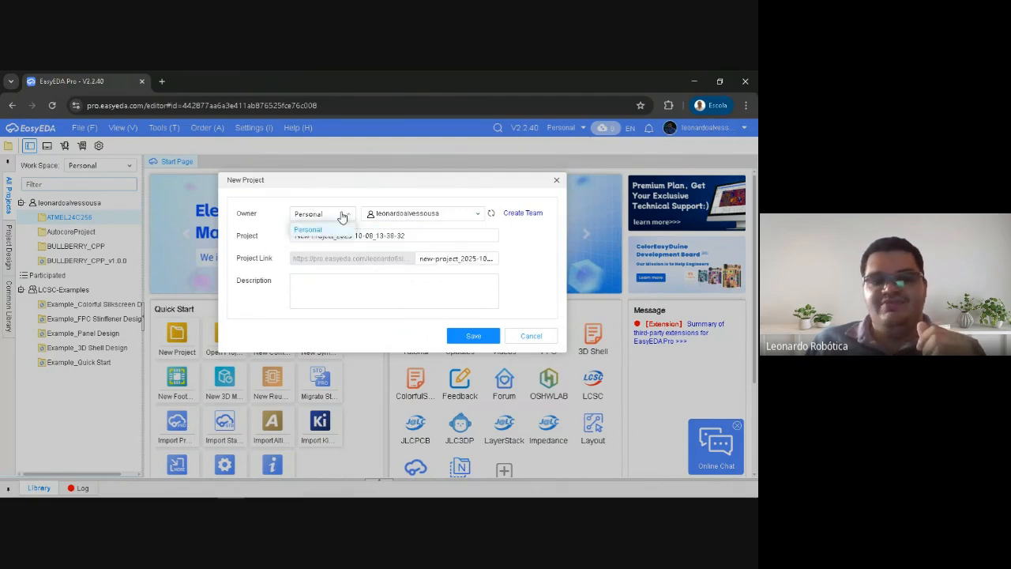
{"action": "left_click", "coordinate": [313, 230]}
{"action": "left_click", "coordinate": [318, 218]}
{"action": "left_click", "coordinate": [317, 233]}
{"action": "left_click", "coordinate": [319, 219]}
{"action": "left_click", "coordinate": [318, 220]}
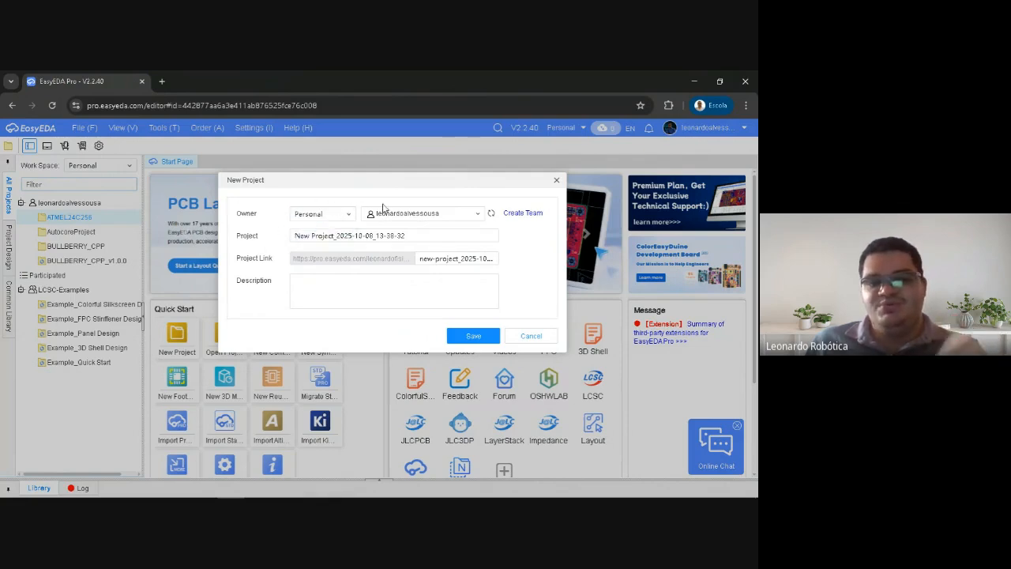
Name the new project Circuito_LED
{"action": "triple_click", "coordinate": [415, 237]}
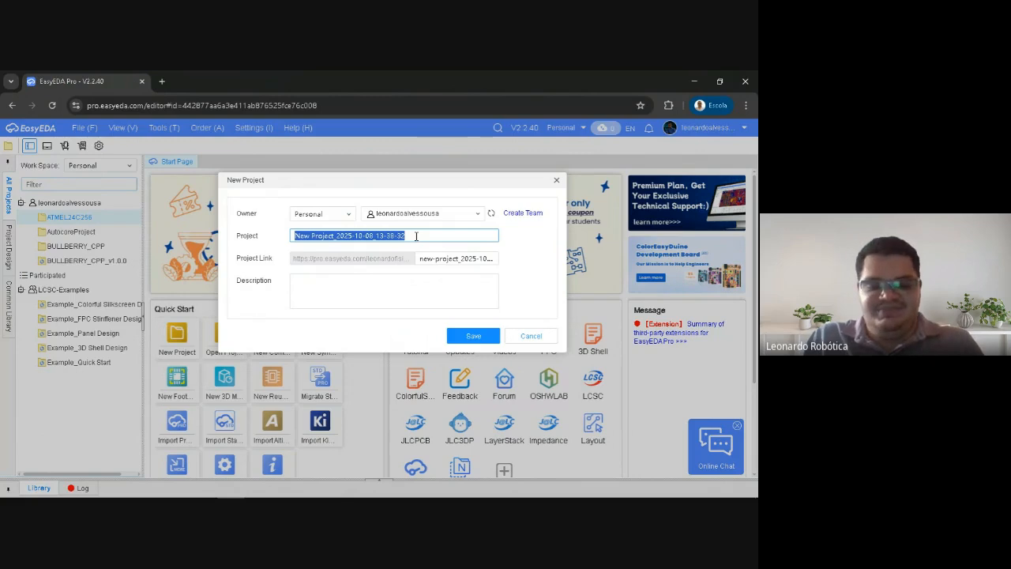
{"action": "type", "text": "Cir"}
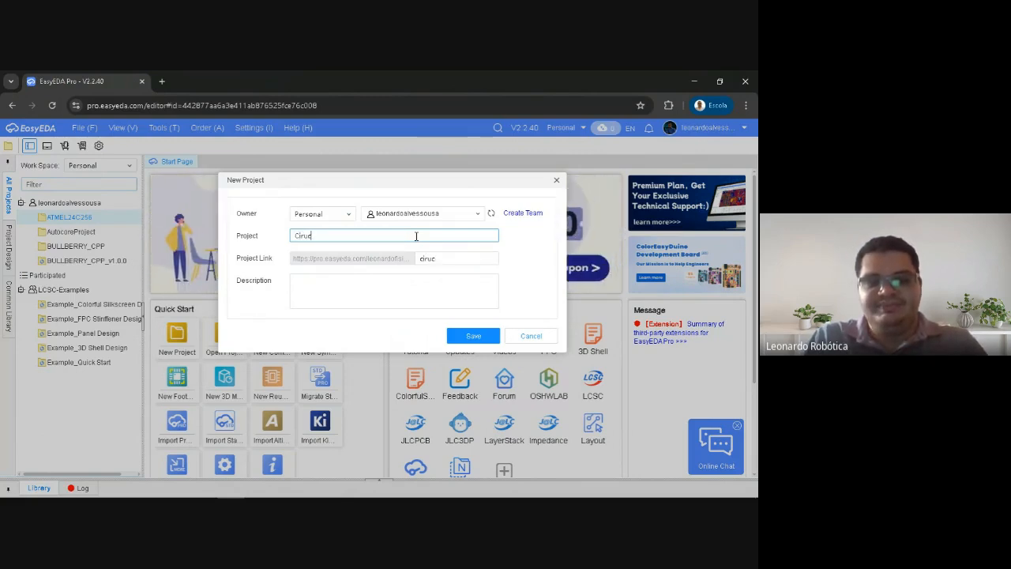
{"action": "type", "text": "cuito"}
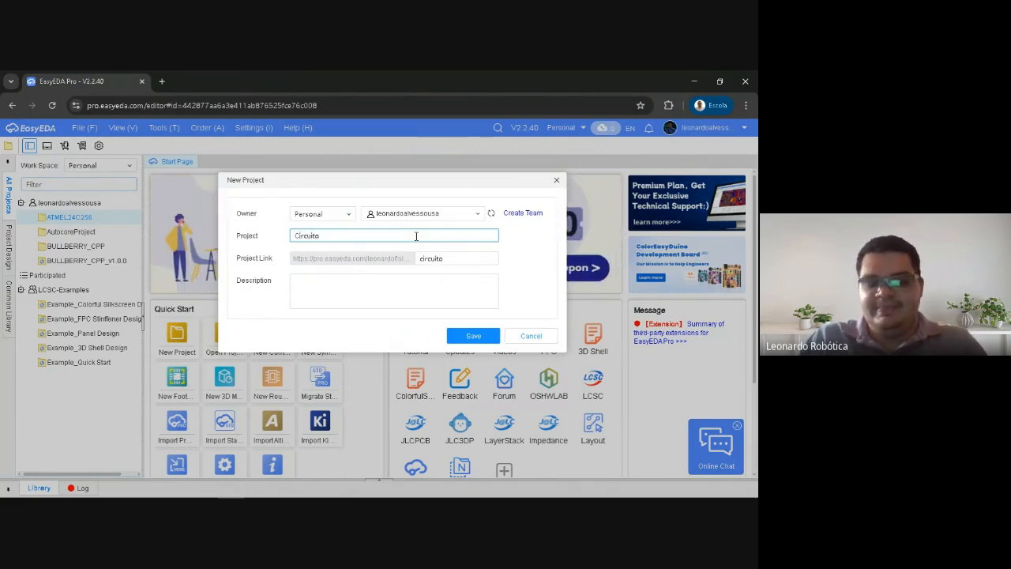
{"action": "type", "text": "_LE"}
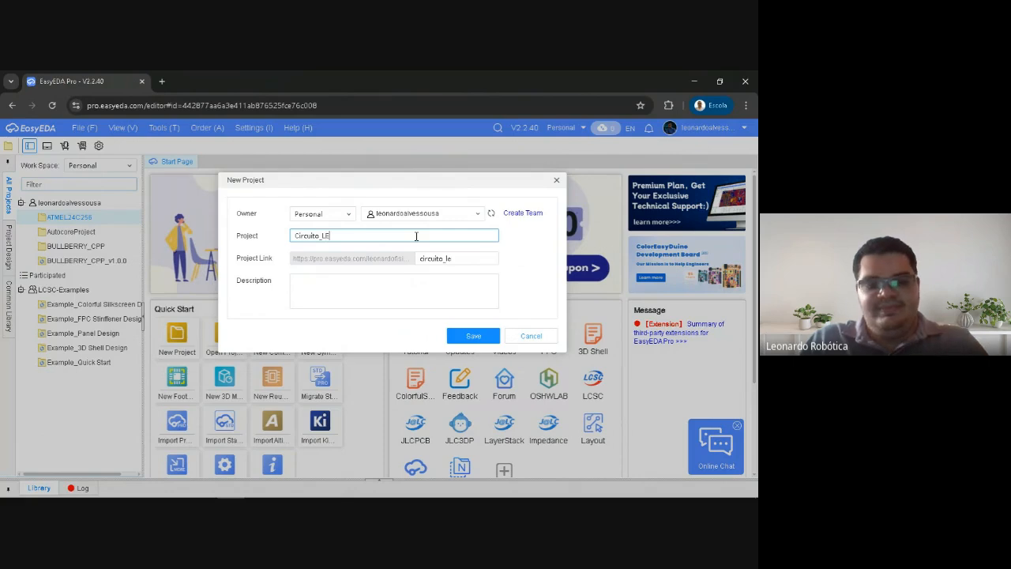
{"action": "type", "text": "D"}
{"action": "left_click", "coordinate": [280, 241]}
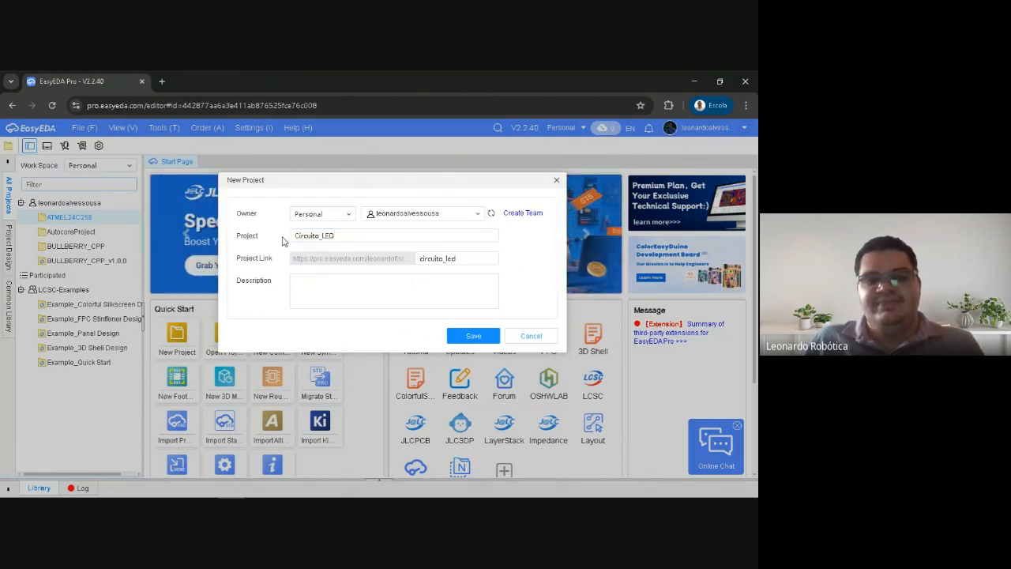
Examine how the new project's name is written and how the project link is built from it
{"action": "double_click", "coordinate": [333, 235]}
{"action": "left_click", "coordinate": [341, 235]}
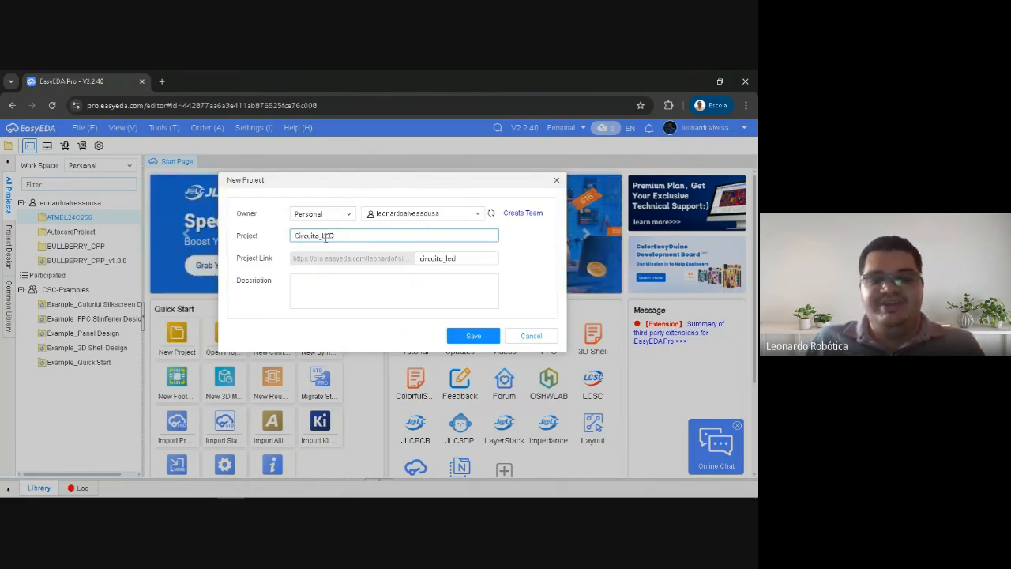
{"action": "left_click", "coordinate": [323, 235]}
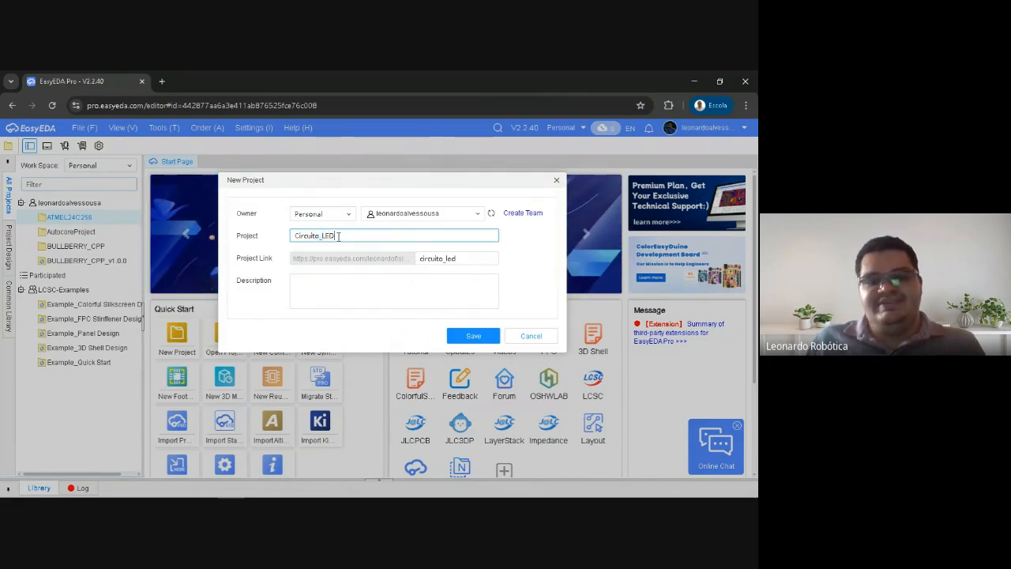
{"action": "left_click_drag", "start_coordinate": [336, 181], "coordinate": [361, 181]}
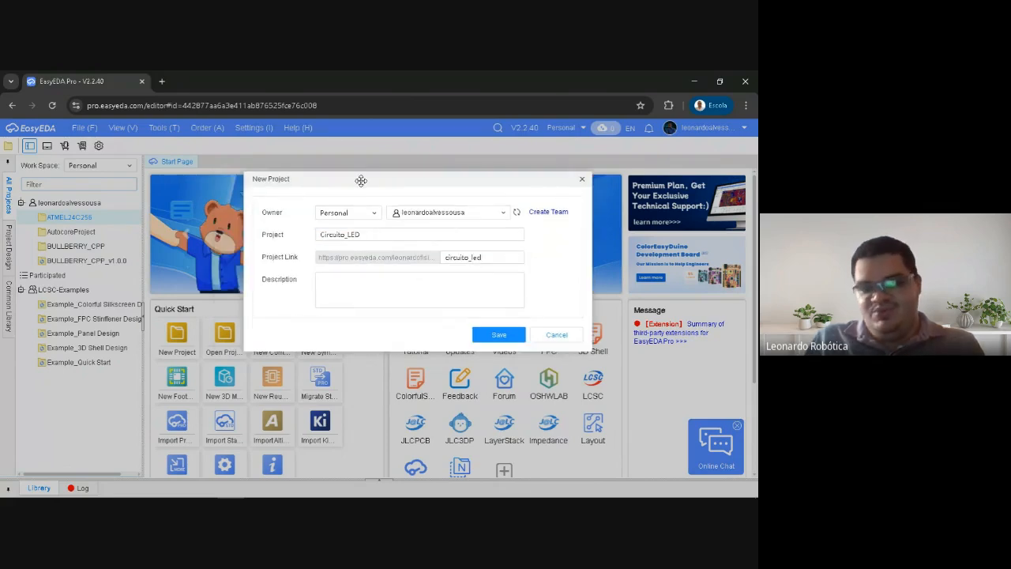
{"action": "double_click", "coordinate": [348, 235]}
{"action": "left_click", "coordinate": [348, 234]}
{"action": "double_click", "coordinate": [347, 235]}
{"action": "left_click_drag", "start_coordinate": [363, 234], "coordinate": [317, 235]}
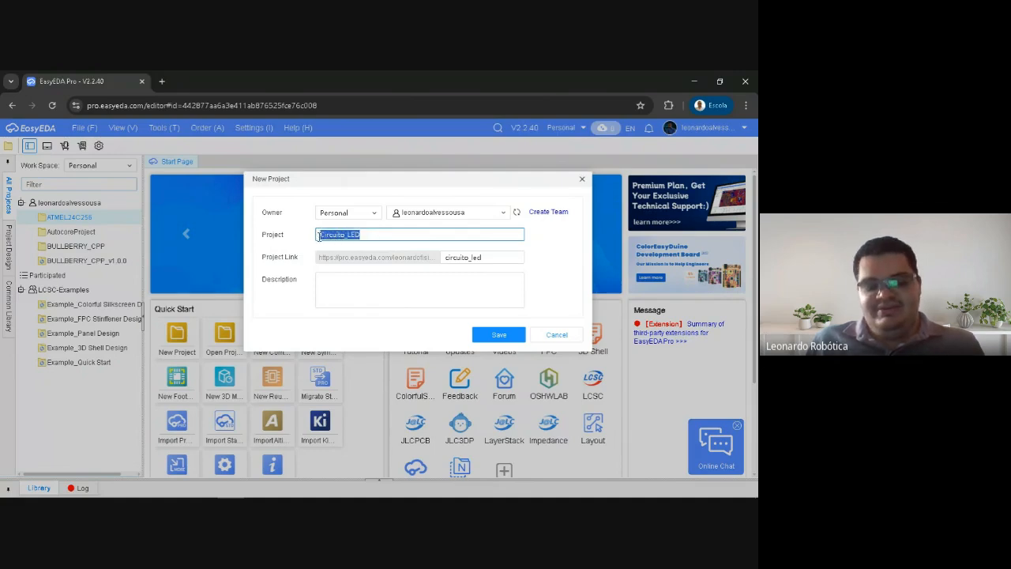
{"action": "left_click", "coordinate": [308, 240]}
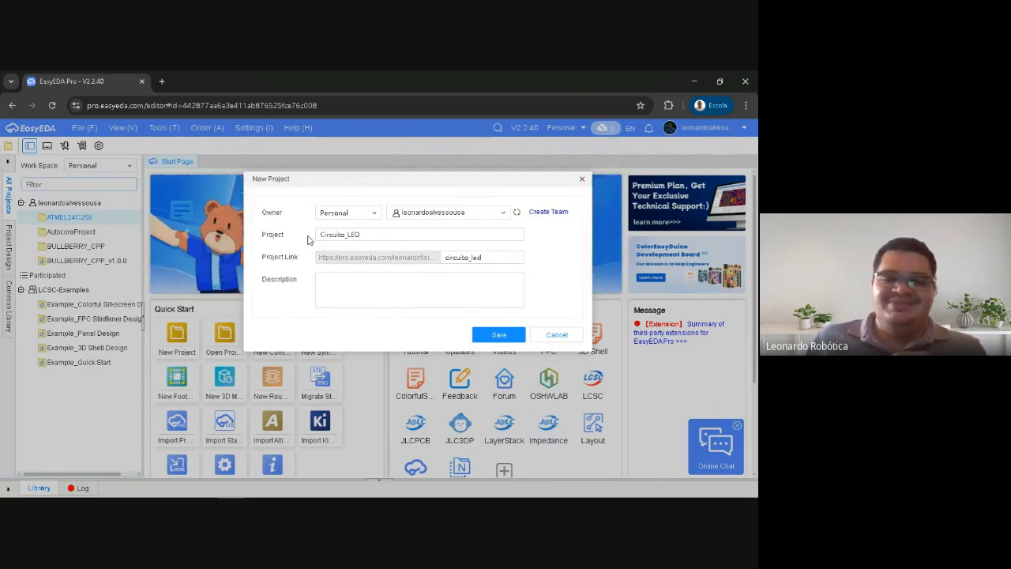
{"action": "double_click", "coordinate": [364, 234]}
{"action": "left_click", "coordinate": [364, 235]}
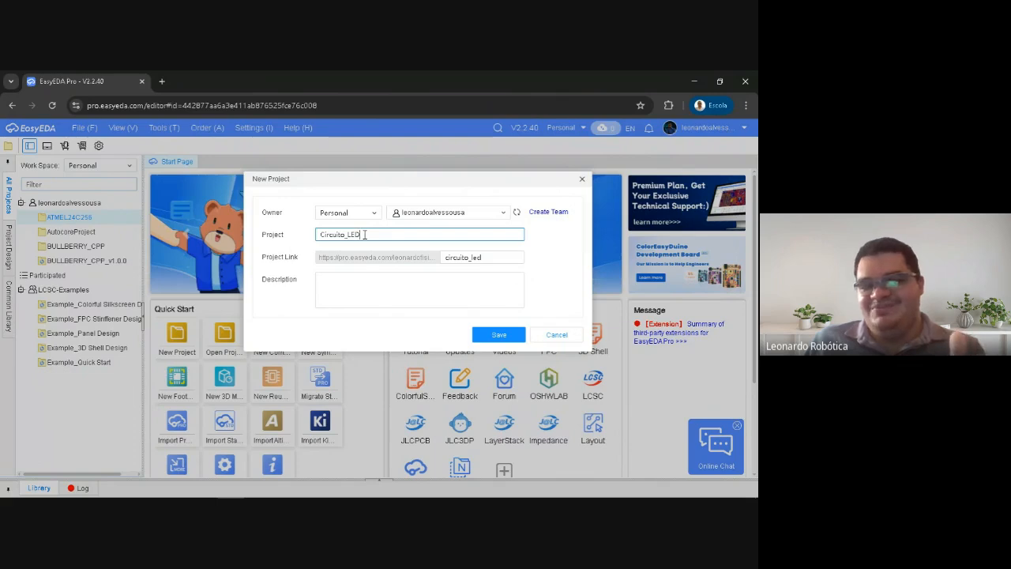
{"action": "left_click_drag", "start_coordinate": [364, 235], "coordinate": [294, 244]}
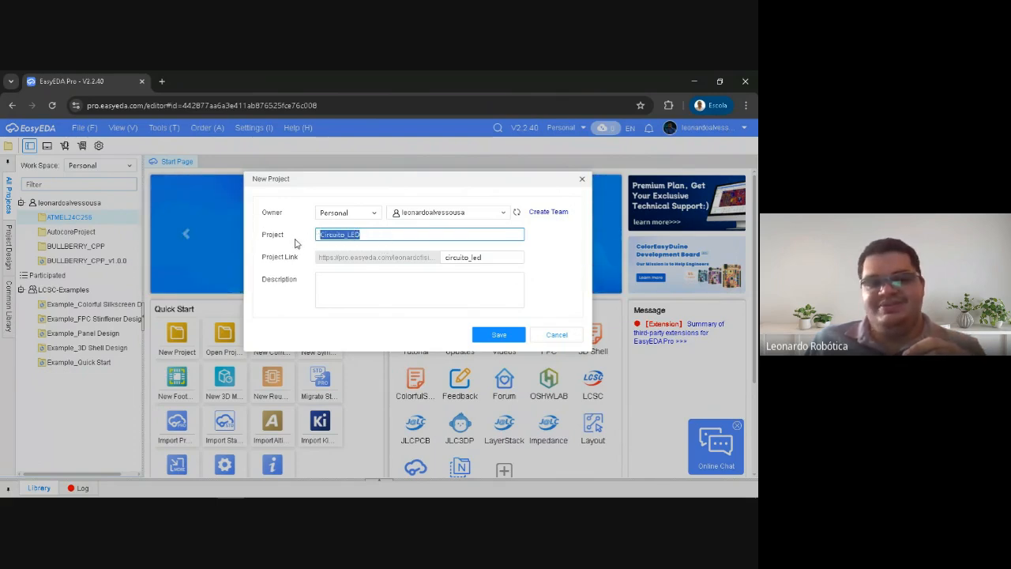
{"action": "left_click", "coordinate": [274, 256]}
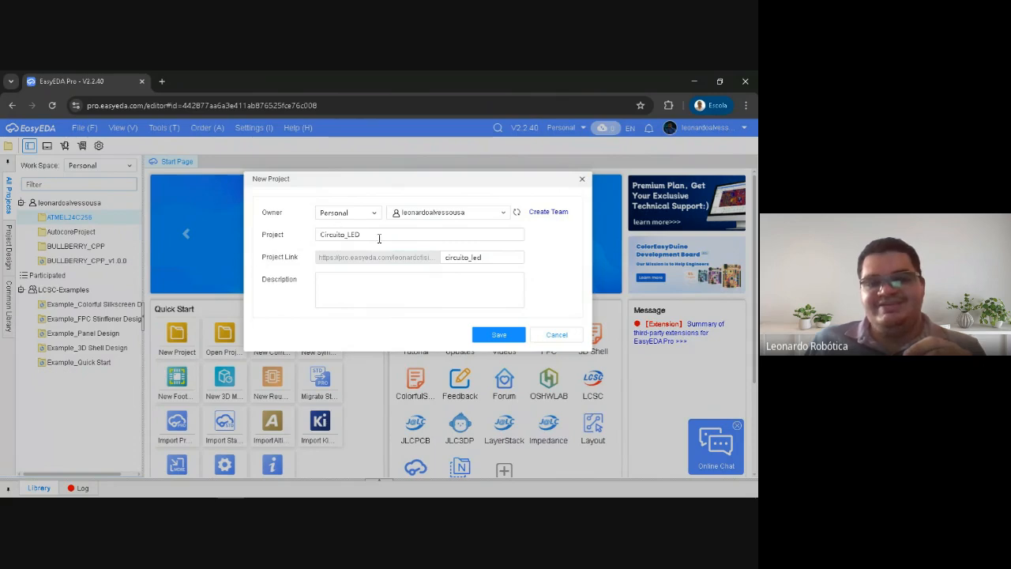
{"action": "left_click_drag", "start_coordinate": [379, 238], "coordinate": [309, 244]}
{"action": "left_click", "coordinate": [274, 271]}
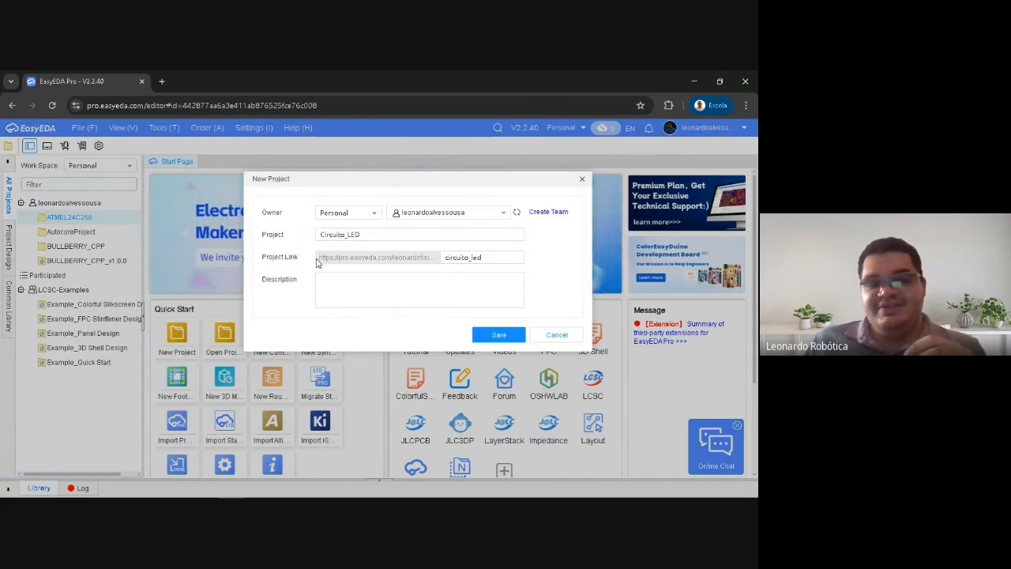
{"action": "left_click_drag", "start_coordinate": [317, 262], "coordinate": [483, 258]}
{"action": "double_click", "coordinate": [492, 257]}
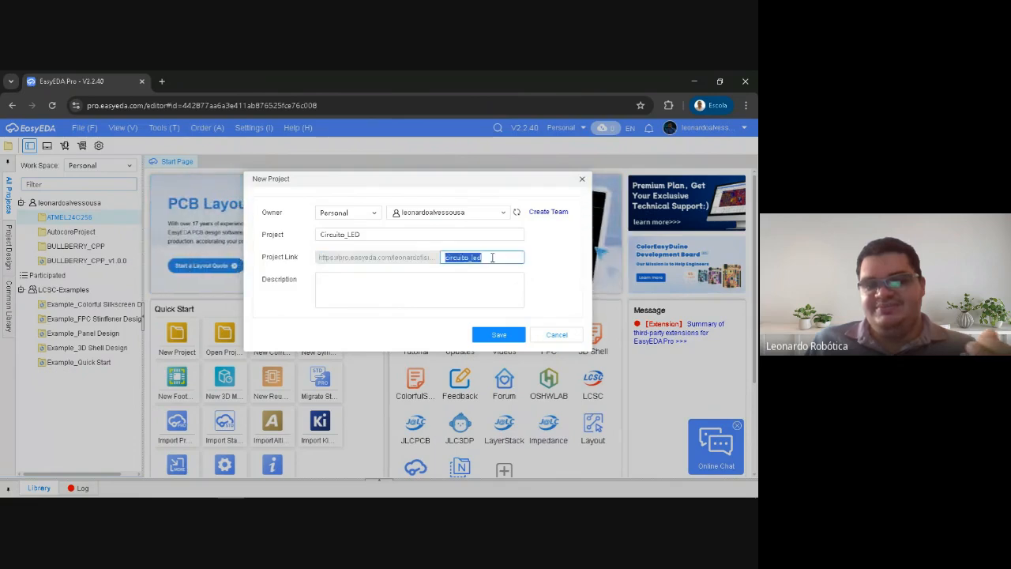
{"action": "left_click", "coordinate": [370, 258]}
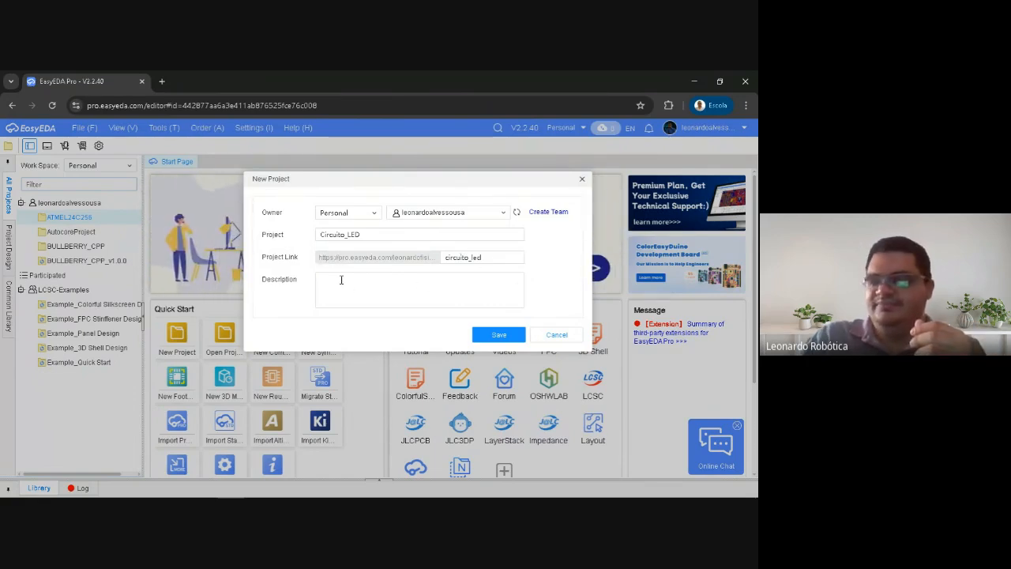
Enter "Primeiro Projeto" as the new project's description
{"action": "left_click", "coordinate": [341, 279]}
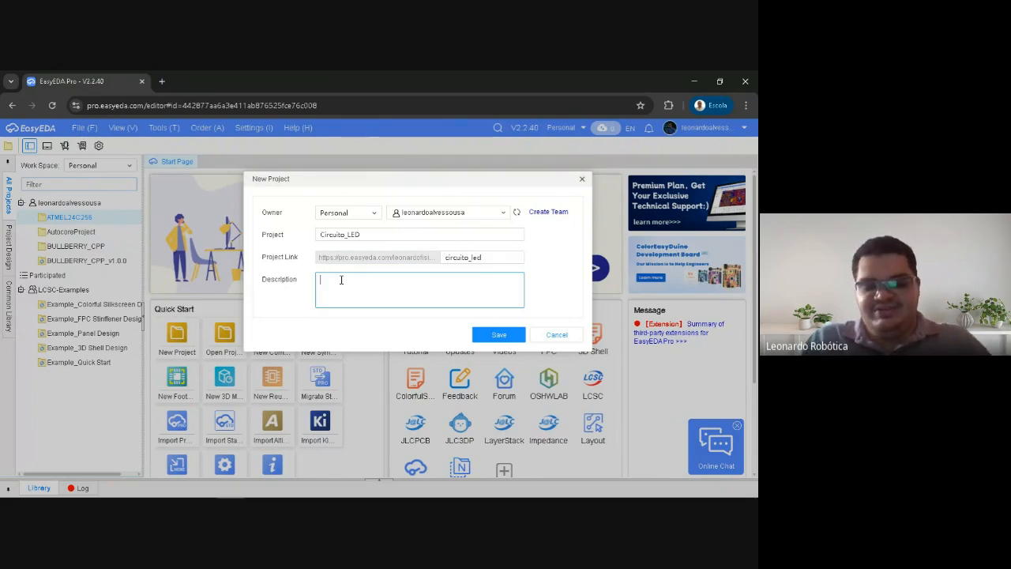
{"action": "type", "text": "Primei"}
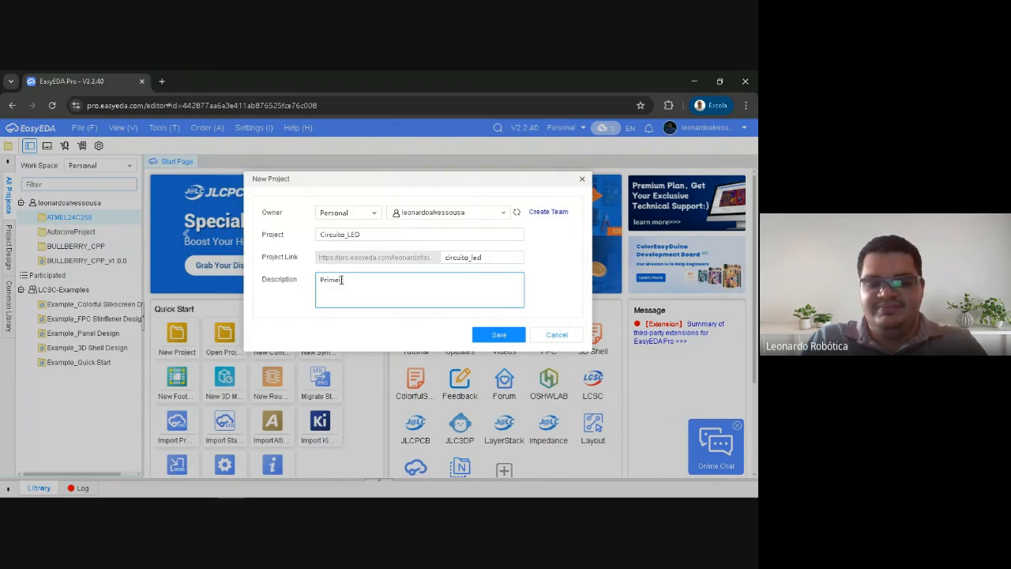
{"action": "type", "text": "ro Projeto"}
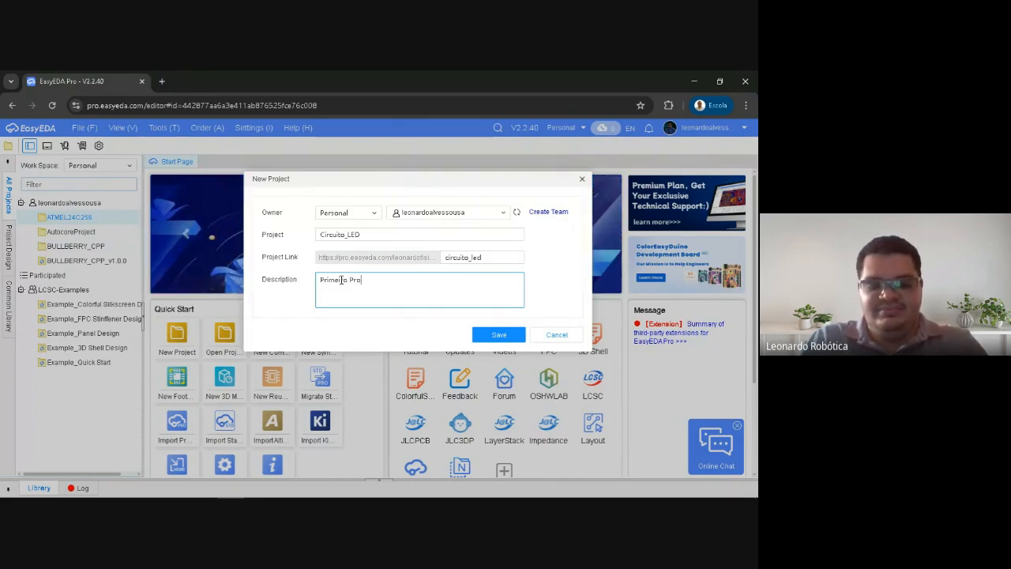
{"action": "left_click", "coordinate": [303, 284]}
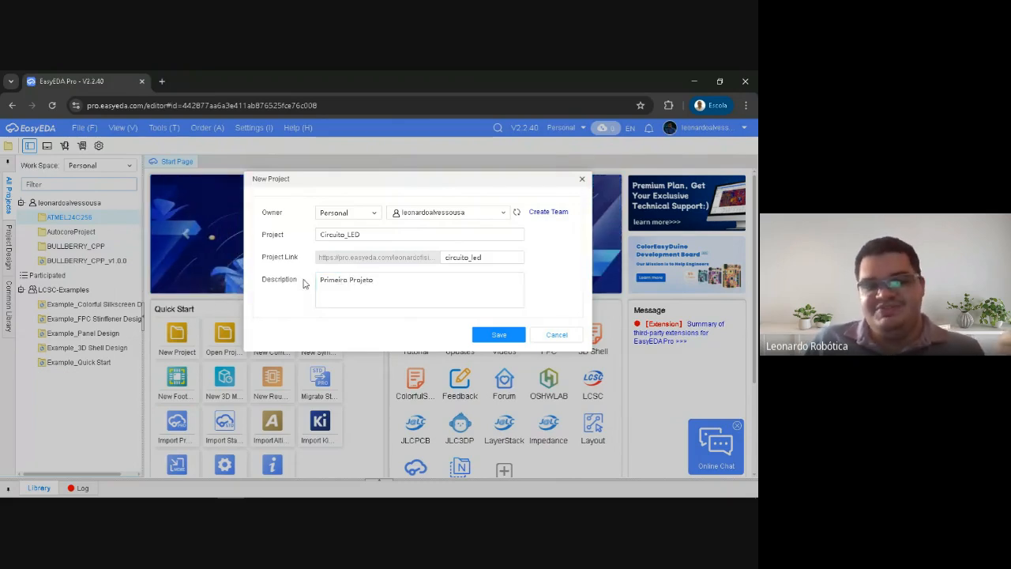
{"action": "left_click", "coordinate": [347, 280]}
{"action": "left_click", "coordinate": [345, 281]}
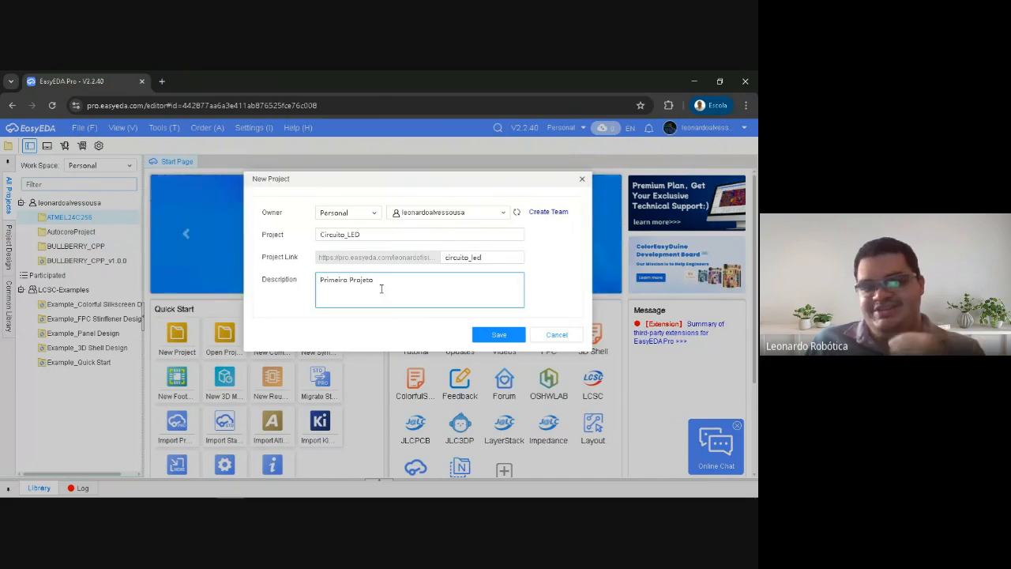
{"action": "left_click_drag", "start_coordinate": [377, 280], "coordinate": [319, 282]}
{"action": "left_click", "coordinate": [308, 286]}
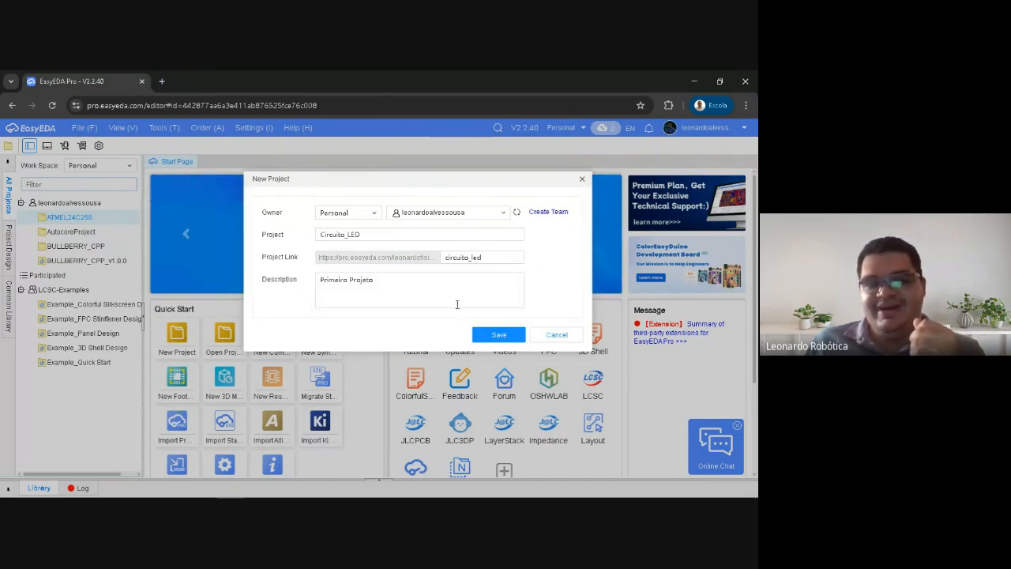
Save the new Circuito_LED project and open it in a new window
{"action": "left_click", "coordinate": [497, 336]}
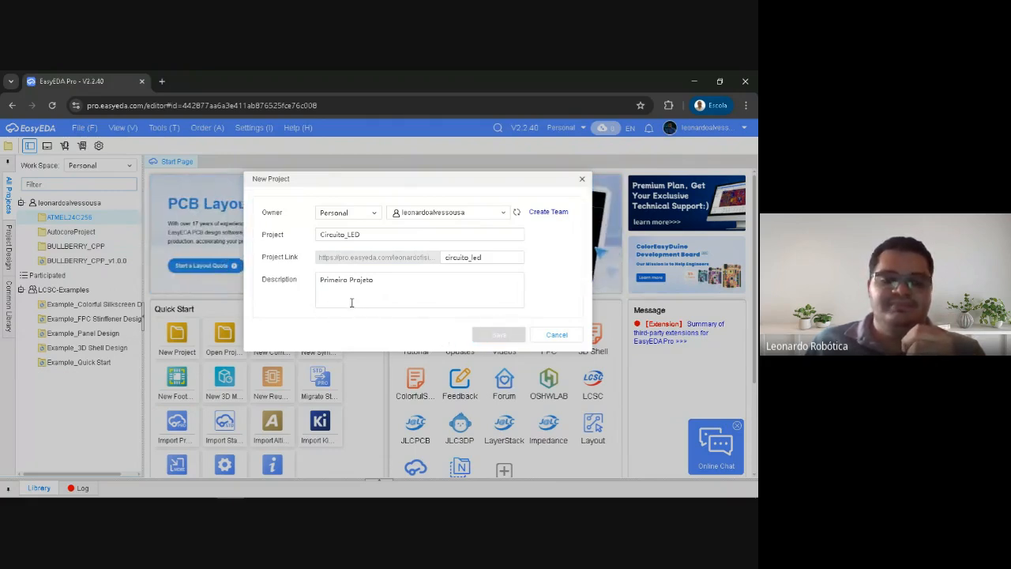
{"action": "mouse_move", "coordinate": [10, 496]}
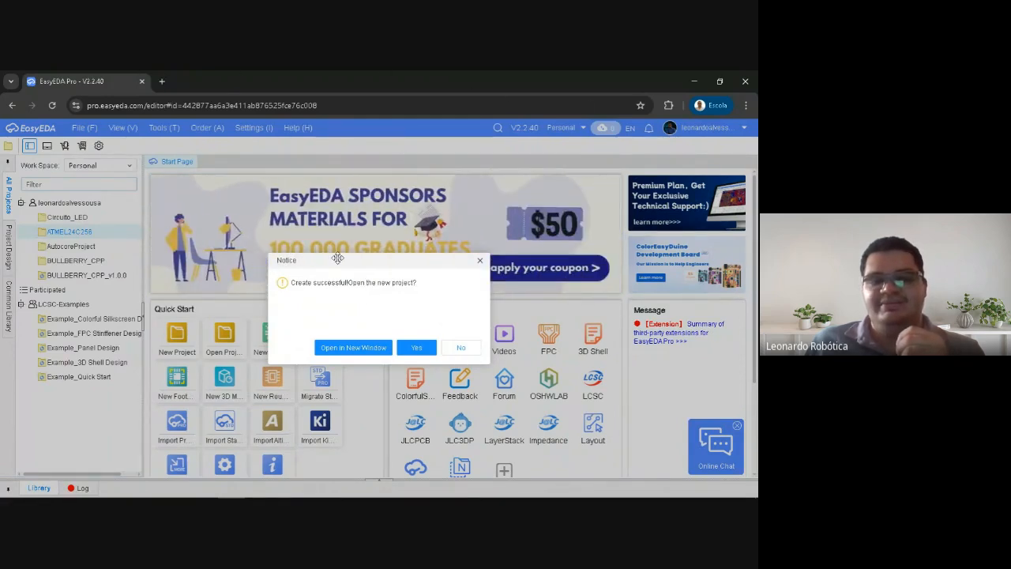
{"action": "left_click_drag", "start_coordinate": [337, 259], "coordinate": [346, 220]}
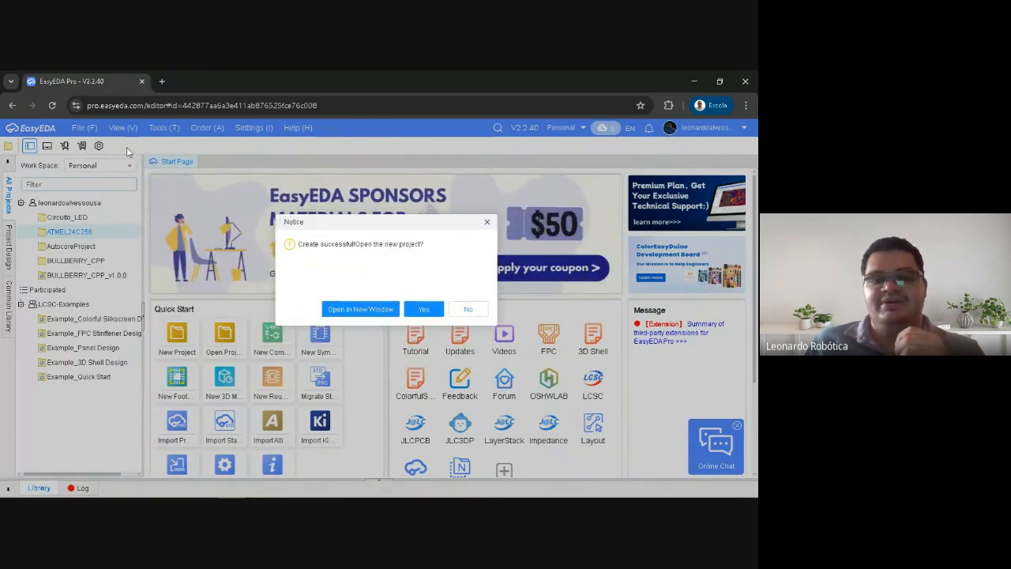
{"action": "left_click", "coordinate": [360, 309]}
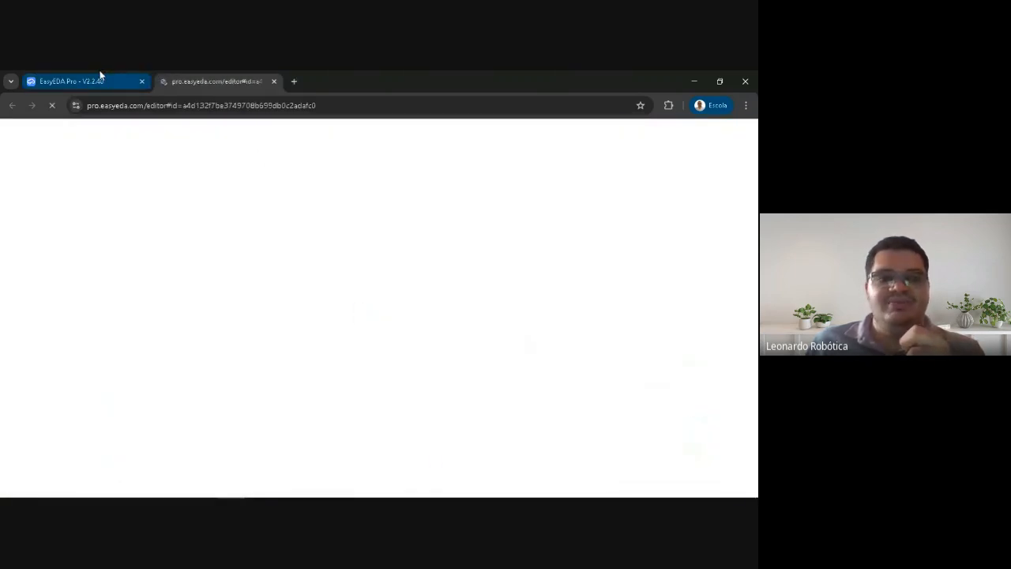
{"action": "left_click", "coordinate": [100, 75]}
{"action": "left_click", "coordinate": [207, 81]}
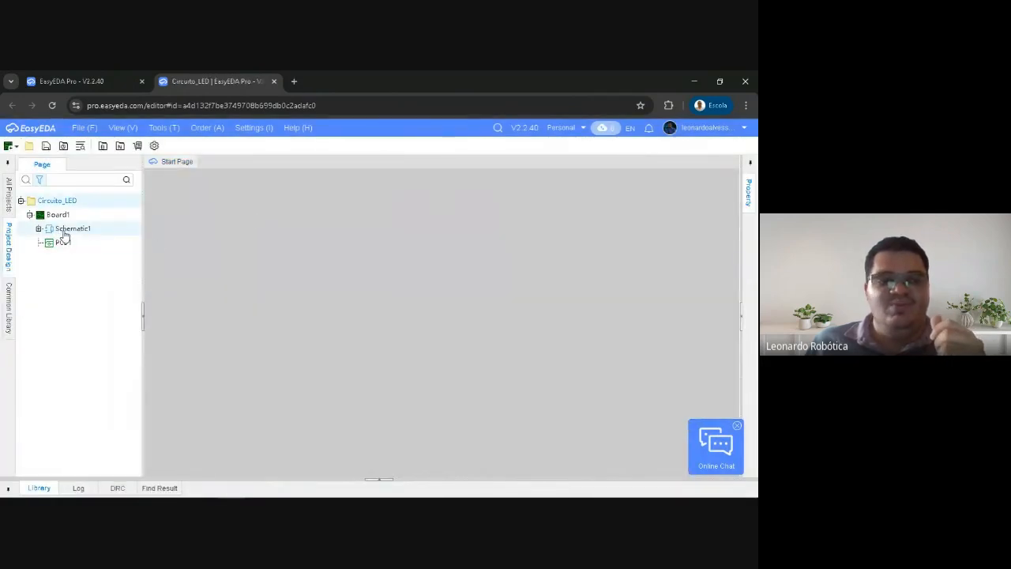
Open Schematic1's page P1 and the PCB1 document from Board1 in the project tree
{"action": "left_click", "coordinate": [79, 231]}
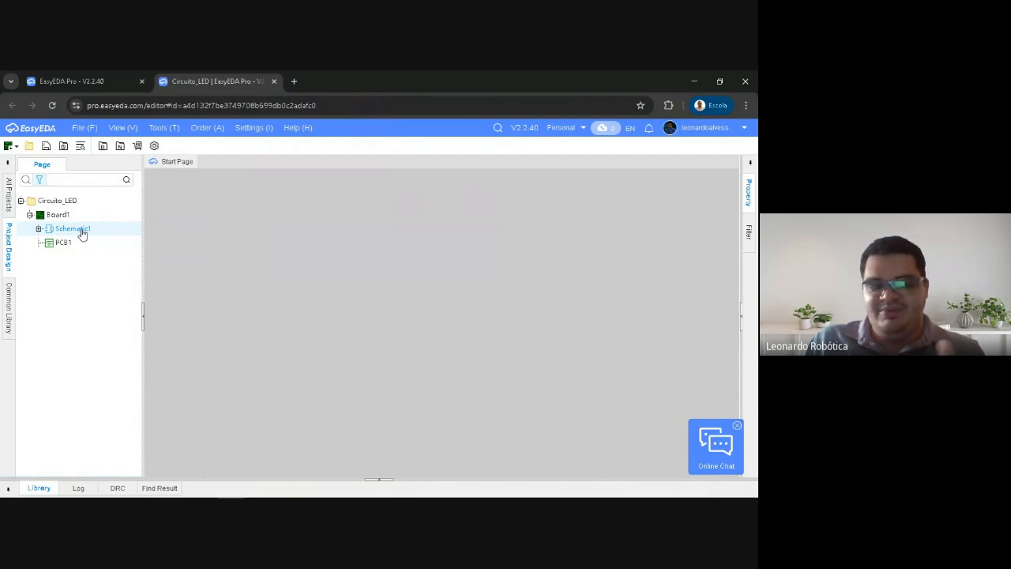
{"action": "left_click", "coordinate": [70, 244]}
{"action": "double_click", "coordinate": [73, 229]}
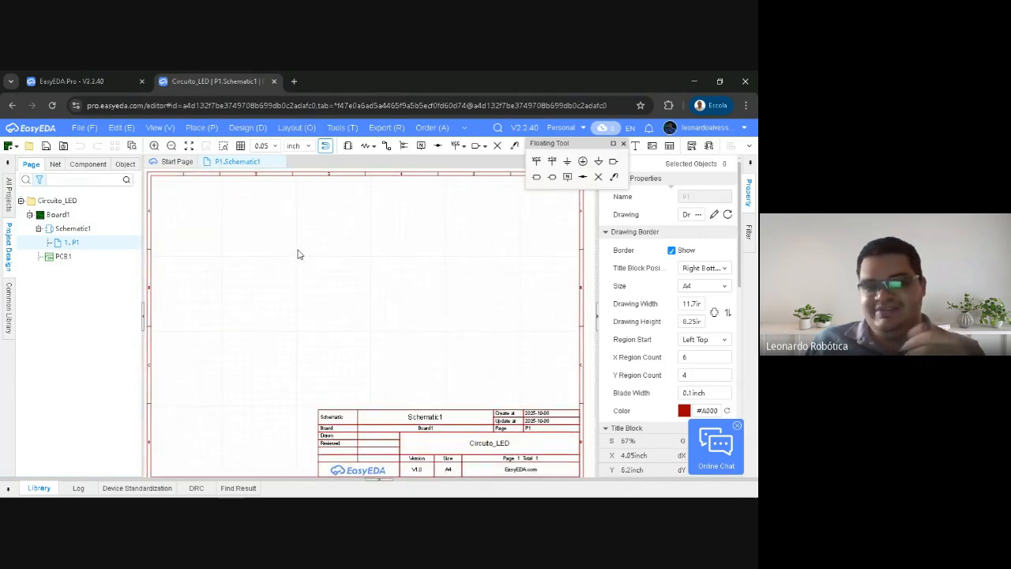
{"action": "double_click", "coordinate": [76, 256]}
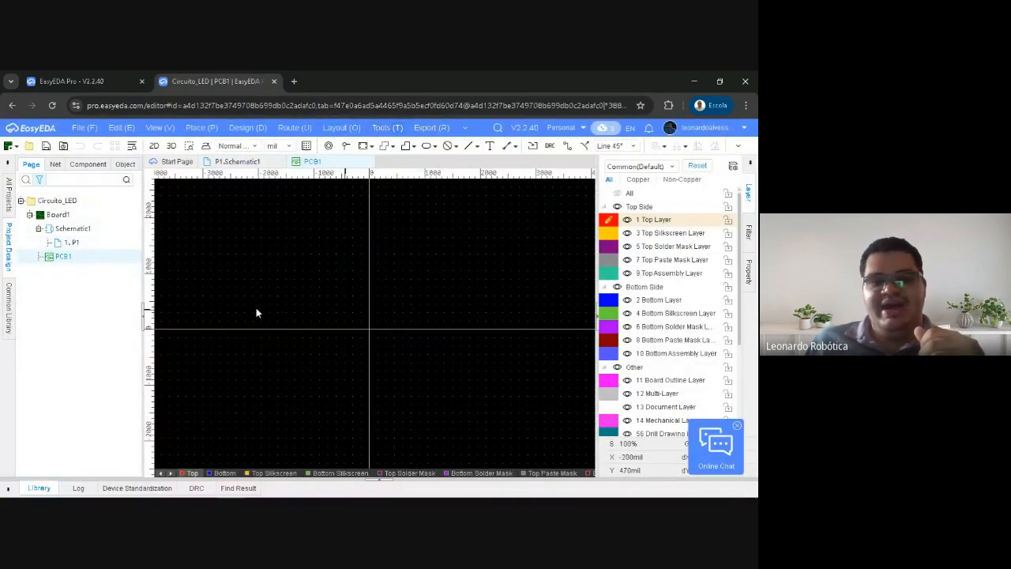
Examine the empty PCB1 canvas and compare it with the Schematic1 sheet, ending on the schematic
{"action": "scroll", "coordinate": [368, 308], "scroll_direction": "down", "scroll_amount": 8}
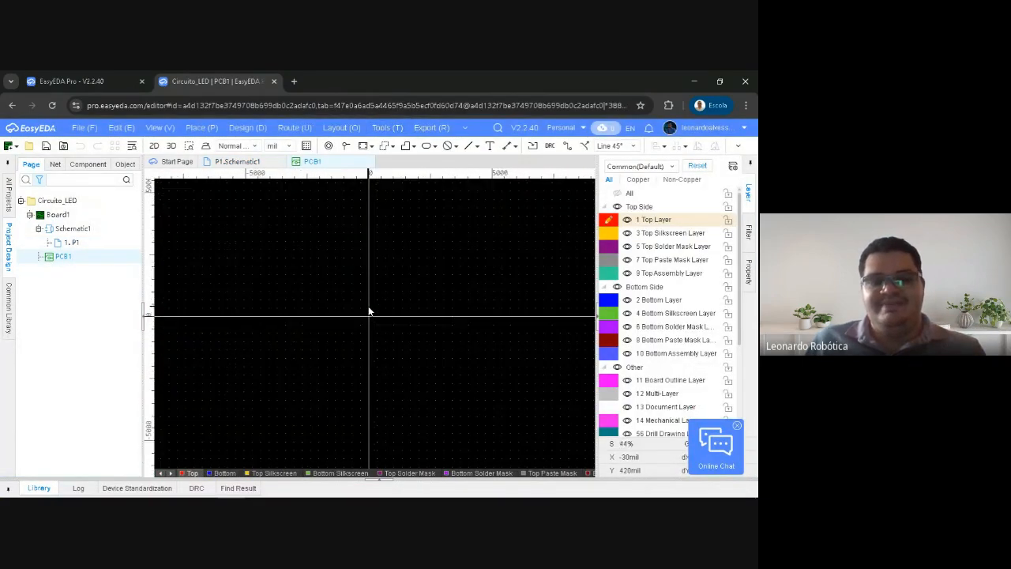
{"action": "scroll", "coordinate": [362, 316], "scroll_direction": "up", "scroll_amount": 3}
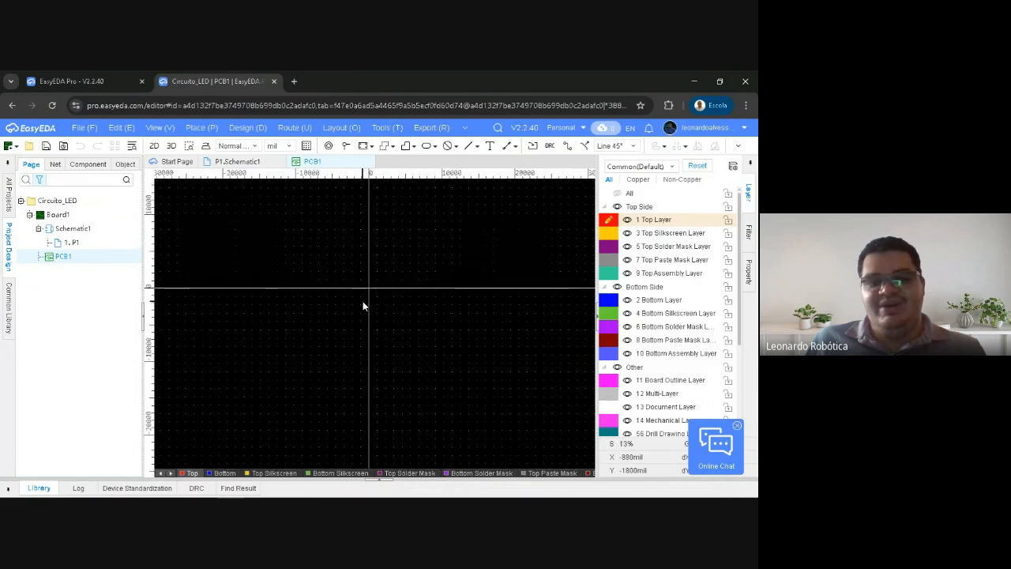
{"action": "scroll", "coordinate": [368, 292], "scroll_direction": "up", "scroll_amount": 6}
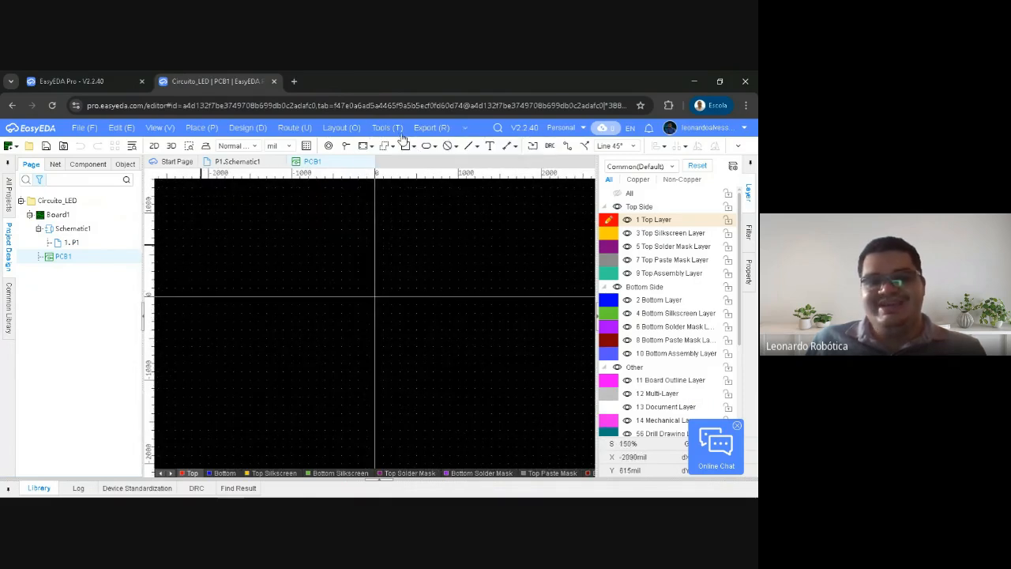
{"action": "right_click_drag", "start_coordinate": [388, 255], "coordinate": [378, 280]}
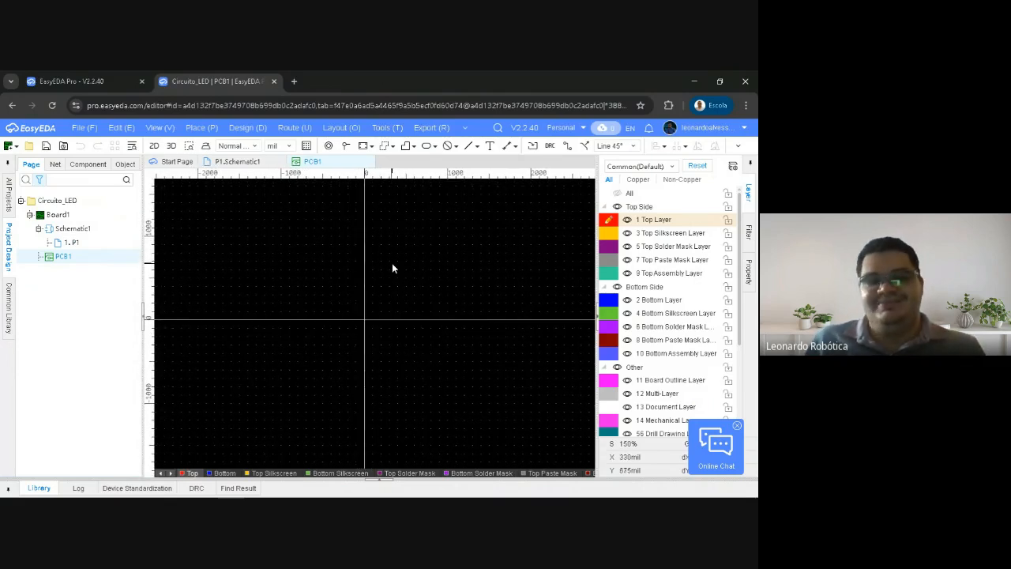
{"action": "left_click", "coordinate": [237, 161]}
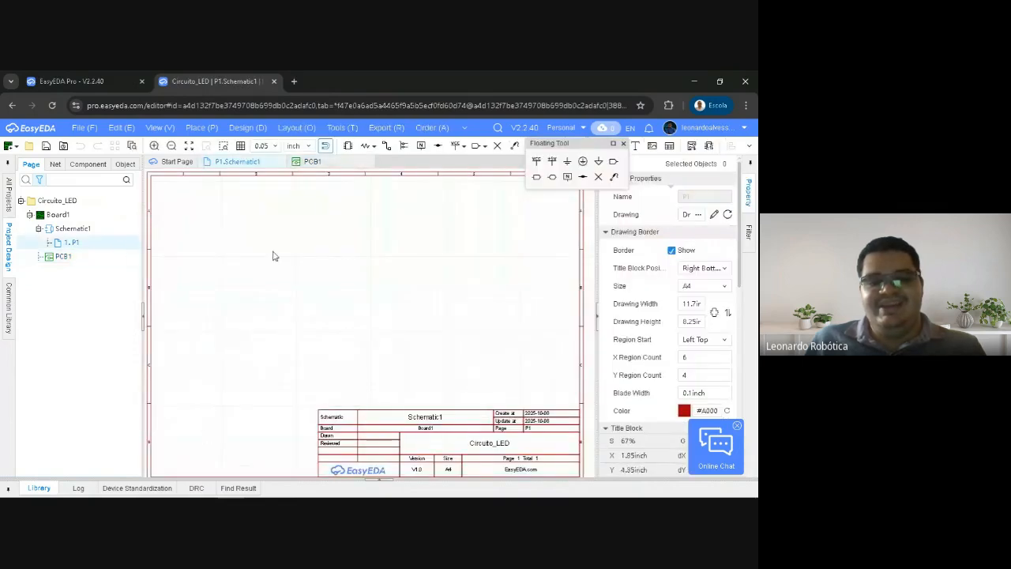
{"action": "right_click_drag", "start_coordinate": [358, 324], "coordinate": [366, 318]}
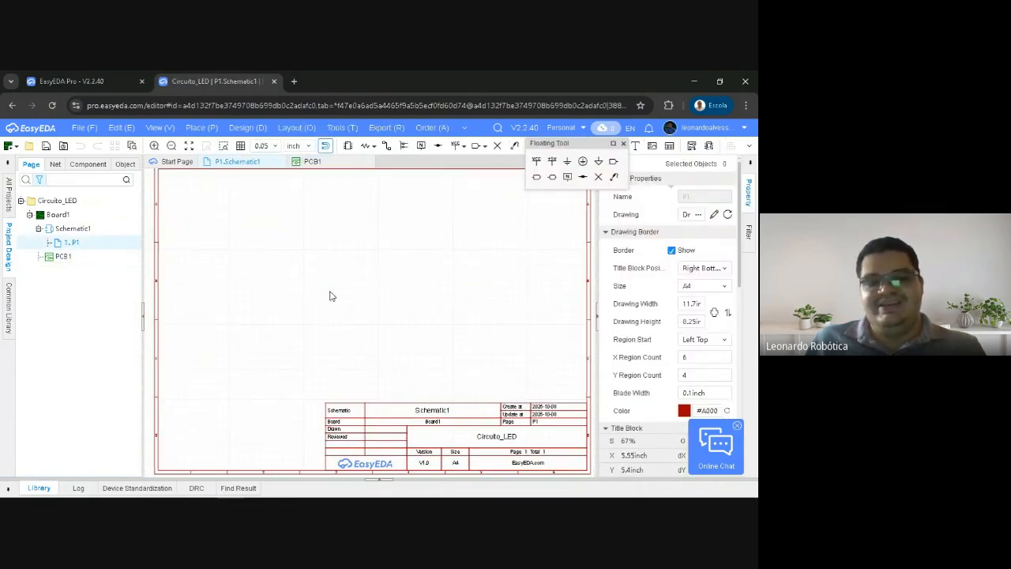
{"action": "left_click", "coordinate": [312, 161]}
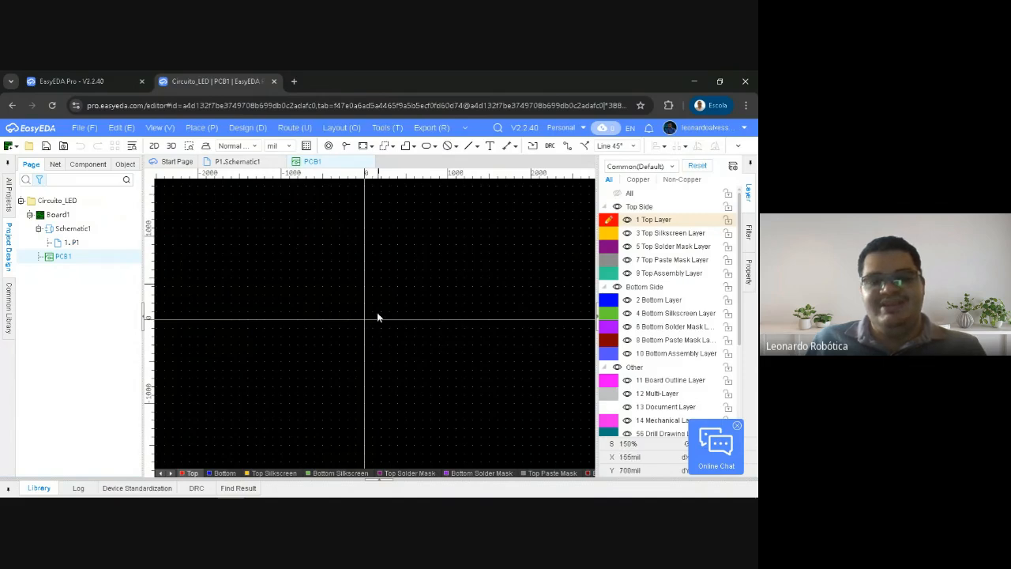
{"action": "left_click", "coordinate": [237, 162]}
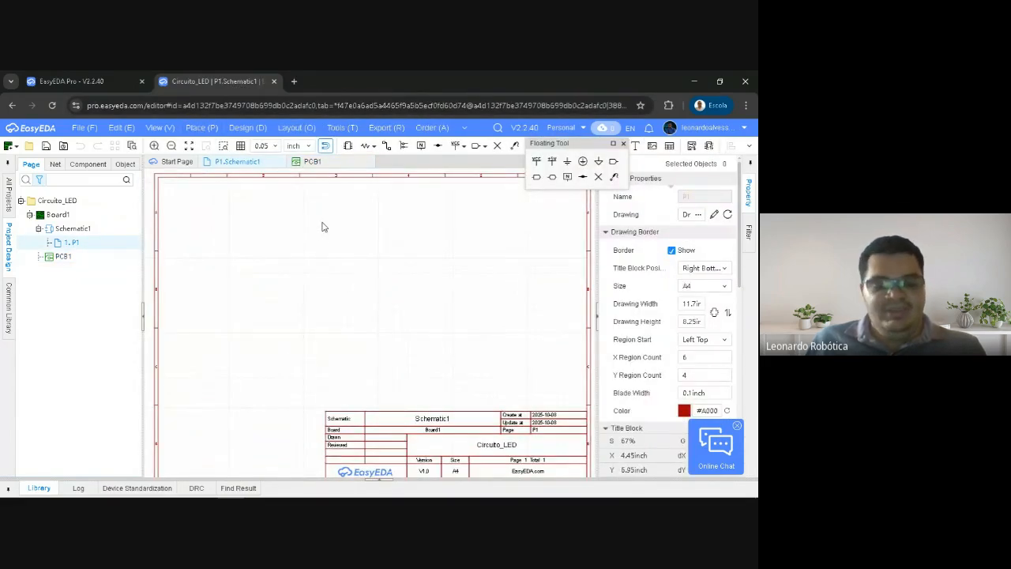
Examine the blank Schematic1 sheet both close up and as a whole
{"action": "scroll", "coordinate": [338, 254], "scroll_direction": "down", "scroll_amount": 1}
{"action": "right_click_drag", "start_coordinate": [353, 264], "coordinate": [334, 269]}
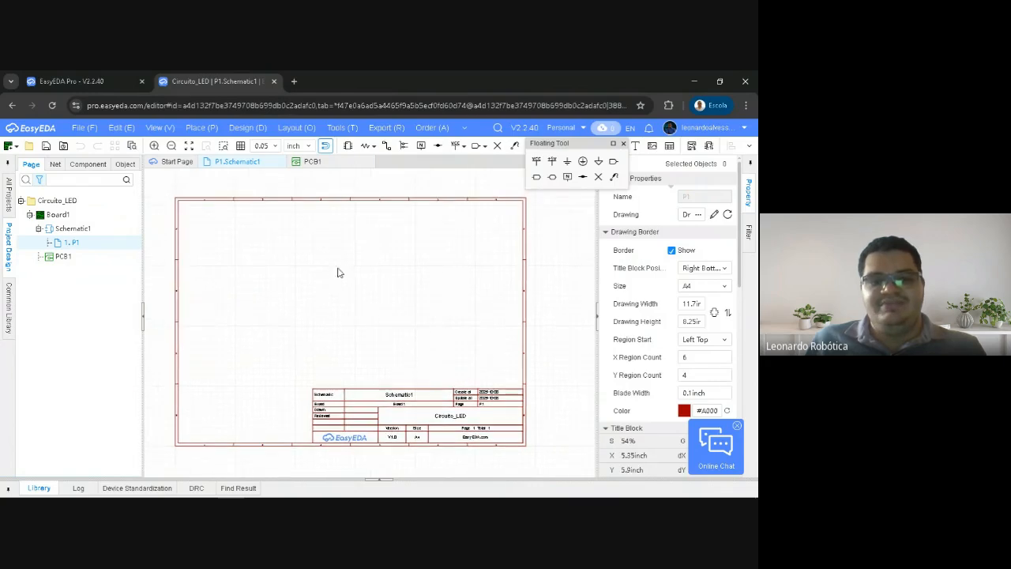
{"action": "scroll", "coordinate": [355, 291], "scroll_direction": "up", "scroll_amount": 2}
{"action": "scroll", "coordinate": [355, 292], "scroll_direction": "down", "scroll_amount": 4}
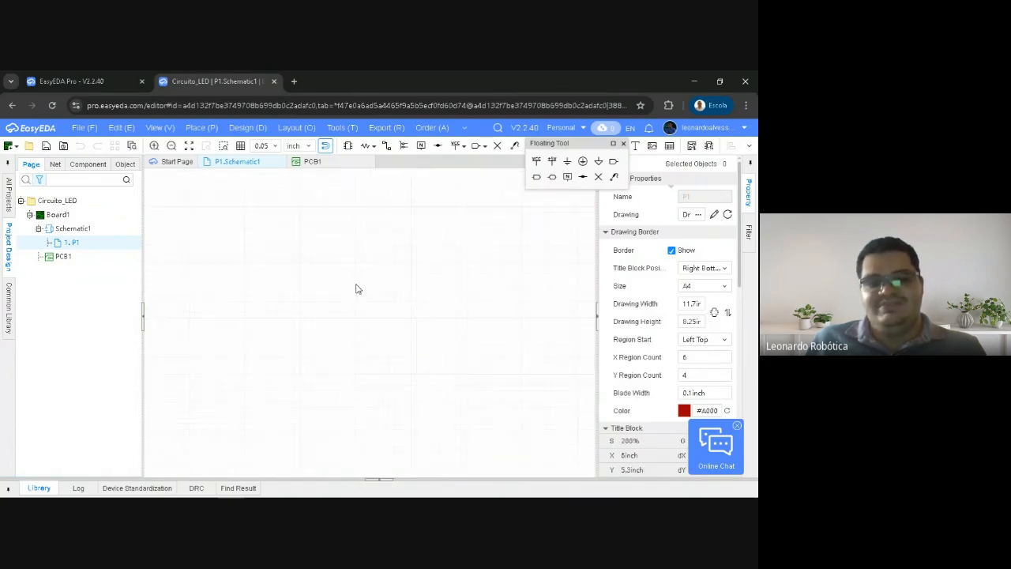
{"action": "scroll", "coordinate": [356, 289], "scroll_direction": "up", "scroll_amount": 1}
{"action": "scroll", "coordinate": [355, 289], "scroll_direction": "up", "scroll_amount": 5}
{"action": "scroll", "coordinate": [356, 289], "scroll_direction": "down", "scroll_amount": 6}
{"action": "scroll", "coordinate": [356, 289], "scroll_direction": "up", "scroll_amount": 3}
{"action": "scroll", "coordinate": [355, 290], "scroll_direction": "down", "scroll_amount": 2}
{"action": "scroll", "coordinate": [356, 289], "scroll_direction": "up", "scroll_amount": 1}
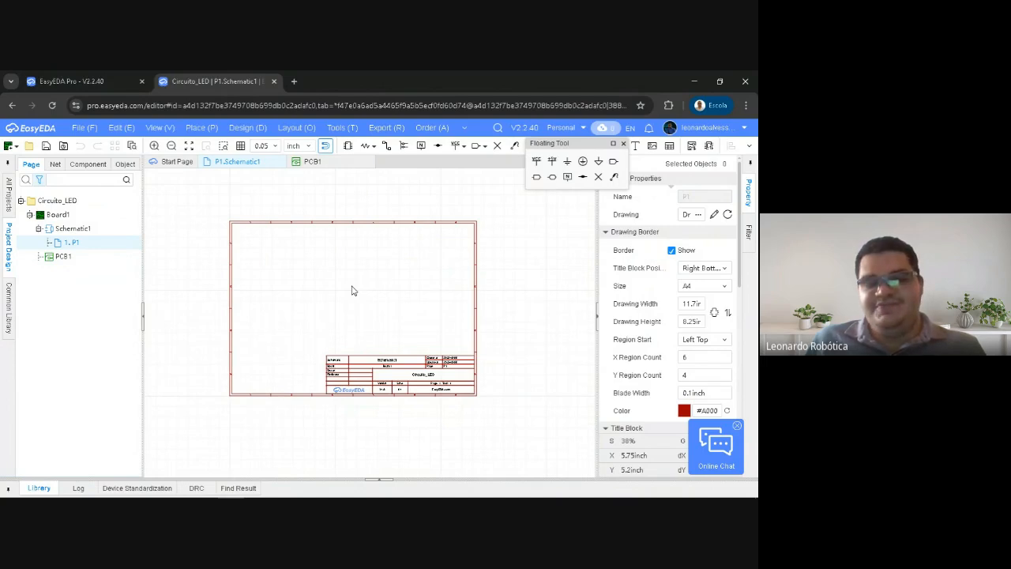
Examine the schematic sheet from side to side at a reduced scale
{"action": "scroll", "coordinate": [353, 291], "scroll_direction": "up", "scroll_amount": 3, "text": "shift"}
{"action": "scroll", "coordinate": [353, 290], "scroll_direction": "down", "scroll_amount": 3, "text": "shift"}
{"action": "scroll", "coordinate": [353, 291], "scroll_direction": "up", "scroll_amount": 6, "text": "shift"}
{"action": "scroll", "coordinate": [353, 291], "scroll_direction": "down", "scroll_amount": 7, "text": "shift"}
{"action": "scroll", "coordinate": [348, 283], "scroll_direction": "up", "scroll_amount": 3, "text": "shift"}
{"action": "scroll", "coordinate": [342, 275], "scroll_direction": "down", "scroll_amount": 8, "text": "shift"}
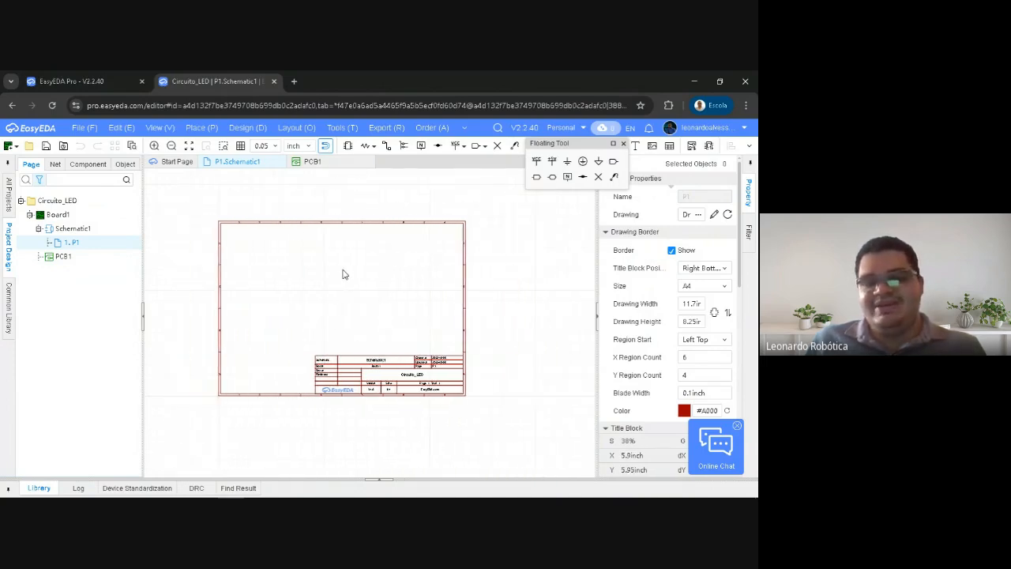
{"action": "scroll", "coordinate": [343, 273], "scroll_direction": "up", "scroll_amount": 6, "text": "shift"}
{"action": "scroll", "coordinate": [342, 272], "scroll_direction": "up", "scroll_amount": 2, "text": "shift"}
{"action": "scroll", "coordinate": [343, 273], "scroll_direction": "down", "scroll_amount": 5, "text": "shift"}
{"action": "scroll", "coordinate": [343, 275], "scroll_direction": "up", "scroll_amount": 6, "text": "shift"}
{"action": "scroll", "coordinate": [343, 278], "scroll_direction": "up", "scroll_amount": 1, "text": "shift"}
{"action": "scroll", "coordinate": [334, 279], "scroll_direction": "down", "scroll_amount": 6, "text": "shift"}
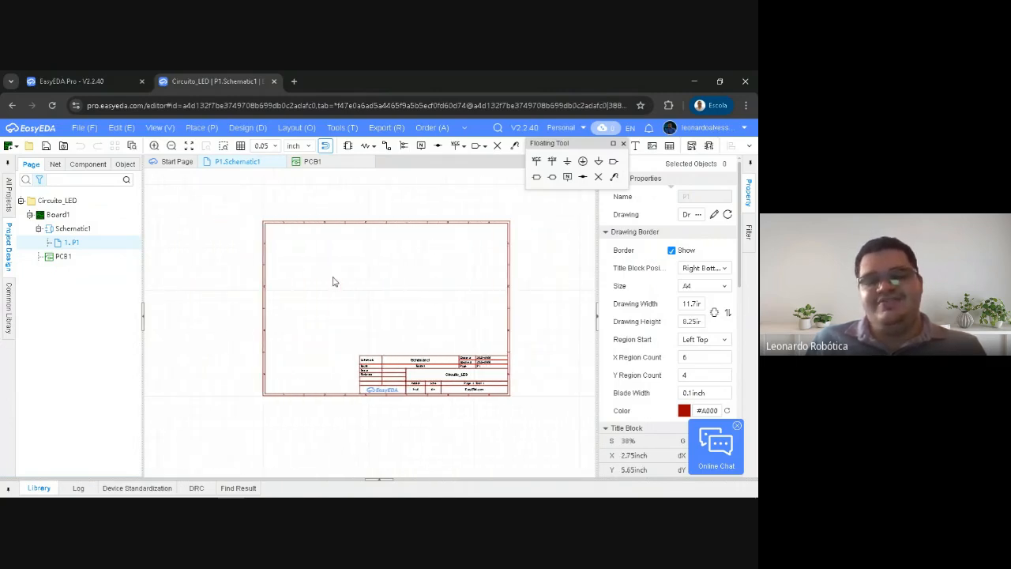
{"action": "scroll", "coordinate": [335, 281], "scroll_direction": "up", "scroll_amount": 9, "text": "shift"}
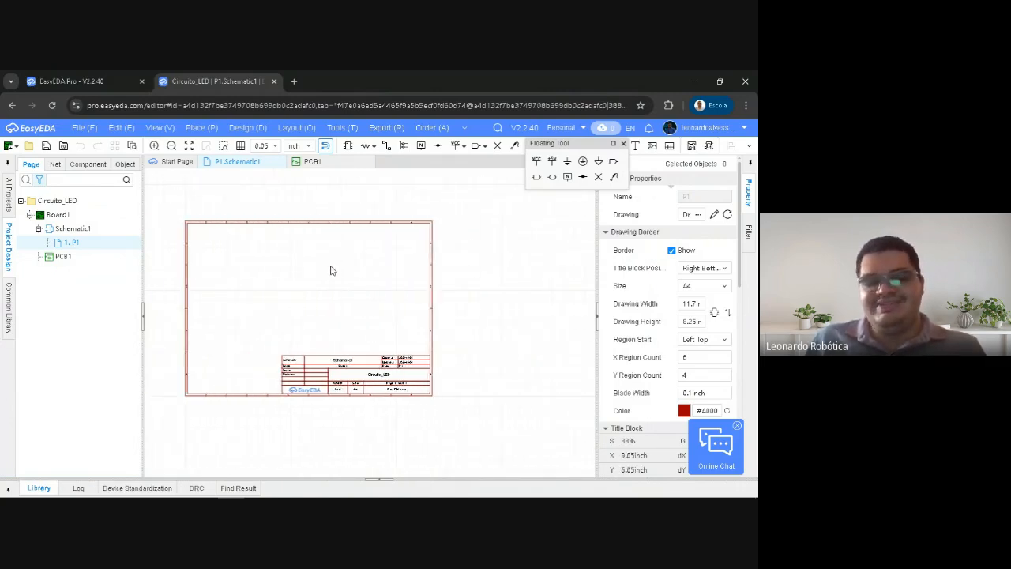
{"action": "scroll", "coordinate": [350, 284], "scroll_direction": "down", "scroll_amount": 10, "text": "shift"}
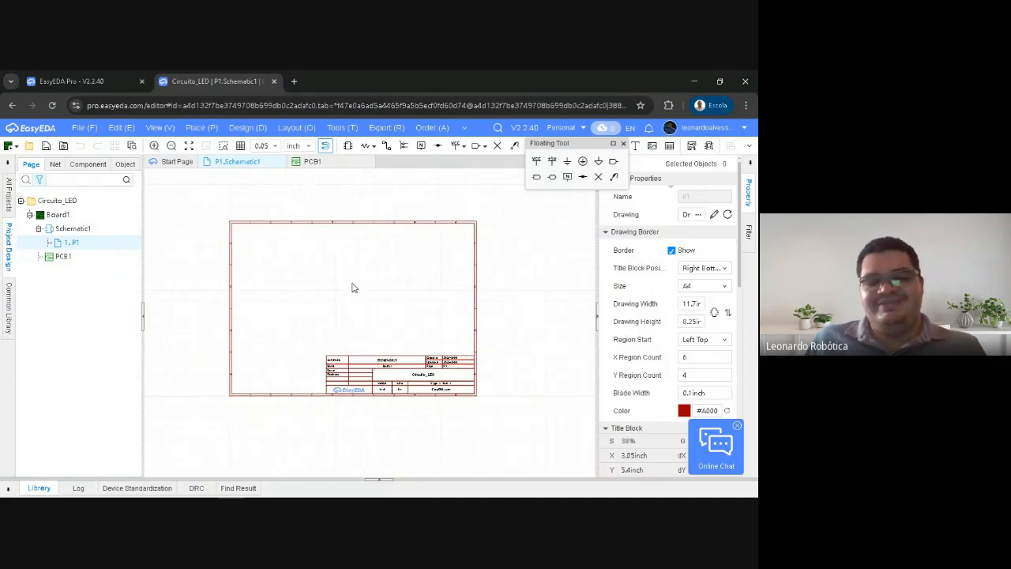
{"action": "scroll", "coordinate": [353, 288], "scroll_direction": "up", "scroll_amount": 3, "text": "shift"}
{"action": "scroll", "coordinate": [353, 288], "scroll_direction": "down", "scroll_amount": 1, "text": "shift"}
{"action": "scroll", "coordinate": [352, 288], "scroll_direction": "up", "scroll_amount": 2, "text": "shift"}
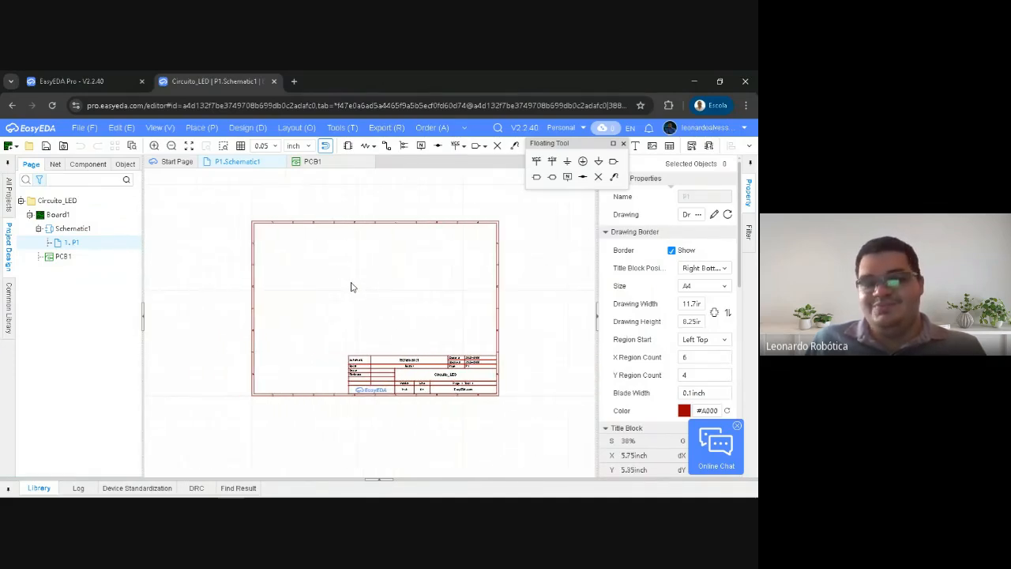
Revisit the PCB1 canvas, return to the schematic sheet and inspect its full width
{"action": "left_click", "coordinate": [313, 162]}
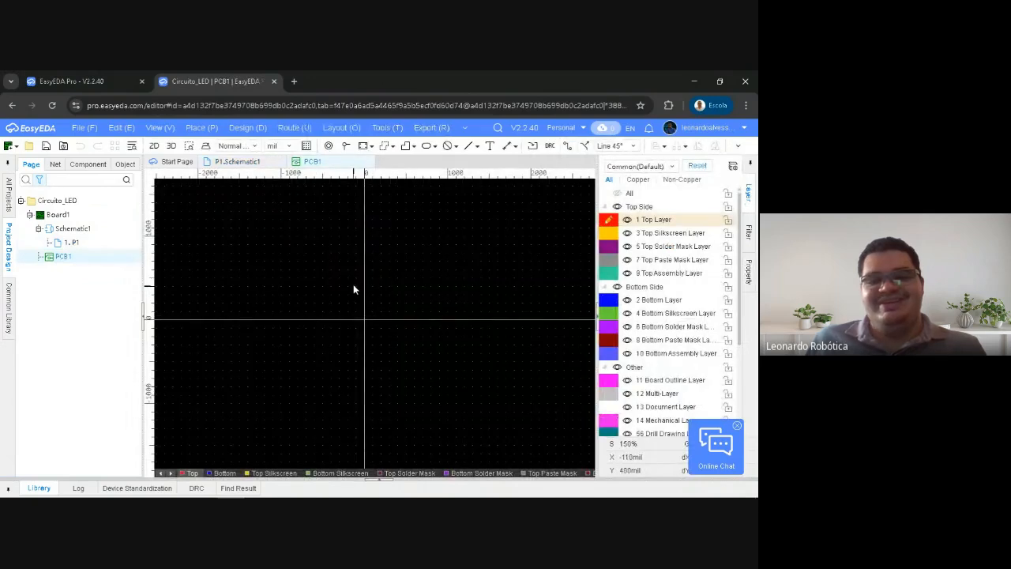
{"action": "right_click_drag", "start_coordinate": [368, 288], "coordinate": [387, 320]}
{"action": "left_click", "coordinate": [237, 161]}
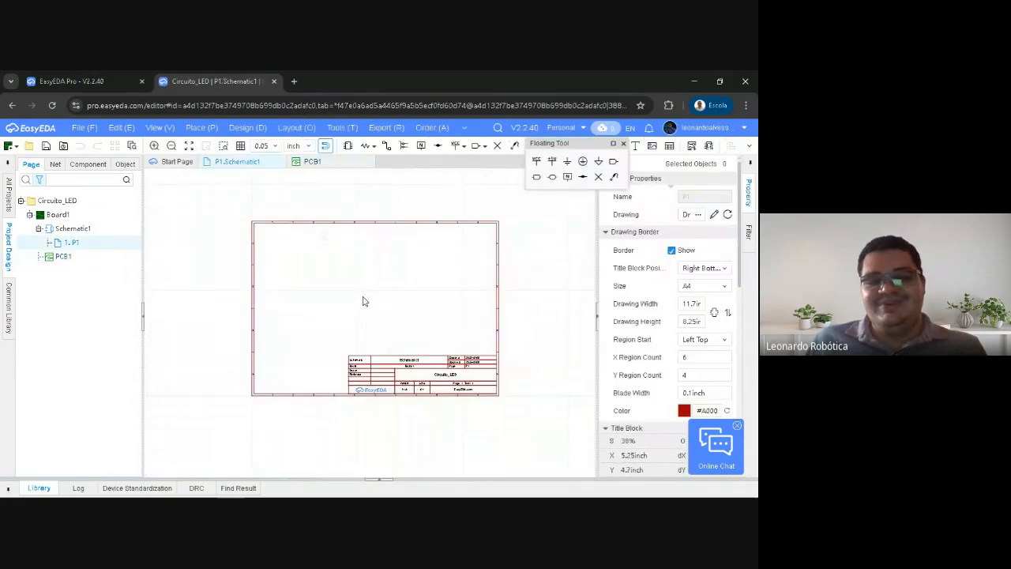
{"action": "scroll", "coordinate": [365, 307], "scroll_direction": "left", "scroll_amount": 3}
{"action": "scroll", "coordinate": [365, 306], "scroll_direction": "right", "scroll_amount": 3}
{"action": "scroll", "coordinate": [365, 306], "scroll_direction": "left", "scroll_amount": 1}
{"action": "scroll", "coordinate": [366, 304], "scroll_direction": "right", "scroll_amount": 4}
{"action": "scroll", "coordinate": [369, 301], "scroll_direction": "left", "scroll_amount": 3}
{"action": "scroll", "coordinate": [361, 301], "scroll_direction": "right", "scroll_amount": 1}
{"action": "scroll", "coordinate": [361, 300], "scroll_direction": "left", "scroll_amount": 2}
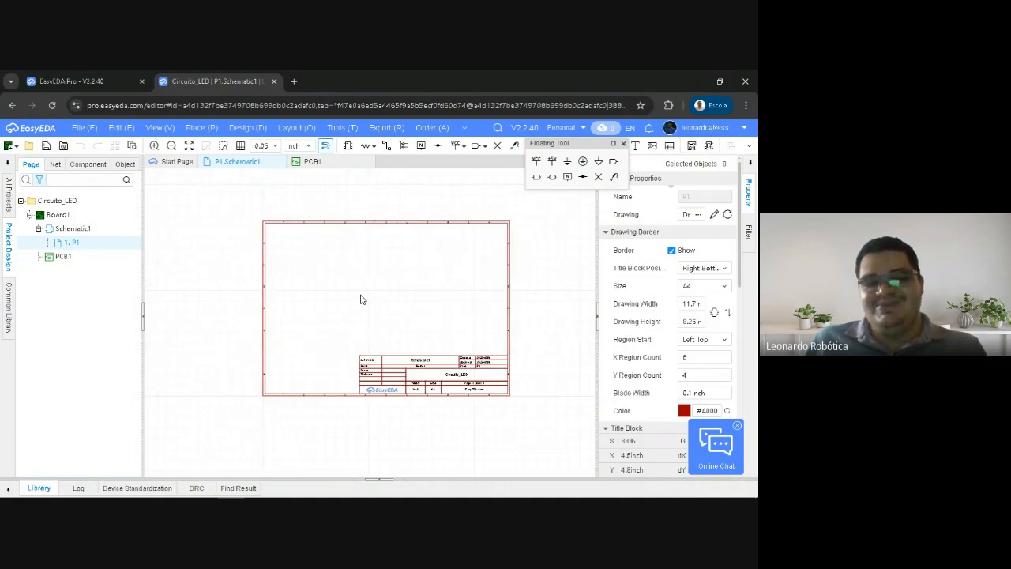
{"action": "scroll", "coordinate": [360, 299], "scroll_direction": "left", "scroll_amount": 2}
{"action": "scroll", "coordinate": [357, 297], "scroll_direction": "right", "scroll_amount": 4}
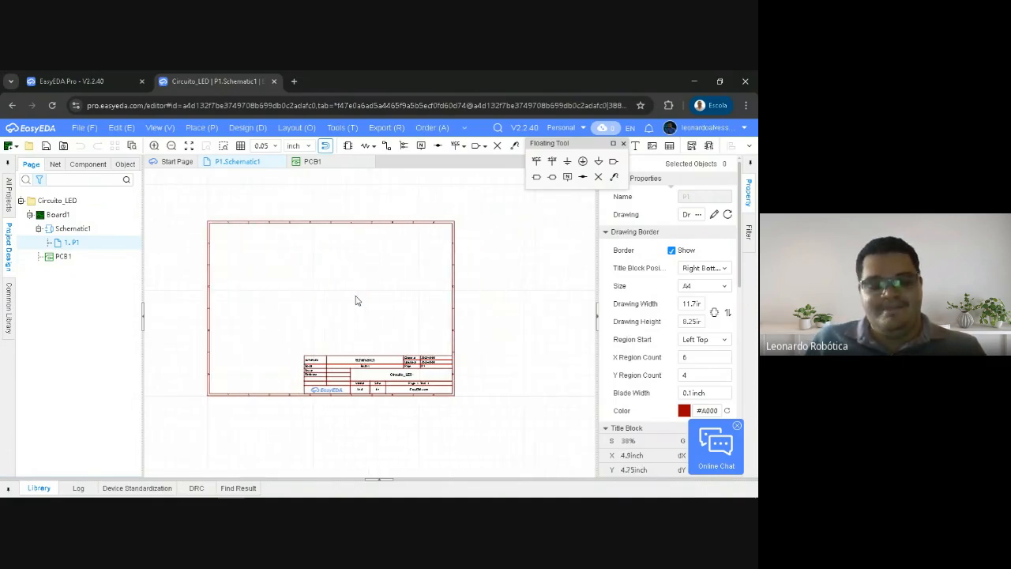
{"action": "scroll", "coordinate": [335, 277], "scroll_direction": "left", "scroll_amount": 2}
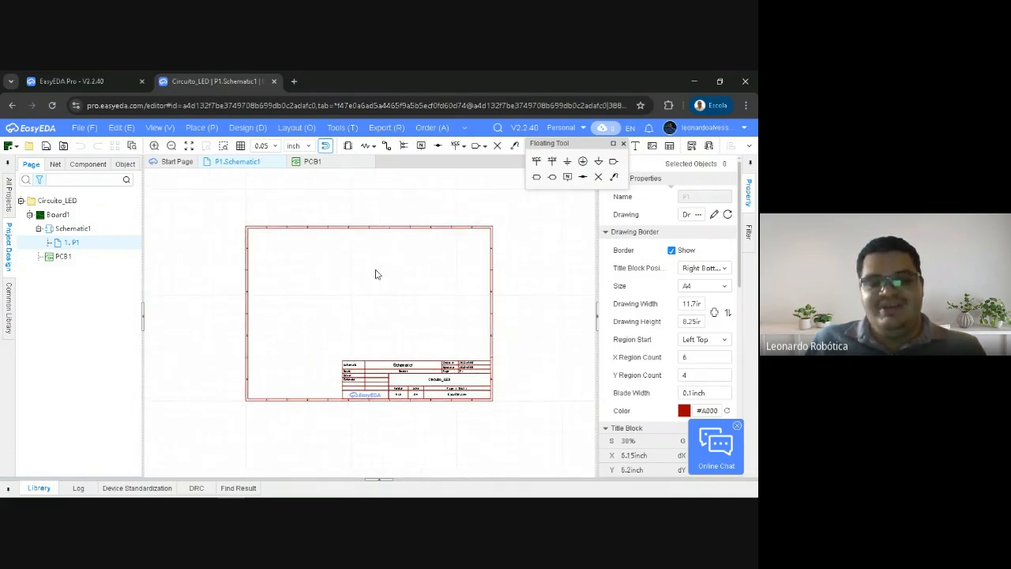
Examine the schematic sheet vertically, from its upper border down to the title block
{"action": "scroll", "coordinate": [375, 274], "scroll_direction": "up", "scroll_amount": 2}
{"action": "scroll", "coordinate": [376, 274], "scroll_direction": "down", "scroll_amount": 4}
{"action": "scroll", "coordinate": [376, 274], "scroll_direction": "up", "scroll_amount": 2}
{"action": "scroll", "coordinate": [376, 274], "scroll_direction": "up", "scroll_amount": 2}
{"action": "scroll", "coordinate": [376, 274], "scroll_direction": "down", "scroll_amount": 1}
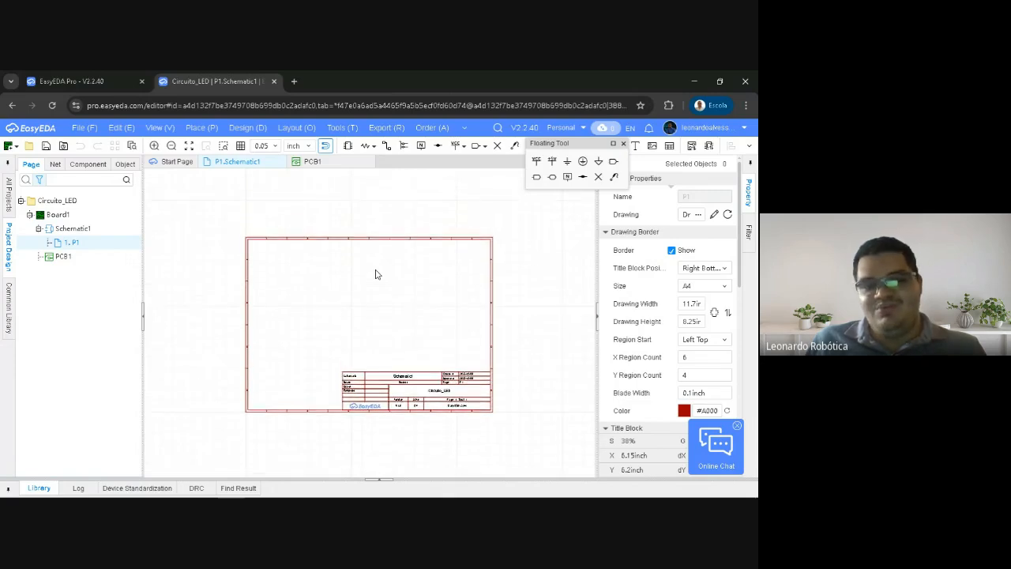
{"action": "scroll", "coordinate": [376, 274], "scroll_direction": "down", "scroll_amount": 3}
{"action": "scroll", "coordinate": [375, 273], "scroll_direction": "up", "scroll_amount": 2}
{"action": "scroll", "coordinate": [372, 272], "scroll_direction": "down", "scroll_amount": 1}
{"action": "scroll", "coordinate": [372, 272], "scroll_direction": "up", "scroll_amount": 2}
{"action": "scroll", "coordinate": [371, 272], "scroll_direction": "down", "scroll_amount": 3}
{"action": "scroll", "coordinate": [370, 270], "scroll_direction": "up", "scroll_amount": 1}
{"action": "scroll", "coordinate": [370, 271], "scroll_direction": "down", "scroll_amount": 2}
{"action": "scroll", "coordinate": [369, 270], "scroll_direction": "up", "scroll_amount": 2}
{"action": "scroll", "coordinate": [372, 271], "scroll_direction": "up", "scroll_amount": 2}
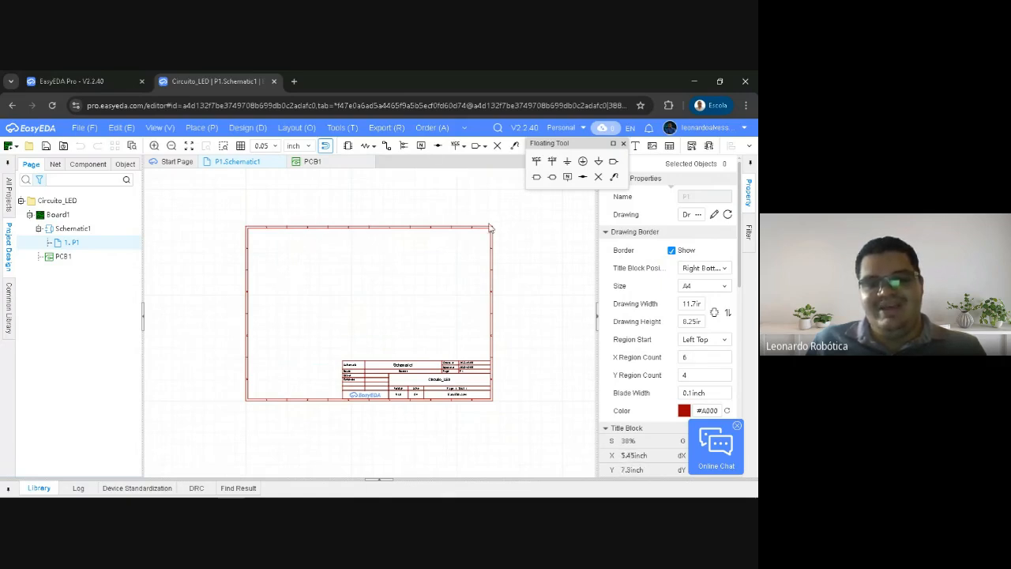
Move the Floating Tool palette below the toolbar so it no longer covers the drawing tools
{"action": "mouse_move", "coordinate": [369, 277]}
{"action": "right_mouse_down"}
{"action": "mouse_move", "coordinate": [350, 276]}
{"action": "mouse_move", "coordinate": [392, 230]}
{"action": "mouse_move", "coordinate": [447, 214]}
{"action": "mouse_move", "coordinate": [369, 218]}
{"action": "mouse_move", "coordinate": [304, 155]}
{"action": "mouse_move", "coordinate": [359, 242]}
{"action": "mouse_move", "coordinate": [337, 267]}
{"action": "mouse_move", "coordinate": [345, 255]}
{"action": "mouse_move", "coordinate": [323, 250]}
{"action": "mouse_move", "coordinate": [308, 311]}
{"action": "mouse_move", "coordinate": [316, 261]}
{"action": "mouse_move", "coordinate": [399, 273]}
{"action": "mouse_move", "coordinate": [366, 269]}
{"action": "mouse_move", "coordinate": [361, 284]}
{"action": "right_mouse_up"}
{"action": "scroll", "coordinate": [360, 290], "scroll_direction": "up", "scroll_amount": 2}
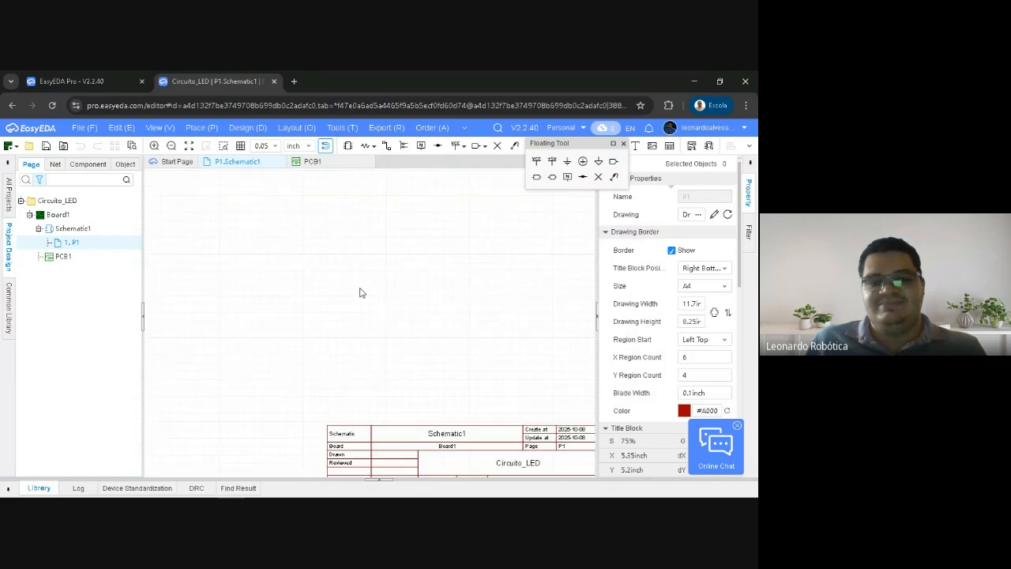
{"action": "scroll", "coordinate": [359, 290], "scroll_direction": "down", "scroll_amount": 1}
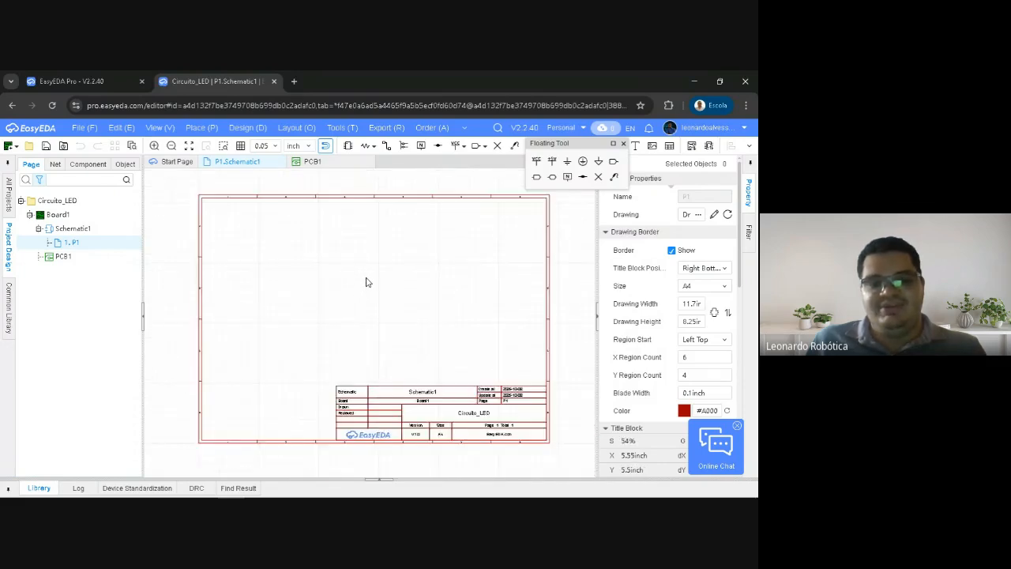
{"action": "right_click_drag", "start_coordinate": [366, 282], "coordinate": [360, 286]}
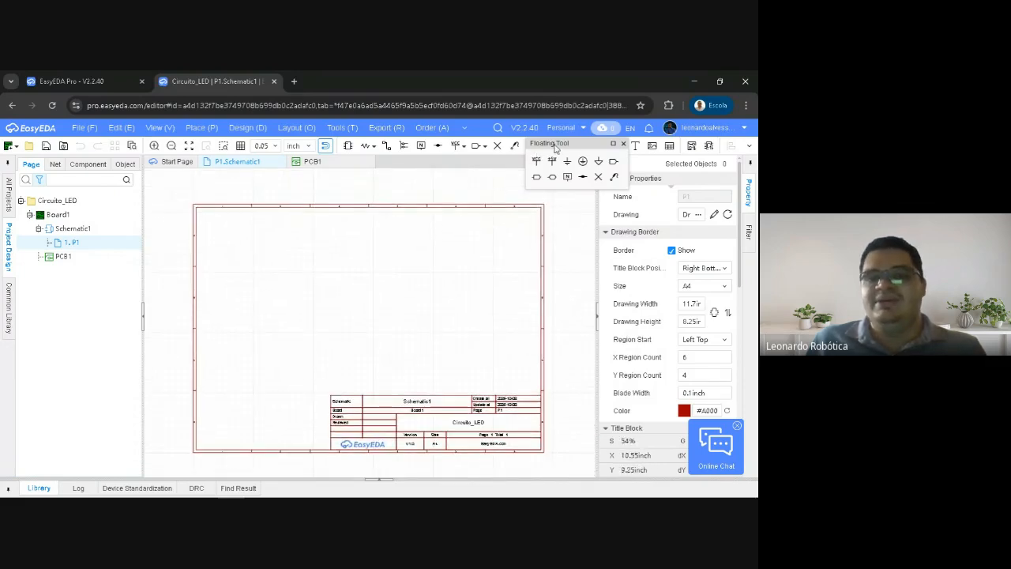
{"action": "left_click_drag", "start_coordinate": [555, 148], "coordinate": [568, 182]}
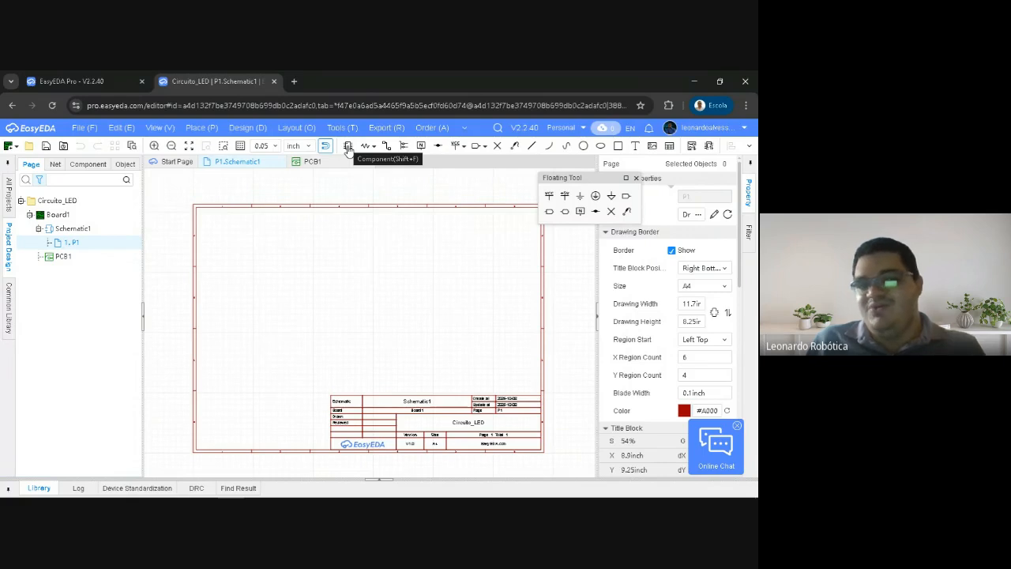
Look through the power and ground symbol options and the IN, OUT and BI net port options
{"action": "left_click", "coordinate": [465, 147]}
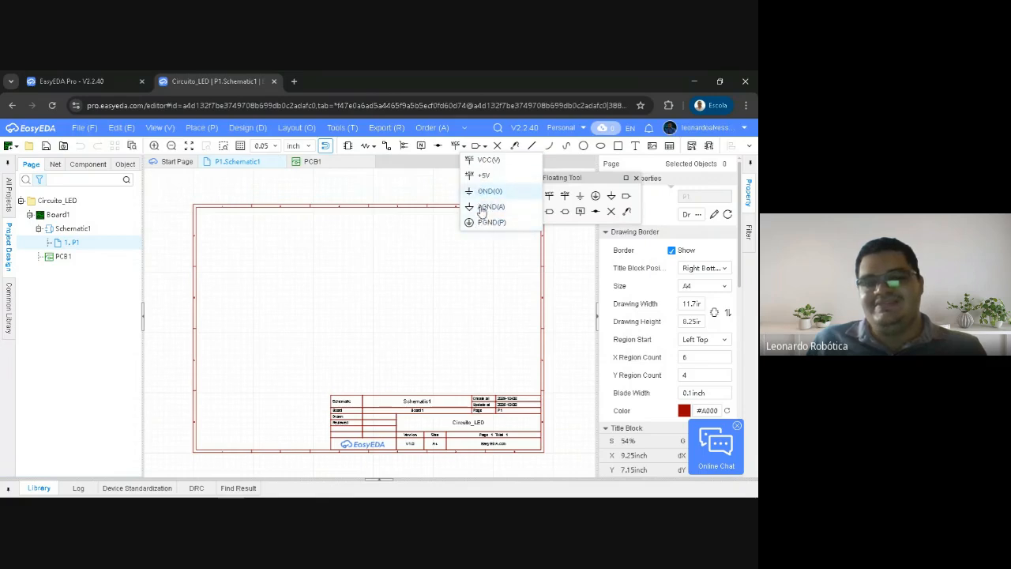
{"action": "left_click", "coordinate": [427, 187]}
{"action": "right_click_drag", "start_coordinate": [467, 187], "coordinate": [445, 207]}
{"action": "key", "text": "k"}
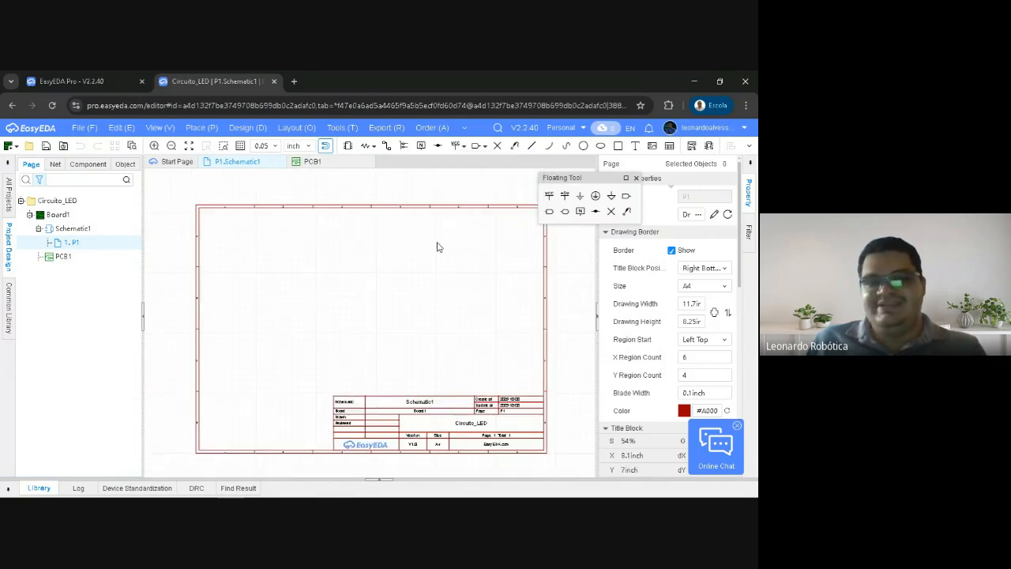
{"action": "left_click", "coordinate": [485, 149]}
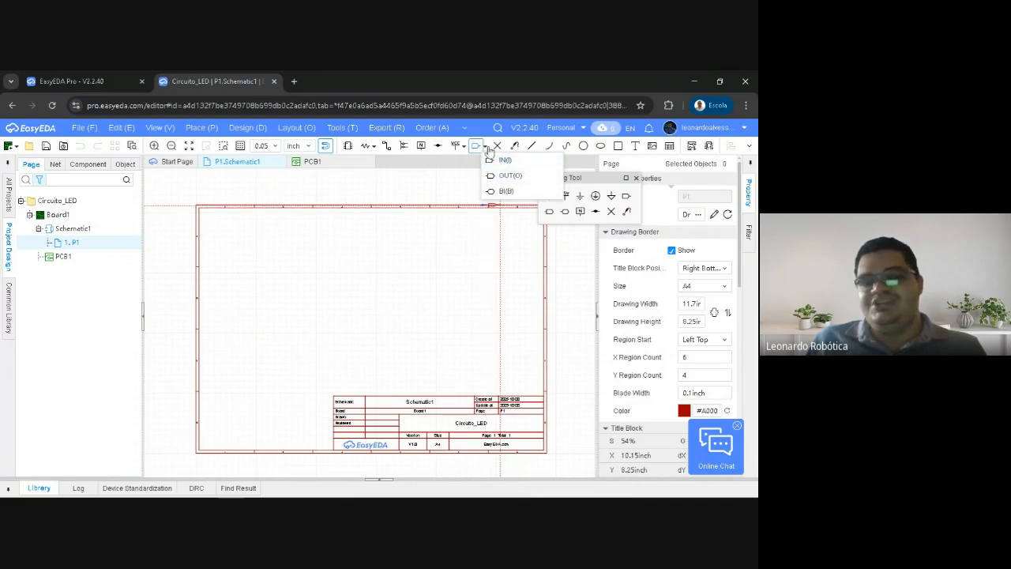
{"action": "right_click", "coordinate": [427, 253]}
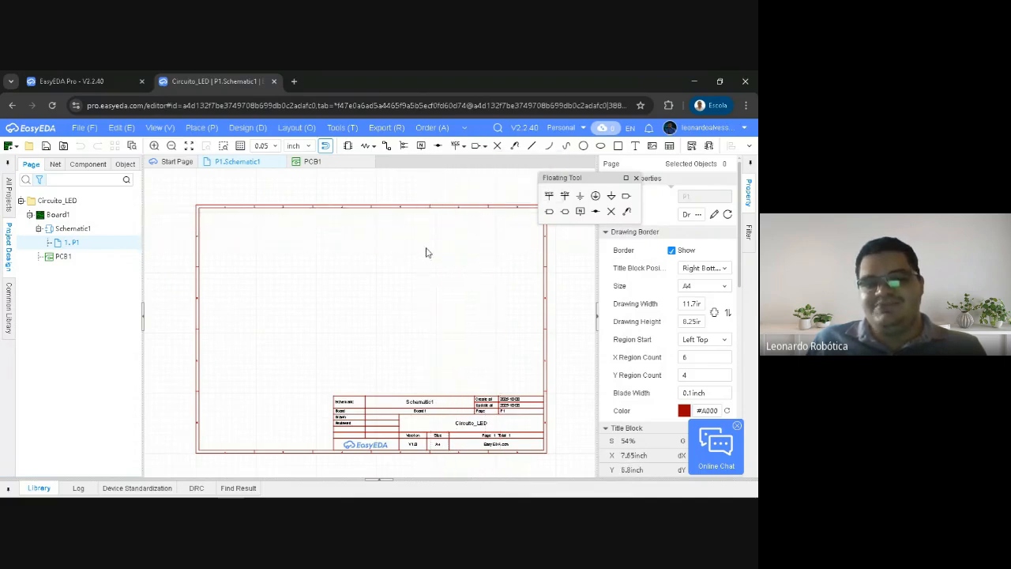
{"action": "right_click_drag", "start_coordinate": [436, 198], "coordinate": [439, 185]}
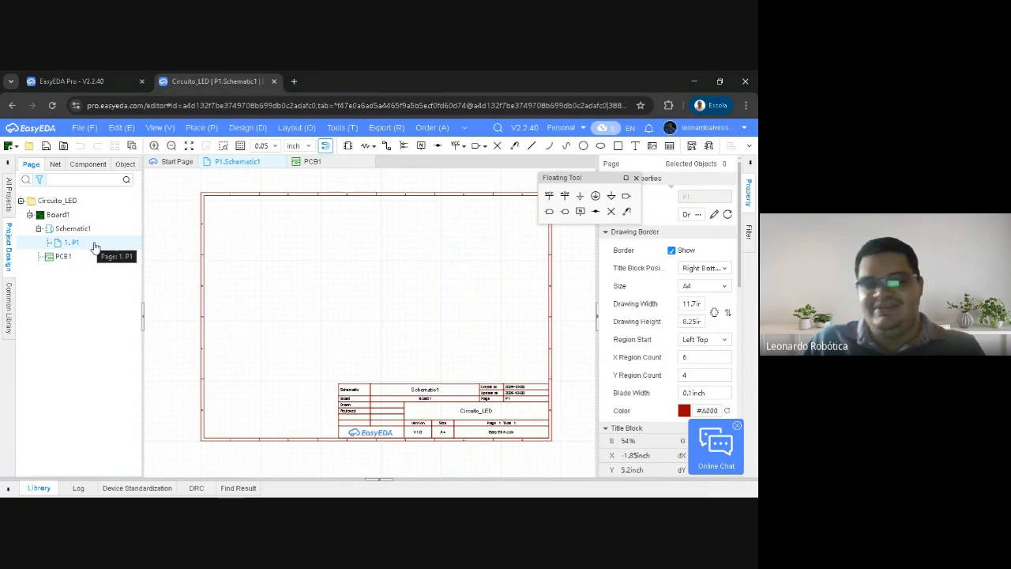
{"action": "mouse_move", "coordinate": [372, 296]}
{"action": "right_mouse_down"}
{"action": "mouse_move", "coordinate": [363, 297]}
{"action": "mouse_move", "coordinate": [377, 296]}
{"action": "mouse_move", "coordinate": [366, 280]}
{"action": "right_mouse_up"}
Move the Floating Tool palette around the schematic sheet and park it beside the page's Basic Properties
{"action": "left_click_drag", "start_coordinate": [571, 178], "coordinate": [459, 221]}
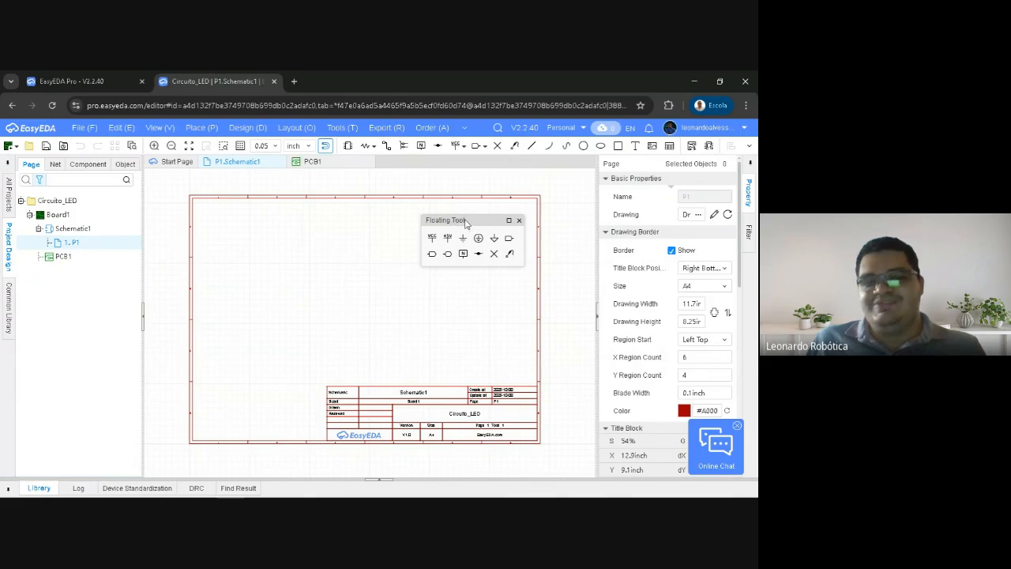
{"action": "left_click_drag", "start_coordinate": [466, 224], "coordinate": [390, 320]}
{"action": "scroll", "coordinate": [327, 341], "scroll_direction": "up", "scroll_amount": 3}
{"action": "right_click_drag", "start_coordinate": [289, 311], "coordinate": [346, 253]}
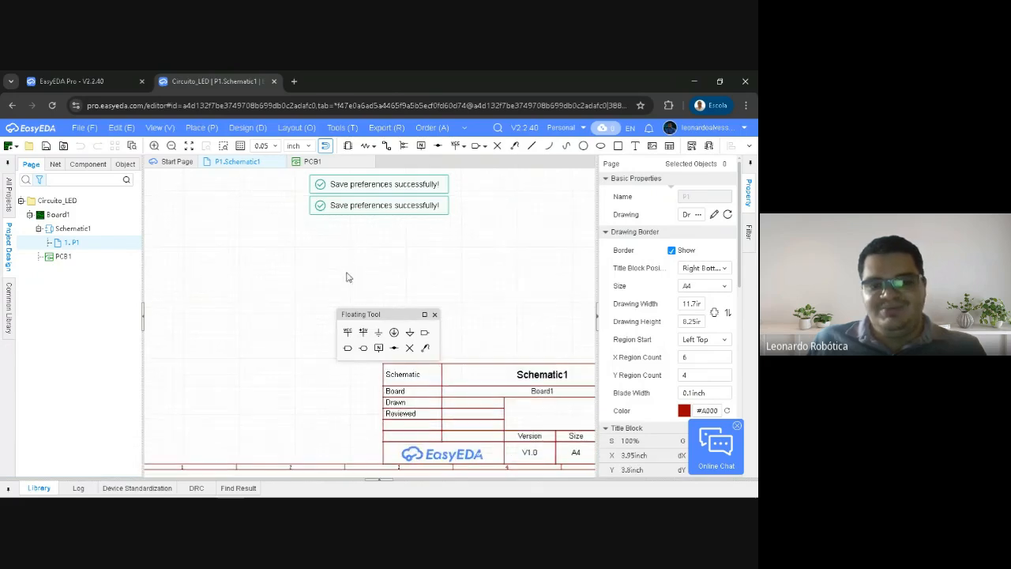
{"action": "left_click", "coordinate": [368, 313]}
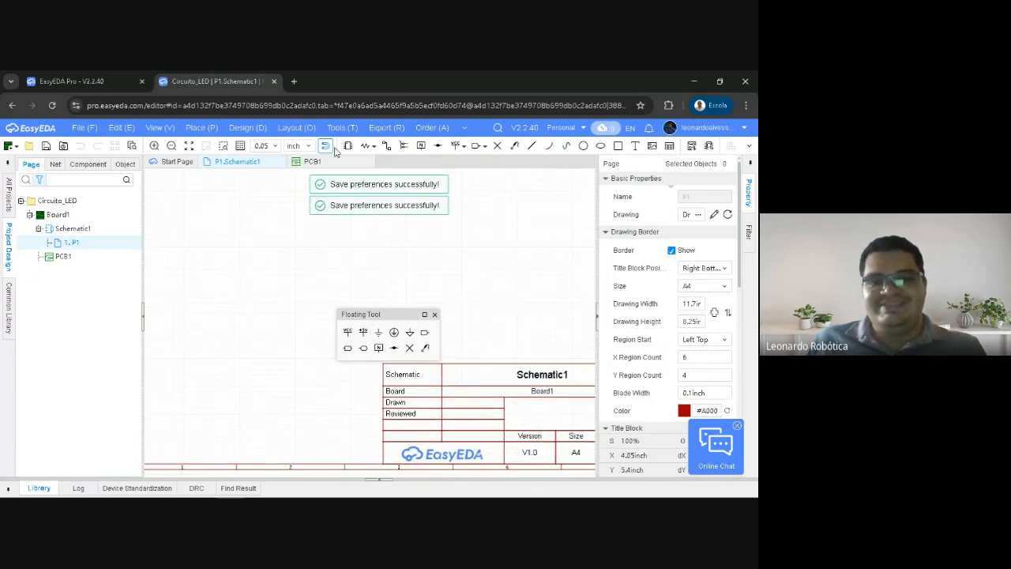
{"action": "left_click_drag", "start_coordinate": [377, 314], "coordinate": [391, 238]}
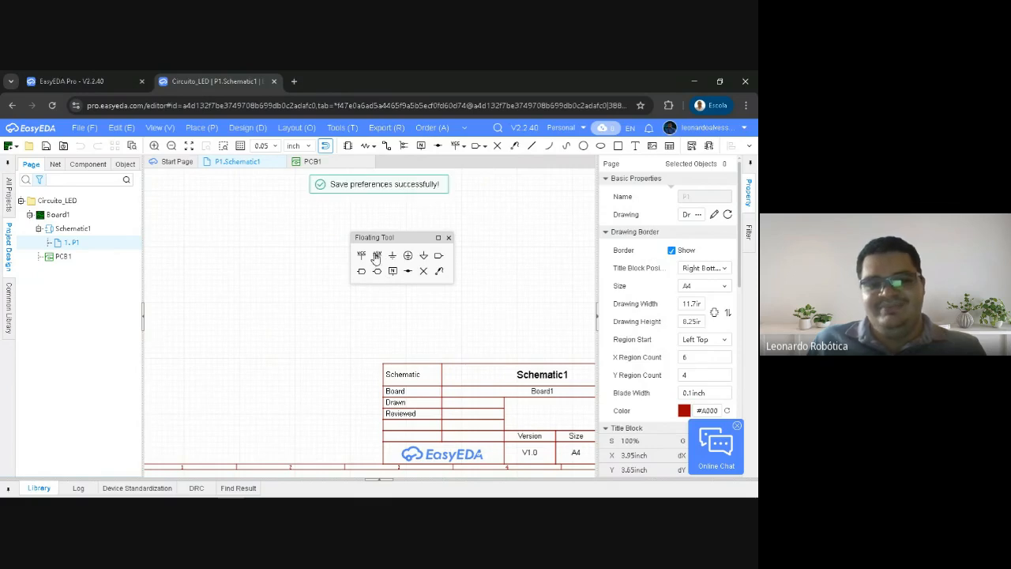
{"action": "left_click_drag", "start_coordinate": [384, 242], "coordinate": [598, 165]}
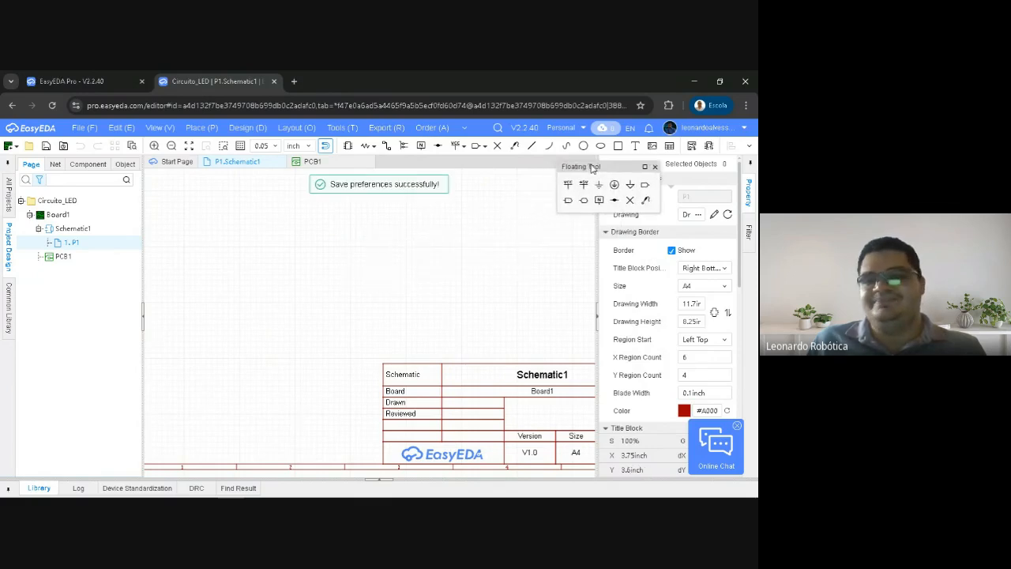
Bring the whole schematic sheet into view at 54% and shift the Floating Tool palette clear of its border
{"action": "scroll", "coordinate": [410, 319], "scroll_direction": "down", "scroll_amount": 3}
{"action": "scroll", "coordinate": [411, 319], "scroll_direction": "down", "scroll_amount": 1}
{"action": "right_click_drag", "start_coordinate": [420, 278], "coordinate": [395, 292]}
{"action": "scroll", "coordinate": [388, 298], "scroll_direction": "up", "scroll_amount": 2}
{"action": "scroll", "coordinate": [388, 297], "scroll_direction": "down", "scroll_amount": 1}
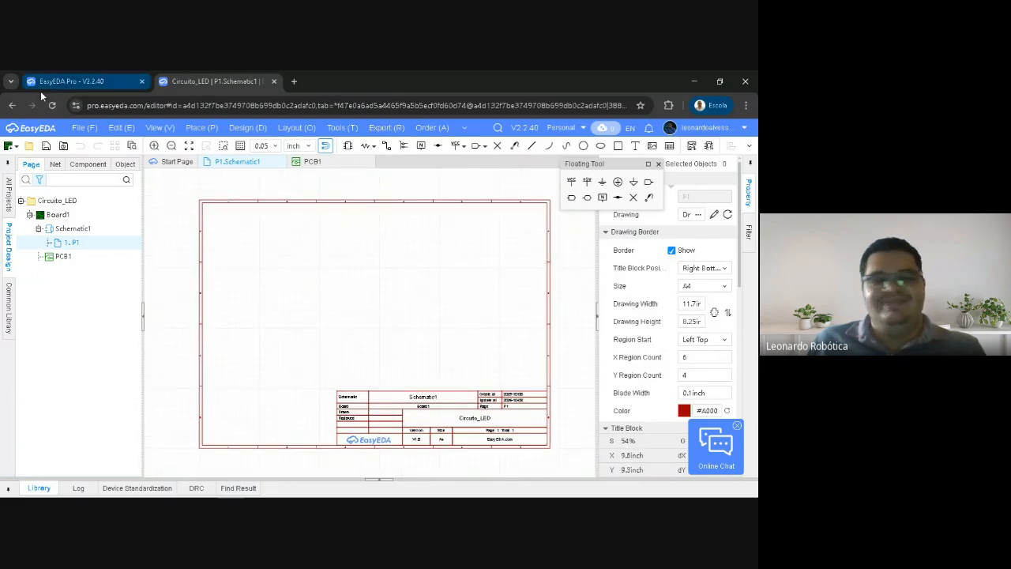
{"action": "mouse_move", "coordinate": [581, 167]}
{"action": "left_mouse_down"}
{"action": "mouse_move", "coordinate": [516, 165]}
{"action": "mouse_move", "coordinate": [531, 211]}
{"action": "mouse_move", "coordinate": [514, 282]}
{"action": "mouse_move", "coordinate": [551, 186]}
{"action": "mouse_move", "coordinate": [632, 170]}
{"action": "mouse_move", "coordinate": [591, 169]}
{"action": "left_mouse_up"}
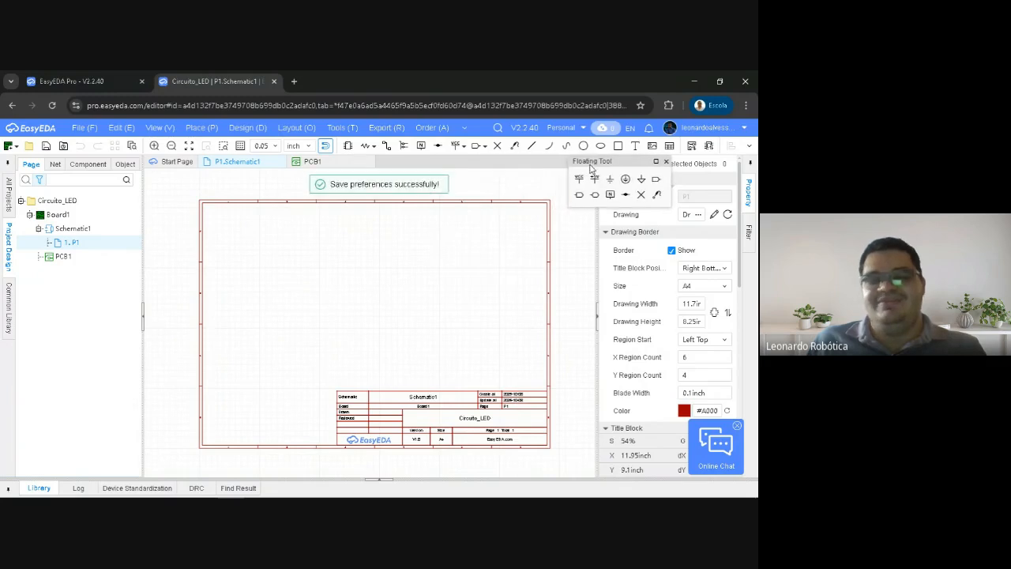
Close the Floating Tool palette and turn its display back on
{"action": "left_click", "coordinate": [155, 129]}
{"action": "mouse_move", "coordinate": [192, 256]}
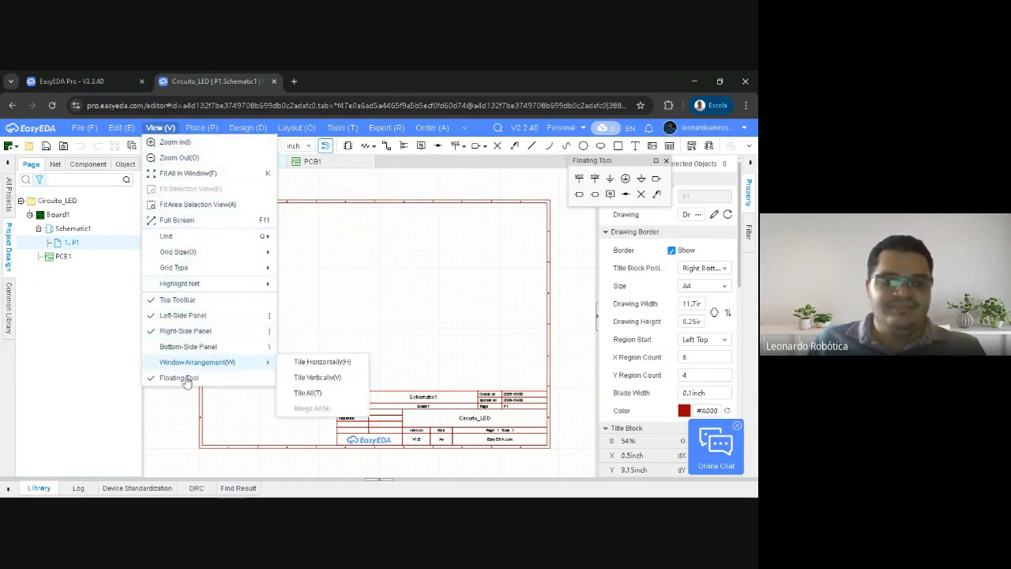
{"action": "left_click", "coordinate": [667, 162]}
{"action": "left_click", "coordinate": [160, 127]}
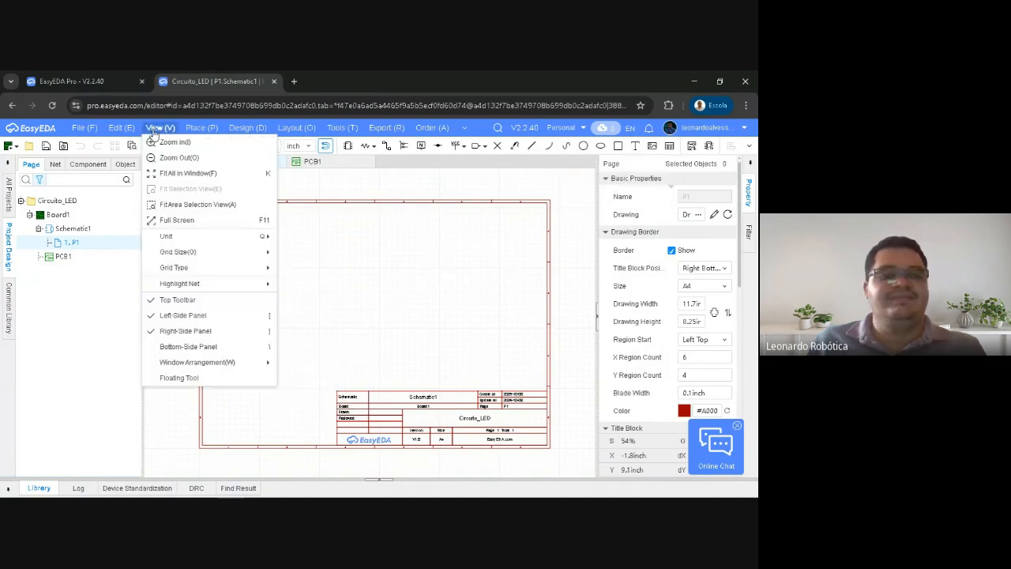
{"action": "left_click", "coordinate": [174, 379]}
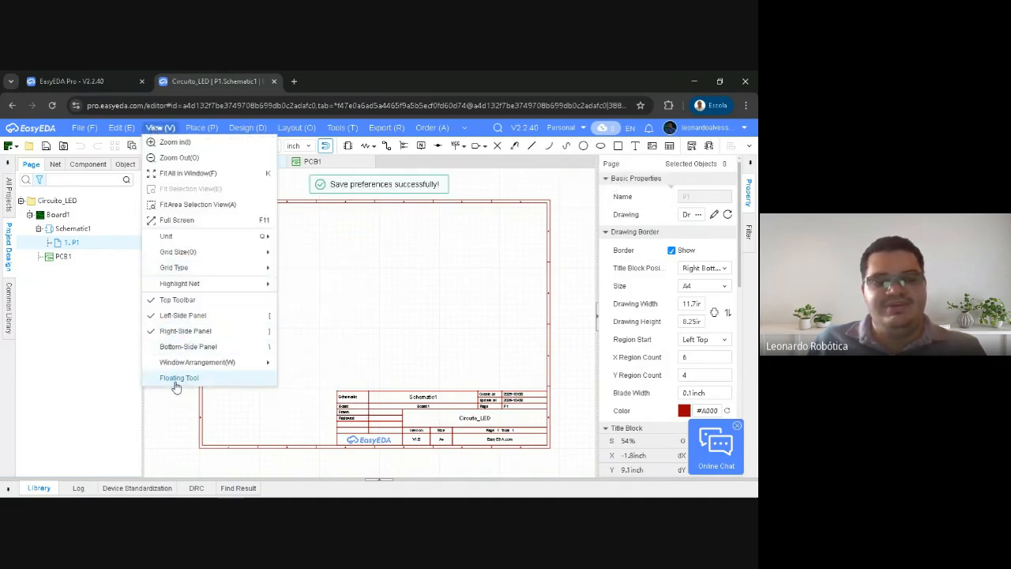
{"action": "left_click", "coordinate": [176, 384]}
Move the Floating Tool palette further off the sheet, over the page's Basic Properties
{"action": "mouse_move", "coordinate": [598, 164]}
{"action": "left_mouse_down"}
{"action": "mouse_move", "coordinate": [585, 178]}
{"action": "mouse_move", "coordinate": [580, 161]}
{"action": "mouse_move", "coordinate": [591, 165]}
{"action": "left_mouse_up"}
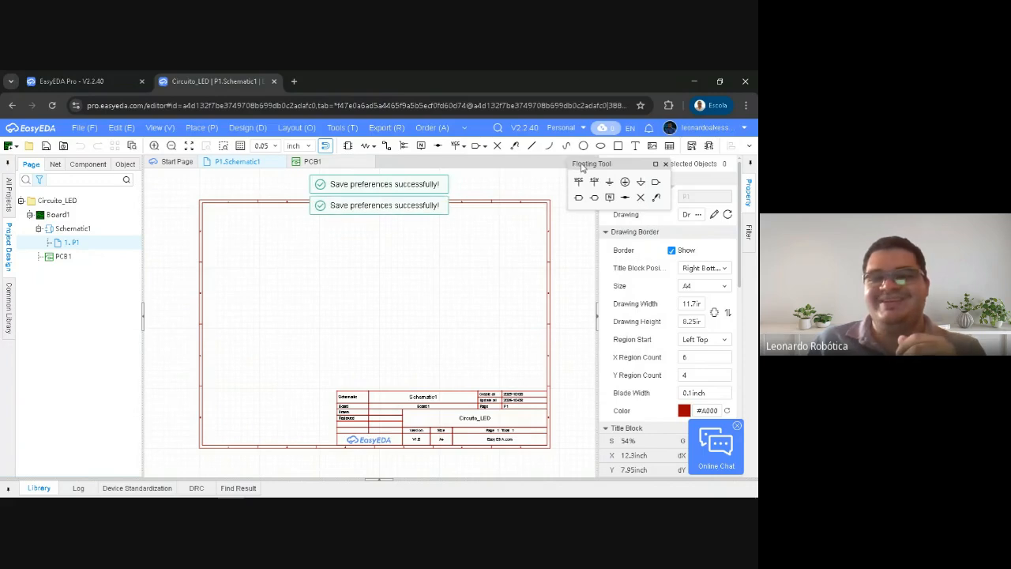
{"action": "left_click_drag", "start_coordinate": [578, 163], "coordinate": [584, 168]}
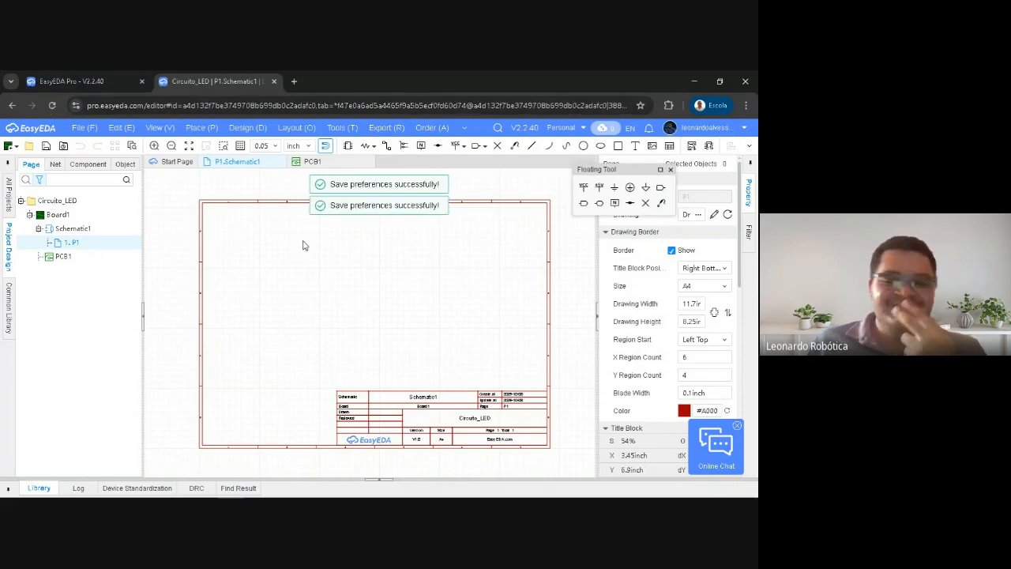
{"action": "right_click_drag", "start_coordinate": [435, 237], "coordinate": [435, 242]}
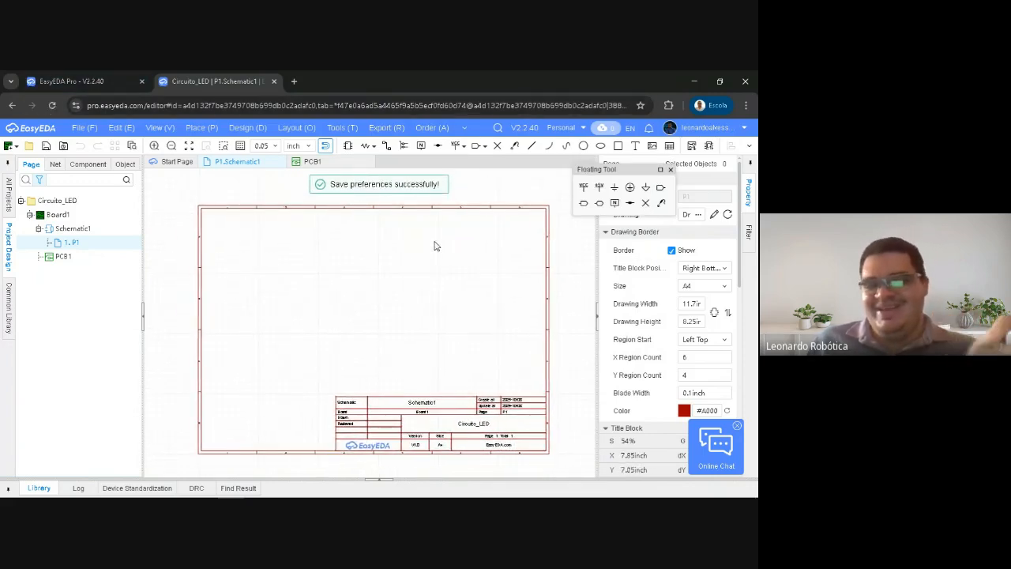
{"action": "left_click_drag", "start_coordinate": [583, 175], "coordinate": [604, 168]}
{"action": "right_click_drag", "start_coordinate": [330, 296], "coordinate": [341, 289]}
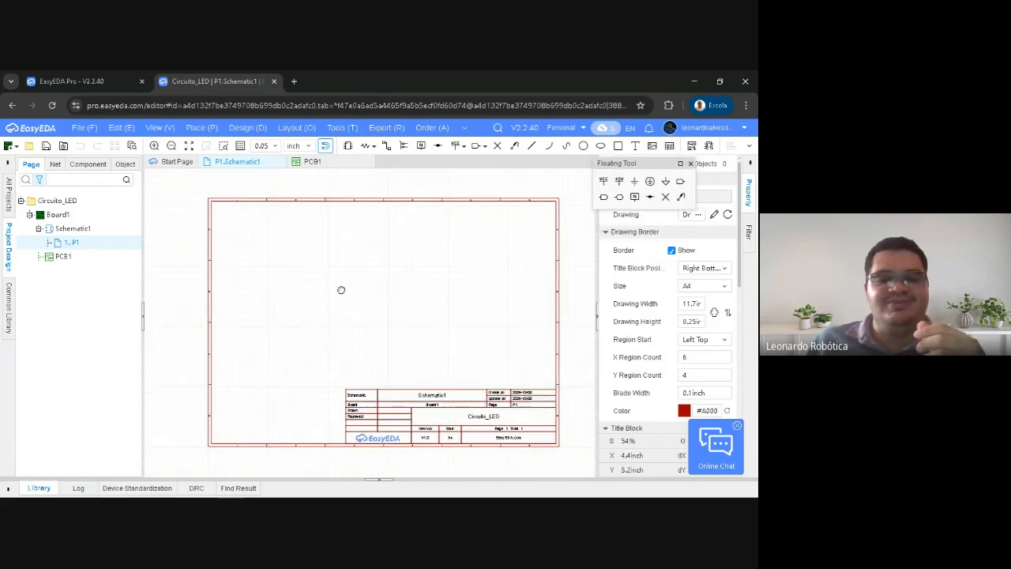
Browse the Common Library's schematic parts, from resistors, capacitors, diodes and transistors to switches, power management ICs and installation items
{"action": "left_click", "coordinate": [7, 308]}
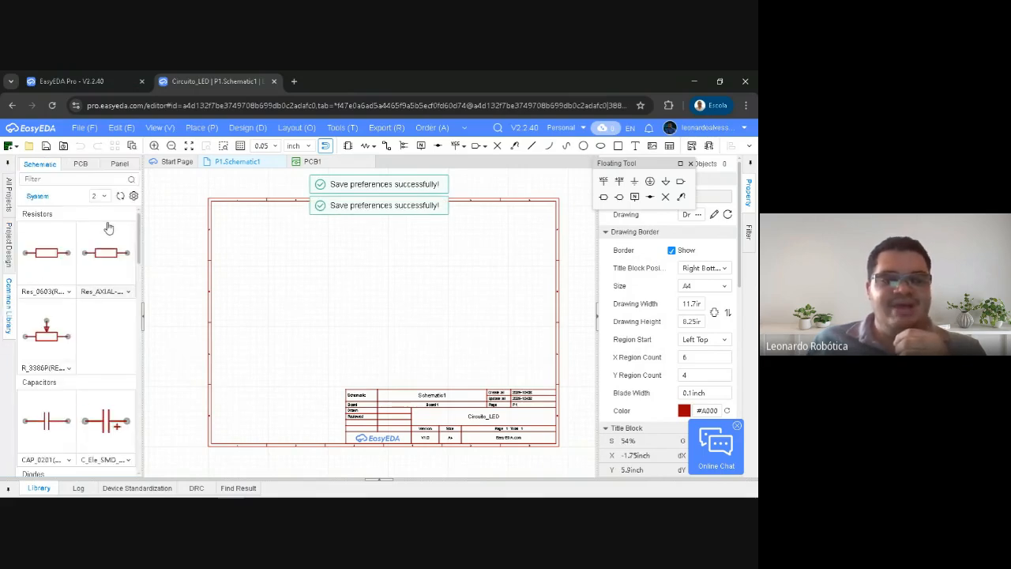
{"action": "scroll", "coordinate": [118, 308], "scroll_direction": "down", "scroll_amount": 5}
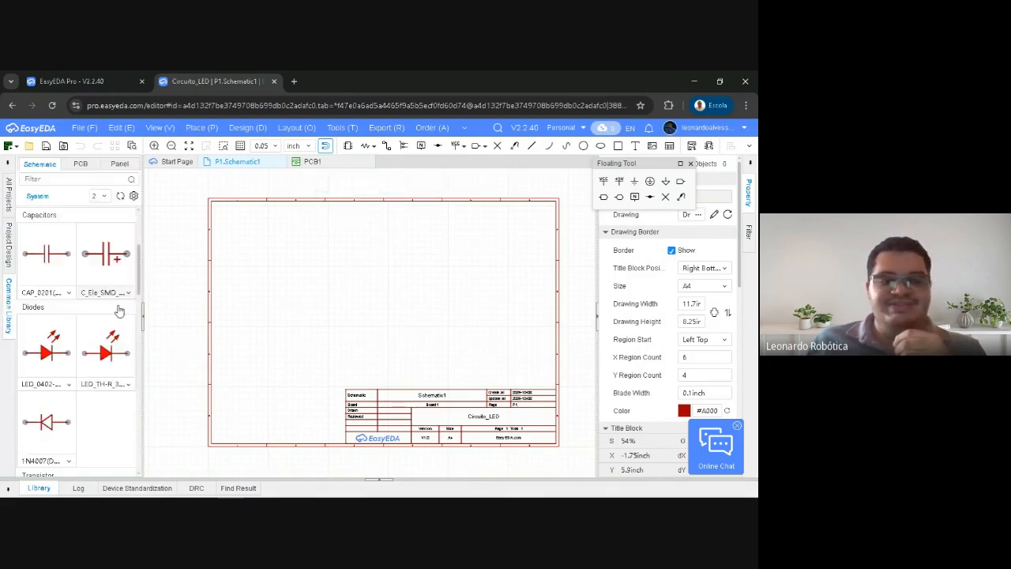
{"action": "scroll", "coordinate": [117, 309], "scroll_direction": "up", "scroll_amount": 5}
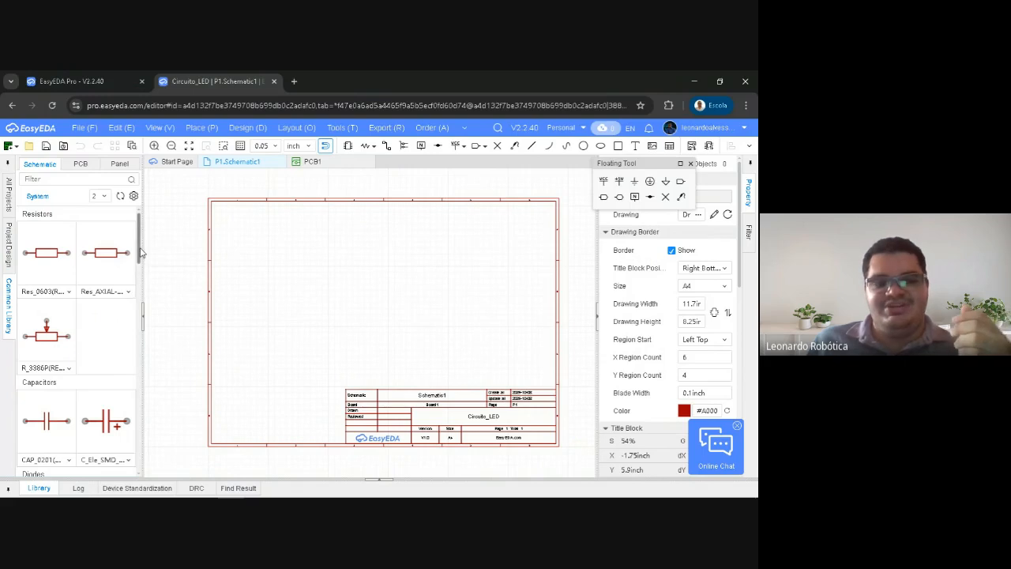
{"action": "scroll", "coordinate": [106, 300], "scroll_direction": "down", "scroll_amount": 1}
{"action": "scroll", "coordinate": [106, 305], "scroll_direction": "up", "scroll_amount": 1}
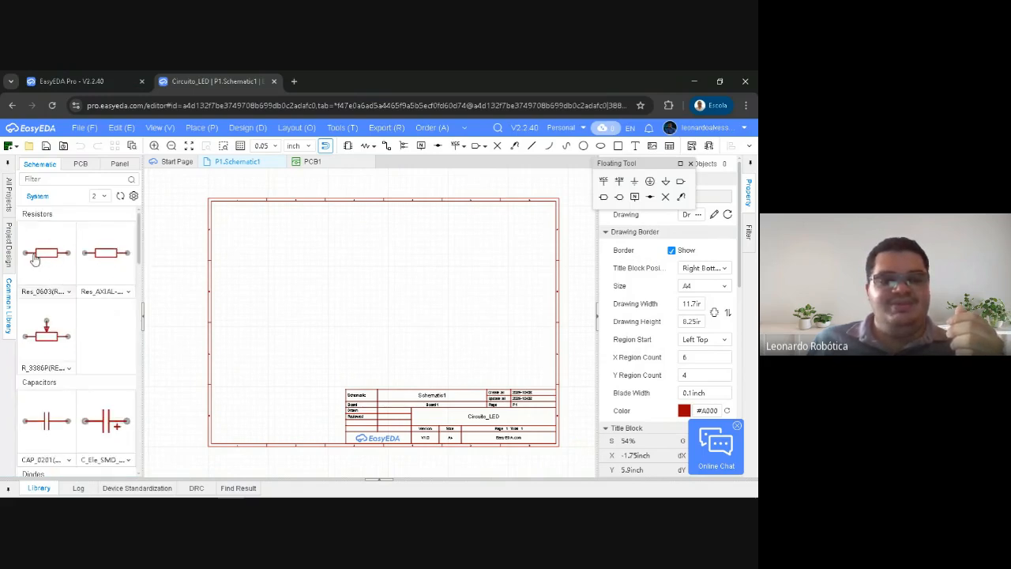
{"action": "scroll", "coordinate": [79, 324], "scroll_direction": "down", "scroll_amount": 1}
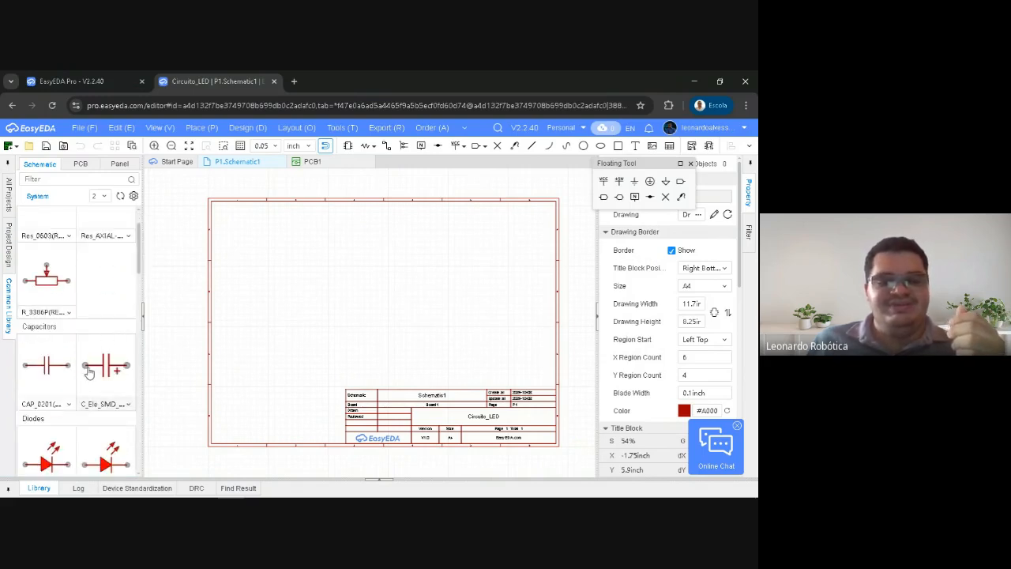
{"action": "scroll", "coordinate": [83, 367], "scroll_direction": "down", "scroll_amount": 2}
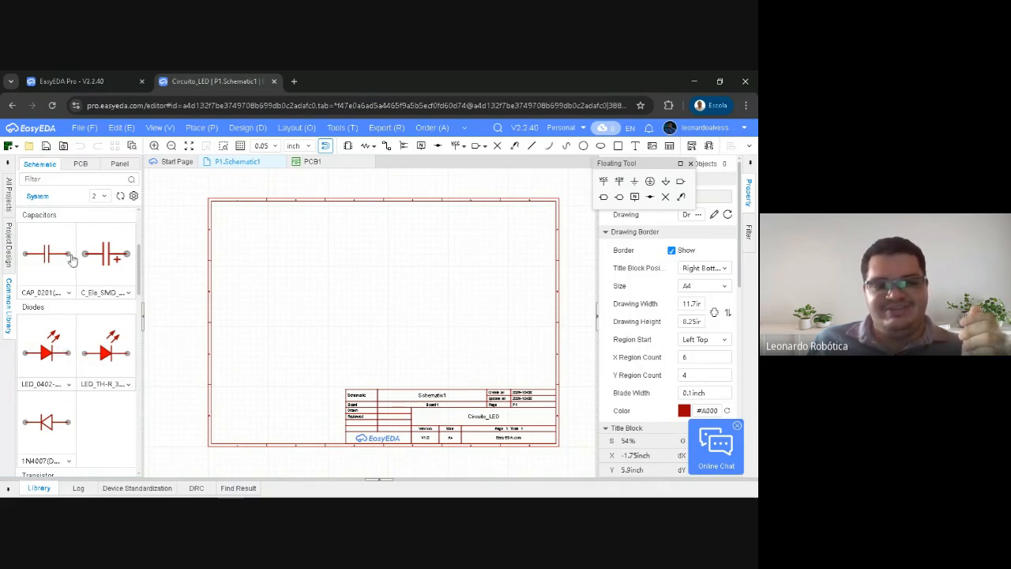
{"action": "scroll", "coordinate": [123, 357], "scroll_direction": "down", "scroll_amount": 5}
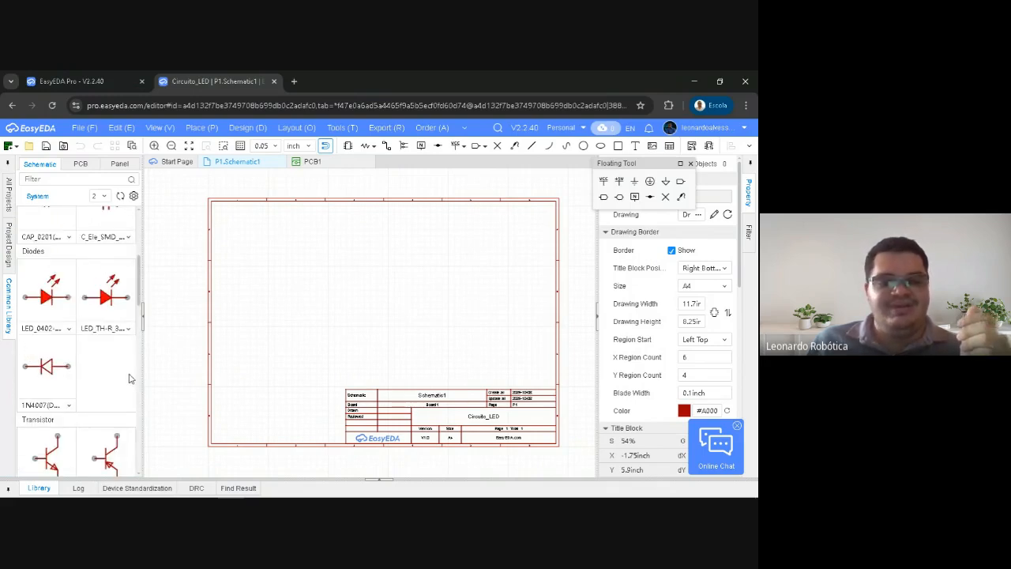
{"action": "scroll", "coordinate": [123, 357], "scroll_direction": "down", "scroll_amount": 5}
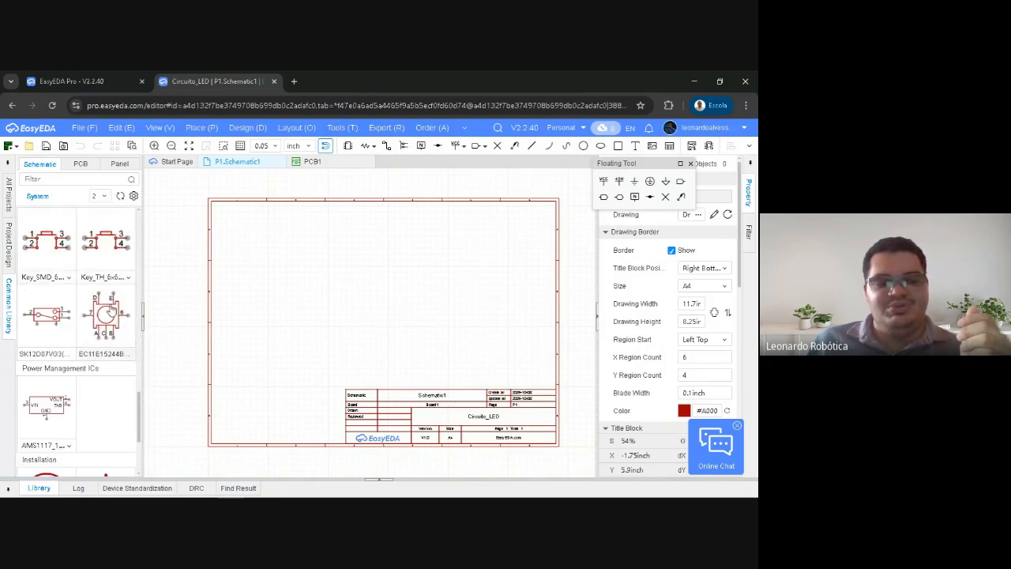
{"action": "scroll", "coordinate": [104, 342], "scroll_direction": "down", "scroll_amount": 3}
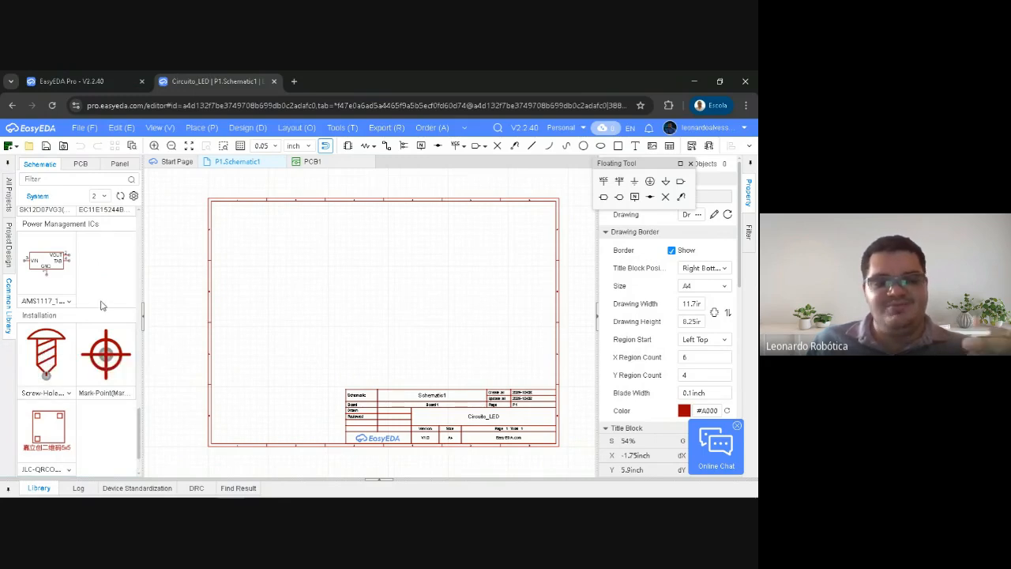
{"action": "scroll", "coordinate": [97, 305], "scroll_direction": "up", "scroll_amount": 6}
{"action": "scroll", "coordinate": [93, 308], "scroll_direction": "up", "scroll_amount": 5}
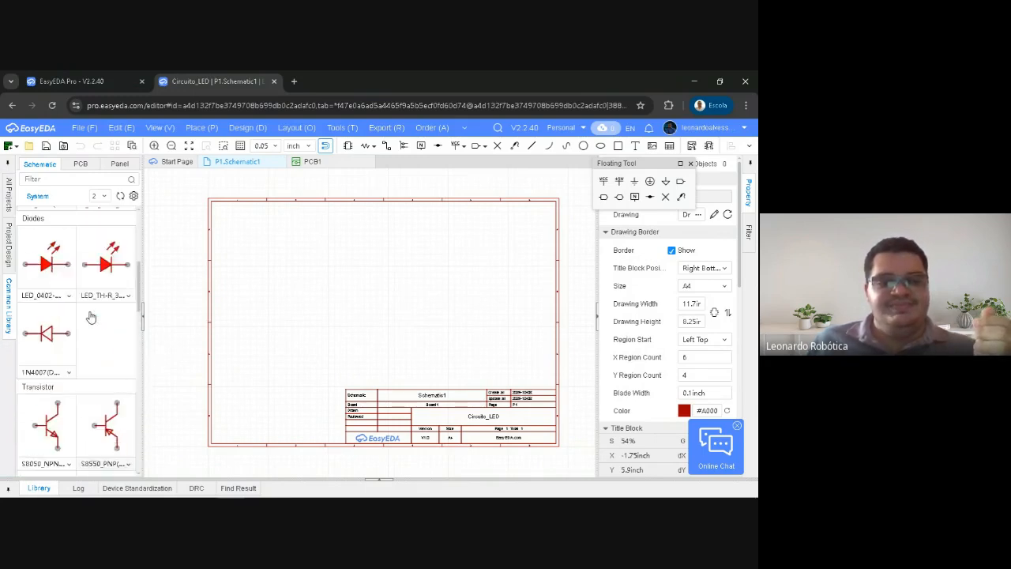
Enlarge the sheet view to 75% and list the available package variants of the Res_AXIAL resistor
{"action": "right_click_drag", "start_coordinate": [330, 261], "coordinate": [316, 260]}
{"action": "scroll", "coordinate": [350, 281], "scroll_direction": "up", "scroll_amount": 3}
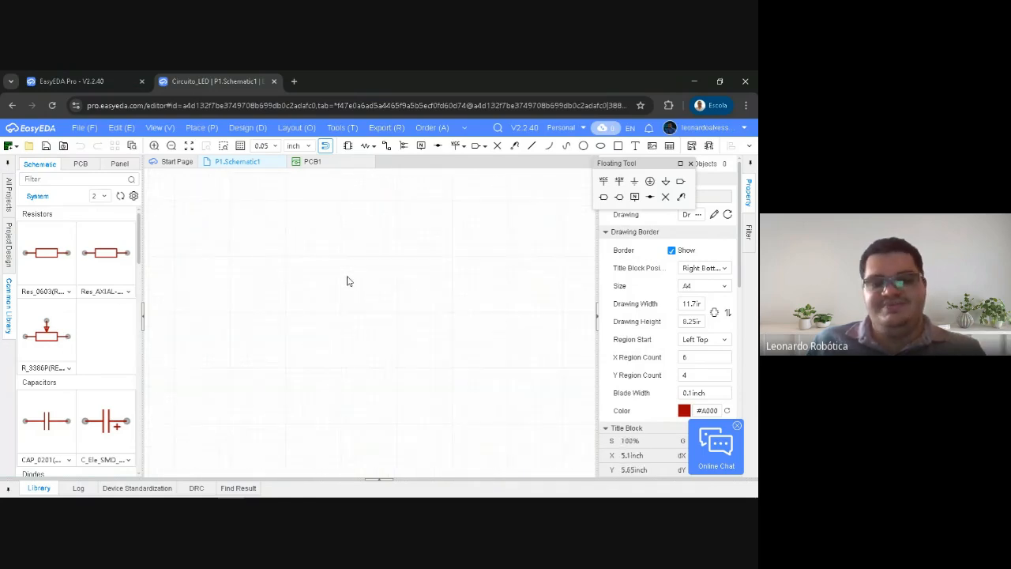
{"action": "scroll", "coordinate": [342, 316], "scroll_direction": "down", "scroll_amount": 1}
{"action": "right_click_drag", "start_coordinate": [338, 324], "coordinate": [340, 277]}
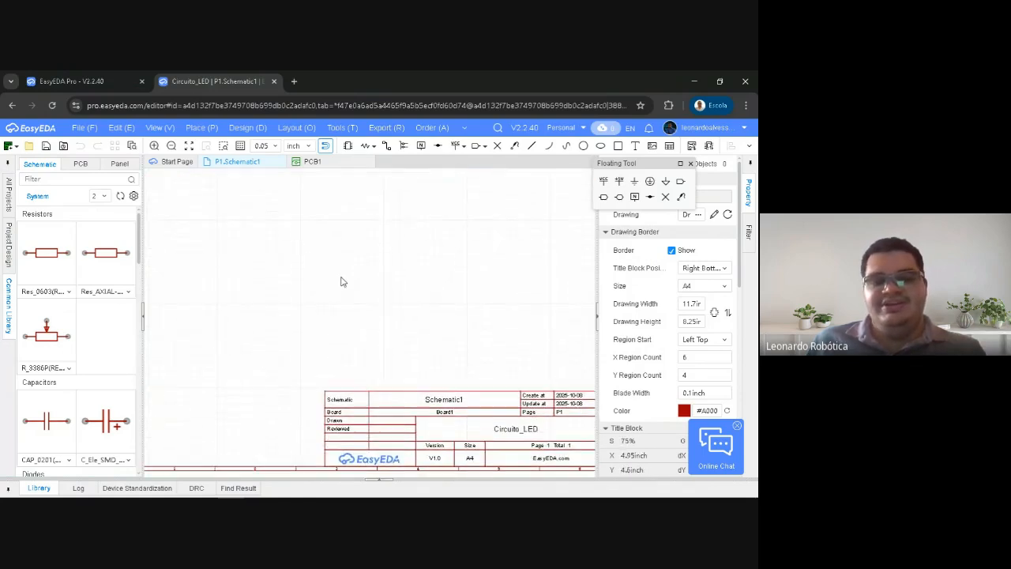
{"action": "left_click", "coordinate": [131, 293]}
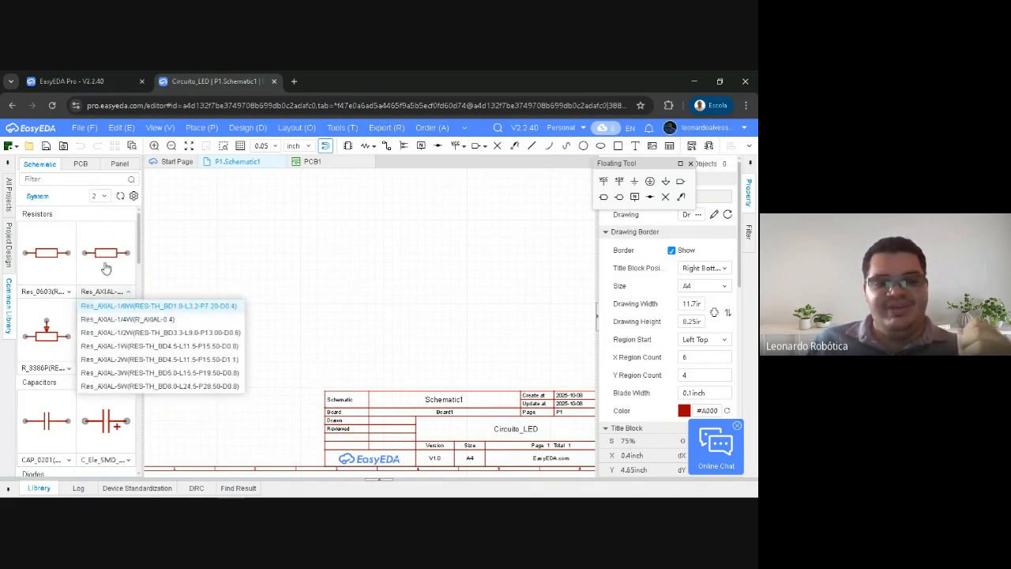
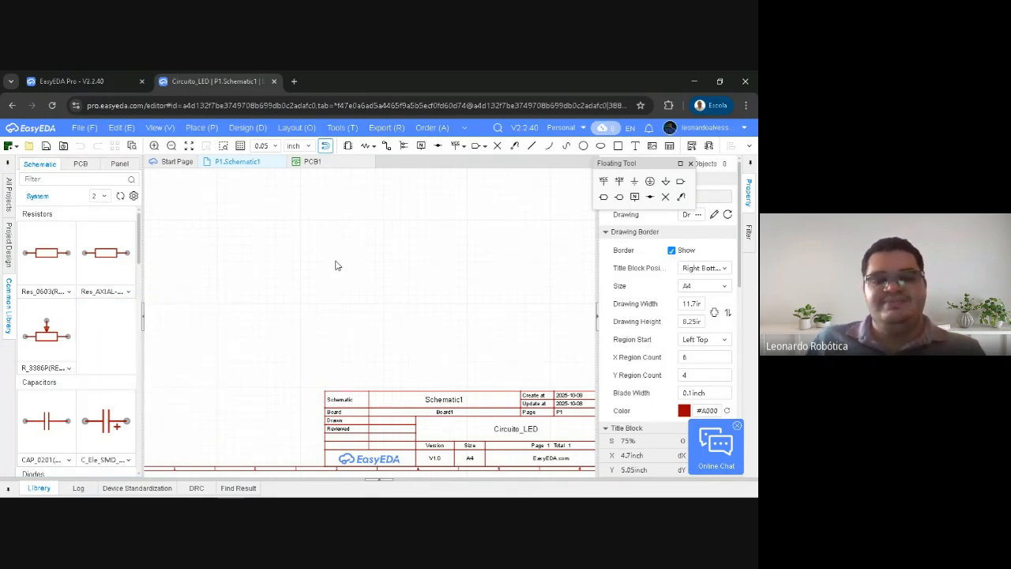
Place a Res_AXIAL resistor from the Common Library in the upper middle of the empty schematic sheet
{"action": "left_click", "coordinate": [110, 267]}
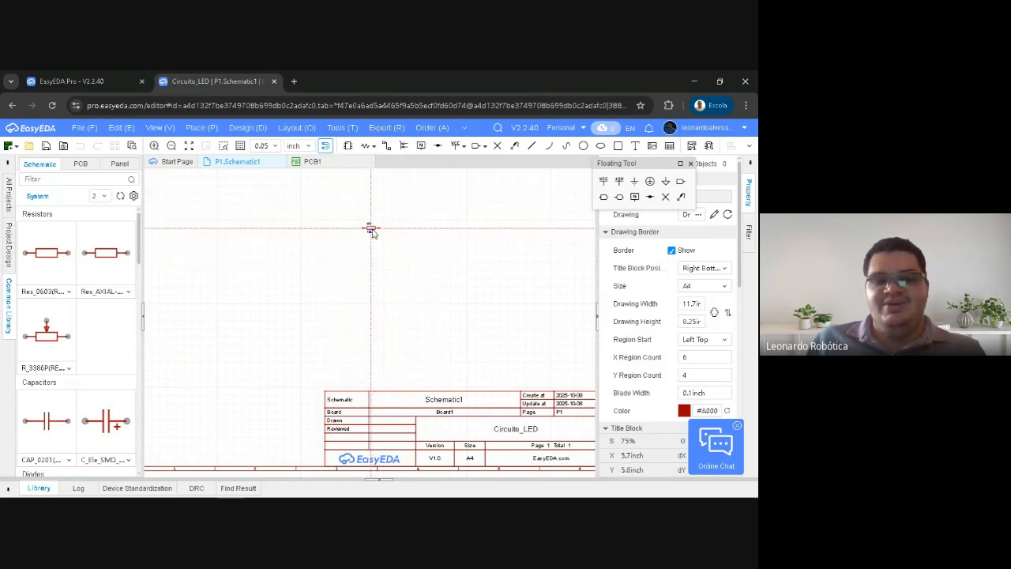
{"action": "left_click", "coordinate": [368, 229]}
Place several more copies of the axial resistor around the sheet and undo them, keeping only R1
{"action": "left_click", "coordinate": [393, 273]}
{"action": "left_click", "coordinate": [335, 319]}
{"action": "left_click", "coordinate": [292, 232]}
{"action": "left_click", "coordinate": [339, 280]}
{"action": "left_click", "coordinate": [291, 300]}
{"action": "left_click", "coordinate": [319, 254]}
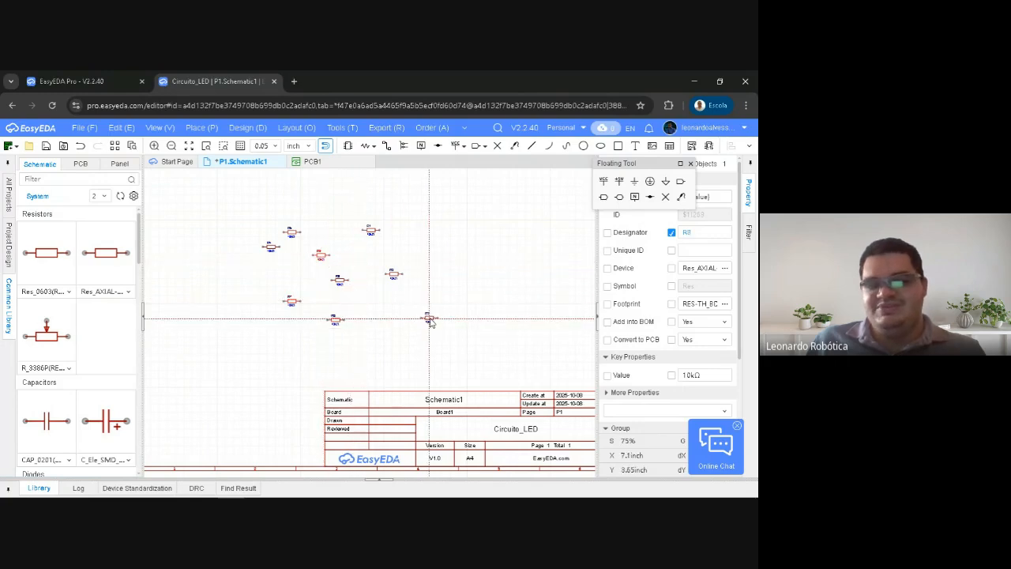
{"action": "key", "text": "Escape"}
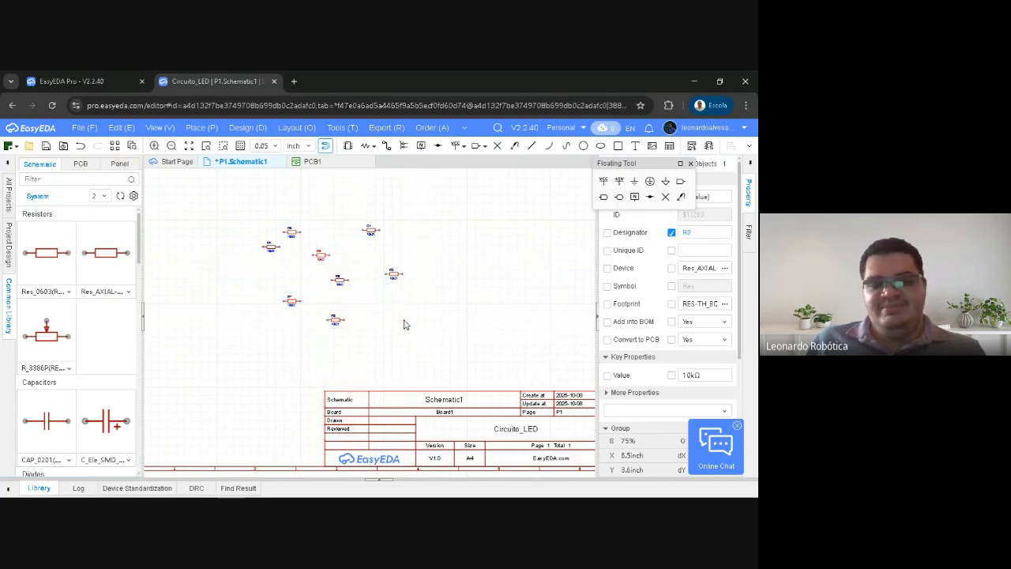
{"action": "key", "text": "ctrl+z"}
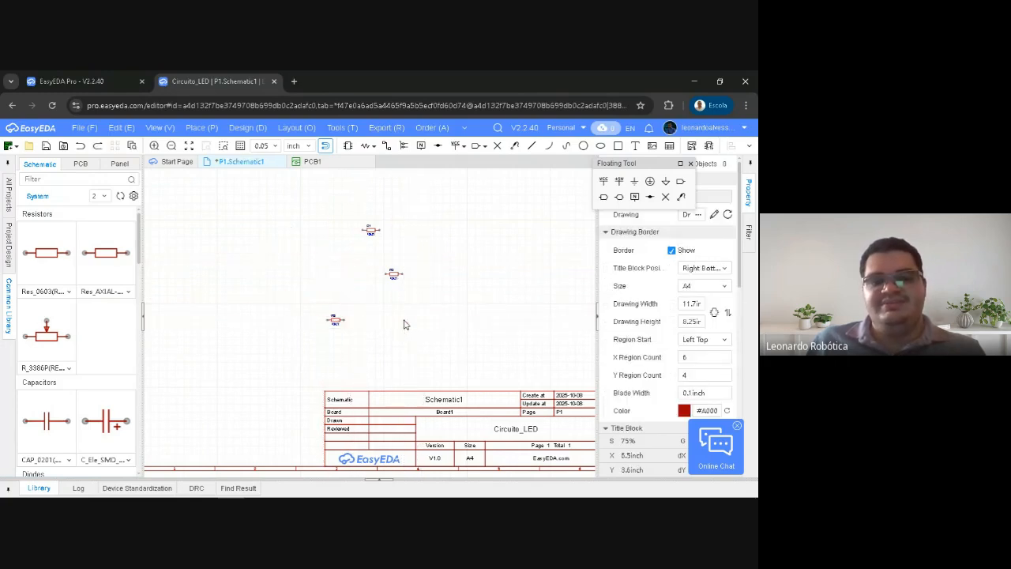
{"action": "scroll", "coordinate": [379, 245], "scroll_direction": "up", "scroll_amount": 5}
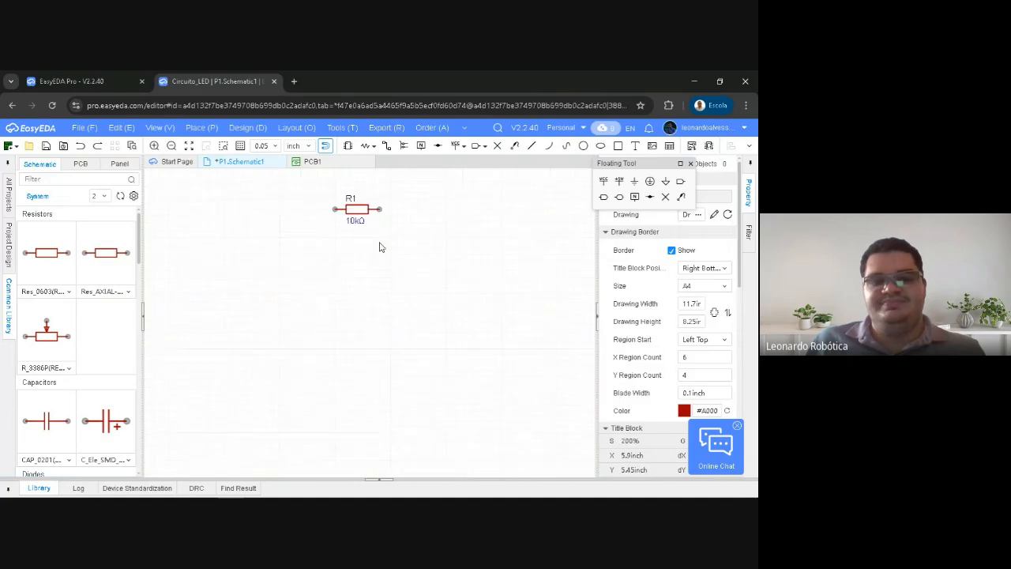
Compare the package variants offered for the Res_AXIAL and Res_0603 resistors in the Common Library
{"action": "left_click", "coordinate": [128, 294]}
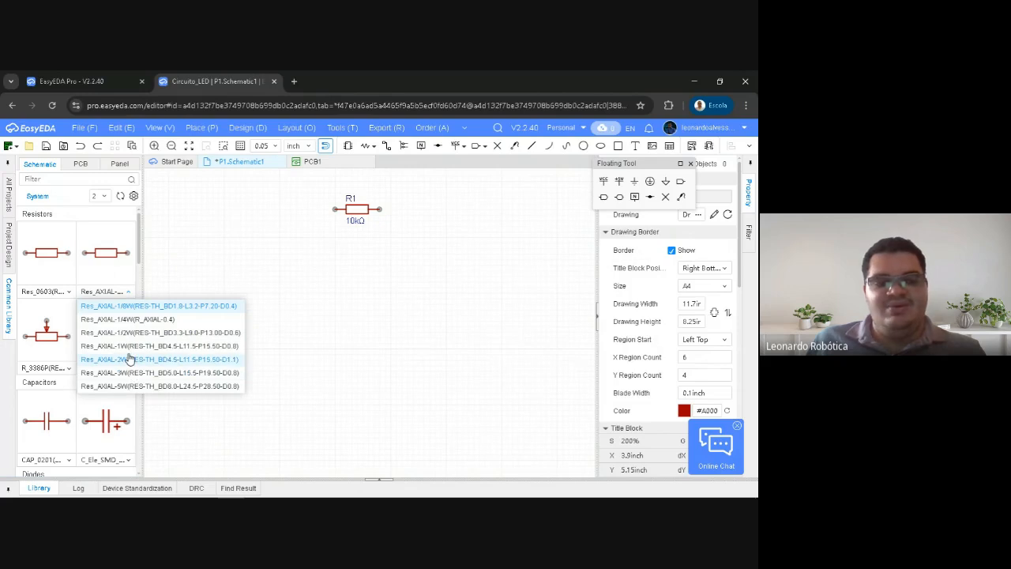
{"action": "left_click", "coordinate": [127, 292]}
{"action": "left_click", "coordinate": [69, 292]}
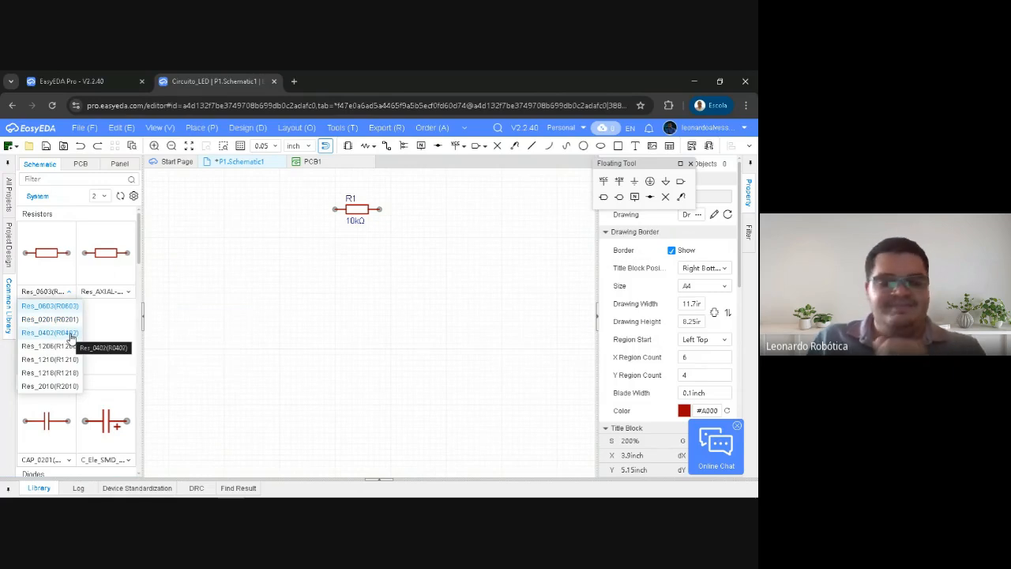
{"action": "left_click", "coordinate": [64, 293]}
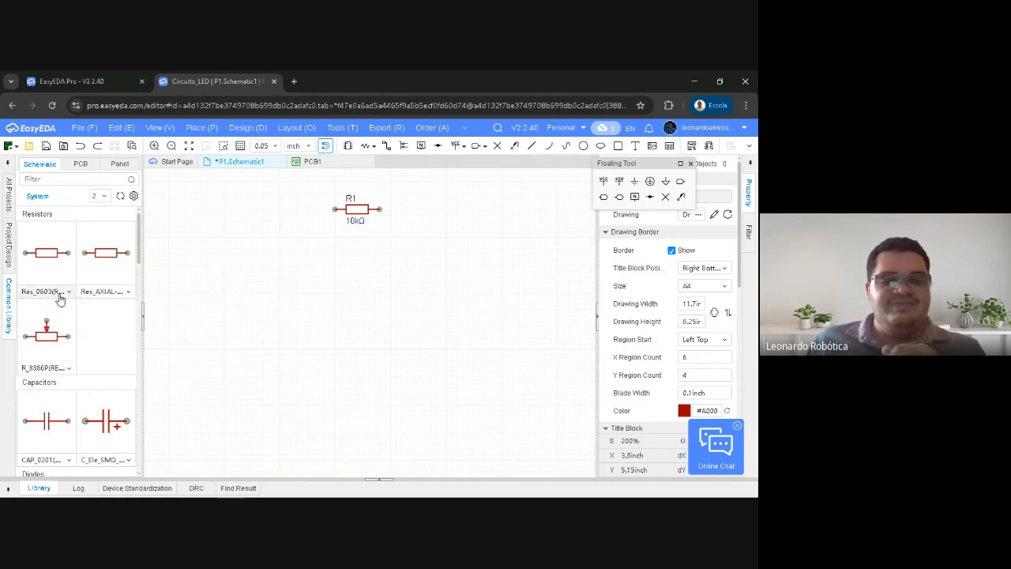
{"action": "left_click", "coordinate": [59, 293]}
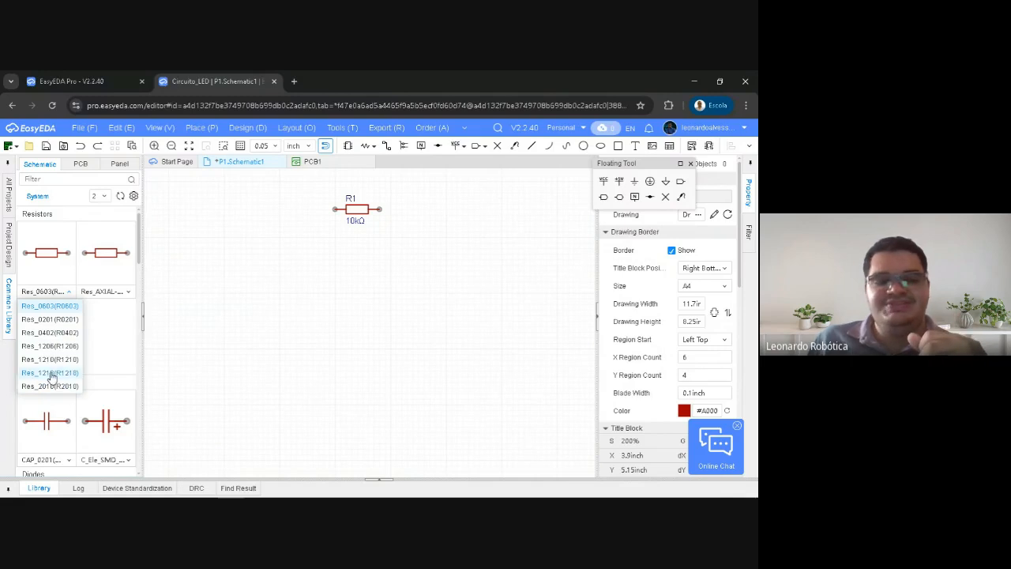
{"action": "mouse_move", "coordinate": [129, 294]}
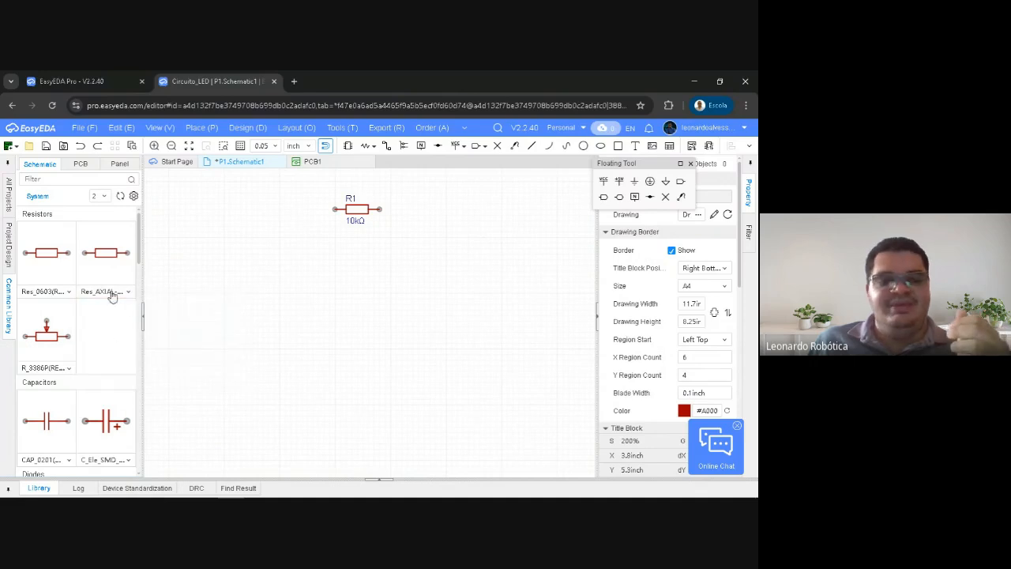
{"action": "scroll", "coordinate": [124, 295], "scroll_direction": "down", "scroll_amount": 1}
{"action": "scroll", "coordinate": [126, 272], "scroll_direction": "up", "scroll_amount": 1}
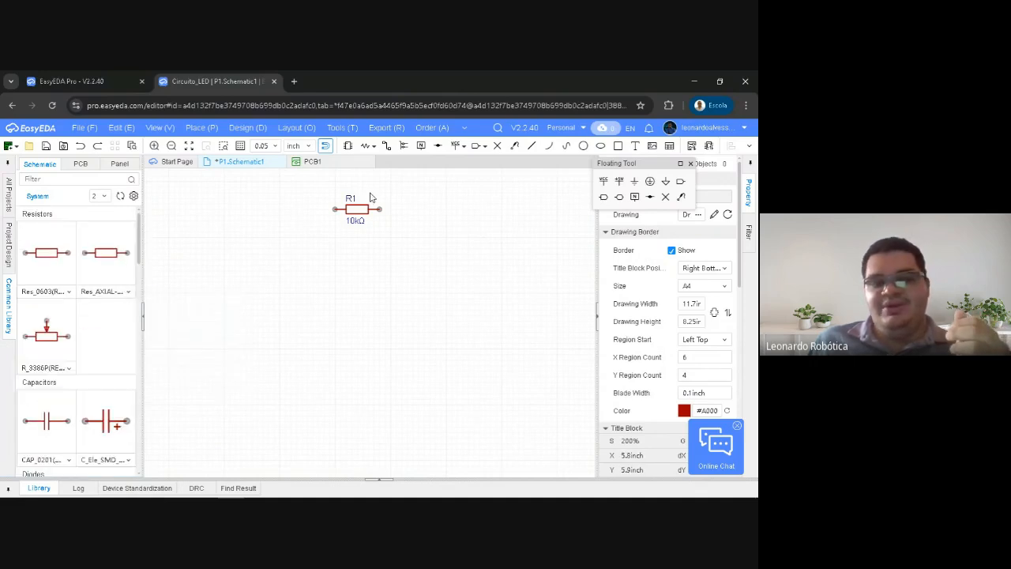
Move resistor R1 a short distance down and to the left on the sheet
{"action": "left_click_drag", "start_coordinate": [352, 210], "coordinate": [346, 231]}
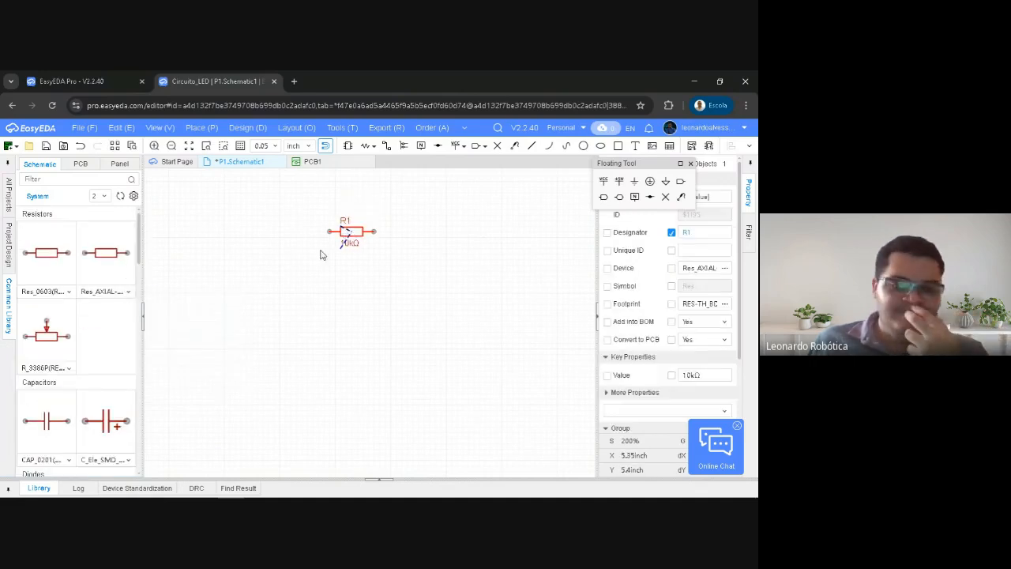
{"action": "left_click", "coordinate": [321, 255]}
{"action": "mouse_move", "coordinate": [345, 241]}
{"action": "left_mouse_down"}
{"action": "mouse_move", "coordinate": [362, 246]}
{"action": "mouse_move", "coordinate": [330, 255]}
{"action": "mouse_move", "coordinate": [346, 252]}
{"action": "left_mouse_up"}
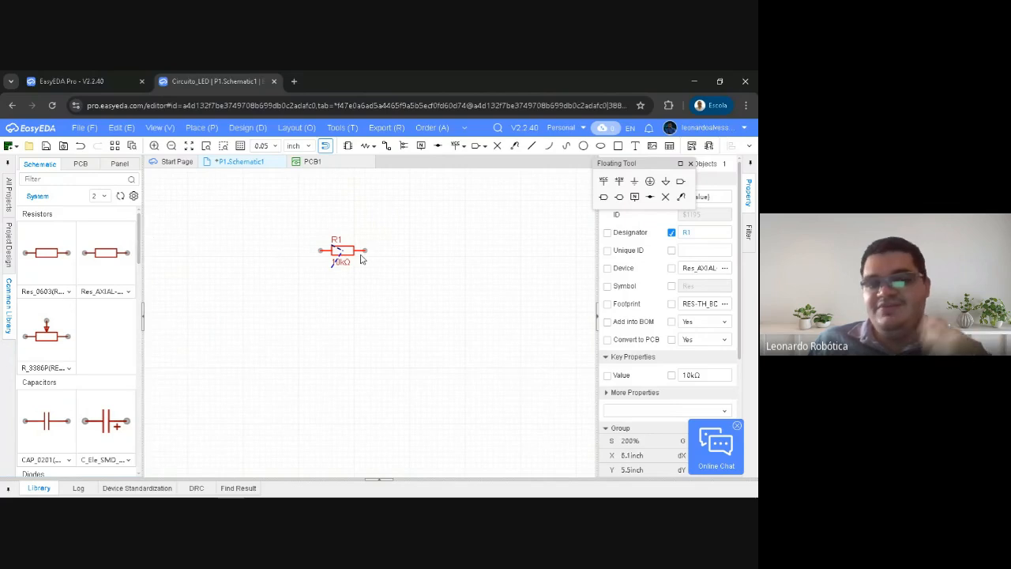
Move the Floating Tool palette clear of the Basic Properties and look through R1's component properties
{"action": "left_click_drag", "start_coordinate": [643, 166], "coordinate": [555, 130]}
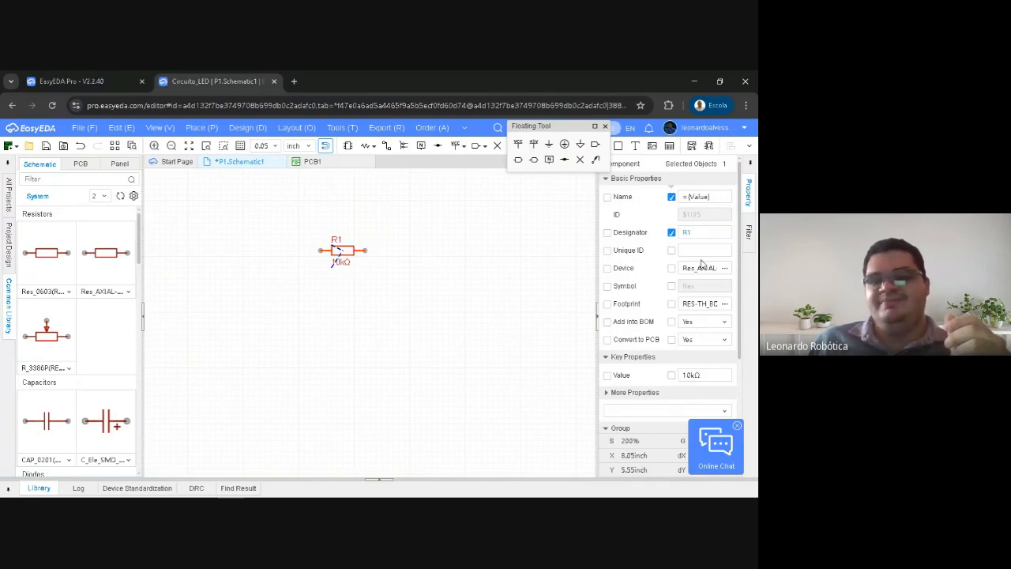
{"action": "scroll", "coordinate": [703, 221], "scroll_direction": "down", "scroll_amount": 2}
{"action": "scroll", "coordinate": [686, 244], "scroll_direction": "up", "scroll_amount": 2}
{"action": "scroll", "coordinate": [681, 240], "scroll_direction": "down", "scroll_amount": 2}
{"action": "scroll", "coordinate": [681, 239], "scroll_direction": "up", "scroll_amount": 2}
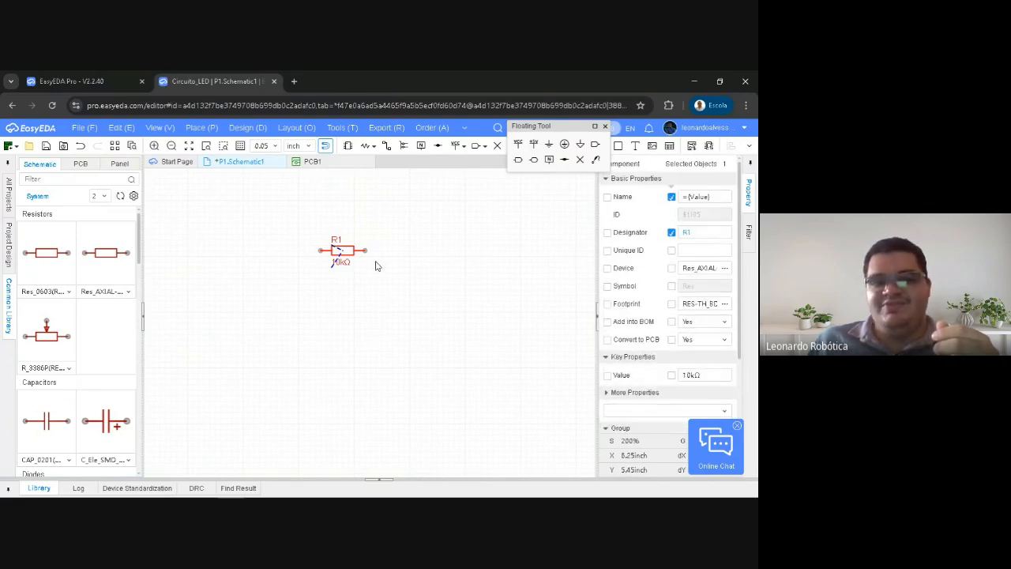
Set the Name property of resistor R1 to 470R
{"action": "left_click", "coordinate": [411, 289]}
{"action": "left_click", "coordinate": [342, 249]}
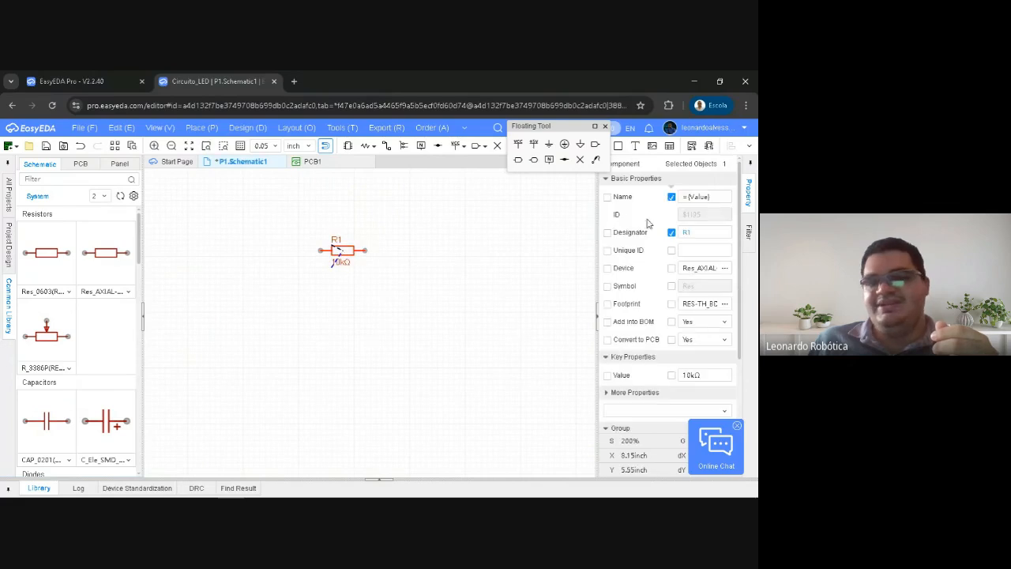
{"action": "left_click", "coordinate": [712, 196]}
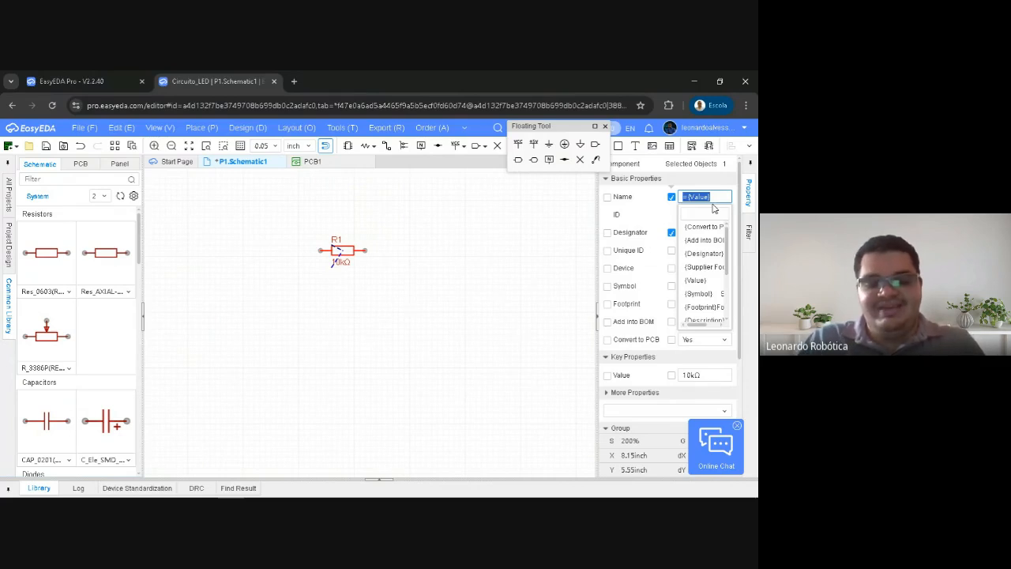
{"action": "type", "text": "470R"}
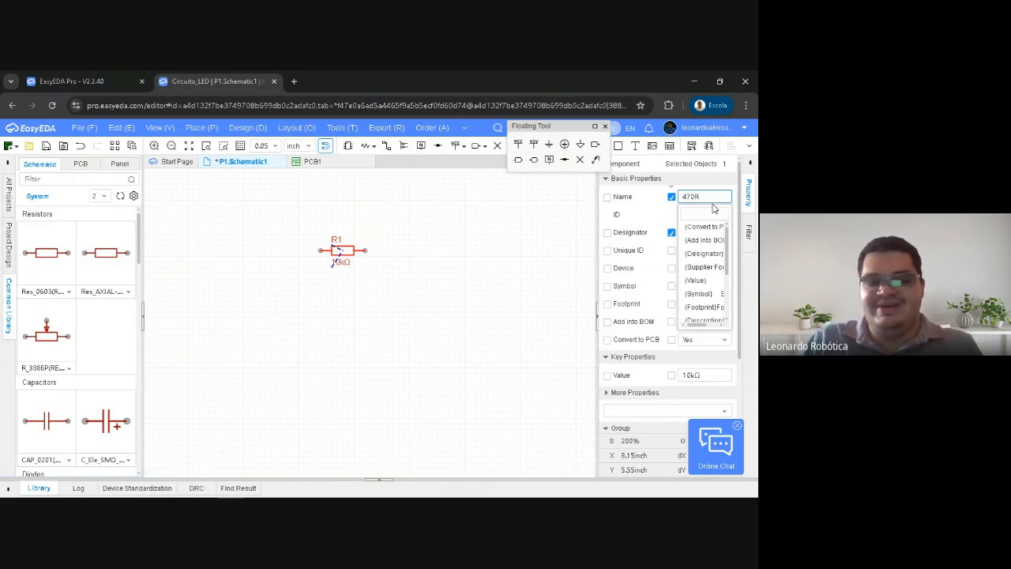
{"action": "key", "text": "Return"}
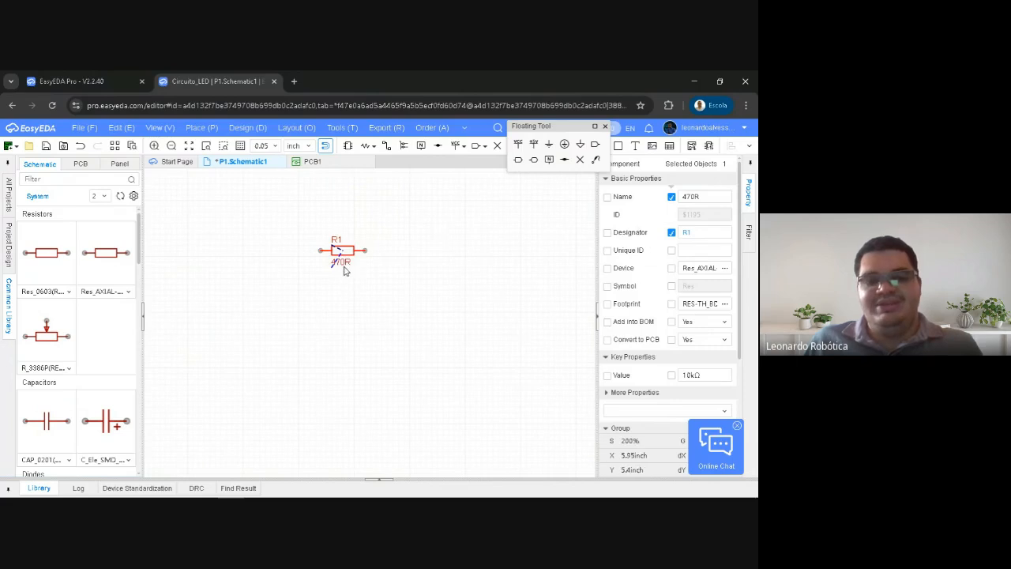
Reposition resistor R1 in several small moves, leaving it slightly to the right of its earlier spot
{"action": "left_click", "coordinate": [398, 251]}
{"action": "left_click_drag", "start_coordinate": [349, 253], "coordinate": [370, 247]}
{"action": "left_click", "coordinate": [284, 234]}
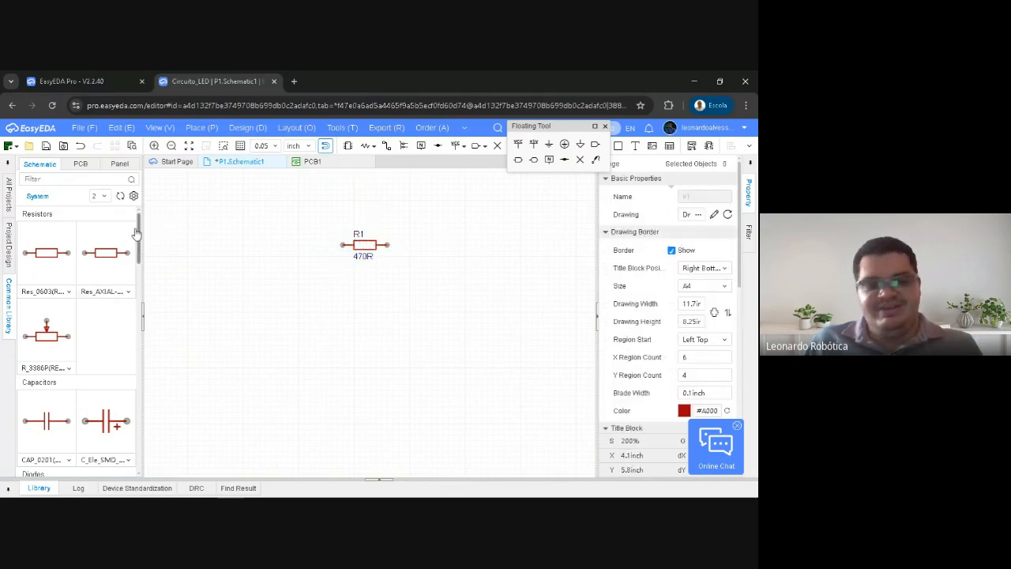
{"action": "scroll", "coordinate": [130, 248], "scroll_direction": "down", "scroll_amount": 3}
{"action": "scroll", "coordinate": [128, 250], "scroll_direction": "up", "scroll_amount": 3}
{"action": "scroll", "coordinate": [126, 252], "scroll_direction": "down", "scroll_amount": 3}
{"action": "scroll", "coordinate": [124, 251], "scroll_direction": "up", "scroll_amount": 3}
{"action": "left_click_drag", "start_coordinate": [358, 241], "coordinate": [355, 262]}
{"action": "left_click", "coordinate": [433, 254]}
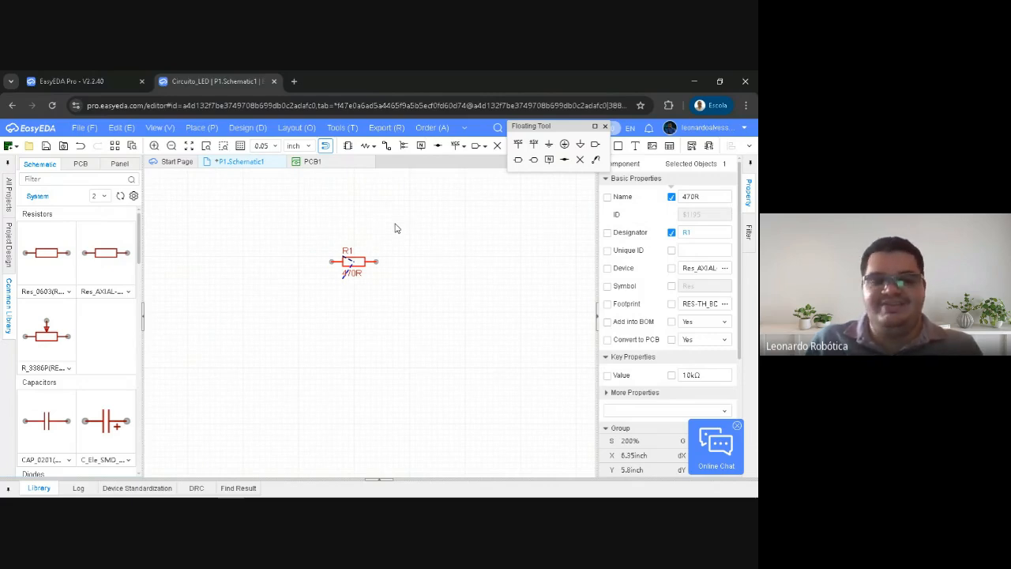
{"action": "left_click", "coordinate": [372, 228]}
{"action": "left_click_drag", "start_coordinate": [351, 261], "coordinate": [369, 255]}
{"action": "left_click", "coordinate": [326, 235]}
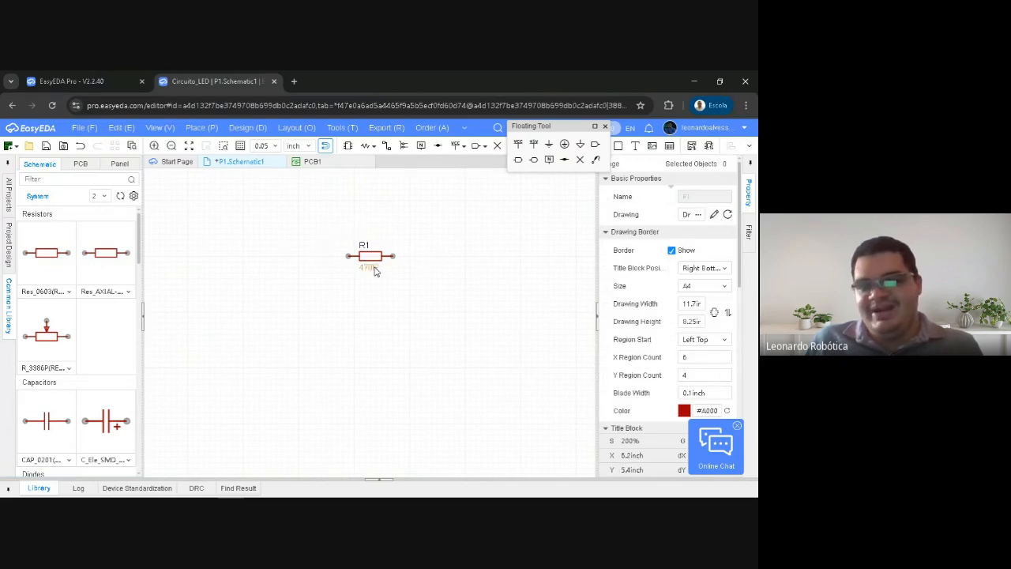
{"action": "left_click_drag", "start_coordinate": [368, 256], "coordinate": [368, 255]}
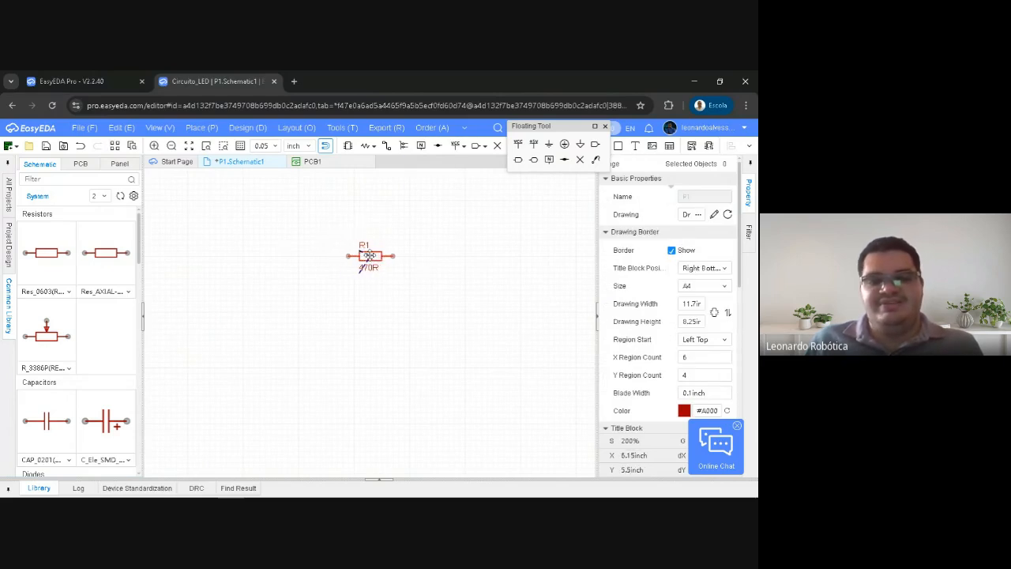
{"action": "left_click", "coordinate": [341, 241]}
{"action": "left_click", "coordinate": [367, 260]}
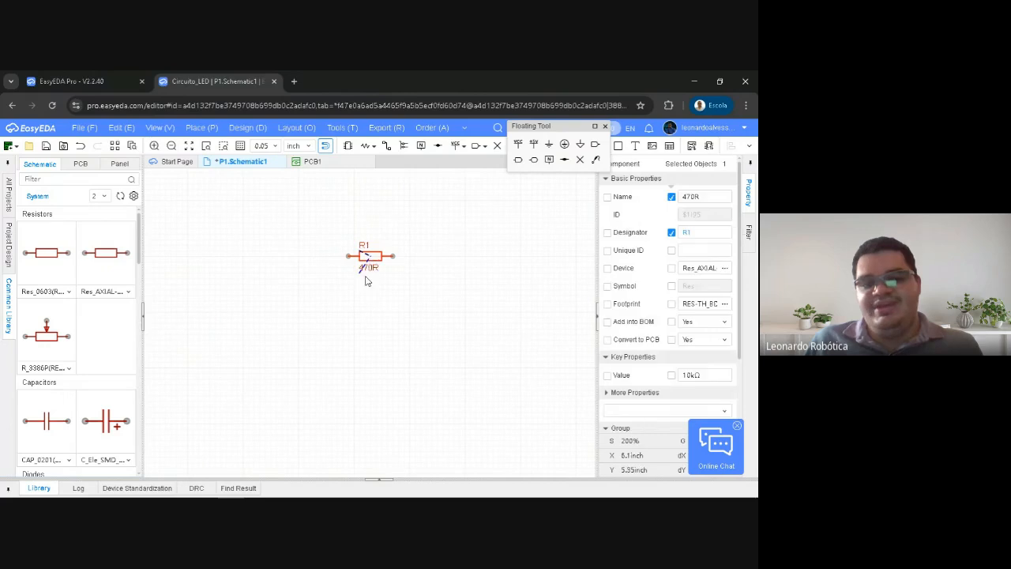
{"action": "left_click", "coordinate": [487, 295]}
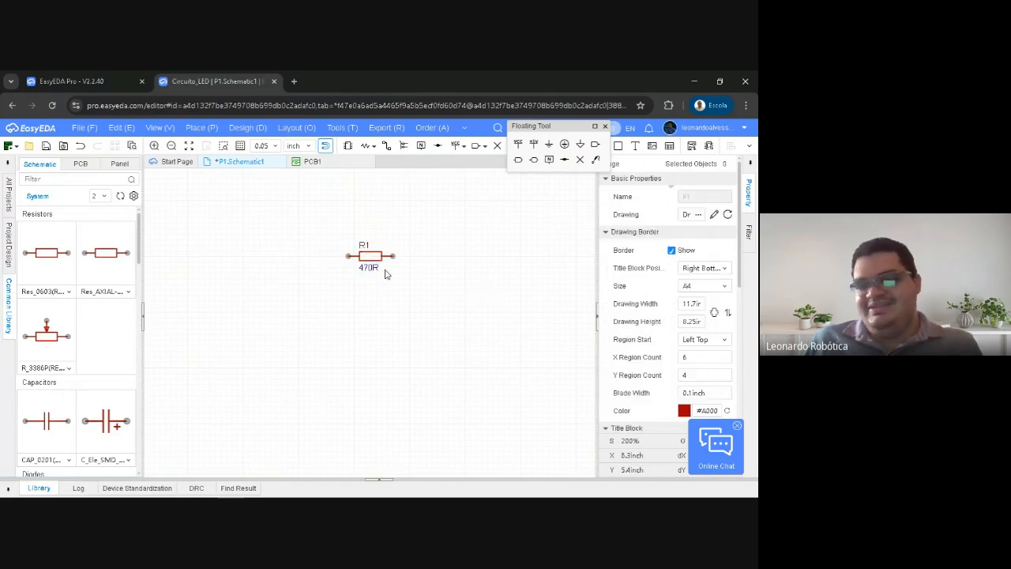
{"action": "left_click_drag", "start_coordinate": [369, 261], "coordinate": [357, 260]}
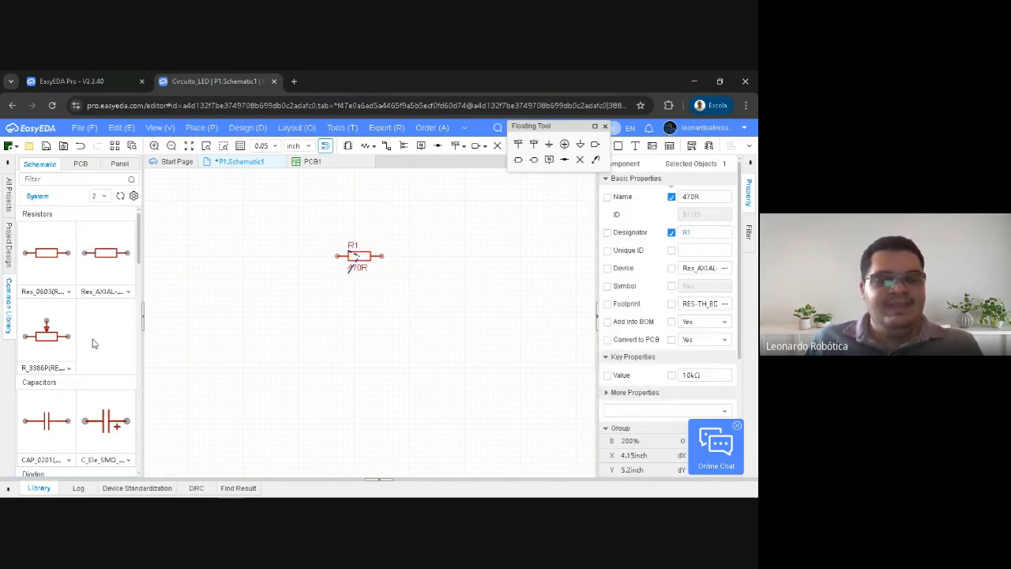
Place an LED_TH-R through-hole LED from the Diodes group below and to the right of R1, rotated vertically to point downward
{"action": "scroll", "coordinate": [92, 343], "scroll_direction": "down", "scroll_amount": 3}
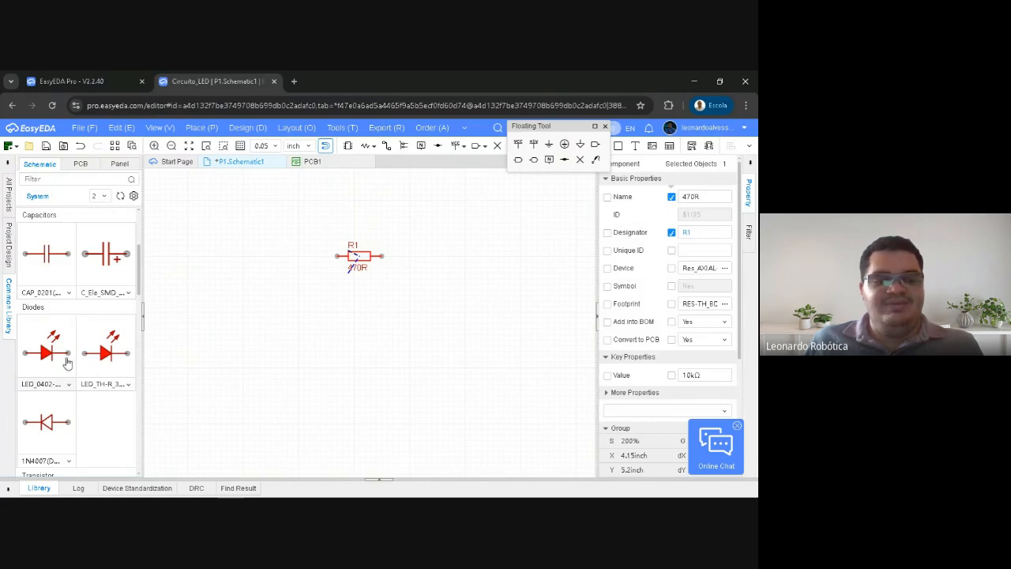
{"action": "scroll", "coordinate": [122, 339], "scroll_direction": "down", "scroll_amount": 1}
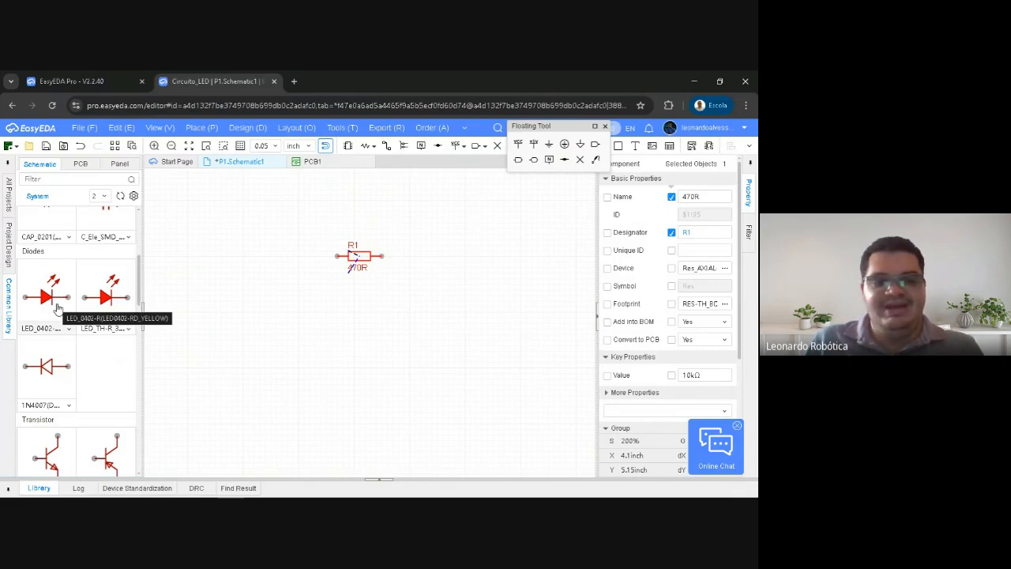
{"action": "left_click", "coordinate": [115, 304]}
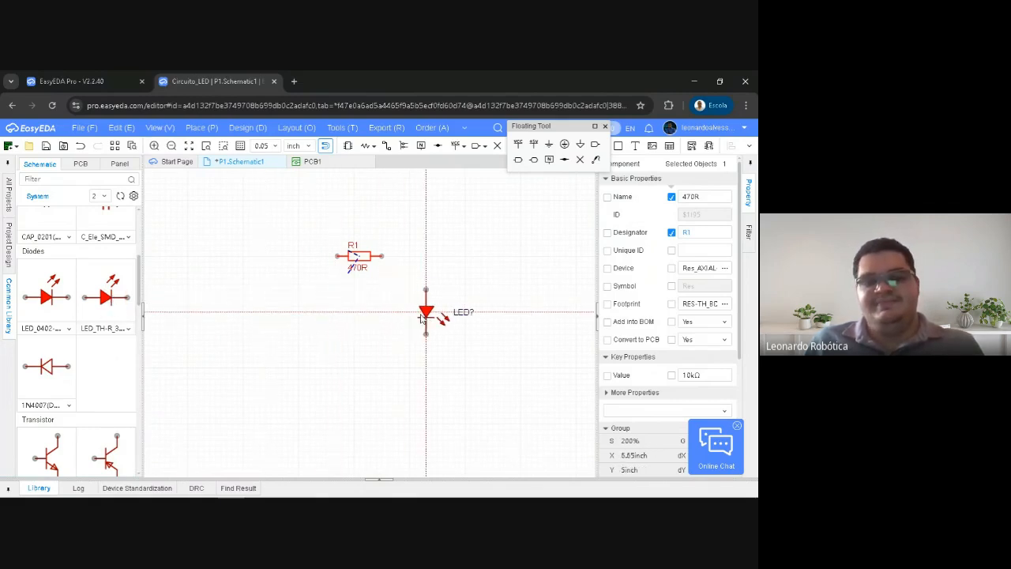
{"action": "key", "text": "space"}
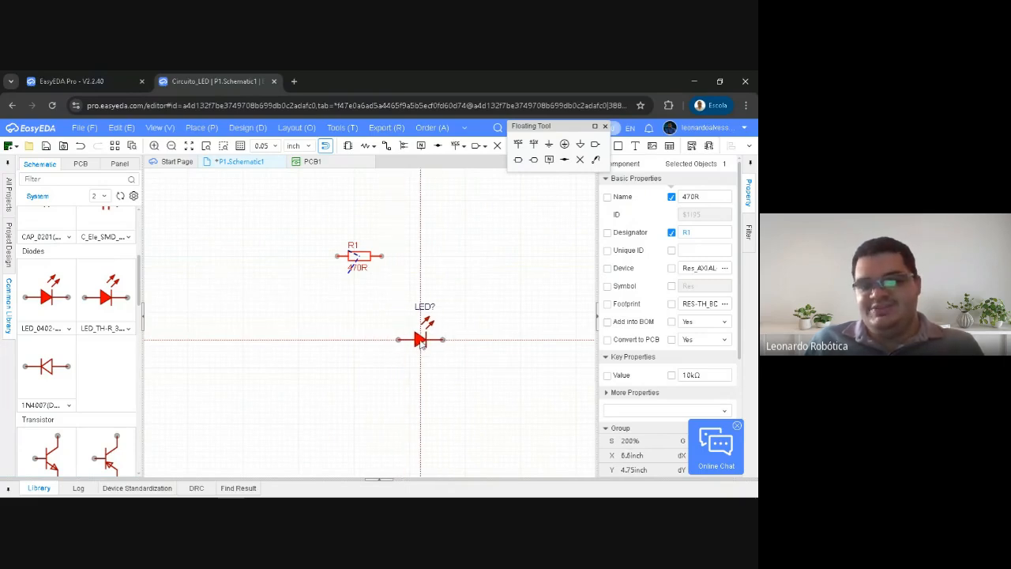
{"action": "key", "text": "space"}
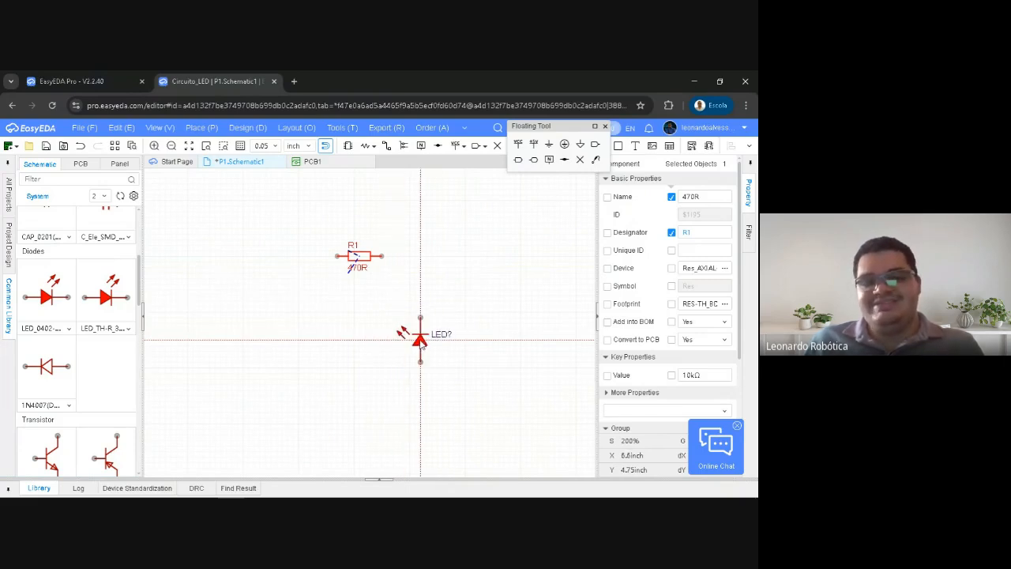
{"action": "key", "text": "space"}
{"action": "key", "text": "space"}
{"action": "key", "text": "space"}
{"action": "key", "text": "space"}
{"action": "key", "text": "space"}
{"action": "key", "text": "space"}
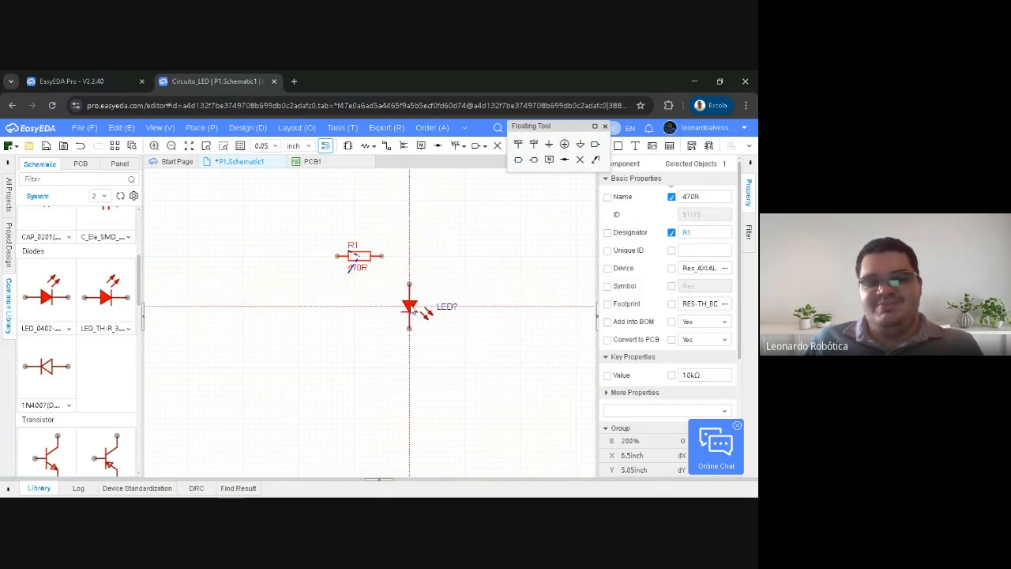
{"action": "left_click", "coordinate": [397, 305]}
{"action": "key", "text": "Escape"}
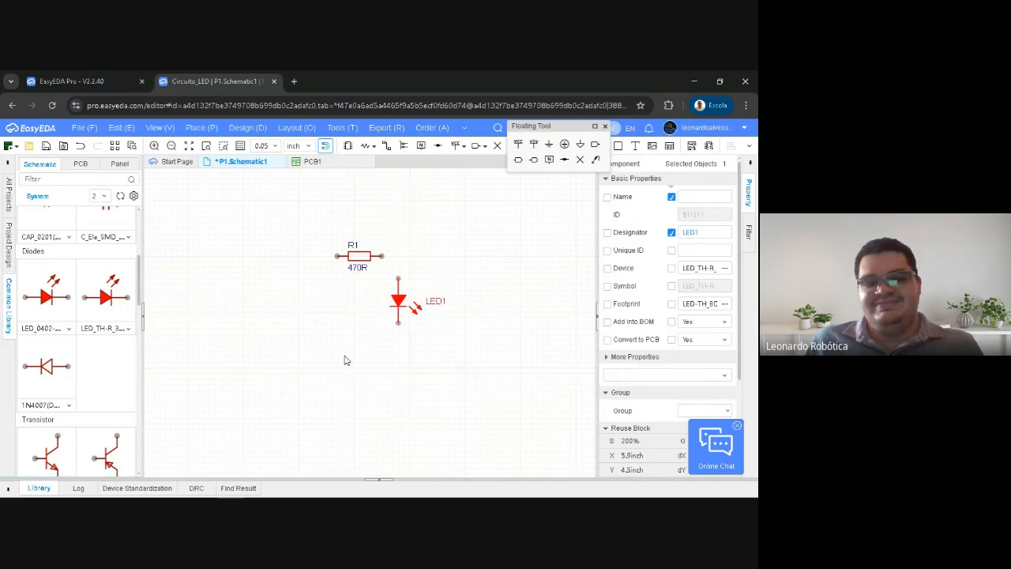
Select LED1 on the sheet to show its component properties
{"action": "left_click", "coordinate": [359, 309]}
{"action": "right_click_drag", "start_coordinate": [358, 309], "coordinate": [403, 320]}
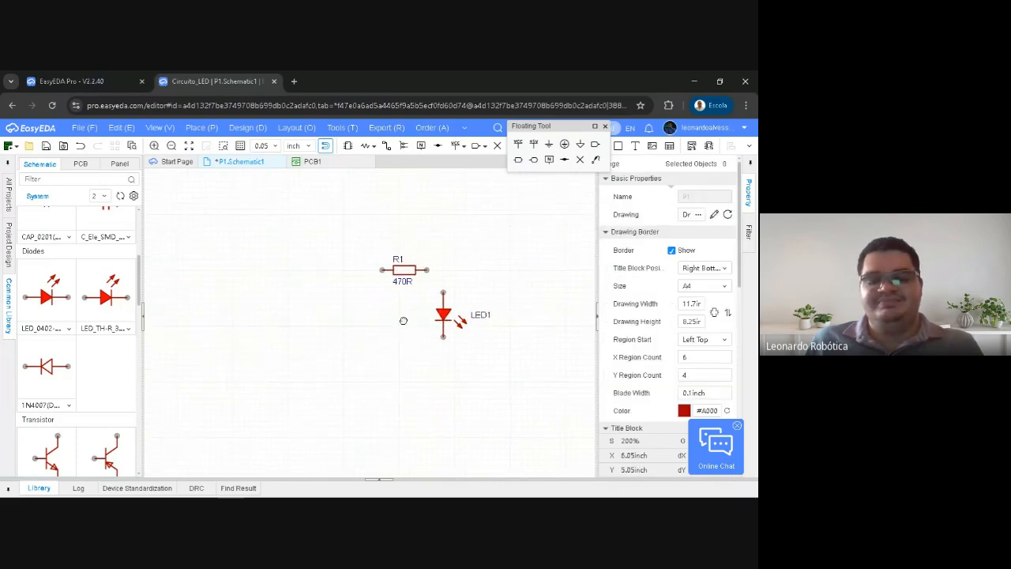
{"action": "left_click", "coordinate": [443, 317]}
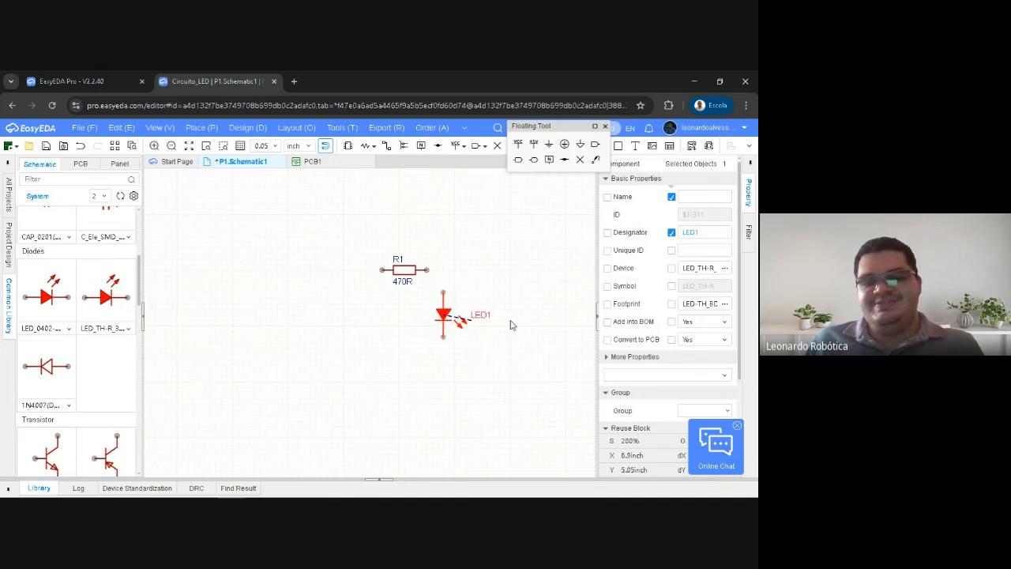
Rotate LED1 through a full turn in quarter-turn increments, back to pointing downward
{"action": "key", "text": "space"}
{"action": "key", "text": "space"}
{"action": "key", "text": "space"}
{"action": "key", "text": "space"}
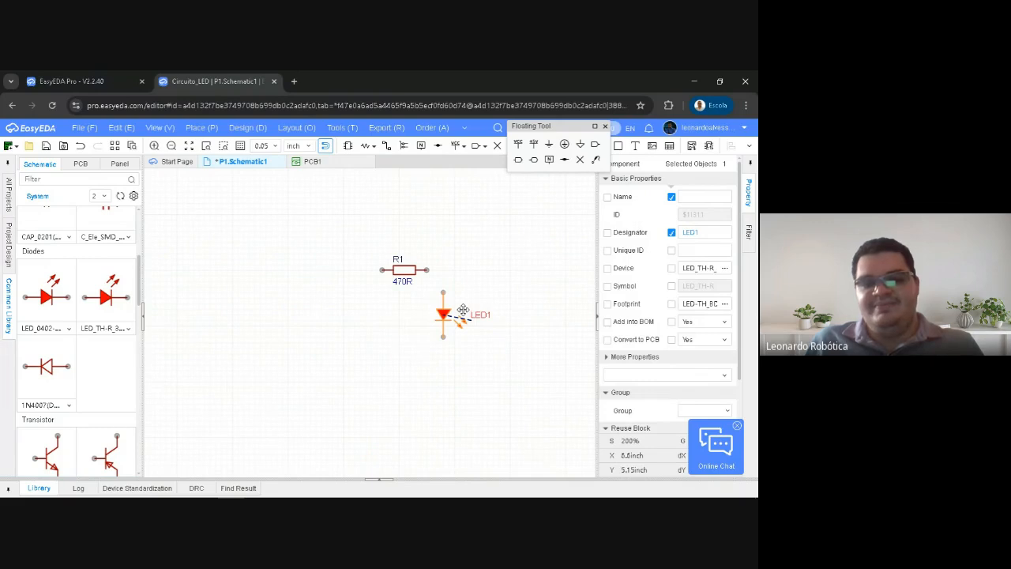
Shift LED1 slightly to the right on the sheet
{"action": "left_click_drag", "start_coordinate": [443, 314], "coordinate": [442, 314]}
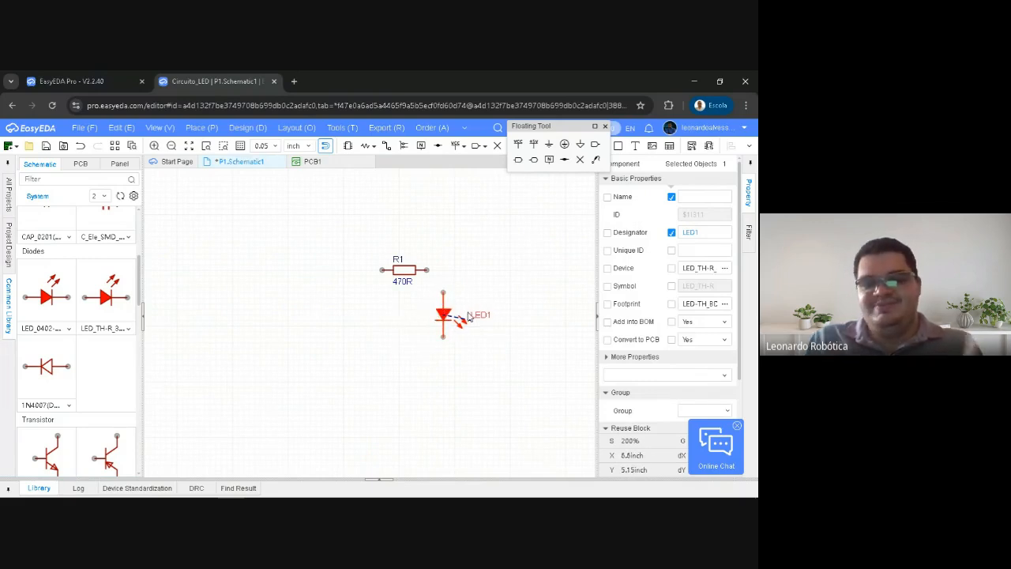
{"action": "left_click", "coordinate": [414, 320]}
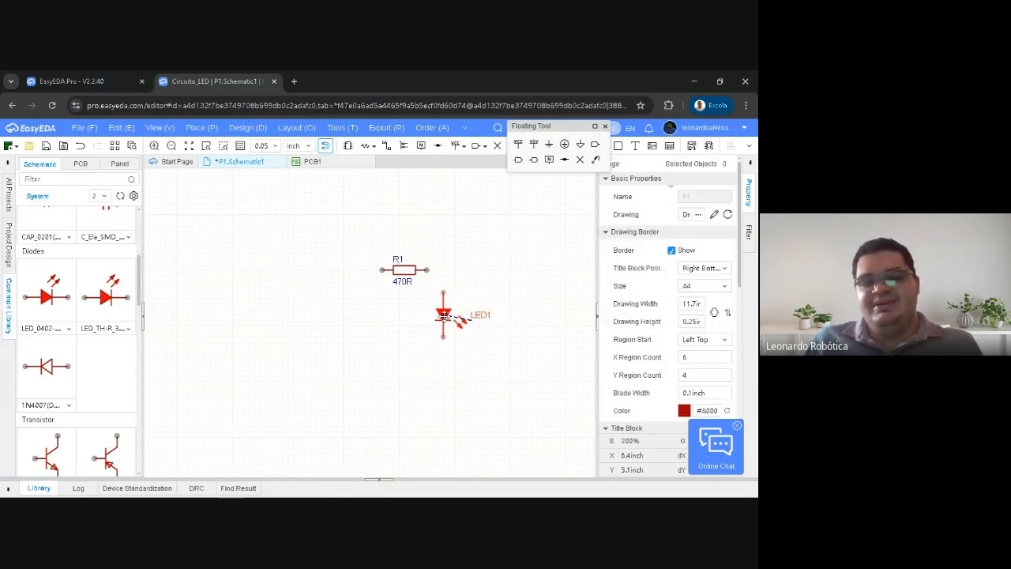
{"action": "left_click_drag", "start_coordinate": [444, 316], "coordinate": [449, 316]}
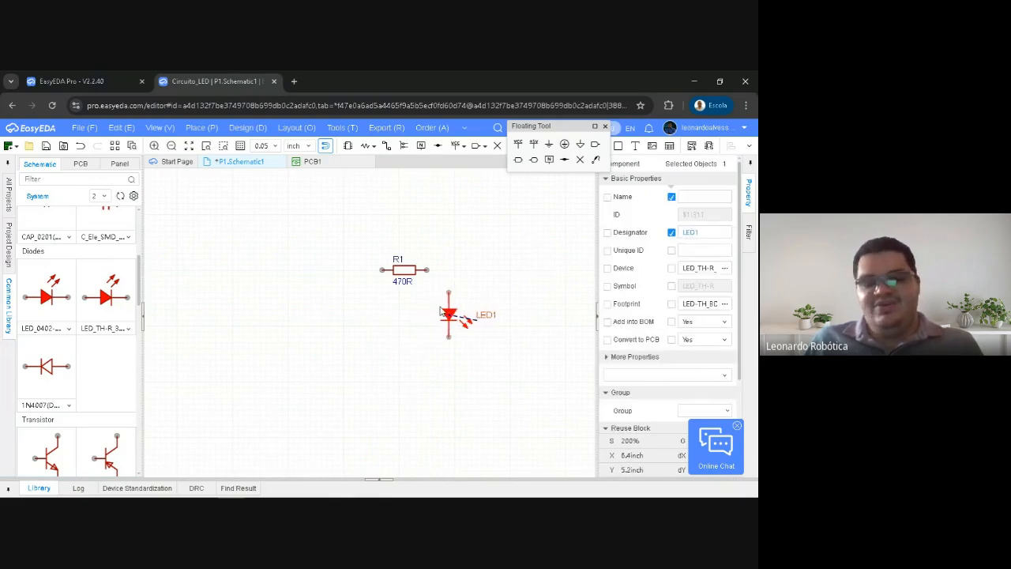
Cycle LED1 through its horizontal and vertical orientations, finish with it pointing downward, and deselect it
{"action": "key", "text": "space"}
{"action": "key", "text": "space"}
{"action": "key", "text": "space"}
{"action": "key", "text": "space"}
{"action": "key", "text": "space"}
{"action": "key", "text": "space"}
{"action": "key", "text": "space"}
{"action": "key", "text": "space"}
{"action": "key", "text": "space"}
{"action": "key", "text": "space"}
{"action": "key", "text": "space"}
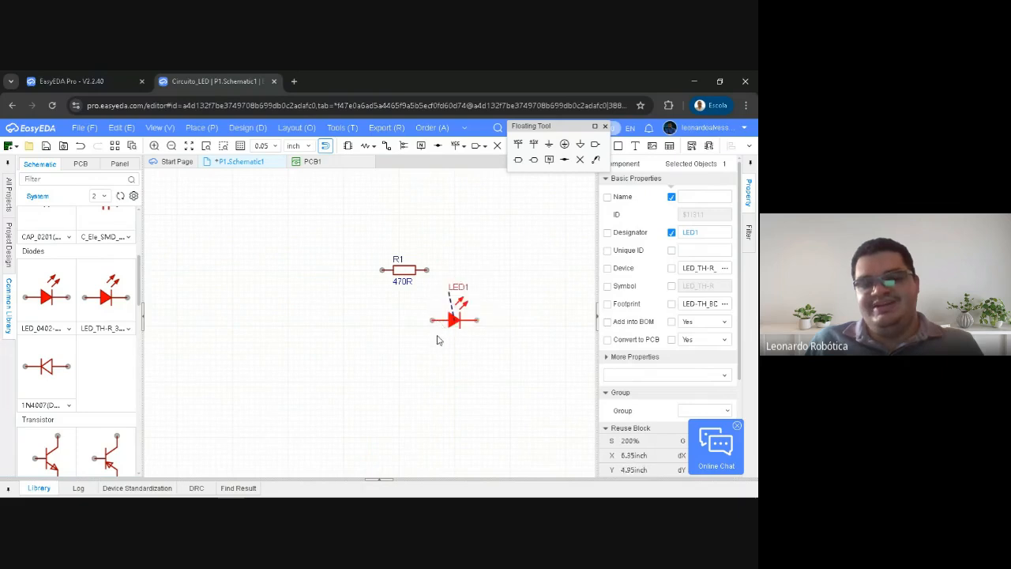
{"action": "key", "text": "space"}
{"action": "key", "text": "space"}
{"action": "key", "text": "space"}
{"action": "key", "text": "space"}
{"action": "key", "text": "space"}
{"action": "key", "text": "space"}
{"action": "key", "text": "space"}
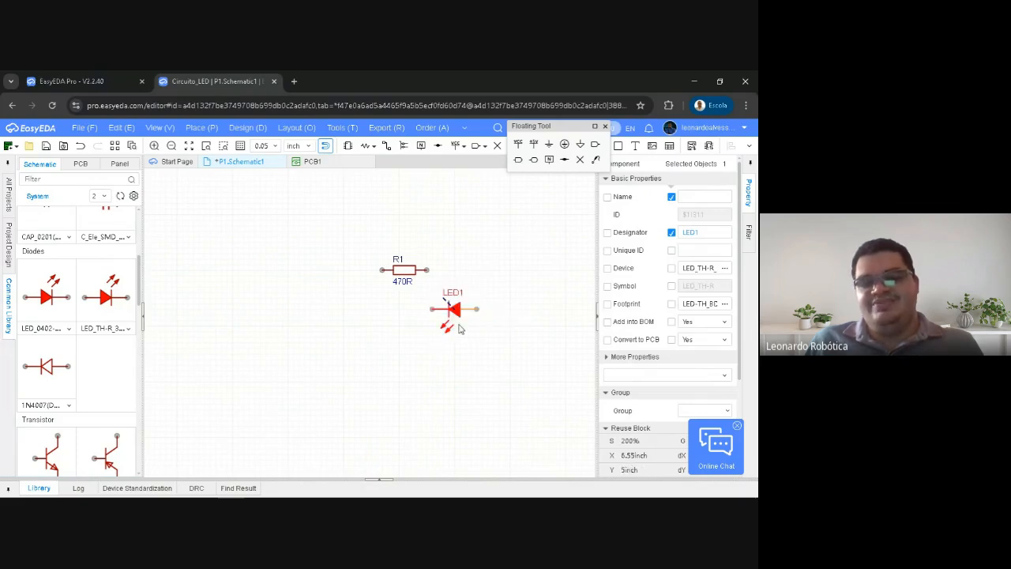
{"action": "key", "text": "space"}
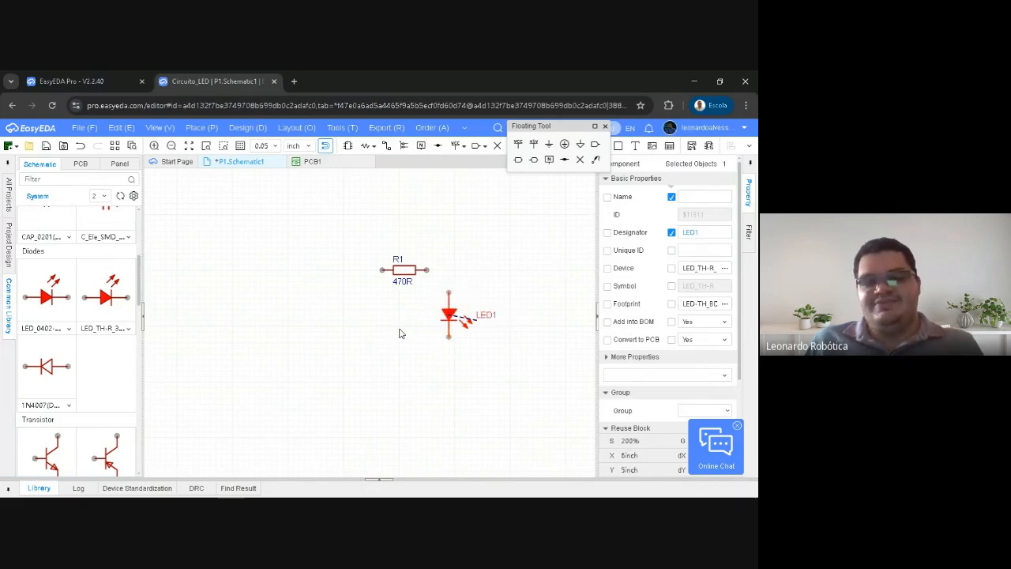
{"action": "left_click", "coordinate": [401, 331]}
Look through the resistor, capacitor, diode and transistor groups of the Common Library
{"action": "right_click_drag", "start_coordinate": [301, 315], "coordinate": [269, 299]}
{"action": "right_click_drag", "start_coordinate": [310, 245], "coordinate": [293, 246]}
{"action": "right_click_drag", "start_coordinate": [336, 341], "coordinate": [337, 322]}
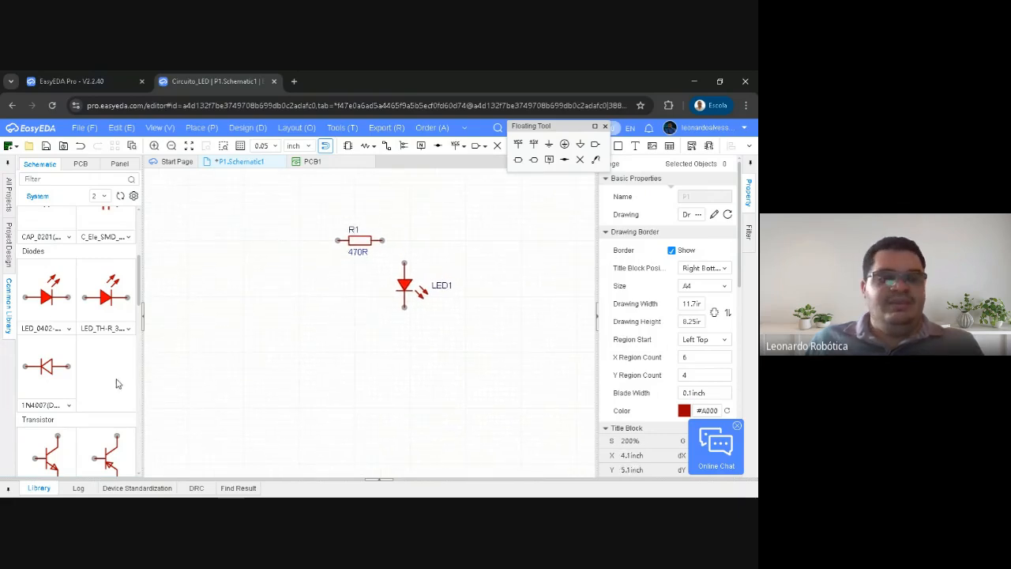
{"action": "scroll", "coordinate": [118, 384], "scroll_direction": "down", "scroll_amount": 5}
{"action": "scroll", "coordinate": [90, 334], "scroll_direction": "up", "scroll_amount": 5}
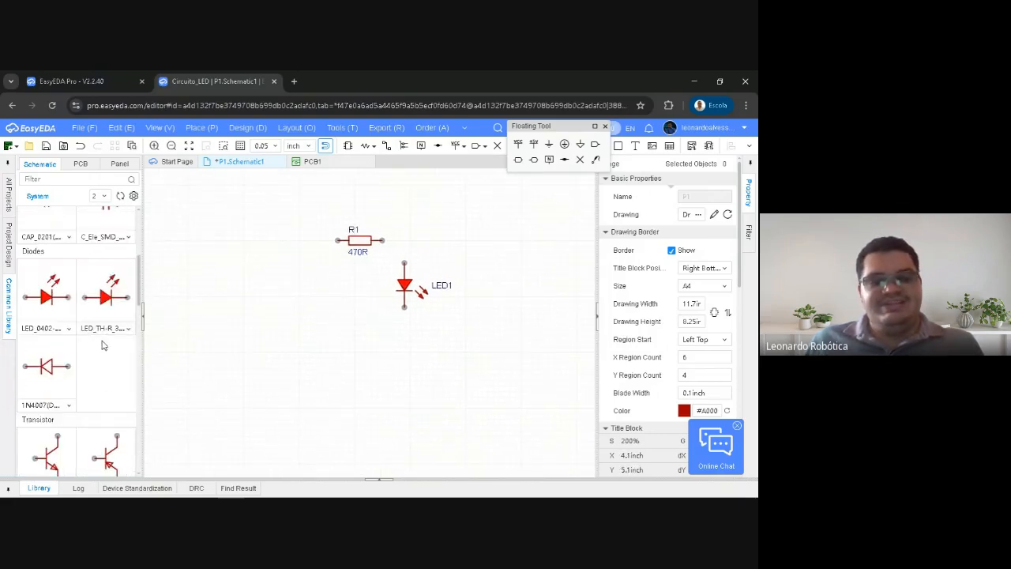
{"action": "scroll", "coordinate": [103, 343], "scroll_direction": "down", "scroll_amount": 1}
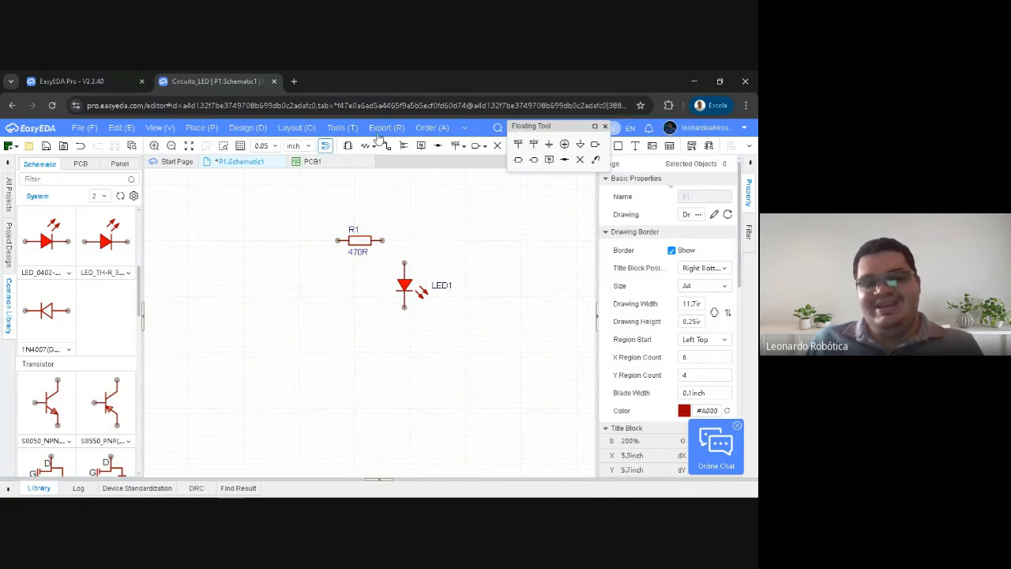
{"action": "scroll", "coordinate": [117, 316], "scroll_direction": "down", "scroll_amount": 5}
{"action": "scroll", "coordinate": [117, 316], "scroll_direction": "down", "scroll_amount": 4}
{"action": "scroll", "coordinate": [107, 312], "scroll_direction": "up", "scroll_amount": 8}
{"action": "scroll", "coordinate": [106, 306], "scroll_direction": "up", "scroll_amount": 3}
{"action": "scroll", "coordinate": [107, 300], "scroll_direction": "down", "scroll_amount": 8}
{"action": "scroll", "coordinate": [111, 299], "scroll_direction": "up", "scroll_amount": 9}
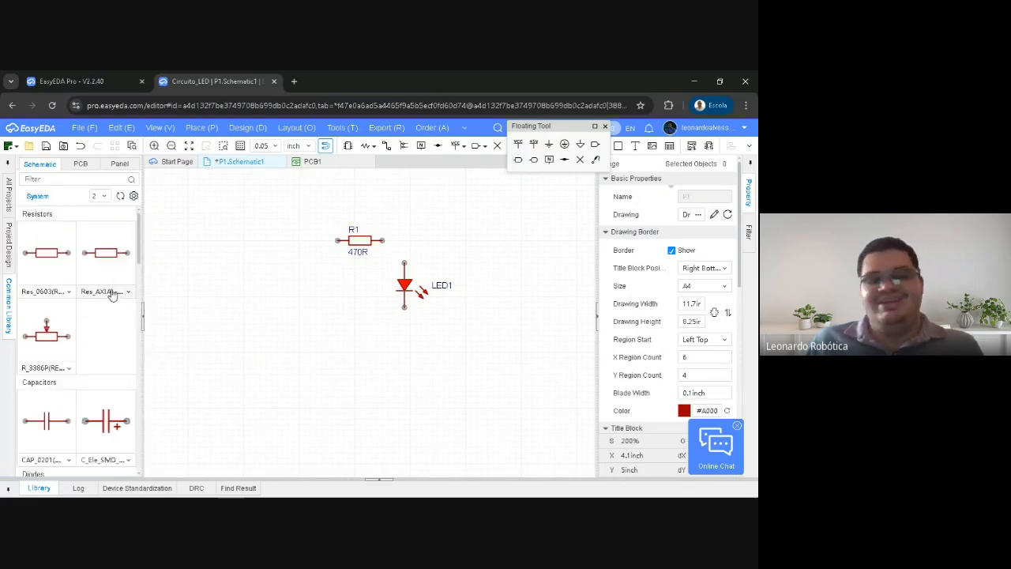
Open the Device/Reuse Block component search and look through the parts listed under LCSC Electronics
{"action": "mouse_move", "coordinate": [279, 255]}
{"action": "right_mouse_down"}
{"action": "mouse_move", "coordinate": [277, 271]}
{"action": "mouse_move", "coordinate": [289, 271]}
{"action": "right_mouse_up"}
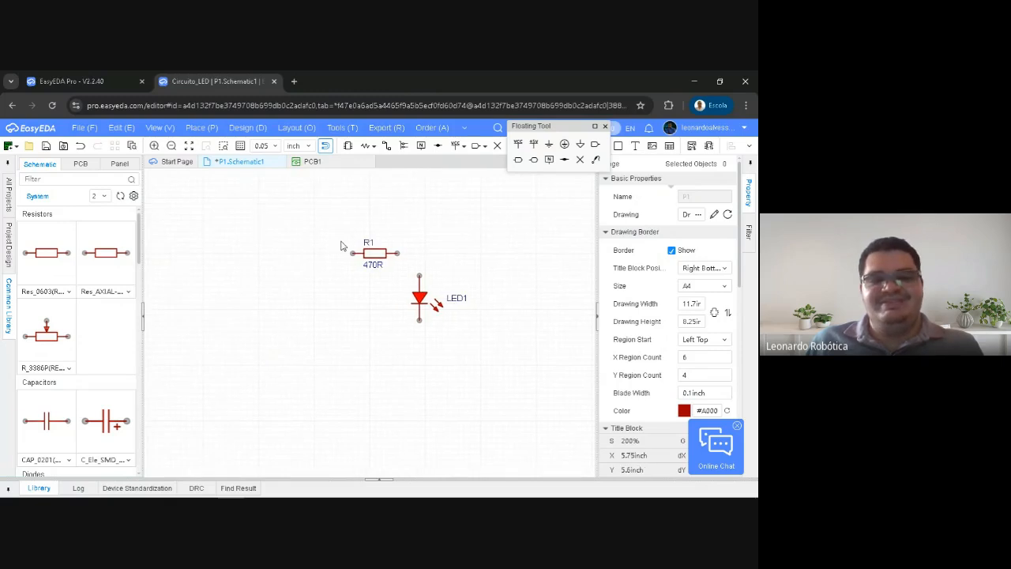
{"action": "left_click", "coordinate": [348, 147]}
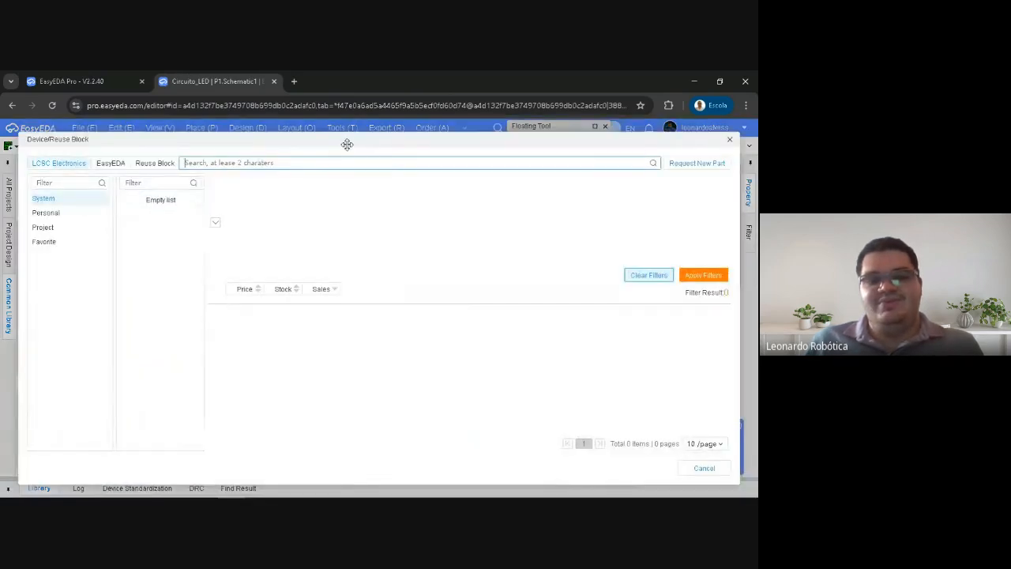
{"action": "left_click", "coordinate": [731, 140]}
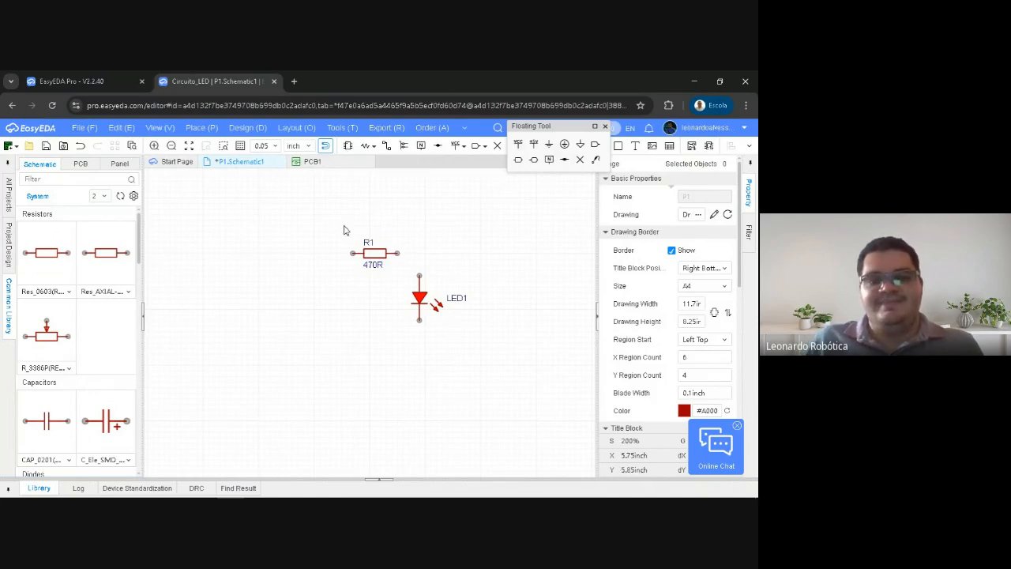
{"action": "key", "text": "shift+f"}
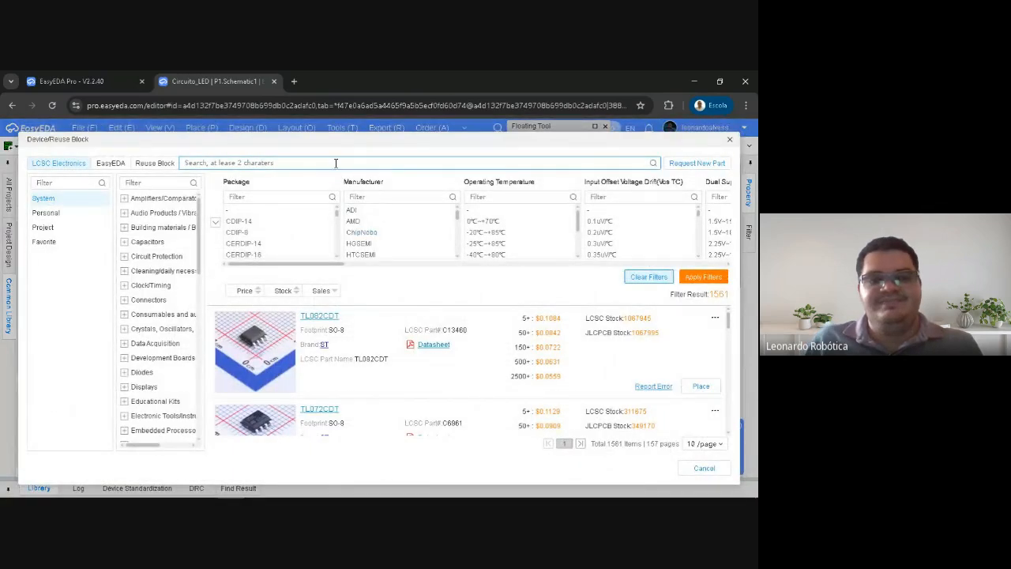
{"action": "left_click_drag", "start_coordinate": [324, 143], "coordinate": [357, 132]}
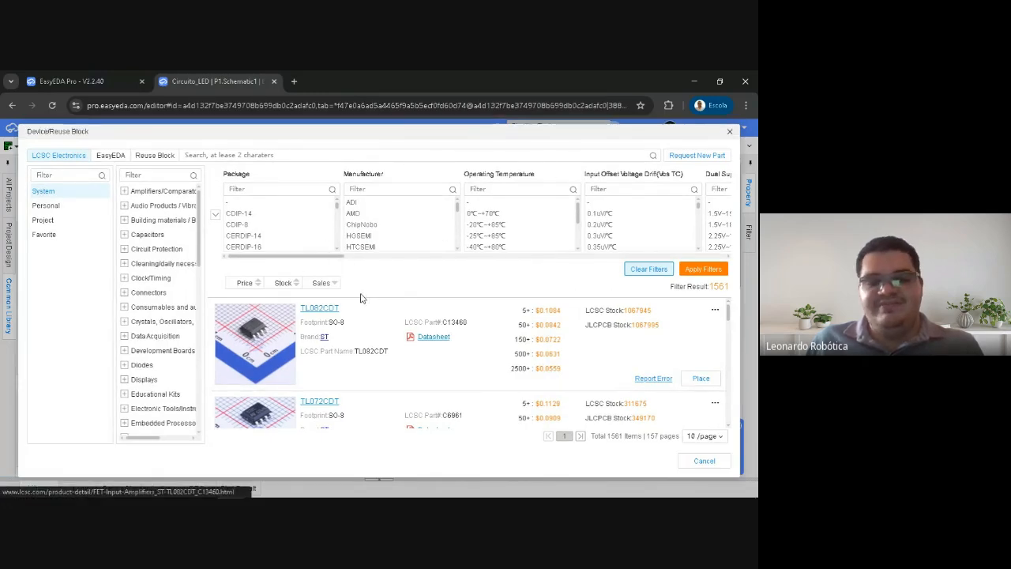
{"action": "scroll", "coordinate": [384, 365], "scroll_direction": "down", "scroll_amount": 1}
{"action": "scroll", "coordinate": [363, 365], "scroll_direction": "down", "scroll_amount": 2}
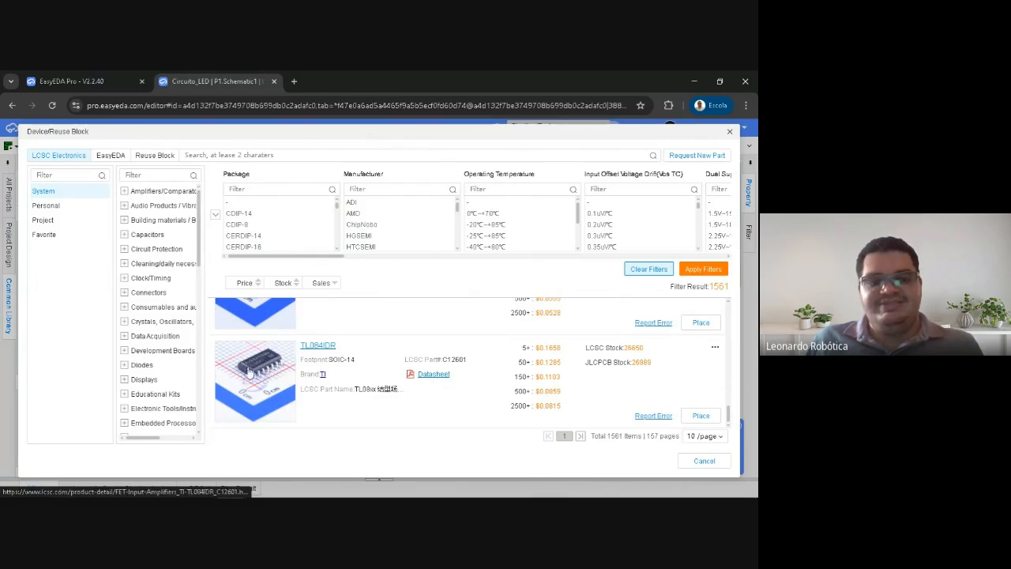
{"action": "scroll", "coordinate": [249, 372], "scroll_direction": "up", "scroll_amount": 2}
{"action": "scroll", "coordinate": [249, 371], "scroll_direction": "up", "scroll_amount": 2}
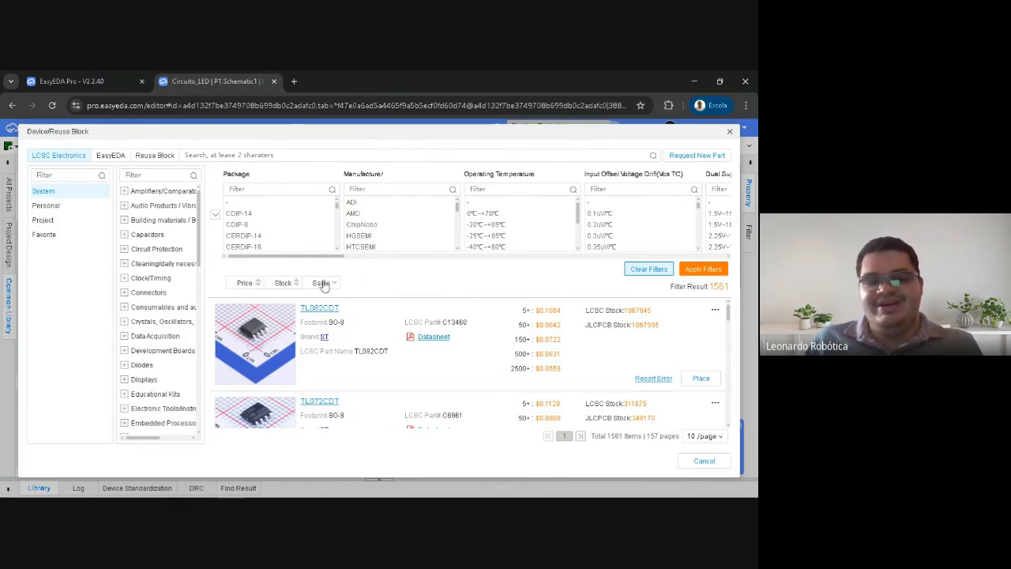
Open the TL082CDT product page on LCSC and examine its manufacturer and LCSC part numbers
{"action": "left_click", "coordinate": [262, 333]}
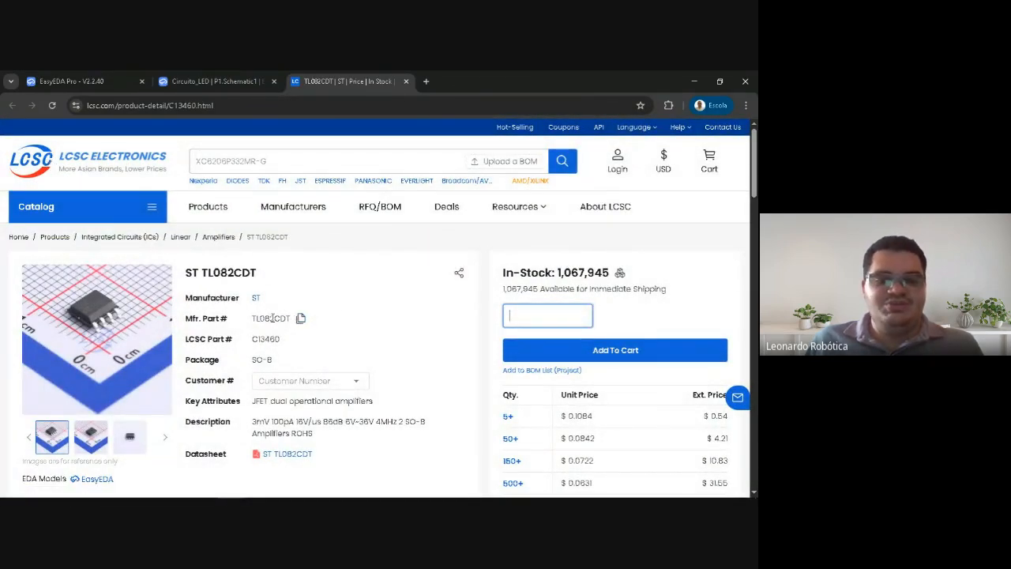
{"action": "left_click_drag", "start_coordinate": [253, 322], "coordinate": [282, 320]}
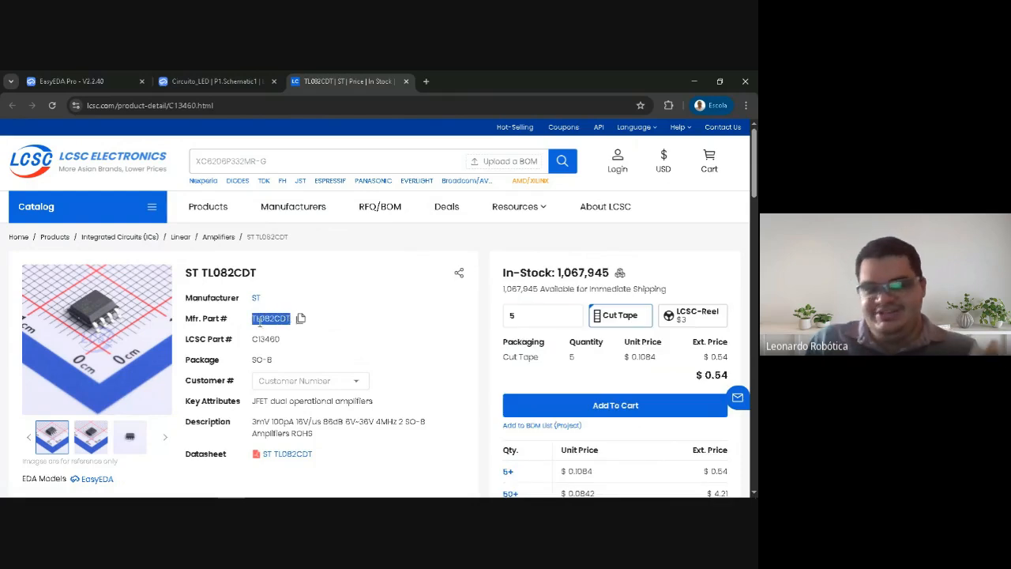
{"action": "left_click_drag", "start_coordinate": [253, 338], "coordinate": [282, 339]}
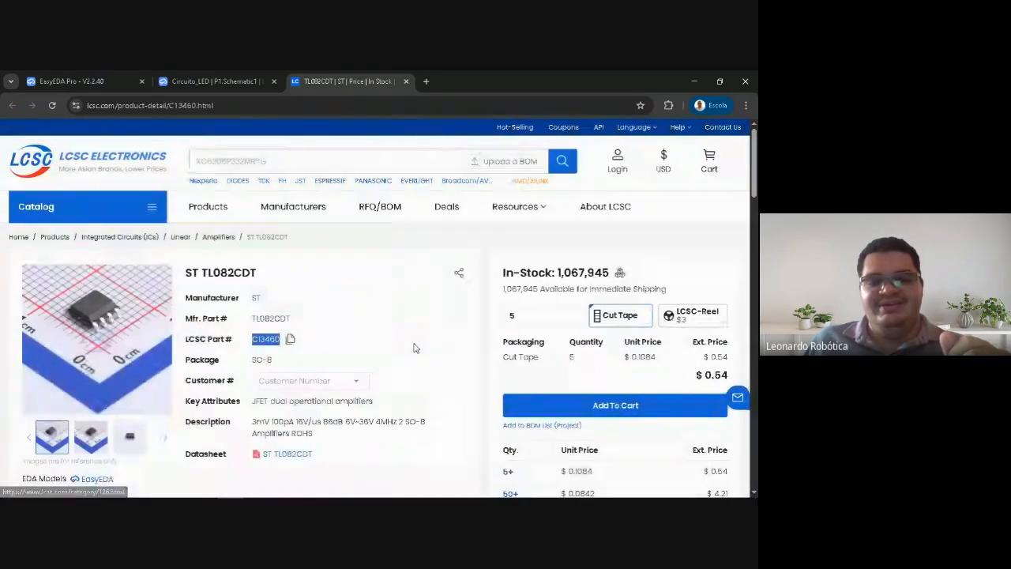
{"action": "left_click", "coordinate": [414, 348]}
{"action": "left_click_drag", "start_coordinate": [253, 339], "coordinate": [281, 340]}
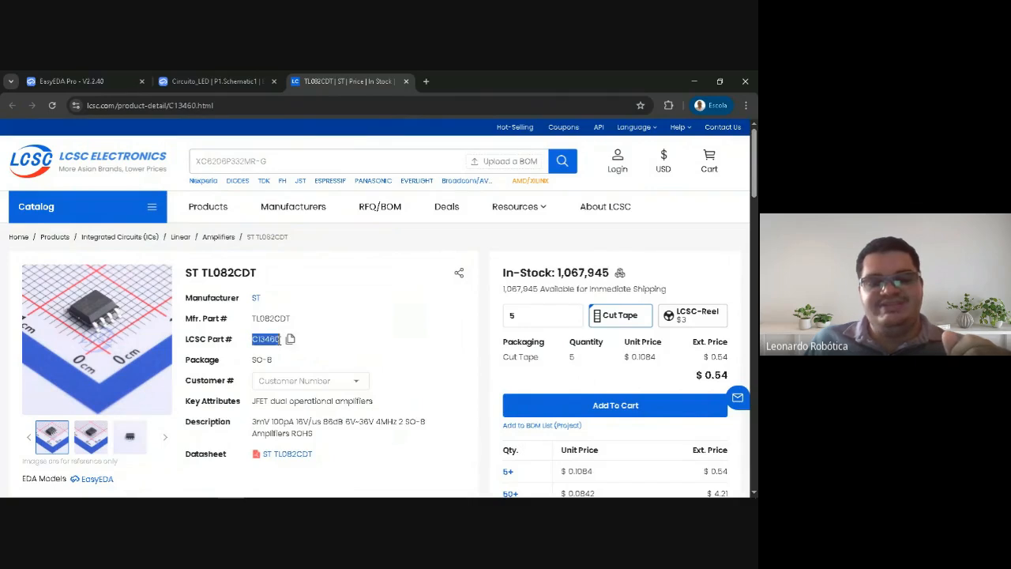
Copy the LCSC part number of the TL082CDT and point out the part-number fields on its product page
{"action": "left_click", "coordinate": [241, 161]}
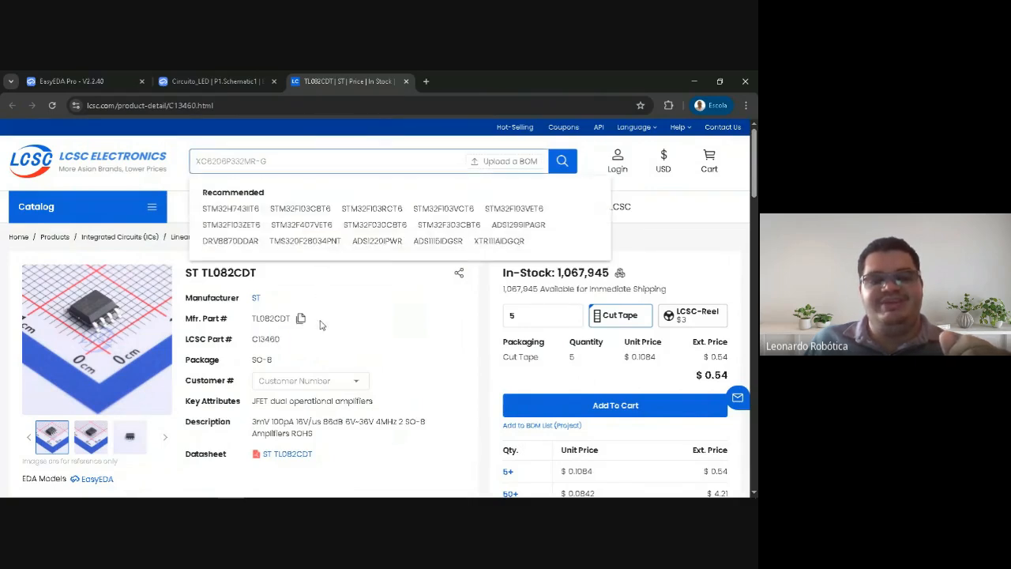
{"action": "left_click_drag", "start_coordinate": [252, 319], "coordinate": [293, 320]}
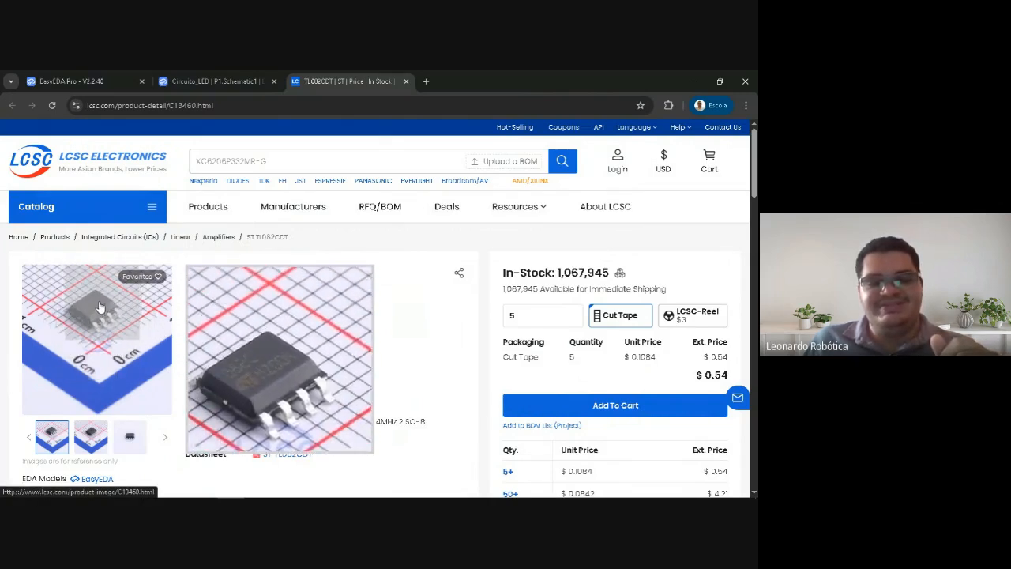
{"action": "left_click", "coordinate": [289, 340]}
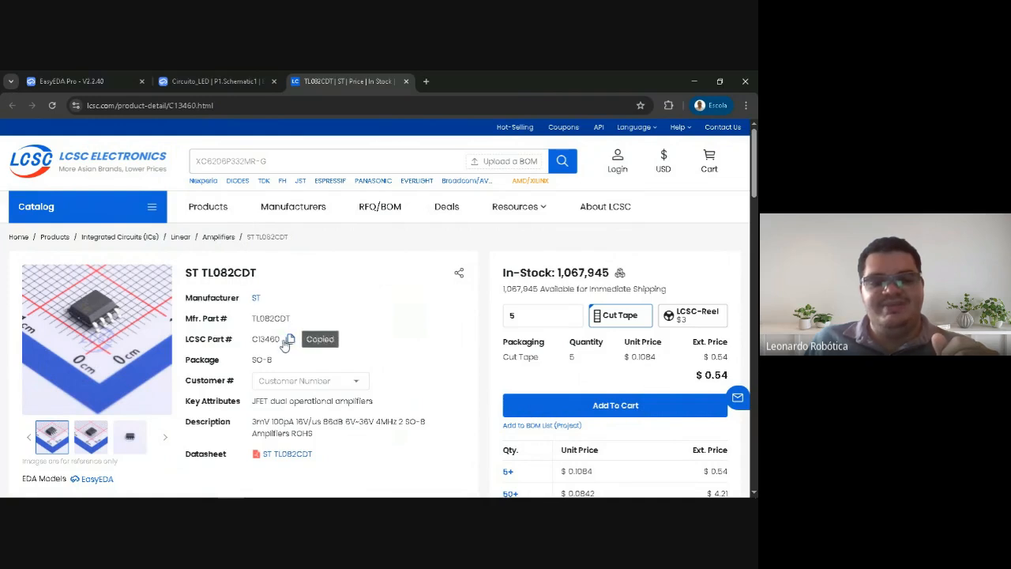
{"action": "left_click_drag", "start_coordinate": [237, 339], "coordinate": [184, 338]}
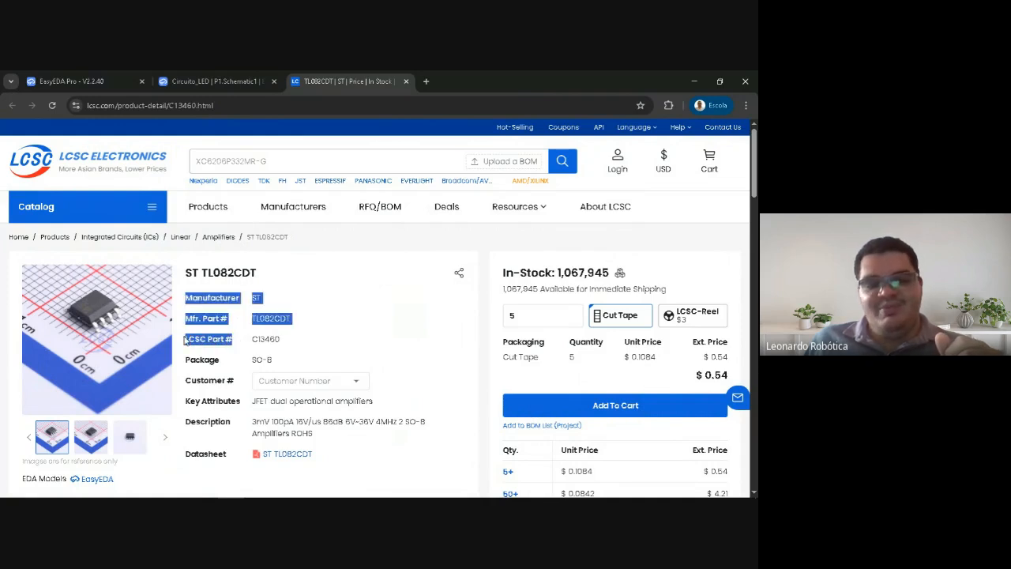
{"action": "left_click", "coordinate": [191, 356]}
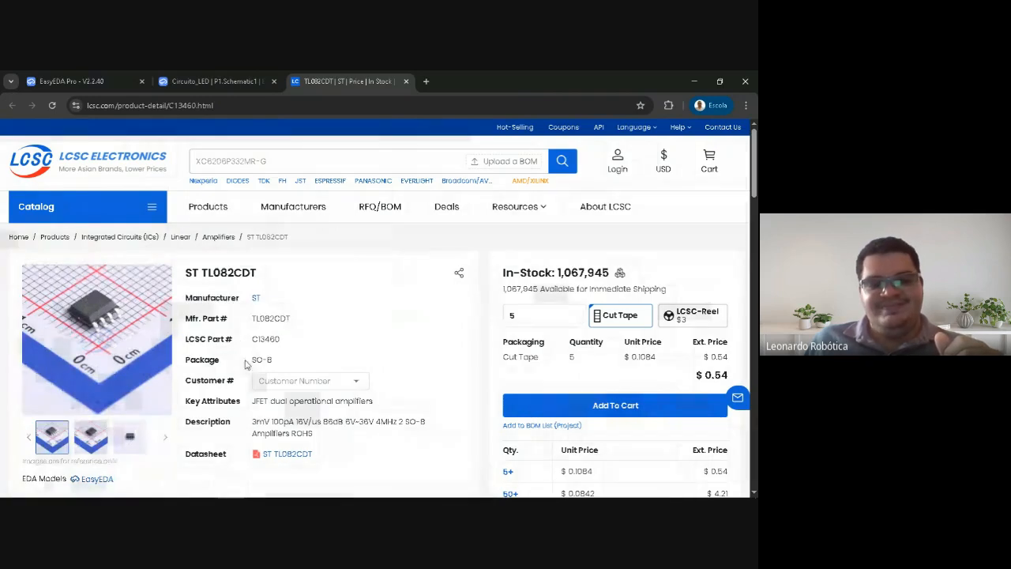
{"action": "mouse_move", "coordinate": [107, 316]}
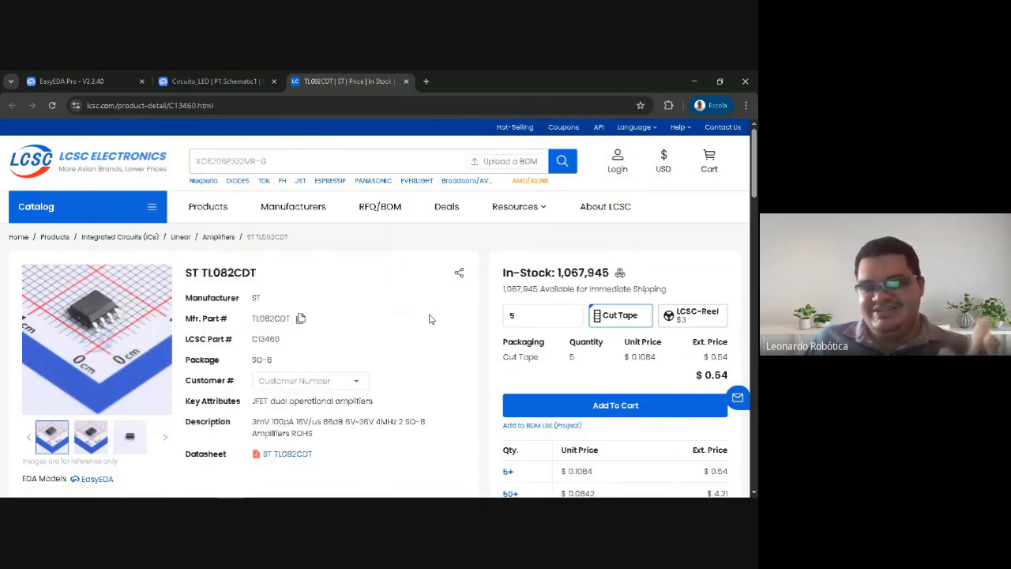
Return to the Circuito_LED schematic in EasyEDA Pro, dismissing the component search and closing the LCSC product page
{"action": "left_click", "coordinate": [212, 81]}
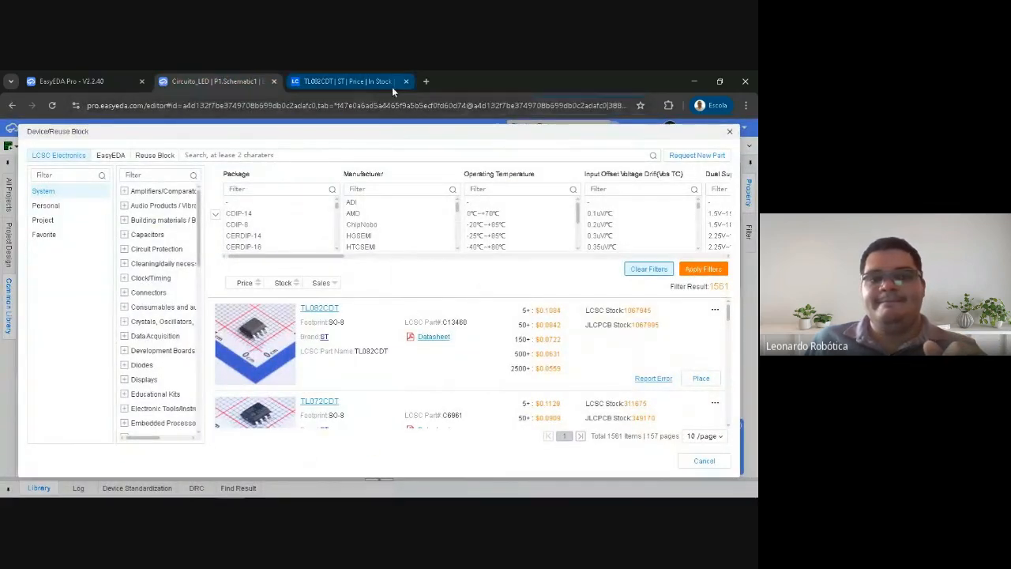
{"action": "left_click", "coordinate": [729, 131]}
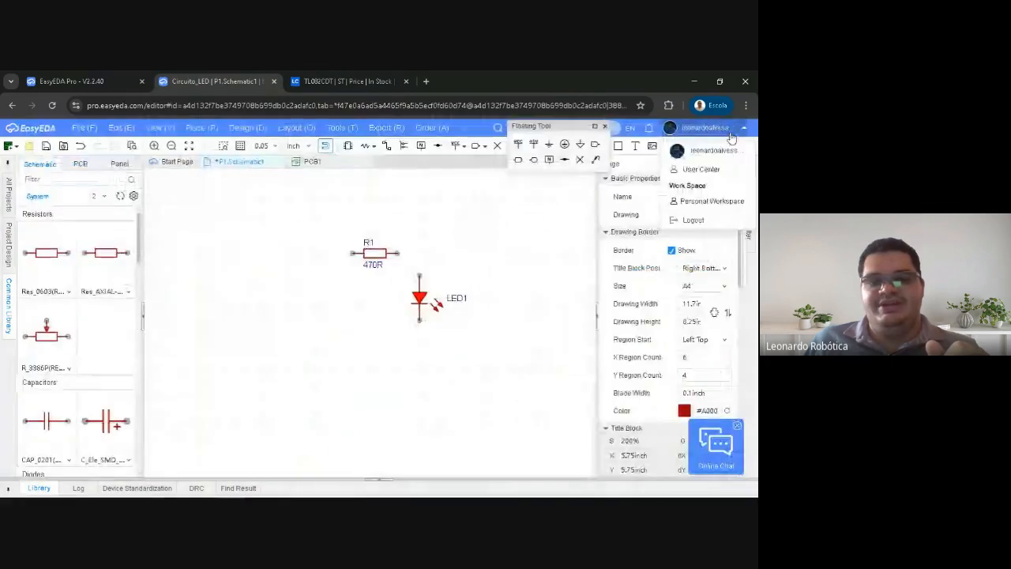
{"action": "mouse_move", "coordinate": [204, 487]}
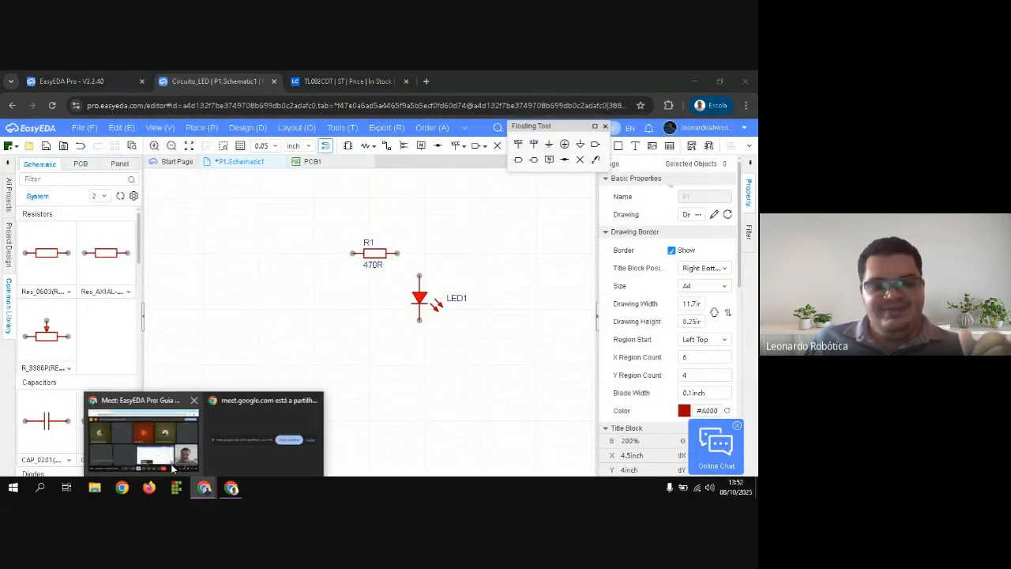
{"action": "left_click", "coordinate": [232, 489]}
{"action": "right_click_drag", "start_coordinate": [287, 258], "coordinate": [279, 258]}
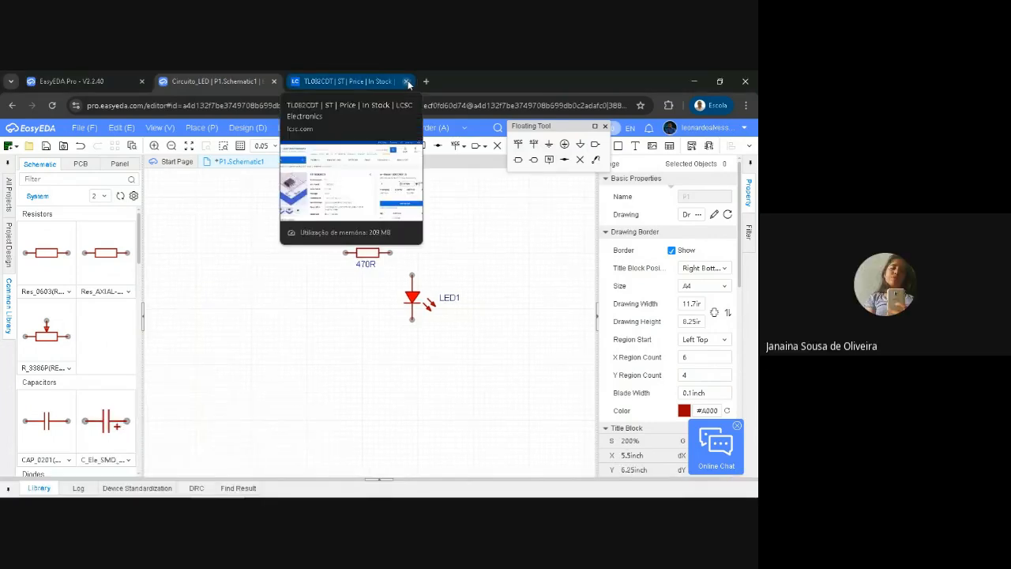
{"action": "left_click", "coordinate": [366, 80]}
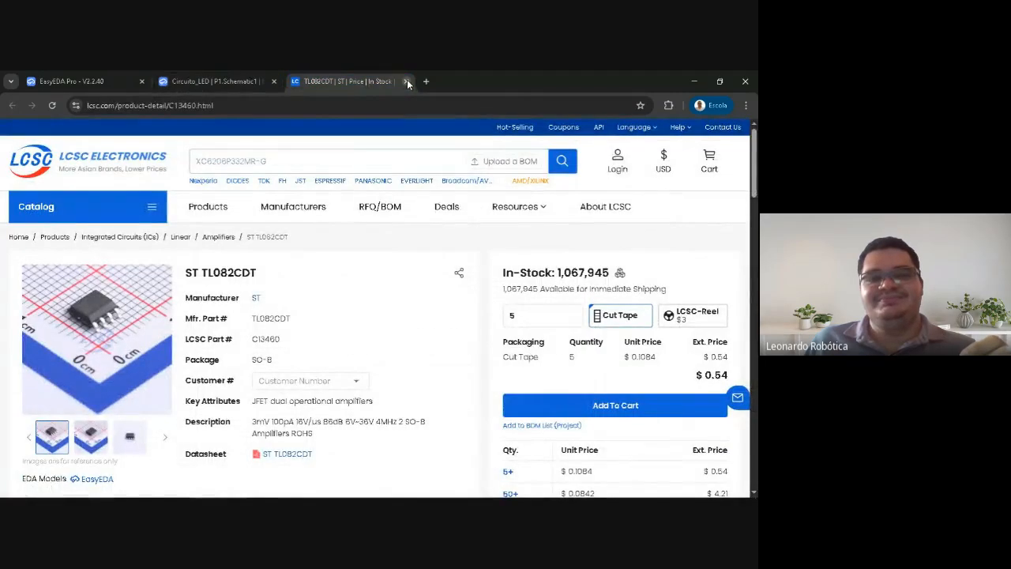
{"action": "left_click", "coordinate": [406, 82]}
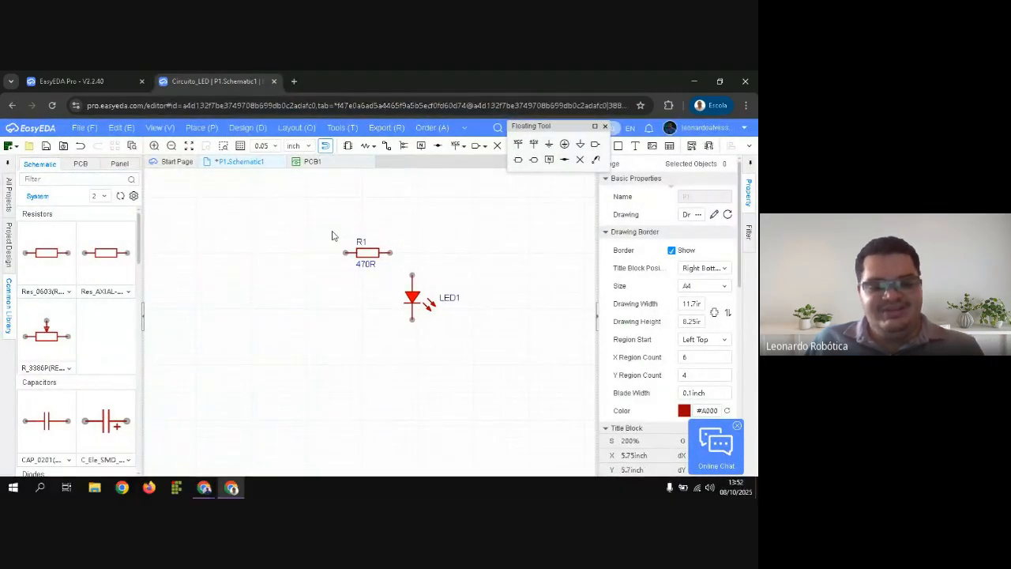
Open the Device/Reuse Block component search, check the Google Meet window for participants' messages, and return to the Circuito_LED component search
{"action": "key", "text": "shift+f"}
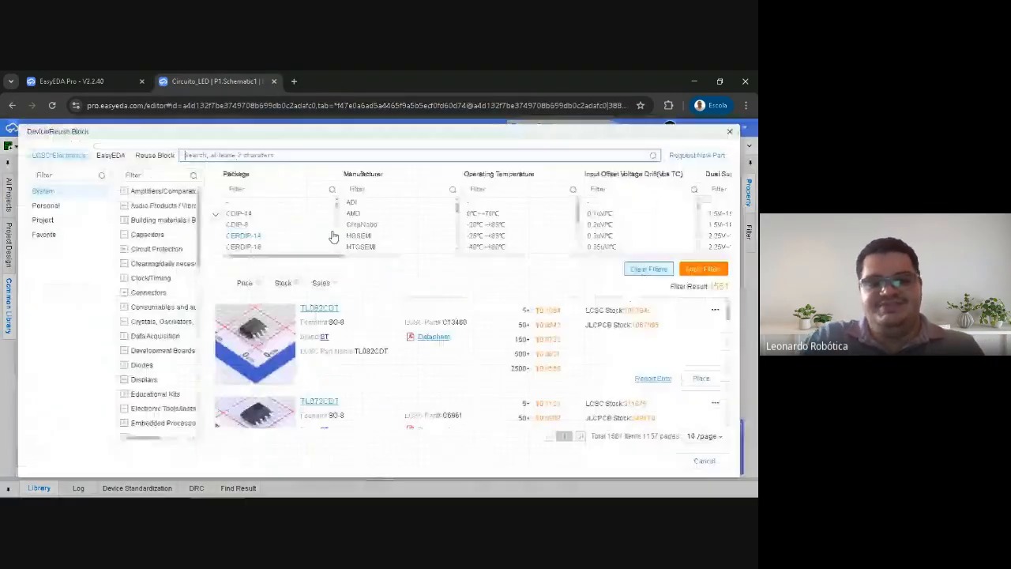
{"action": "left_click", "coordinate": [105, 70]}
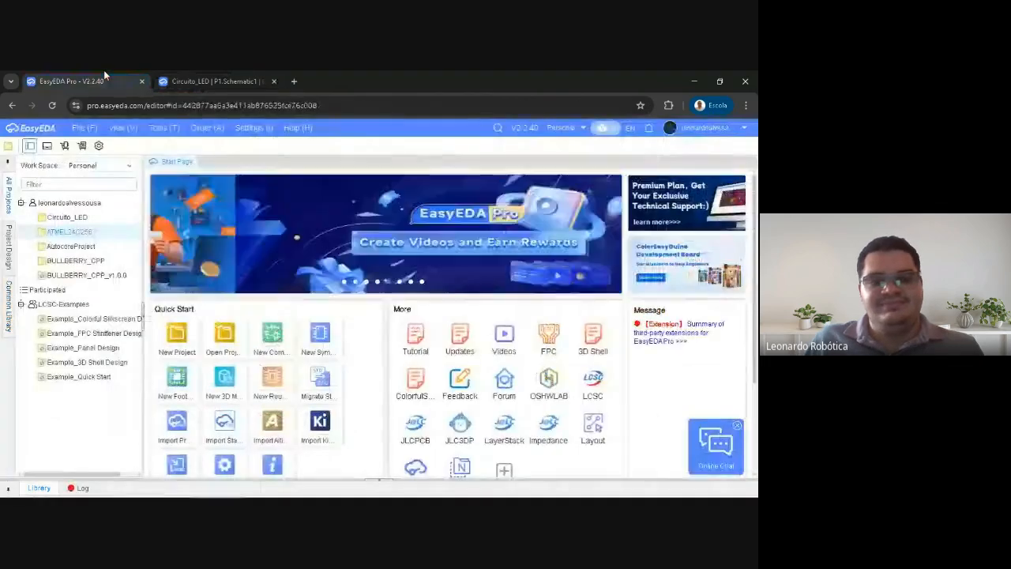
{"action": "mouse_move", "coordinate": [204, 487]}
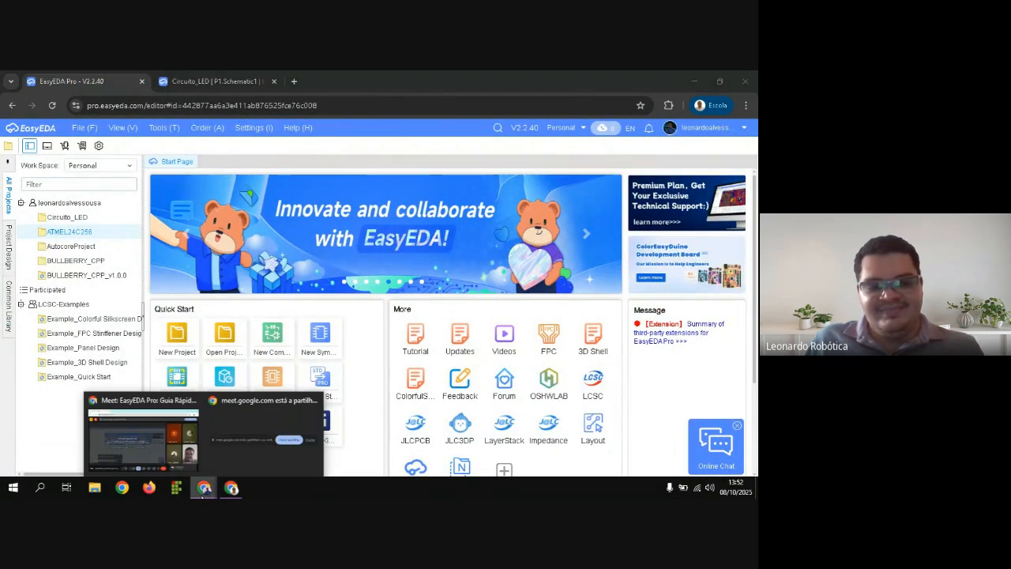
{"action": "left_click", "coordinate": [151, 431]}
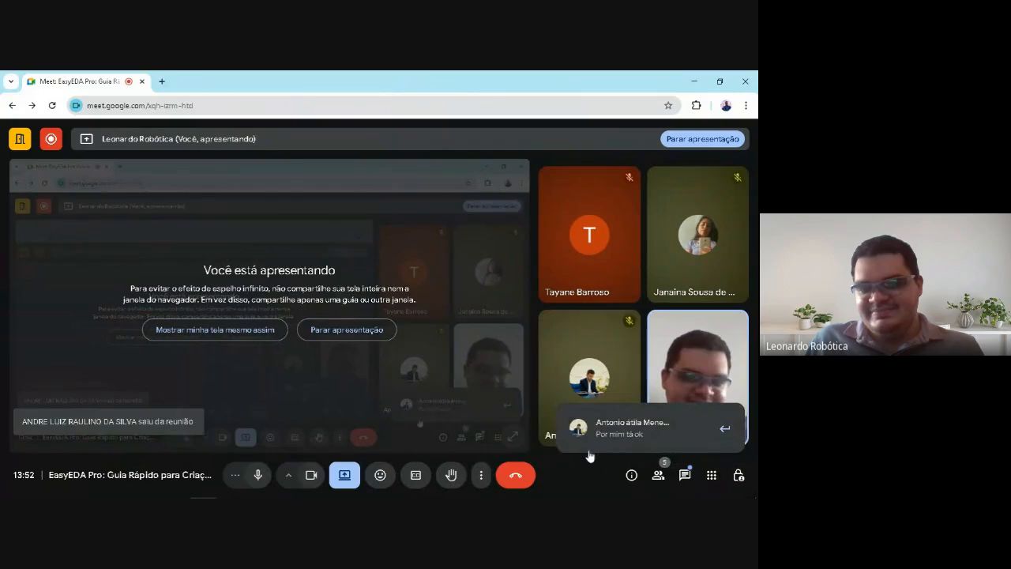
{"action": "left_click", "coordinate": [230, 489]}
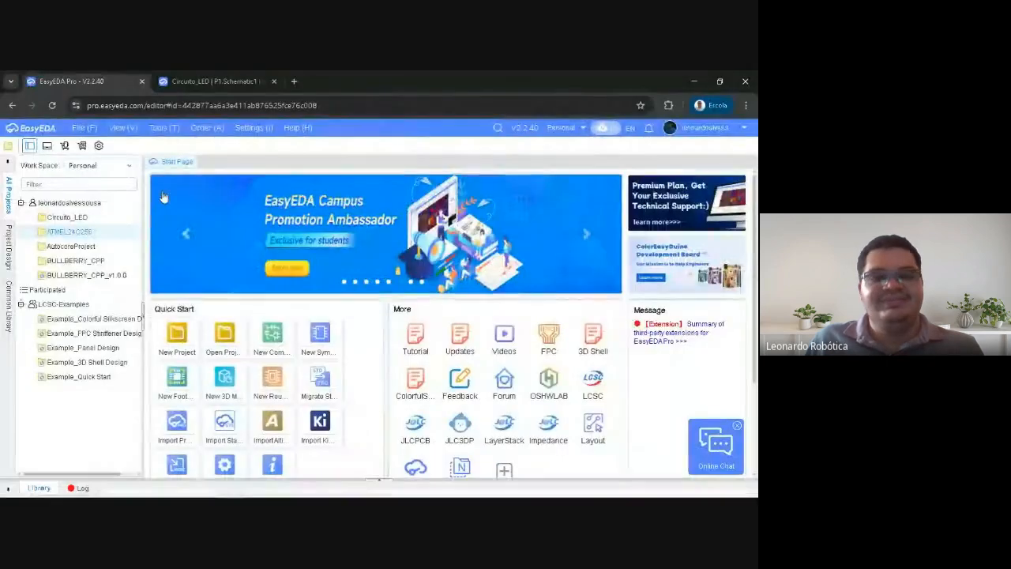
{"action": "left_click", "coordinate": [207, 81]}
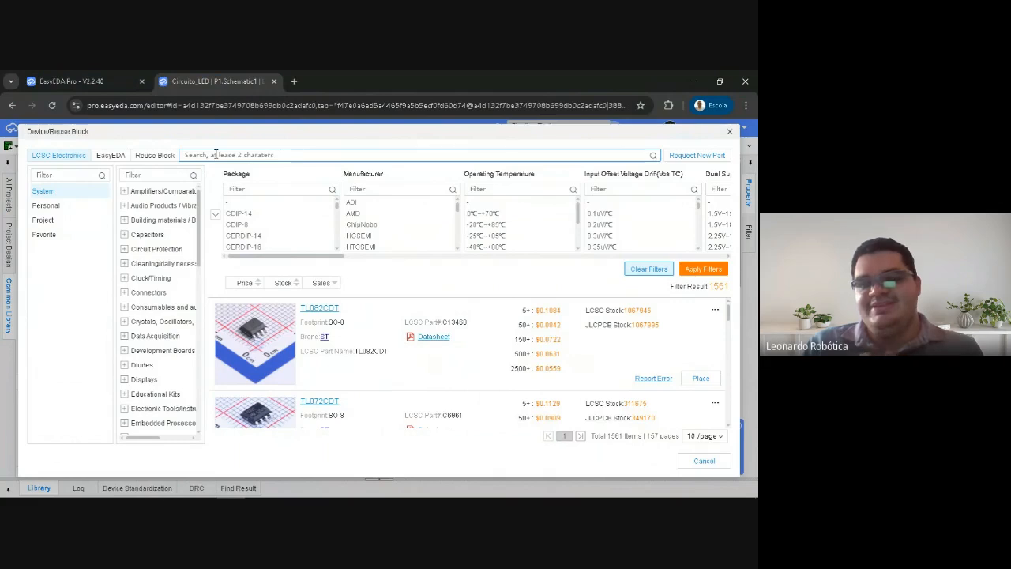
Search the LCSC Electronics library for 18650 and shift the Device/Reuse Block dialog slightly upward
{"action": "type", "text": "1"}
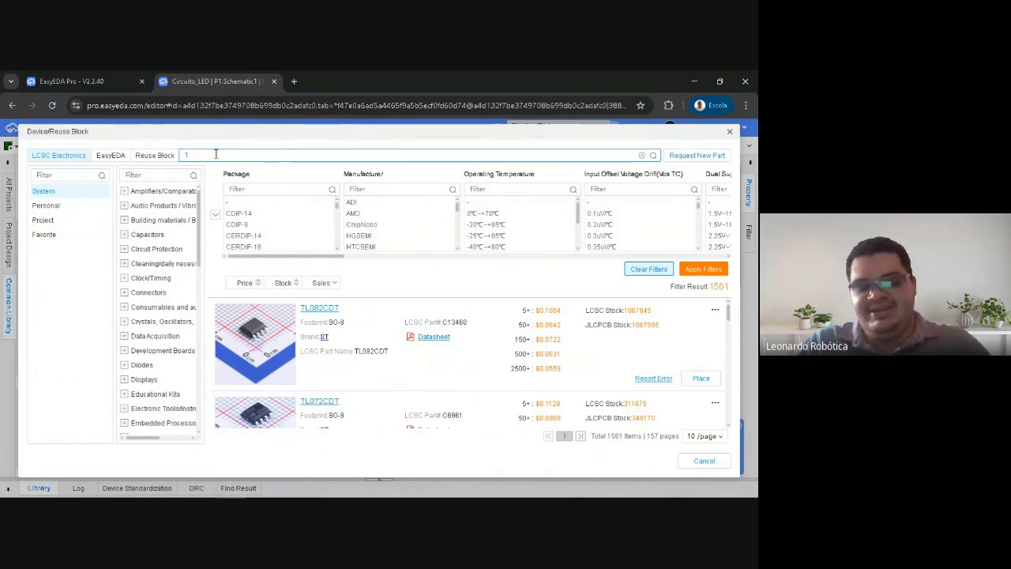
{"action": "type", "text": "8650"}
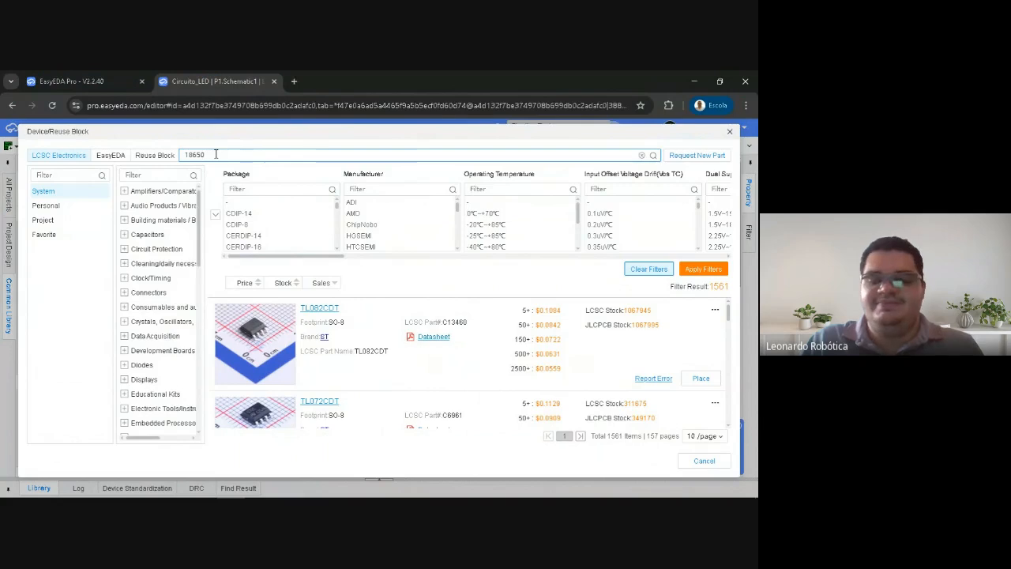
{"action": "key", "text": "Return"}
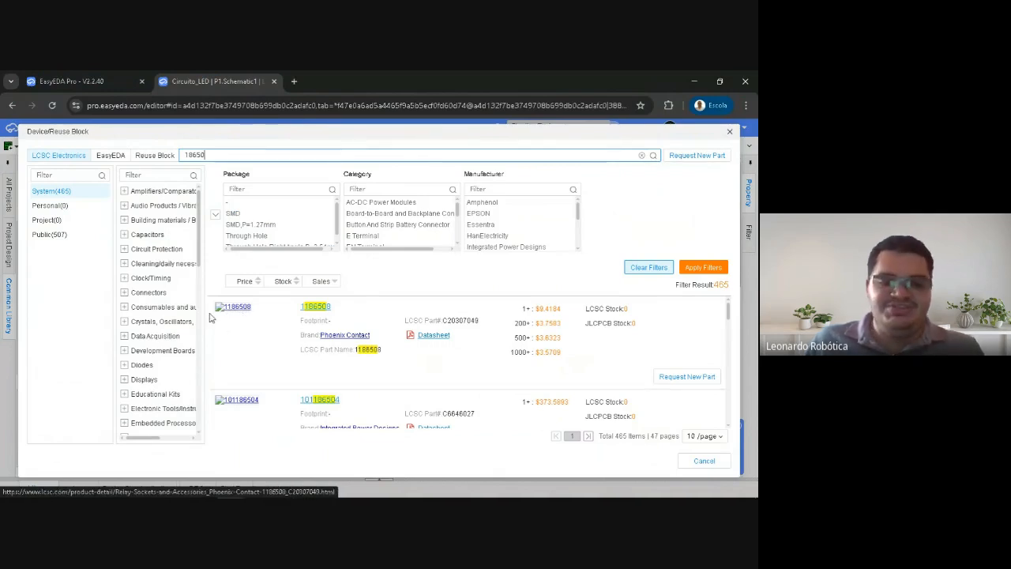
{"action": "left_click_drag", "start_coordinate": [245, 135], "coordinate": [246, 130]}
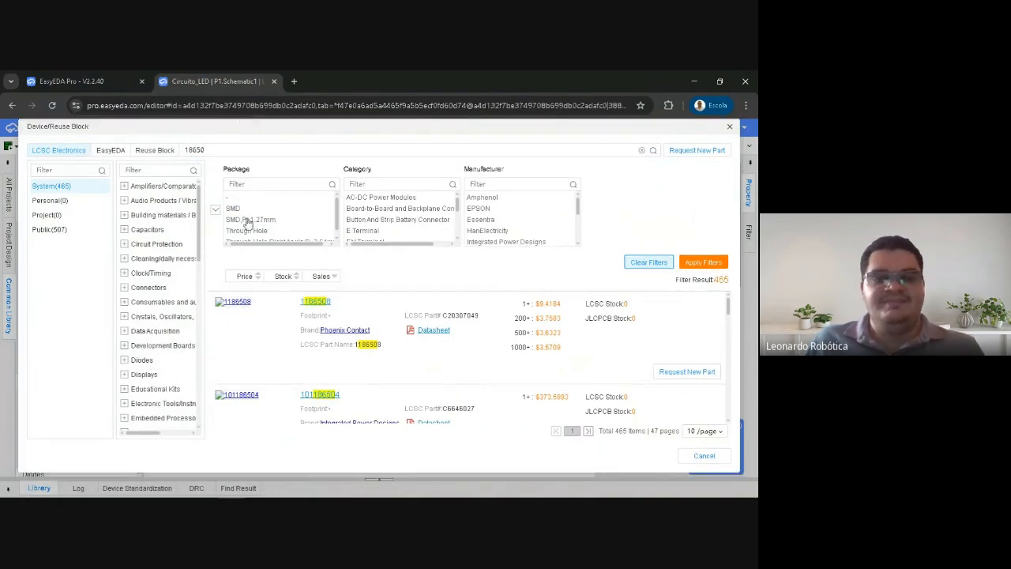
Open the LCSC product page of the Phoenix Contact 1186508, look through its details, and close the page to return to the component search
{"action": "left_click", "coordinate": [236, 323]}
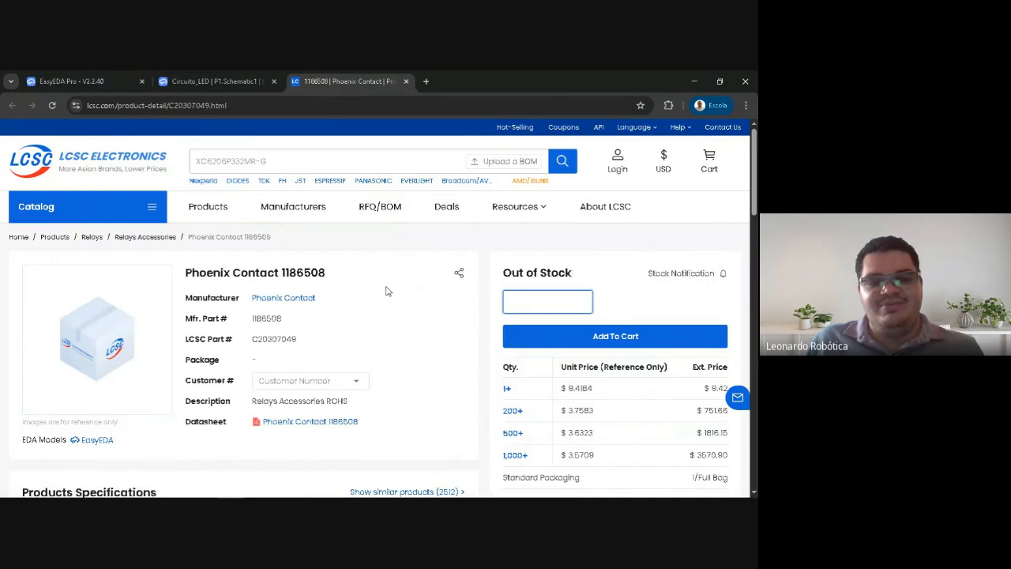
{"action": "scroll", "coordinate": [379, 293], "scroll_direction": "down", "scroll_amount": 10}
{"action": "scroll", "coordinate": [347, 304], "scroll_direction": "down", "scroll_amount": 2}
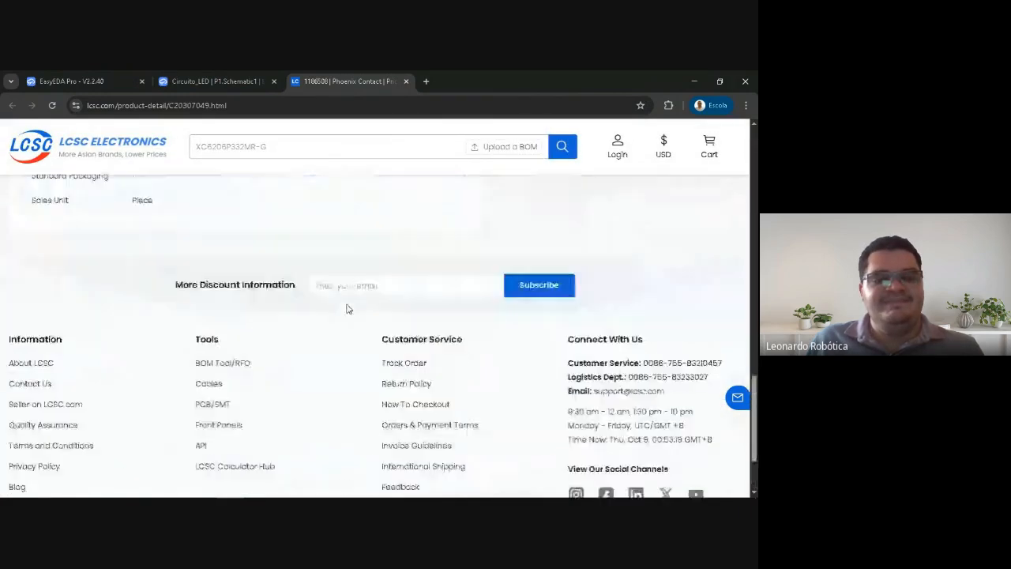
{"action": "scroll", "coordinate": [341, 300], "scroll_direction": "up", "scroll_amount": 15}
{"action": "left_click", "coordinate": [190, 79]}
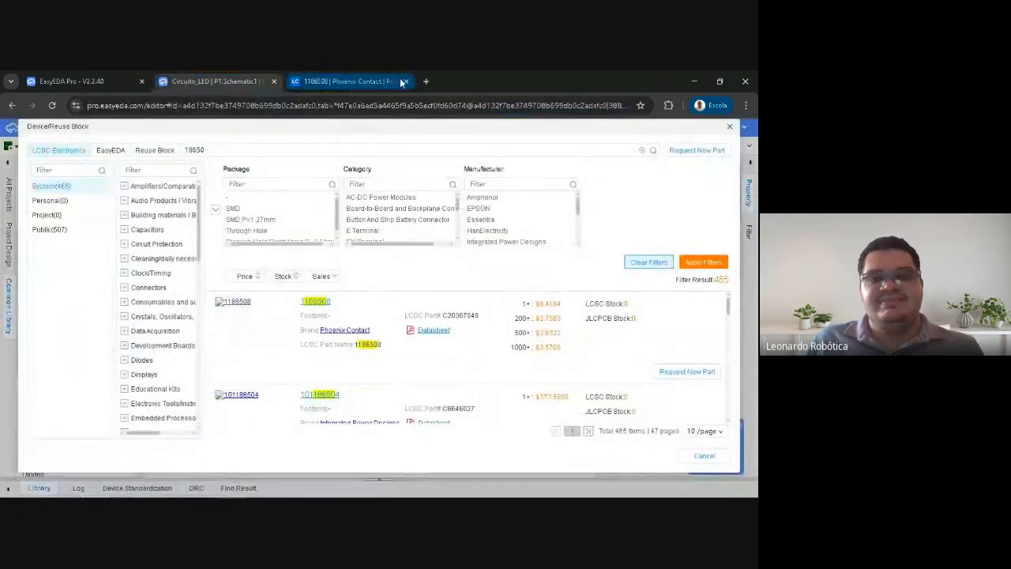
{"action": "left_click", "coordinate": [406, 80]}
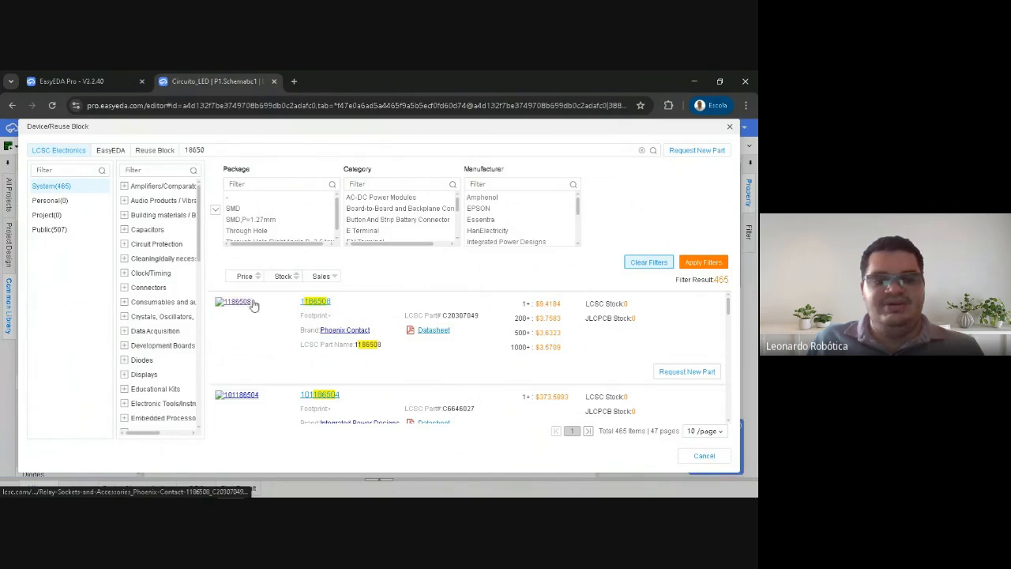
Refine the LCSC Electronics component search to "18650 batt"
{"action": "left_click_drag", "start_coordinate": [217, 150], "coordinate": [180, 150]}
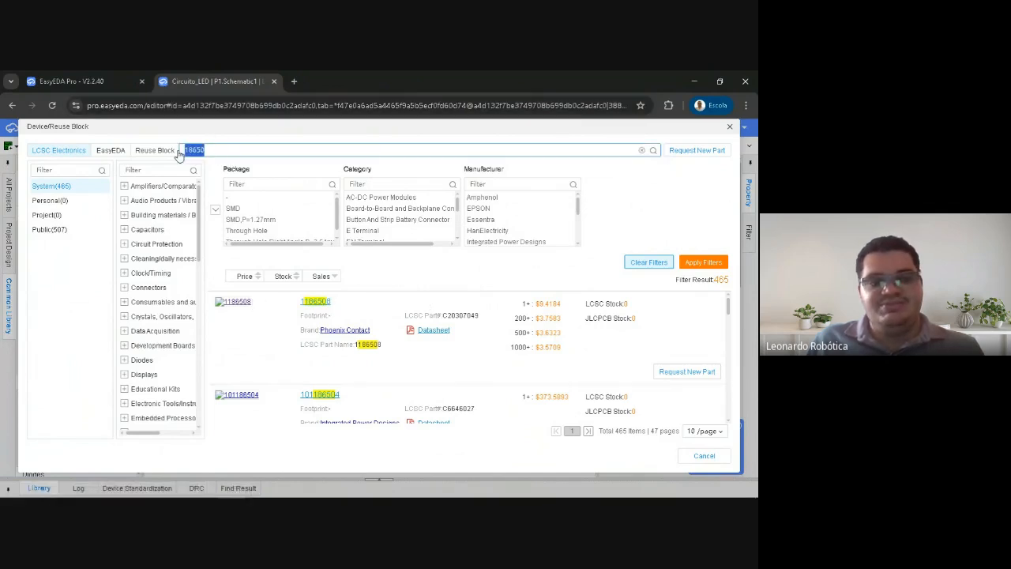
{"action": "left_click", "coordinate": [199, 148]}
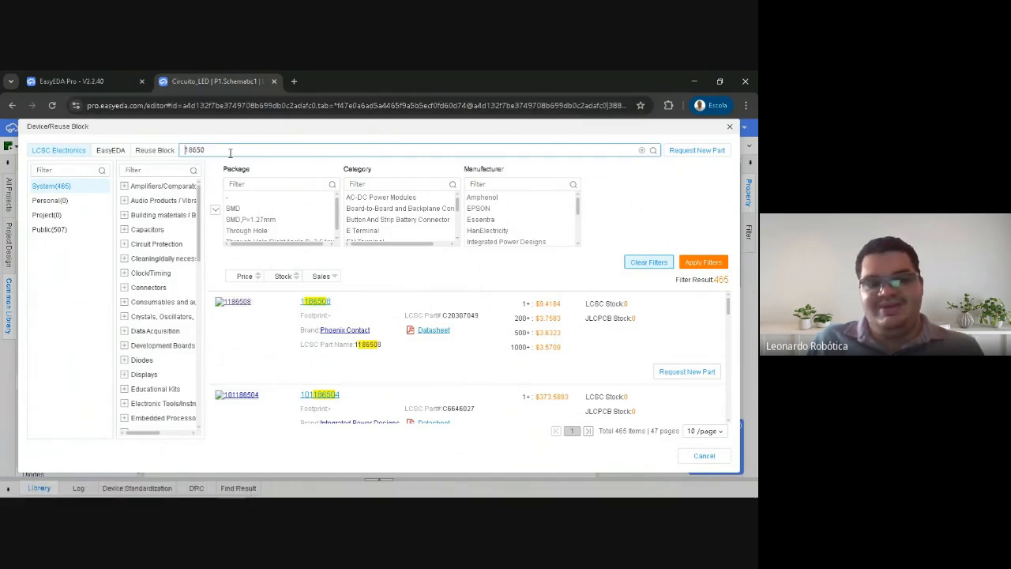
{"action": "left_click_drag", "start_coordinate": [184, 149], "coordinate": [202, 149]}
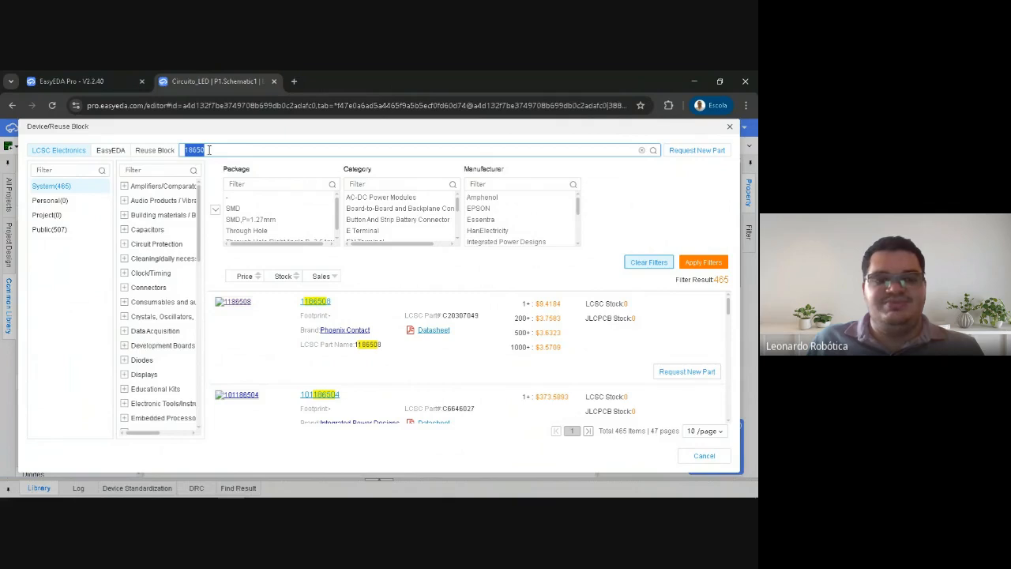
{"action": "left_click", "coordinate": [209, 150]}
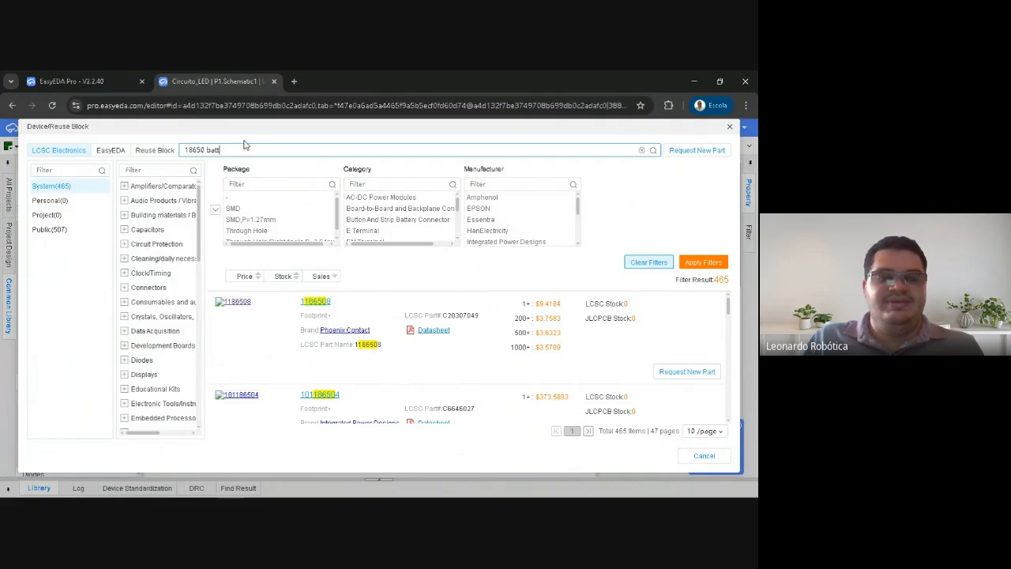
{"action": "key", "text": "Return"}
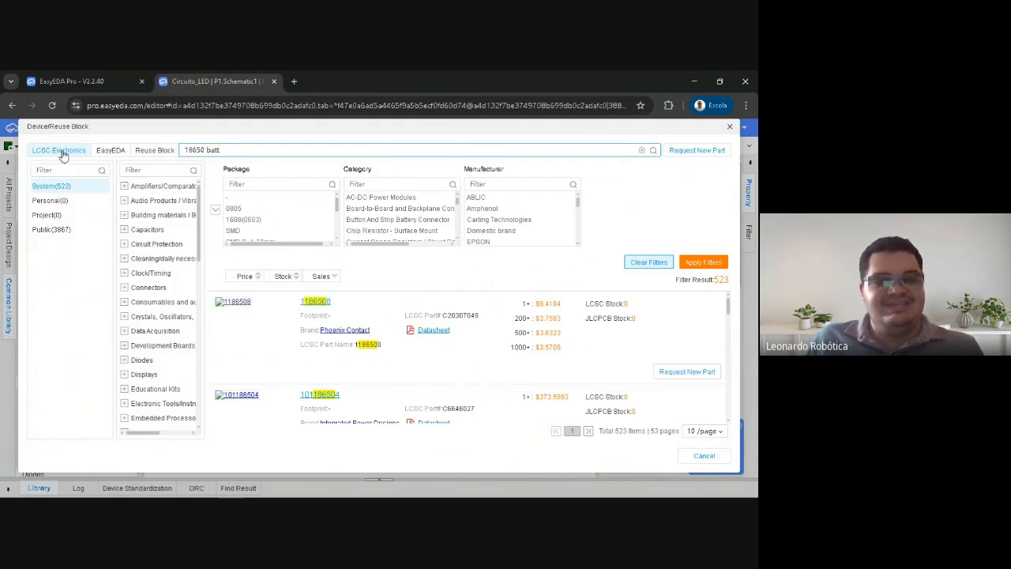
Compare the "18650 batt" results in the EasyEDA and Reuse Block libraries and return to the LCSC Electronics results
{"action": "left_click", "coordinate": [109, 150]}
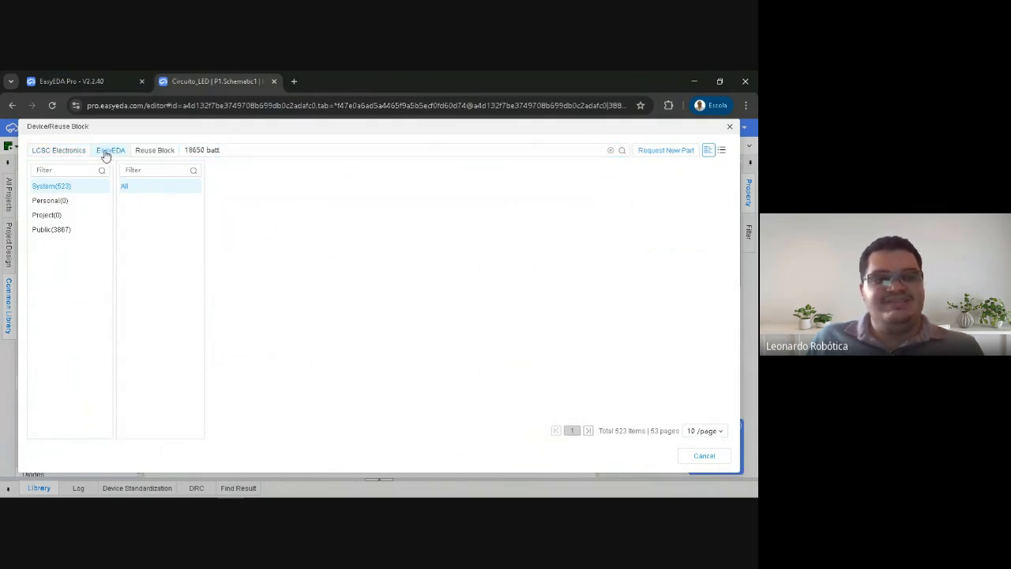
{"action": "left_click", "coordinate": [153, 151]}
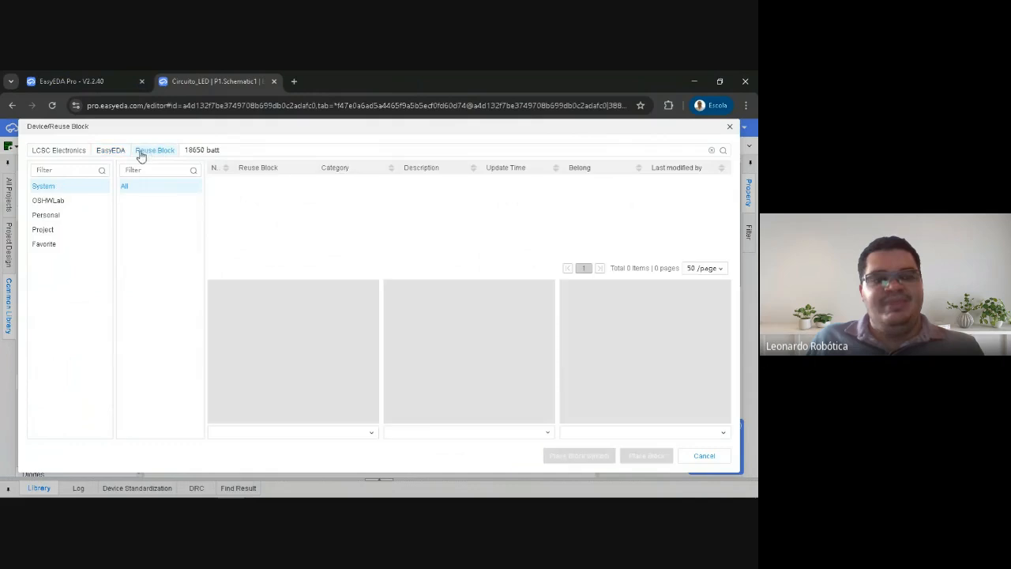
{"action": "left_click", "coordinate": [105, 152]}
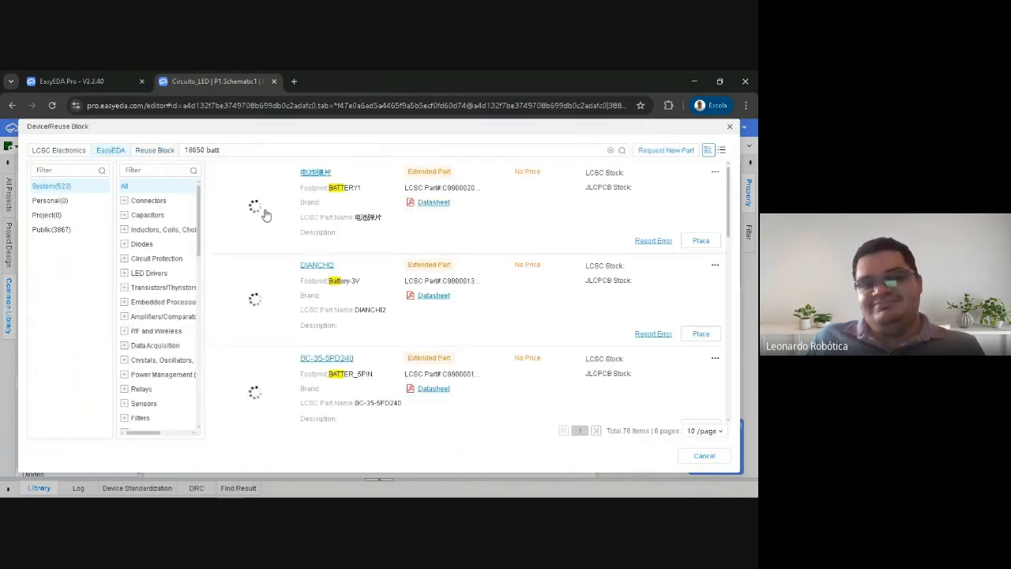
{"action": "left_click", "coordinate": [83, 151]}
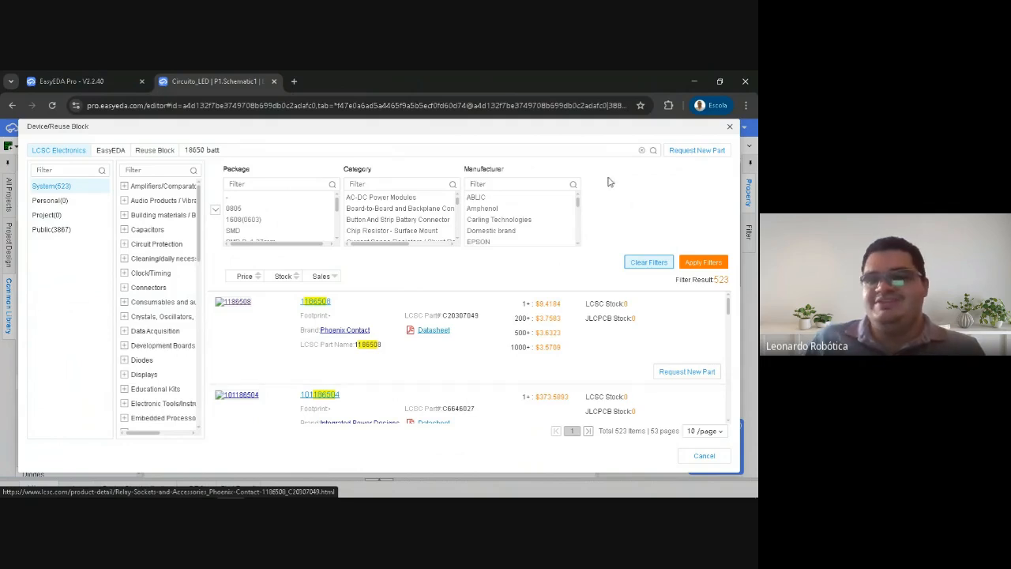
Dismiss the component search and move resistor R1 slightly to the left, away from LED1
{"action": "left_click", "coordinate": [729, 127]}
{"action": "mouse_move", "coordinate": [368, 254]}
{"action": "left_mouse_down"}
{"action": "mouse_move", "coordinate": [384, 220]}
{"action": "mouse_move", "coordinate": [368, 209]}
{"action": "mouse_move", "coordinate": [385, 240]}
{"action": "mouse_move", "coordinate": [344, 266]}
{"action": "mouse_move", "coordinate": [355, 254]}
{"action": "left_mouse_up"}
{"action": "left_click", "coordinate": [373, 222]}
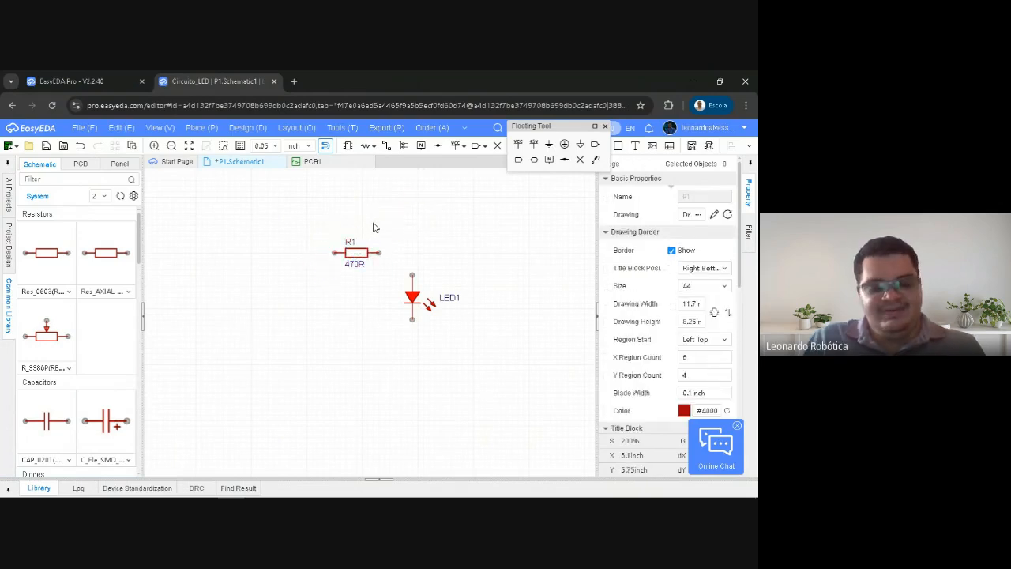
Reopen the component search and place the DIANCHI2 battery with the Battery-3V footprint from the EasyEDA library to the left of R1
{"action": "key", "text": "shift+f"}
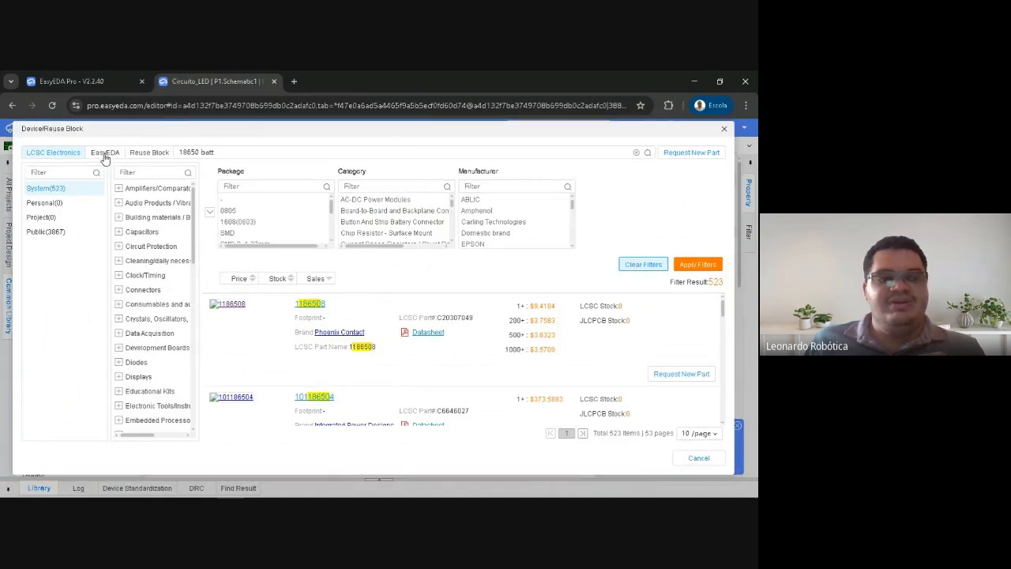
{"action": "left_click", "coordinate": [104, 152]}
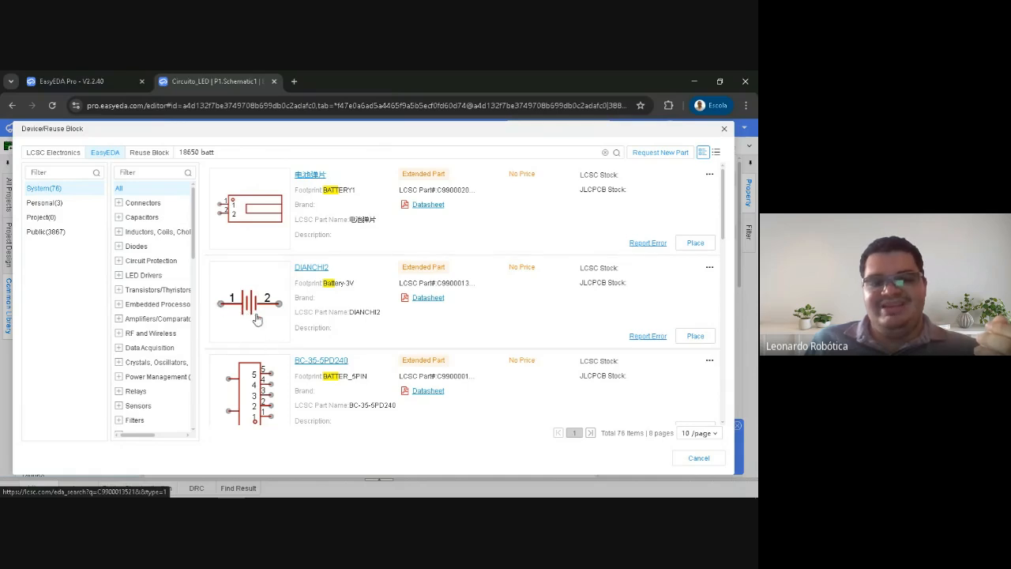
{"action": "left_click", "coordinate": [361, 288]}
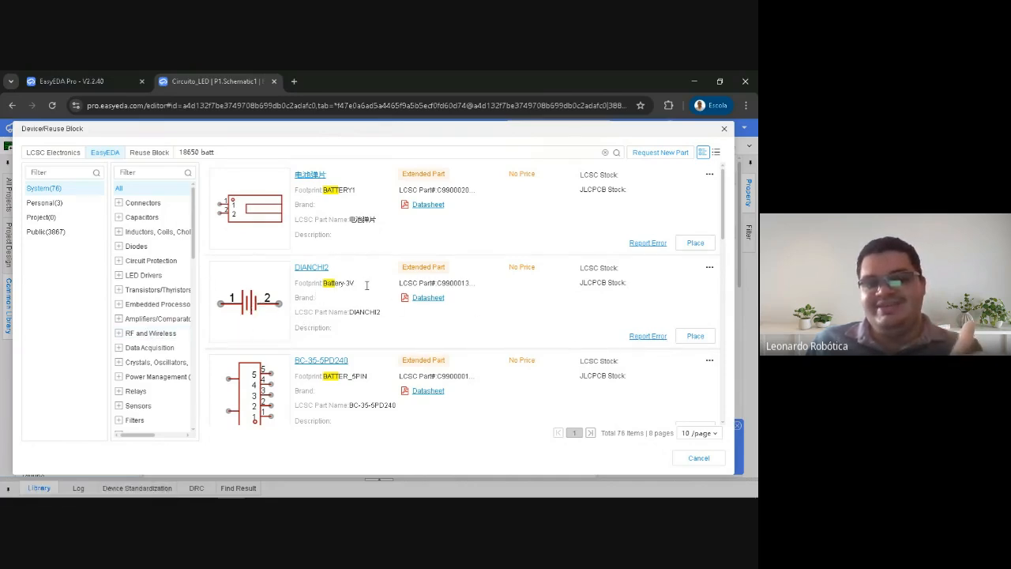
{"action": "left_click", "coordinate": [696, 336]}
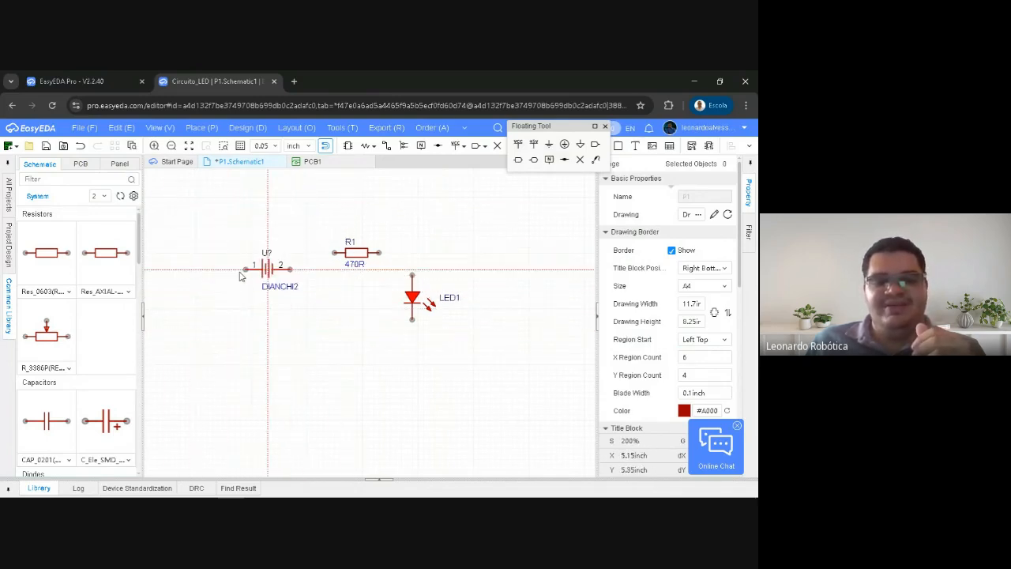
{"action": "left_click", "coordinate": [229, 246]}
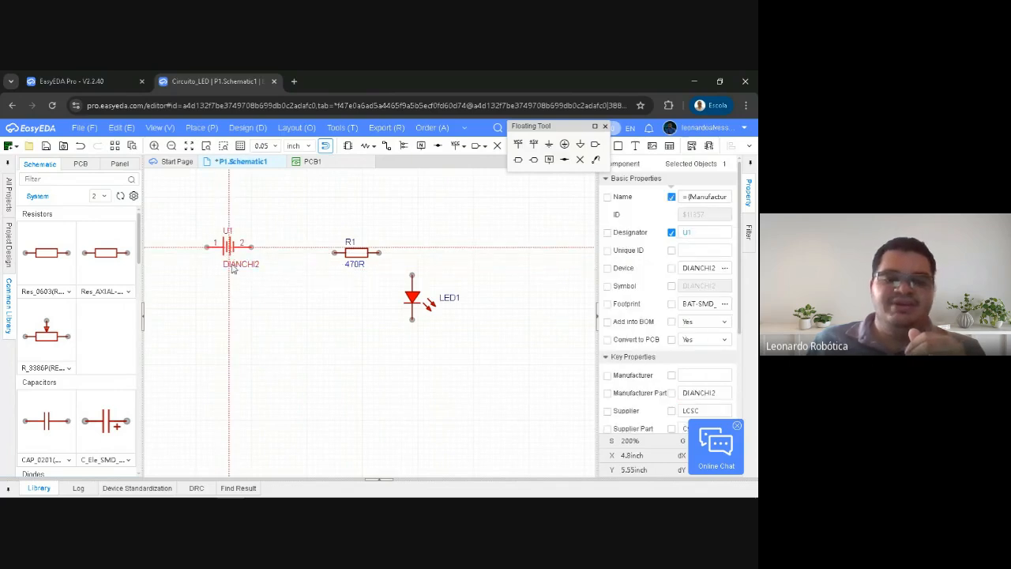
Place ten more copies of the DIANCHI2 battery around R1 and LED1, and end the placement
{"action": "left_click", "coordinate": [234, 318]}
{"action": "left_click", "coordinate": [289, 380]}
{"action": "left_click", "coordinate": [464, 449]}
{"action": "left_click", "coordinate": [485, 266]}
{"action": "left_click", "coordinate": [308, 214]}
{"action": "left_click", "coordinate": [295, 308]}
{"action": "left_click", "coordinate": [395, 380]}
{"action": "left_click", "coordinate": [339, 425]}
{"action": "left_click", "coordinate": [459, 358]}
{"action": "left_click", "coordinate": [525, 340]}
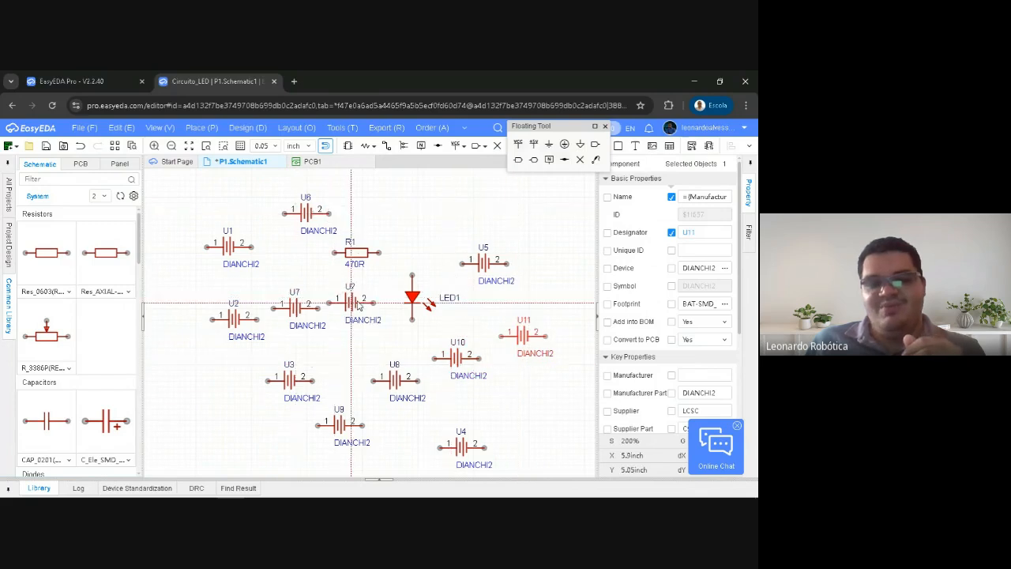
{"action": "key", "text": "Escape"}
{"action": "right_click_drag", "start_coordinate": [359, 336], "coordinate": [378, 327]}
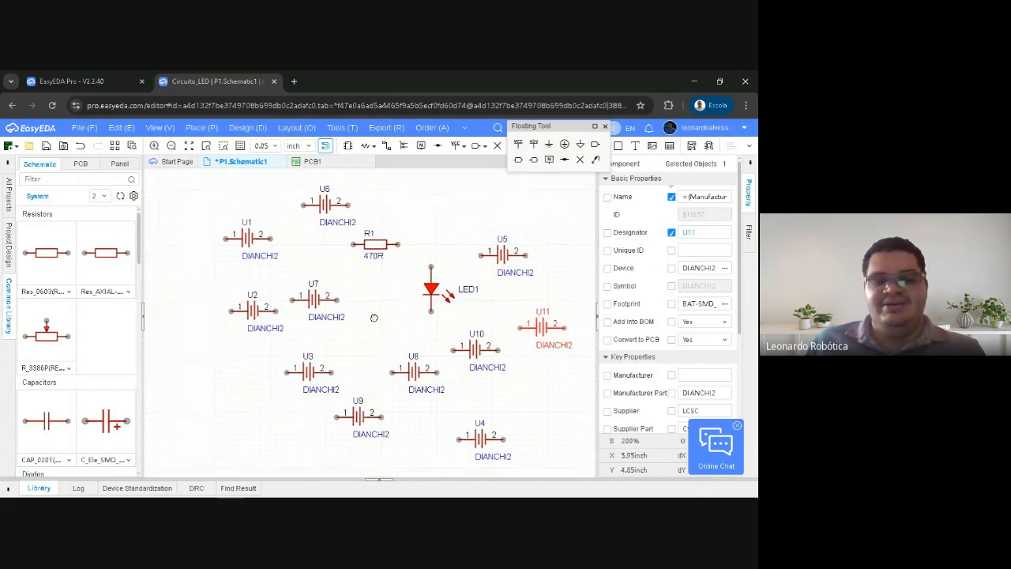
Undo all the DIANCHI2 battery placements, leaving only R1 and LED1 on the schematic
{"action": "left_click", "coordinate": [315, 301]}
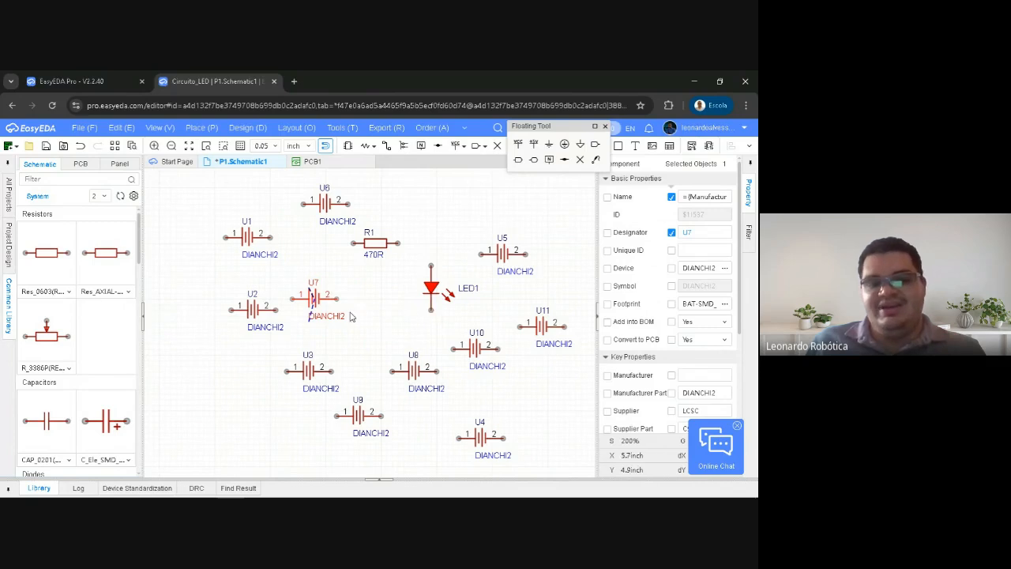
{"action": "right_click", "coordinate": [373, 309]}
{"action": "left_click", "coordinate": [373, 299]}
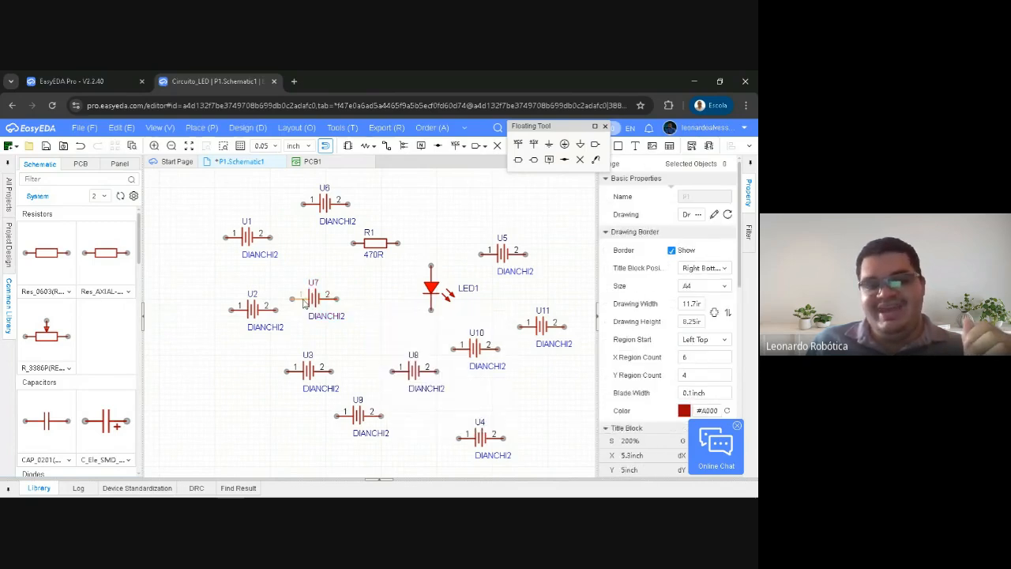
{"action": "key", "text": "ctrl+z"}
{"action": "key", "text": "ctrl+z"}
{"action": "key", "text": "ctrl+z"}
{"action": "key", "text": "ctrl+z"}
{"action": "key", "text": "ctrl+z"}
{"action": "key", "text": "ctrl+z"}
{"action": "key", "text": "ctrl+z"}
{"action": "key", "text": "ctrl+z"}
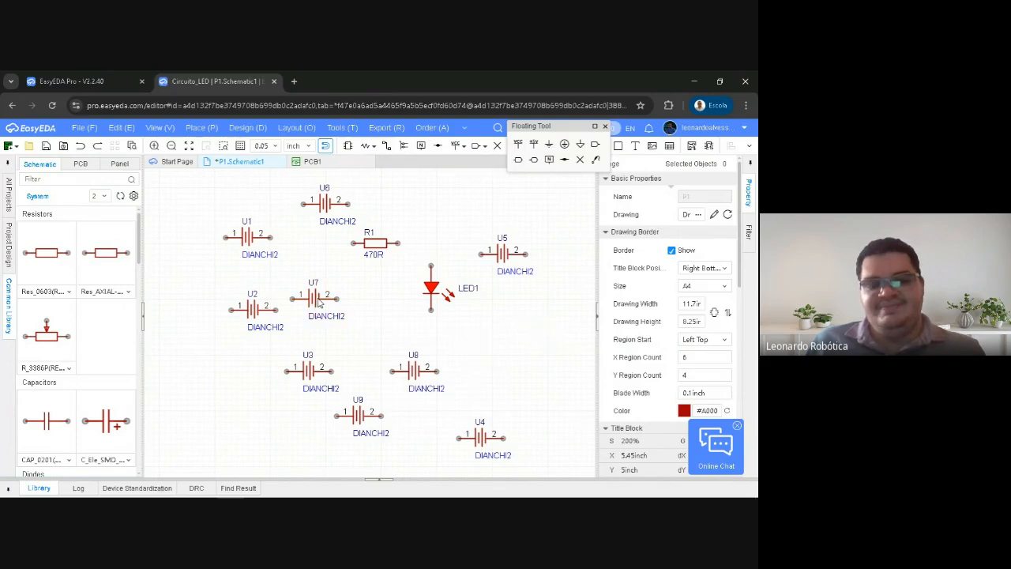
{"action": "key", "text": "ctrl+z"}
{"action": "key", "text": "ctrl+z"}
{"action": "key", "text": "ctrl+z"}
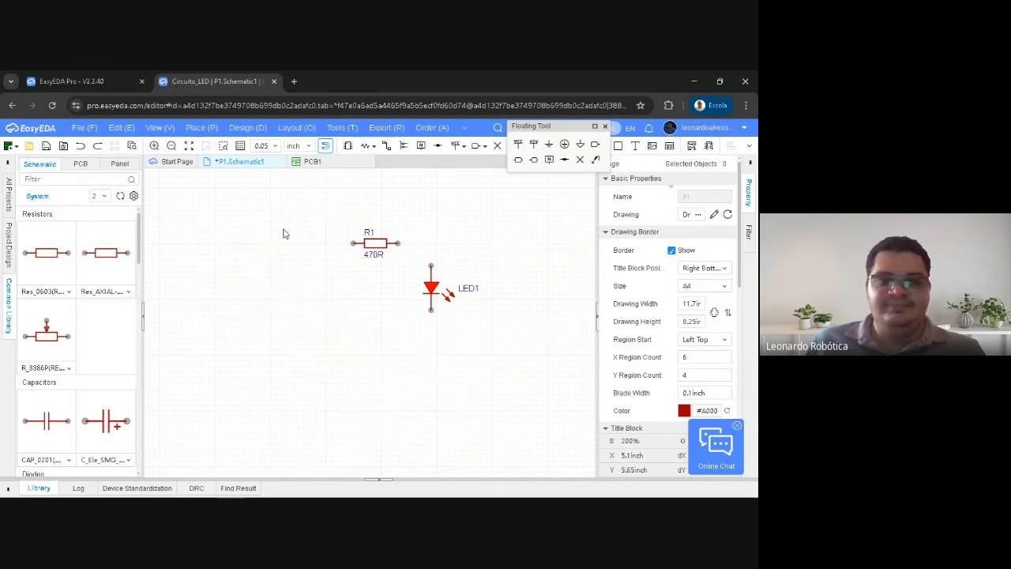
Reopen the component search, compare the LCSC Electronics and EasyEDA results for "18650 batt", and close the search
{"action": "key", "text": "shift+f"}
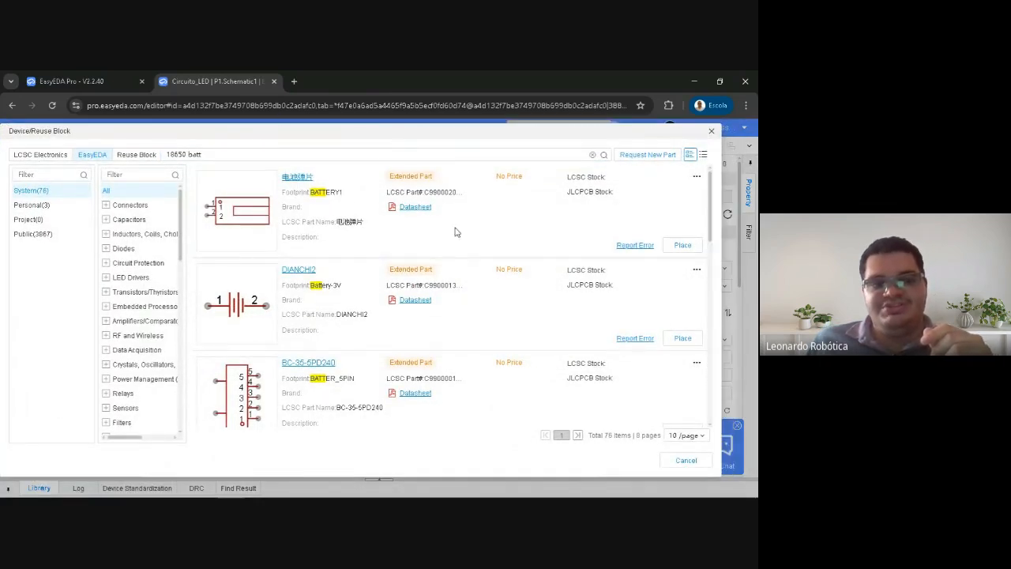
{"action": "left_click_drag", "start_coordinate": [360, 131], "coordinate": [397, 127]}
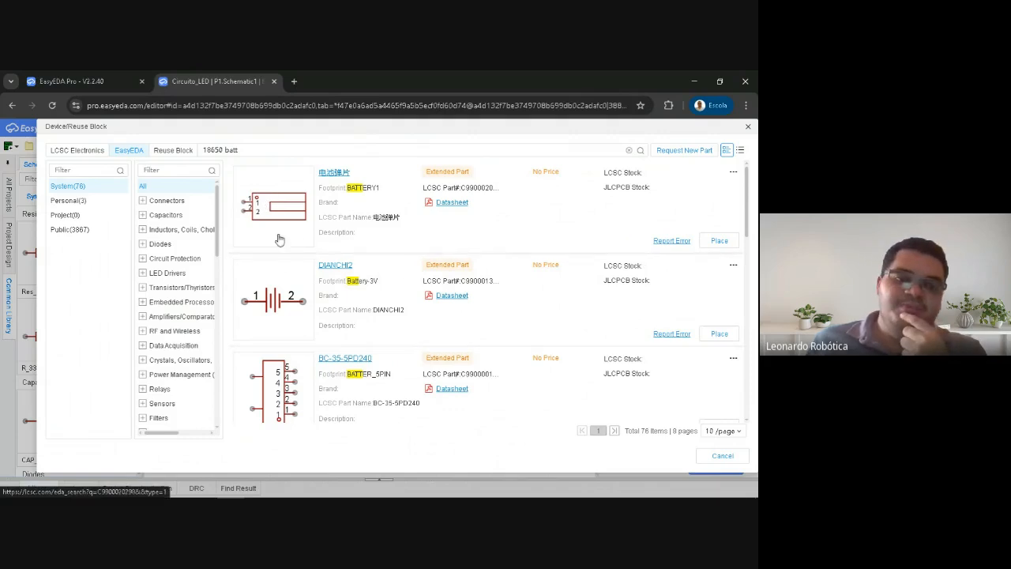
{"action": "left_click", "coordinate": [92, 154]}
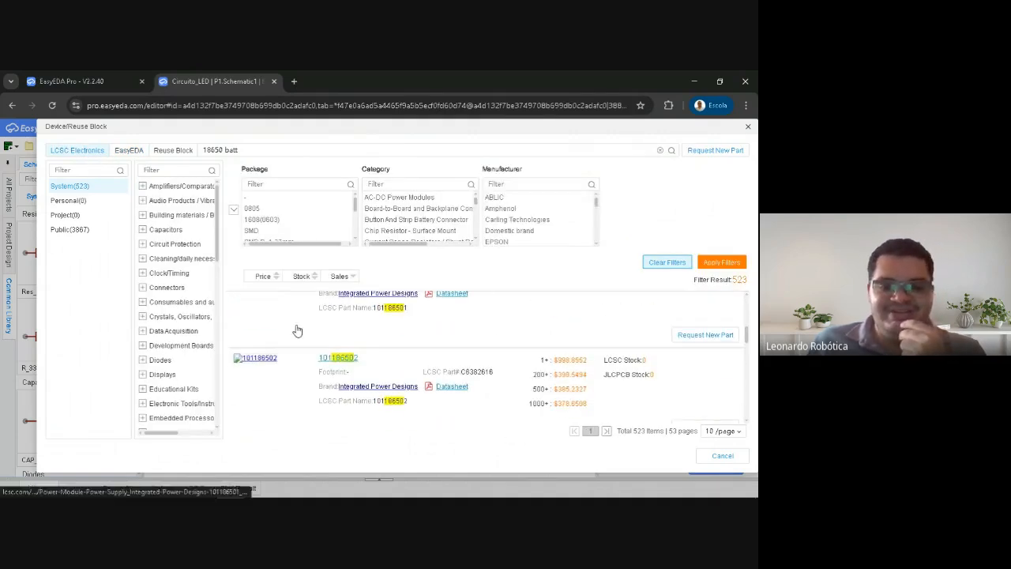
{"action": "scroll", "coordinate": [288, 338], "scroll_direction": "up", "scroll_amount": 2}
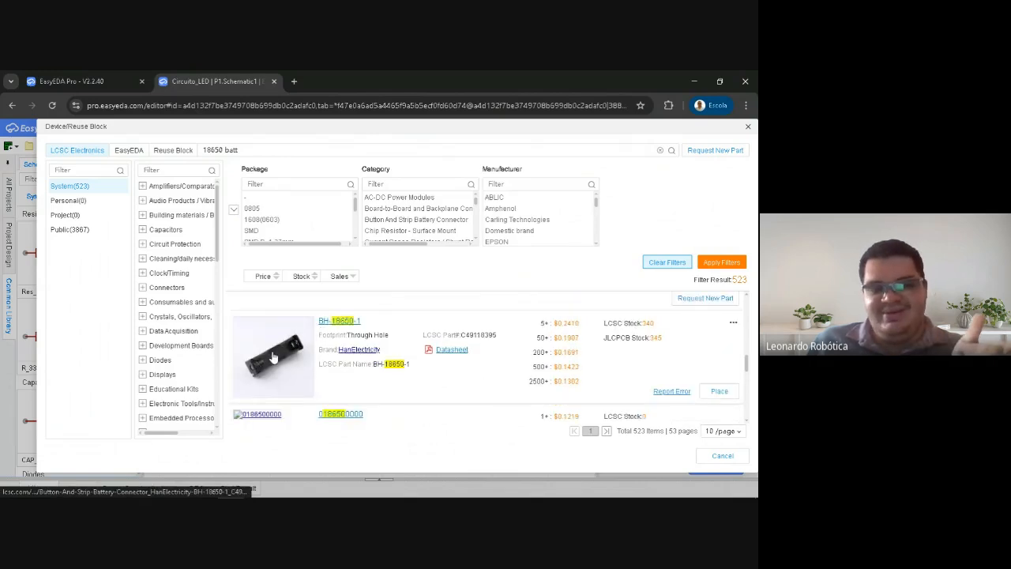
{"action": "scroll", "coordinate": [284, 352], "scroll_direction": "up", "scroll_amount": 2}
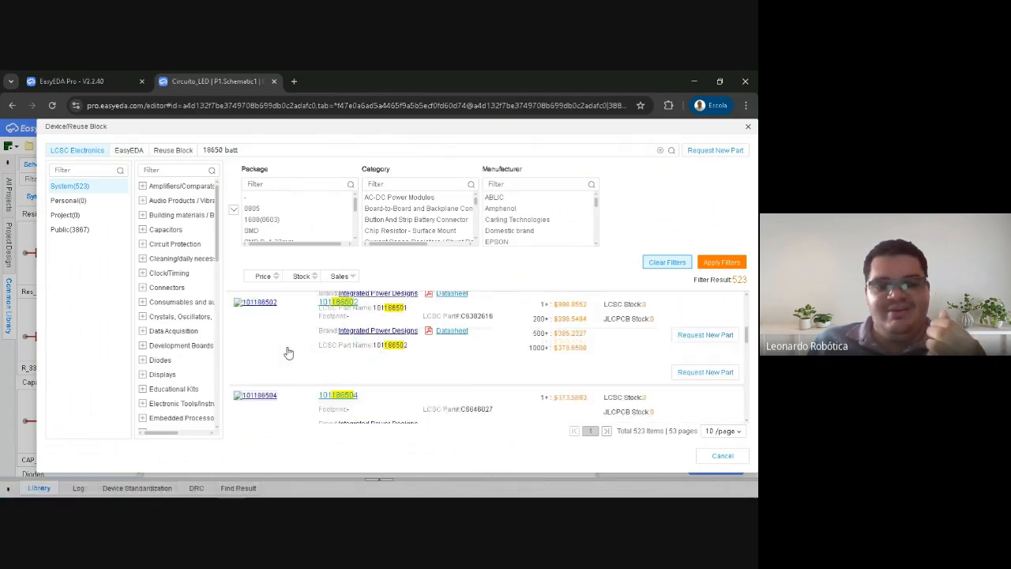
{"action": "scroll", "coordinate": [281, 350], "scroll_direction": "down", "scroll_amount": 3}
{"action": "left_click", "coordinate": [133, 152]}
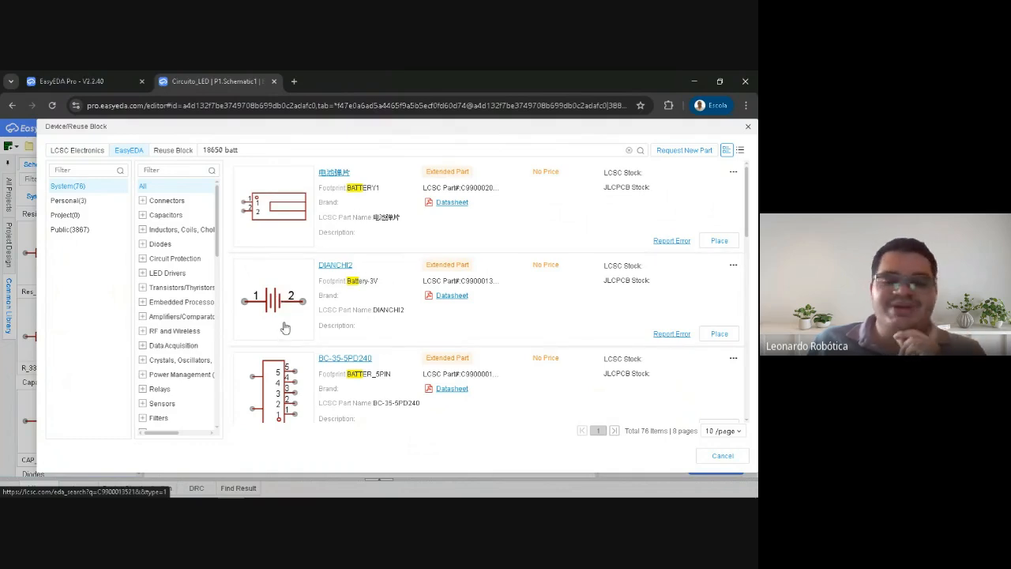
{"action": "left_click", "coordinate": [386, 282]}
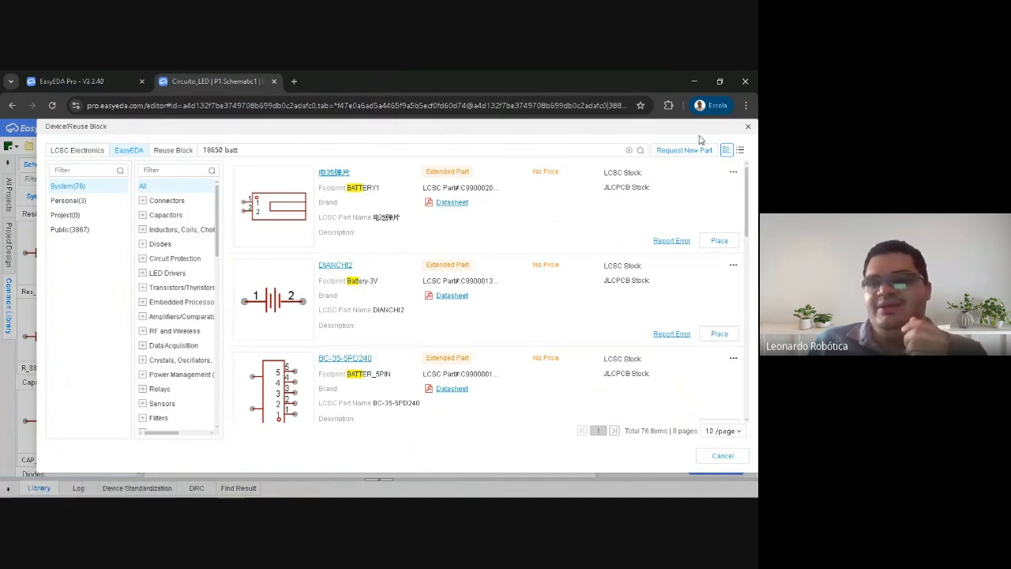
{"action": "left_click", "coordinate": [747, 129]}
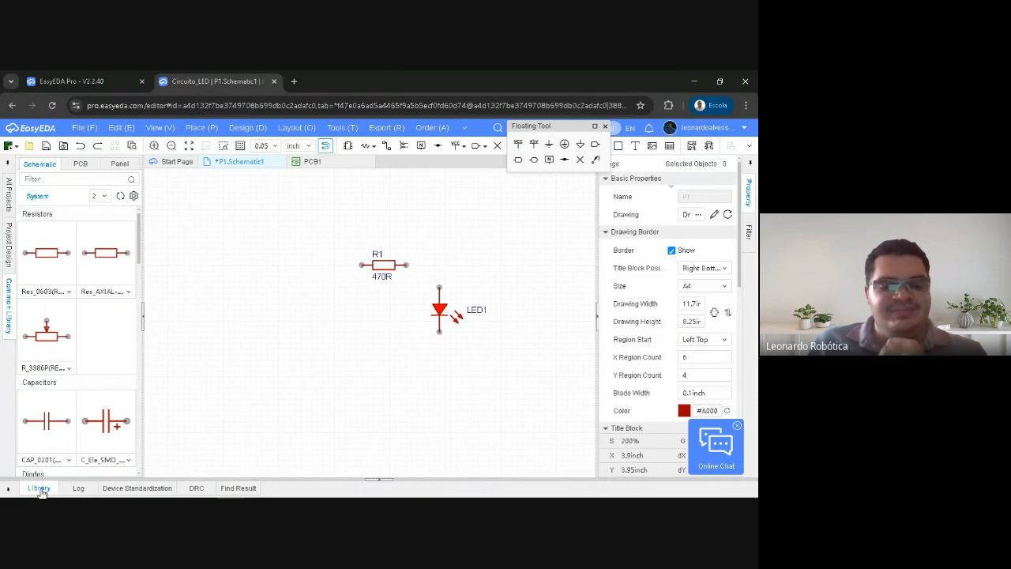
Search the EasyEDA device library for 18650, view the Public results, and collapse the library
{"action": "left_click", "coordinate": [40, 488]}
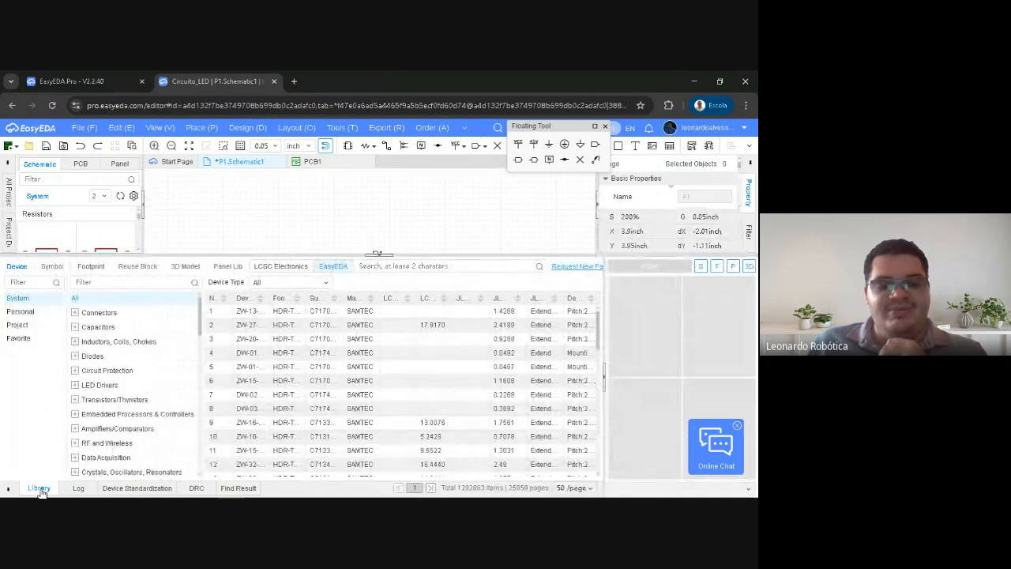
{"action": "left_click", "coordinate": [407, 265]}
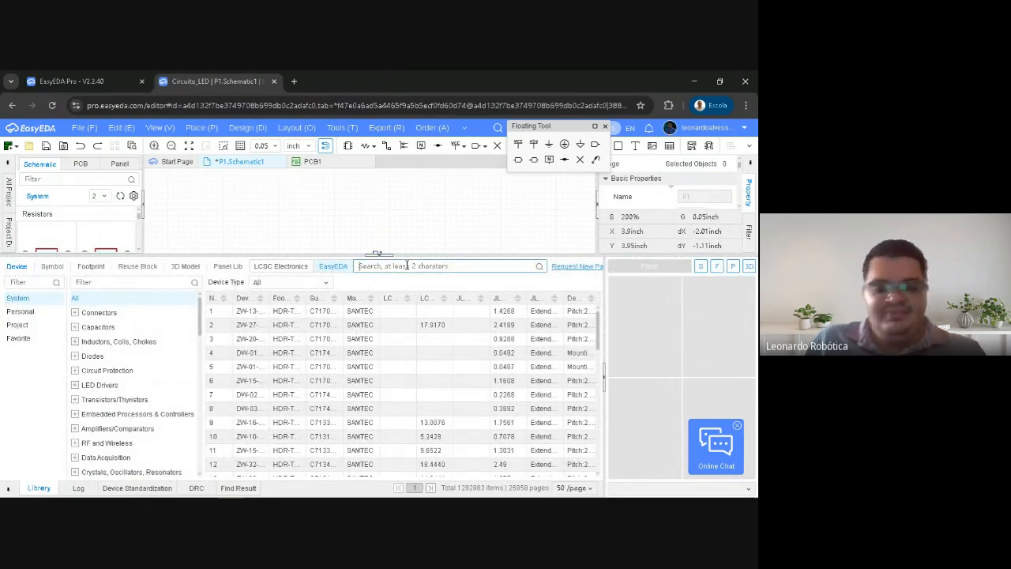
{"action": "type", "text": "18650"}
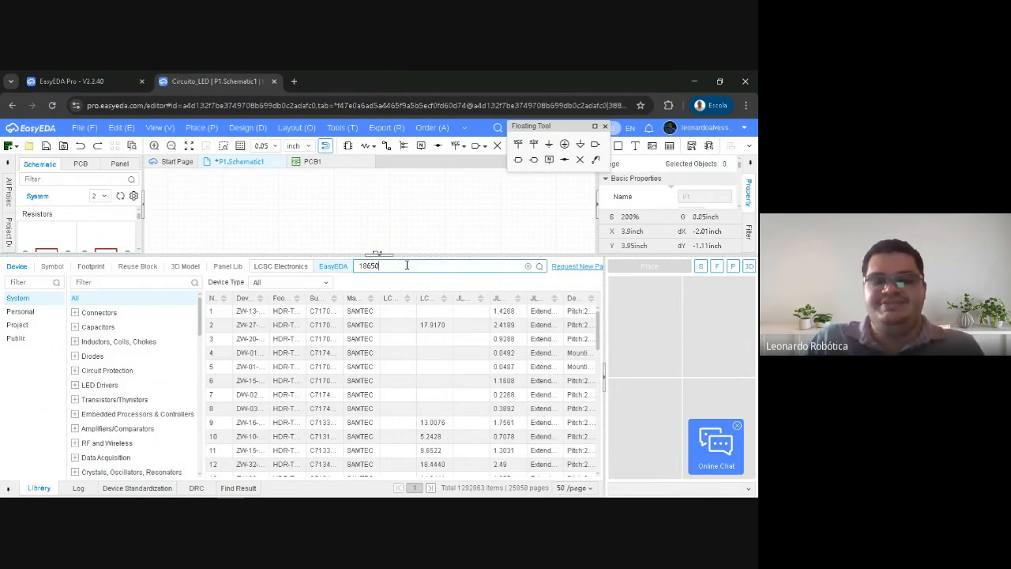
{"action": "key", "text": "Return"}
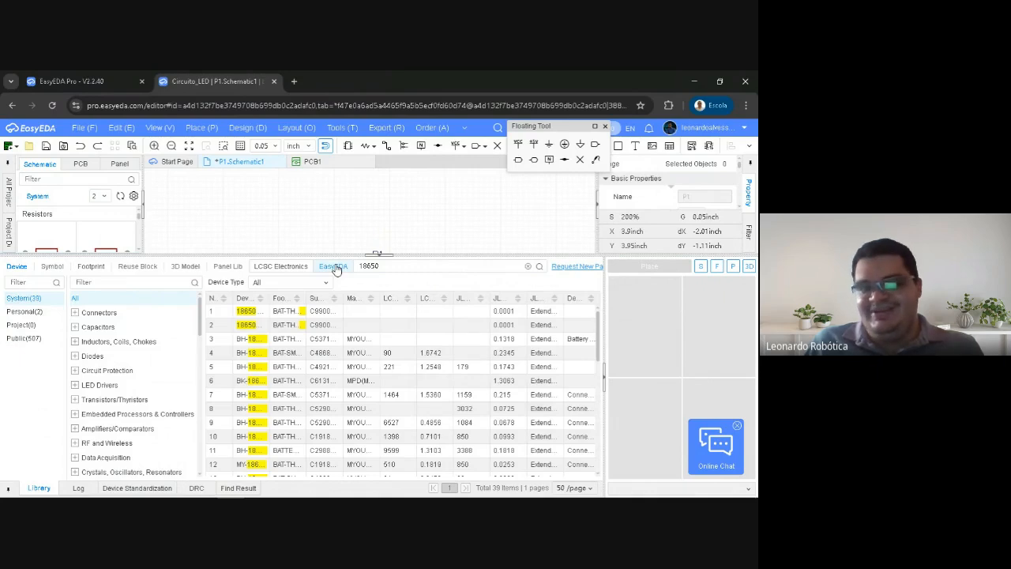
{"action": "left_click", "coordinate": [17, 339]}
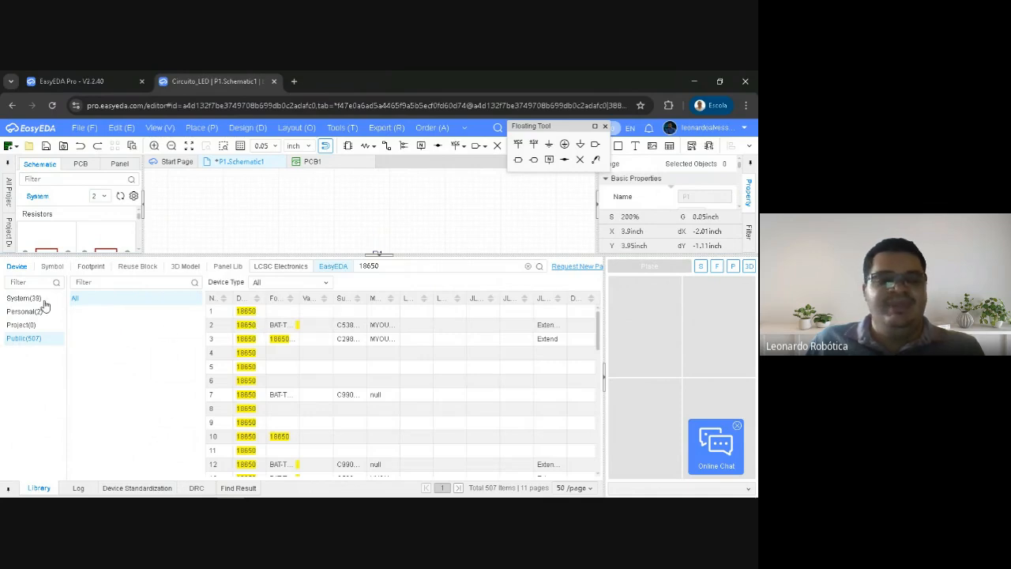
{"action": "left_click", "coordinate": [377, 255]}
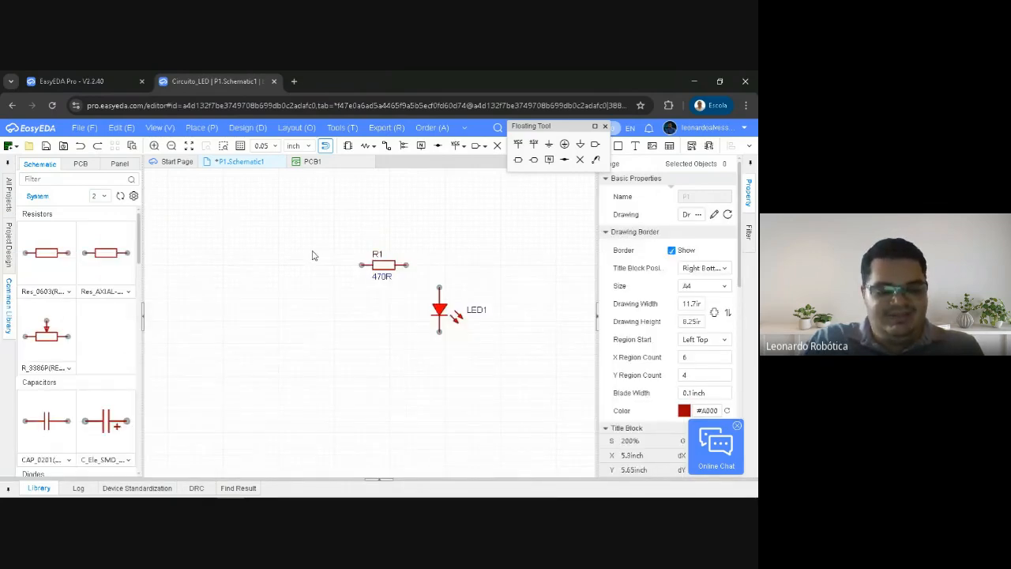
Reopen the component search, browse the EasyEDA System results for "18650 batt", and close the search
{"action": "key", "text": "shift+f"}
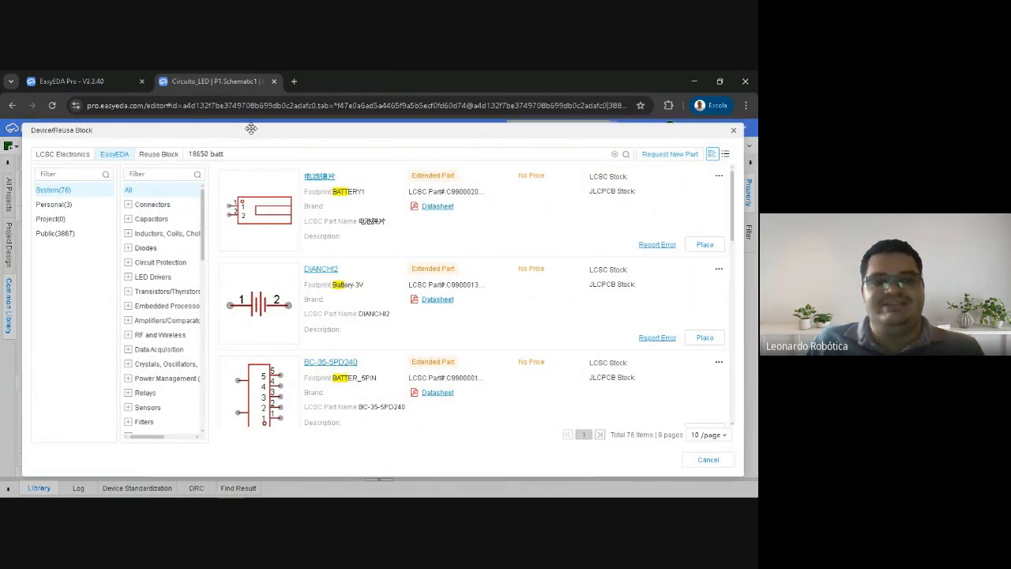
{"action": "scroll", "coordinate": [333, 266], "scroll_direction": "down", "scroll_amount": 2}
{"action": "scroll", "coordinate": [418, 271], "scroll_direction": "down", "scroll_amount": 6}
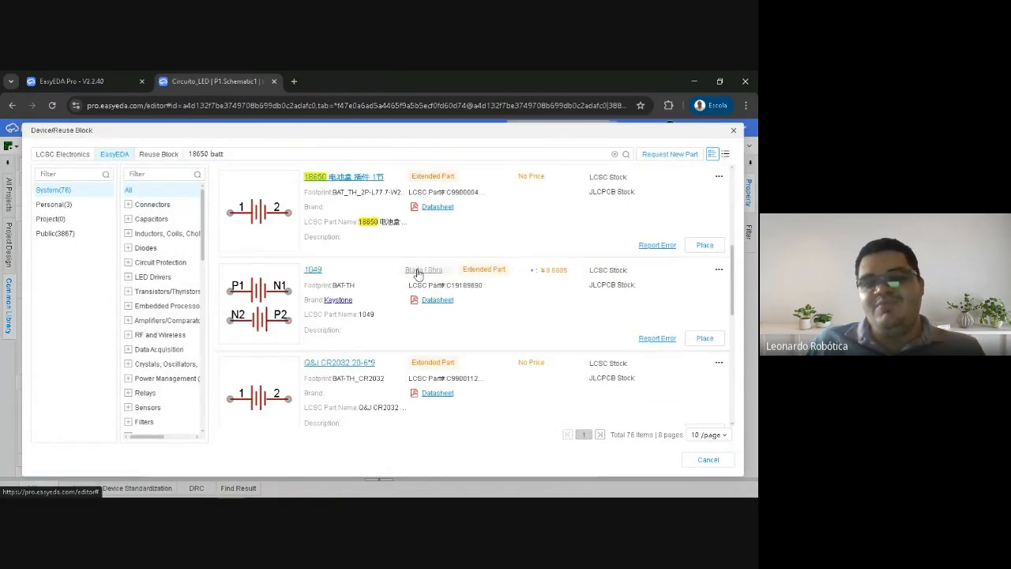
{"action": "scroll", "coordinate": [443, 356], "scroll_direction": "up", "scroll_amount": 10}
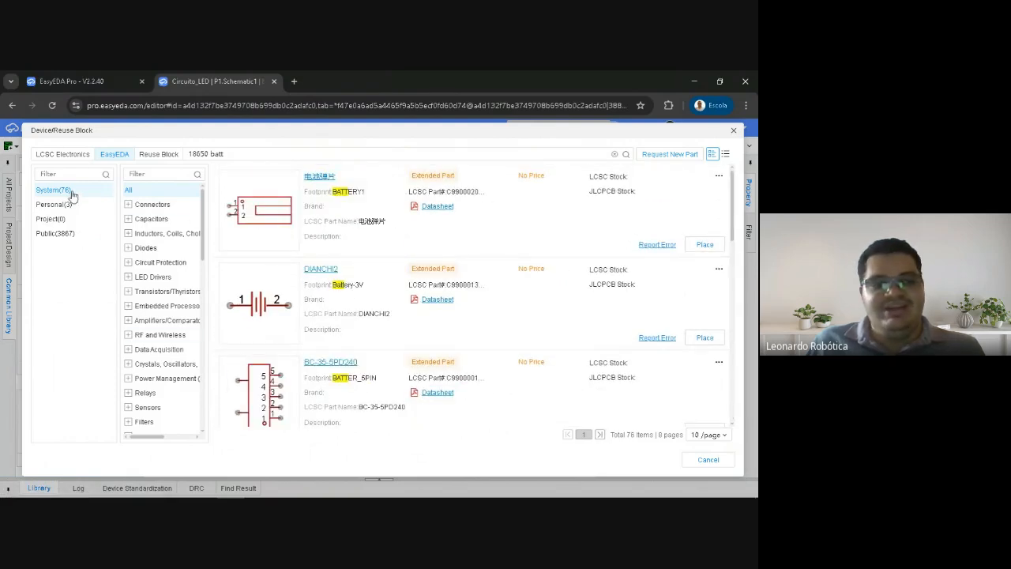
{"action": "scroll", "coordinate": [332, 240], "scroll_direction": "down", "scroll_amount": 4}
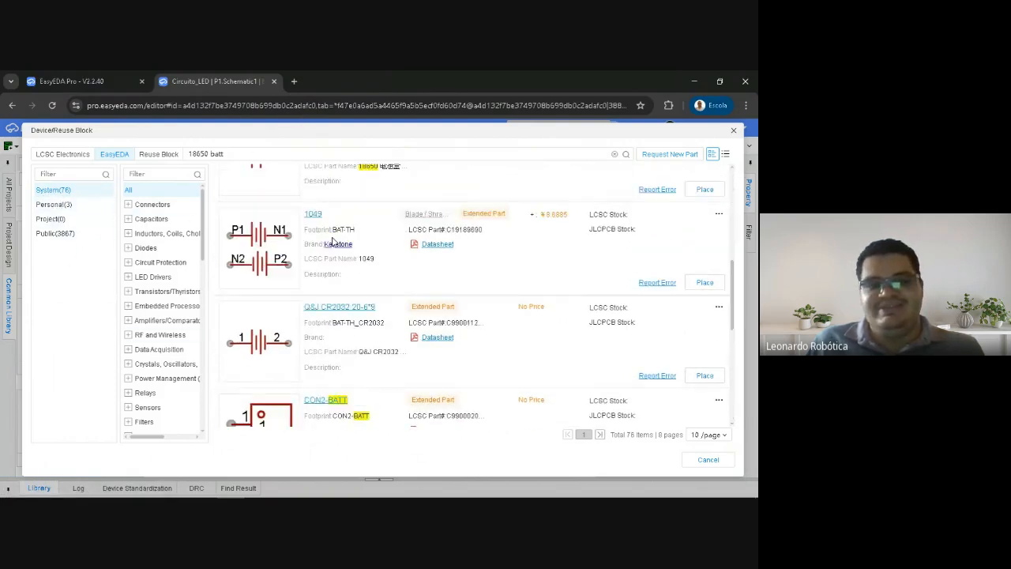
{"action": "scroll", "coordinate": [371, 253], "scroll_direction": "down", "scroll_amount": 5}
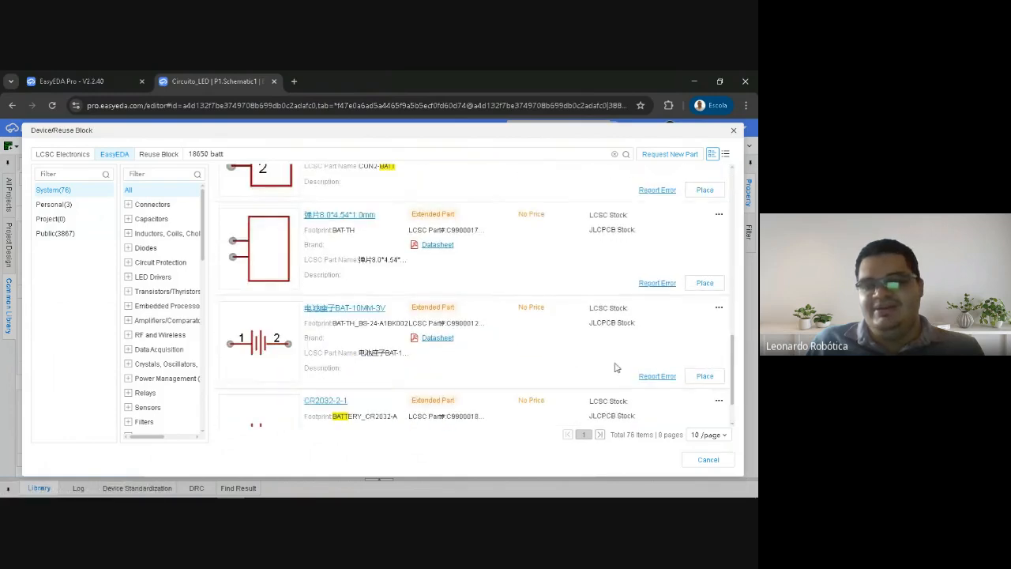
{"action": "left_click", "coordinate": [734, 134]}
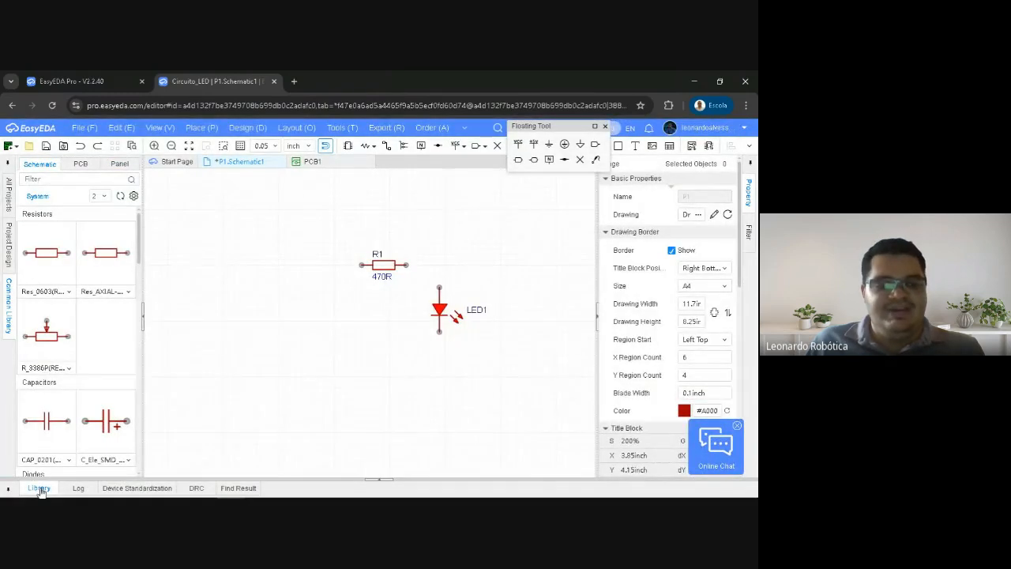
Reopen the device library's 18650 results, check the Personal and Public collections, and select the first device in System
{"action": "left_click", "coordinate": [39, 489]}
{"action": "left_click", "coordinate": [385, 266]}
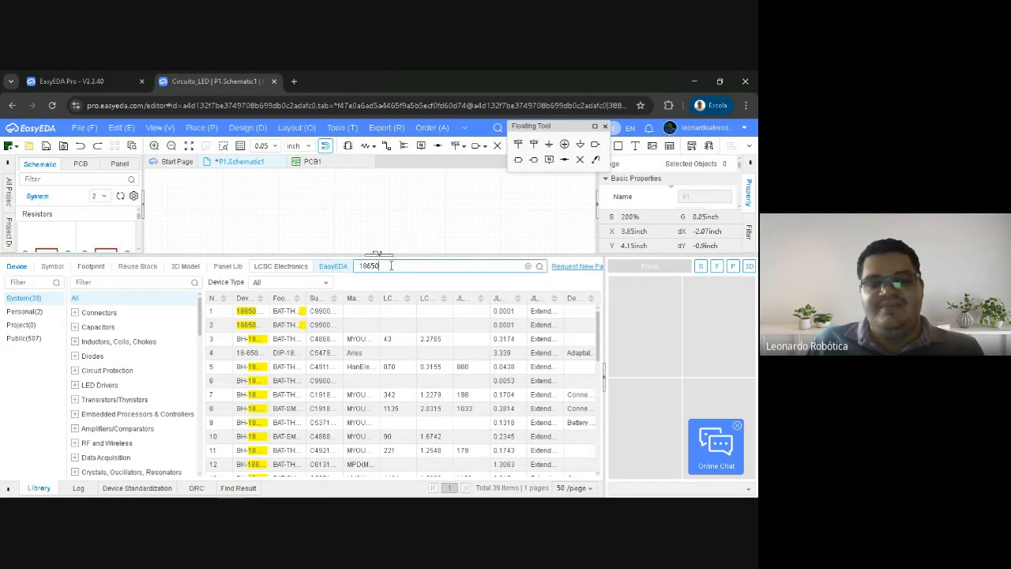
{"action": "left_click", "coordinate": [24, 313]}
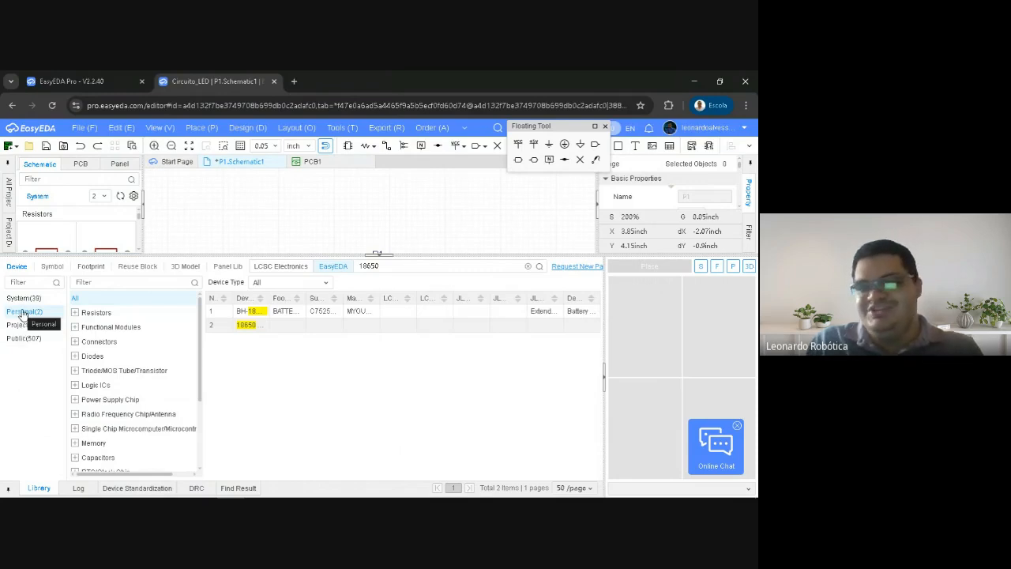
{"action": "left_click", "coordinate": [23, 337]}
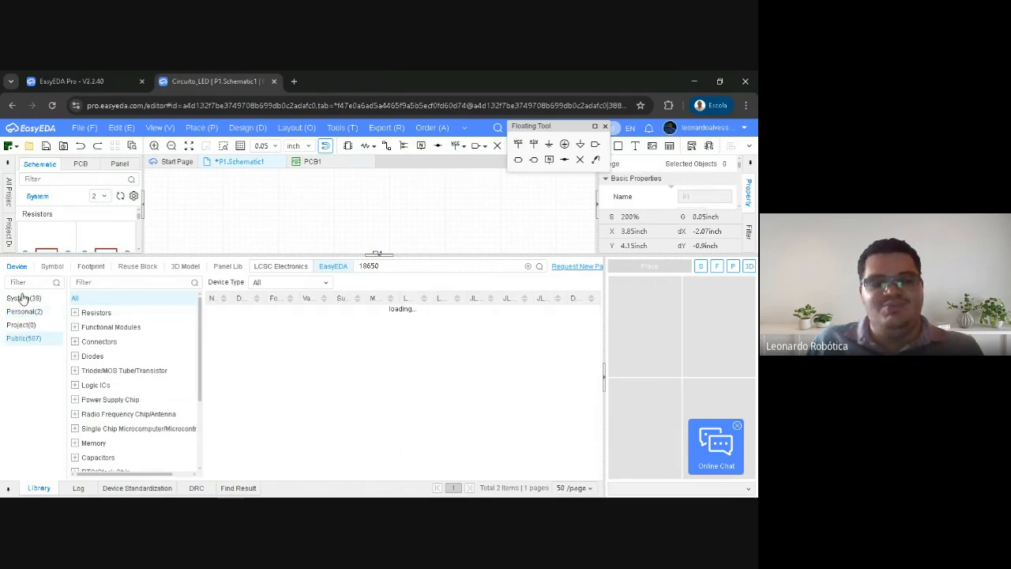
{"action": "left_click", "coordinate": [30, 300]}
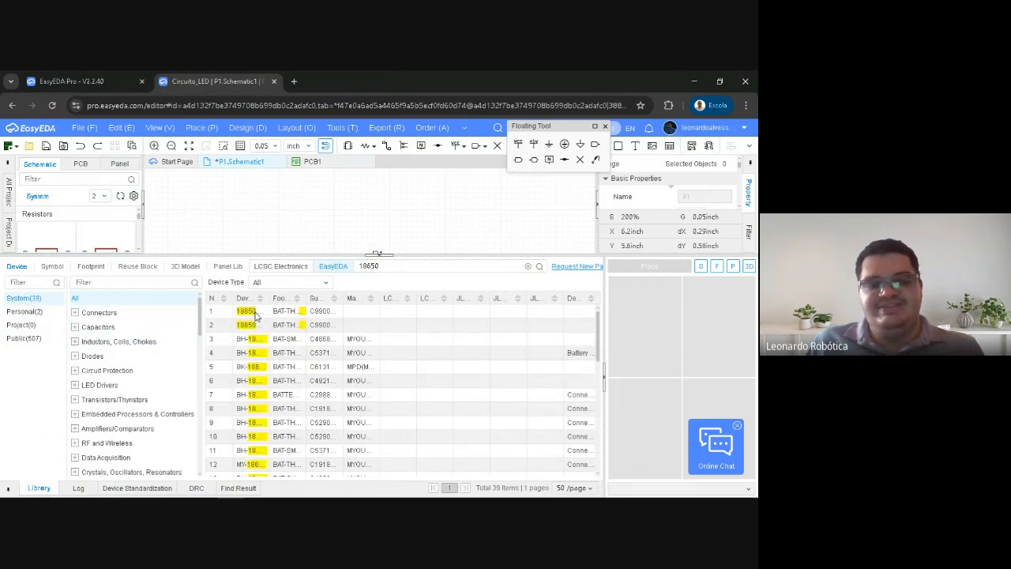
{"action": "left_click", "coordinate": [249, 314]}
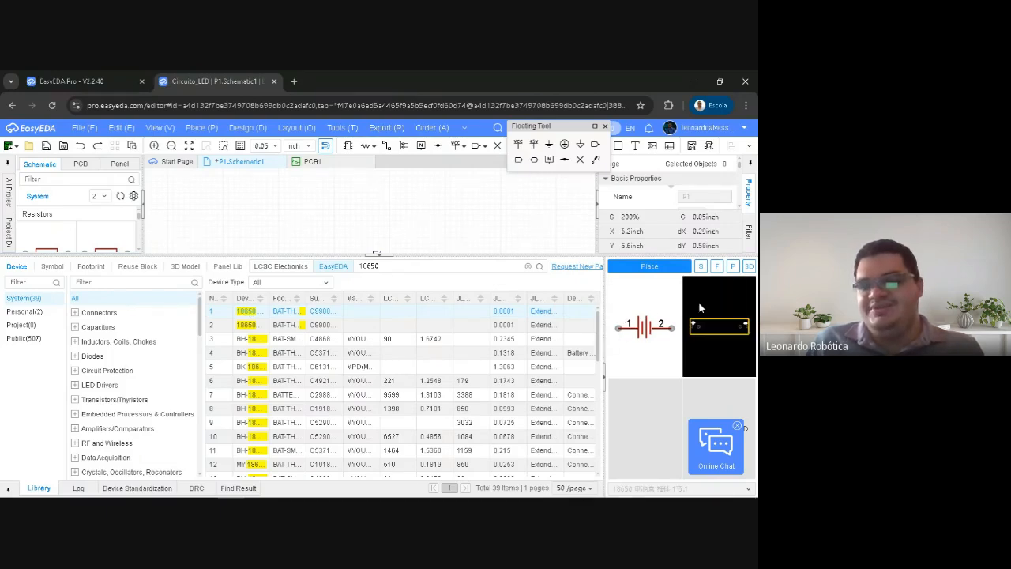
Dismiss the online chat and, after a look at PCB1, load the 3D preview of the selected 18650 battery holder
{"action": "left_click", "coordinate": [737, 426]}
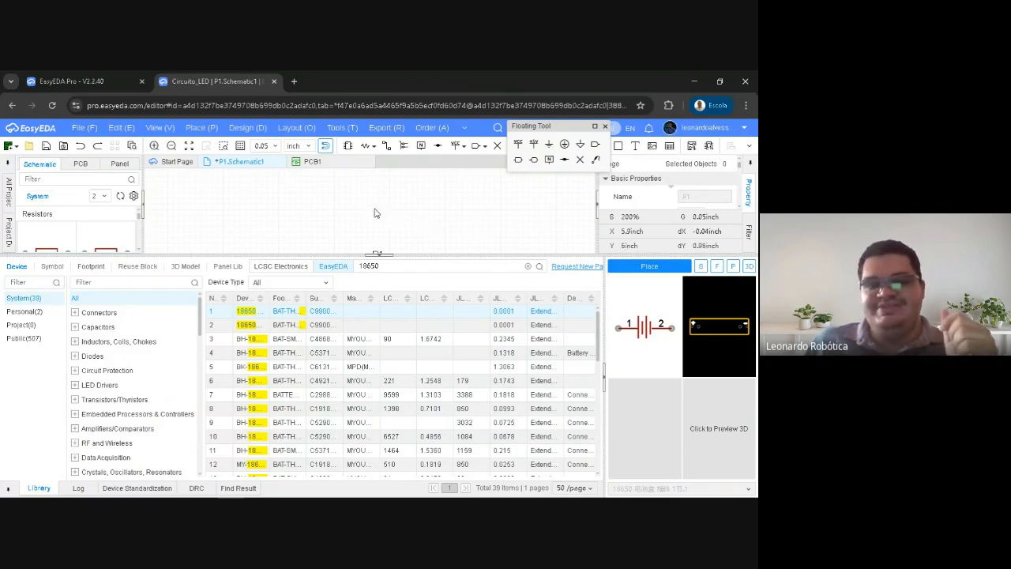
{"action": "left_click", "coordinate": [313, 162]}
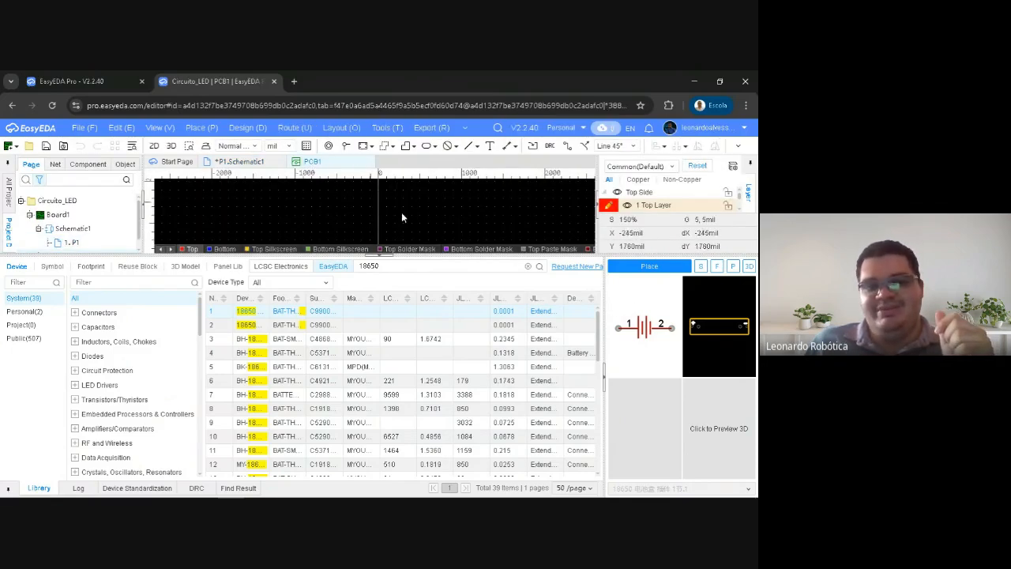
{"action": "left_click", "coordinate": [238, 162]}
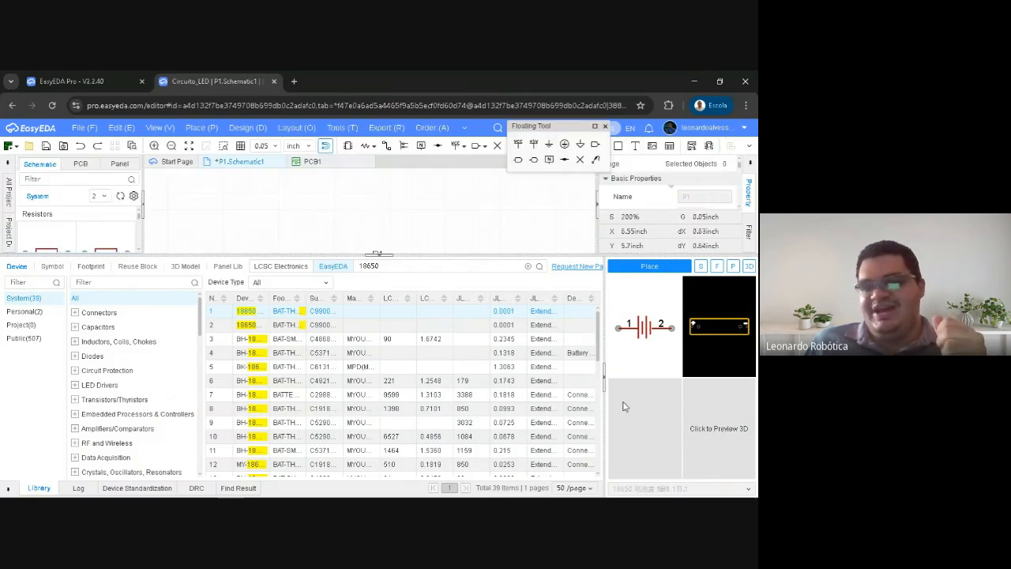
{"action": "left_click", "coordinate": [718, 434]}
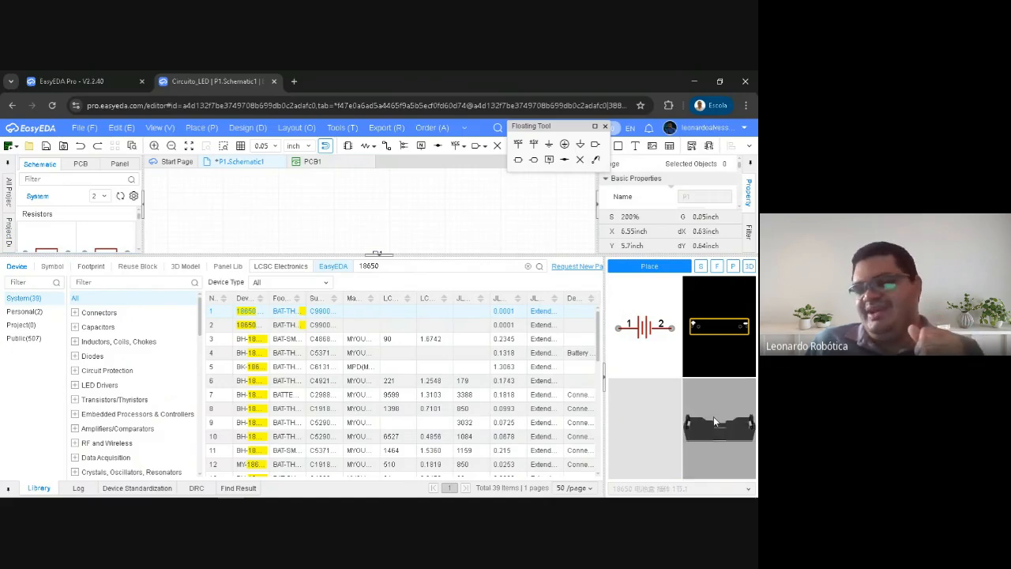
Widen the preview area and rotate the 18650 battery holder's 3D model to examine it from several sides
{"action": "mouse_move", "coordinate": [692, 436]}
{"action": "left_mouse_down"}
{"action": "mouse_move", "coordinate": [697, 458]}
{"action": "mouse_move", "coordinate": [677, 435]}
{"action": "mouse_move", "coordinate": [696, 445]}
{"action": "mouse_move", "coordinate": [723, 426]}
{"action": "mouse_move", "coordinate": [706, 426]}
{"action": "left_mouse_up"}
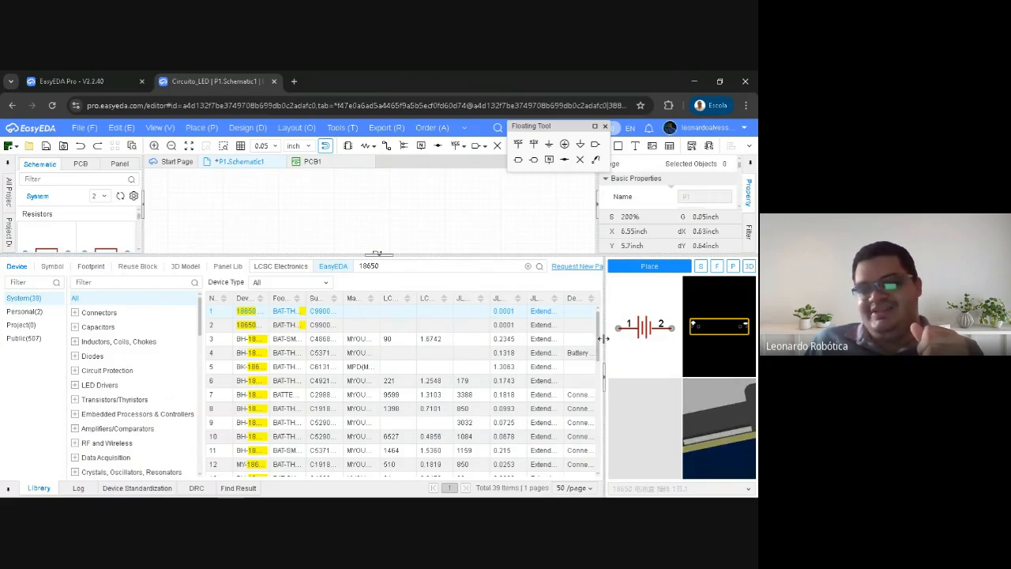
{"action": "left_click_drag", "start_coordinate": [605, 342], "coordinate": [576, 347]}
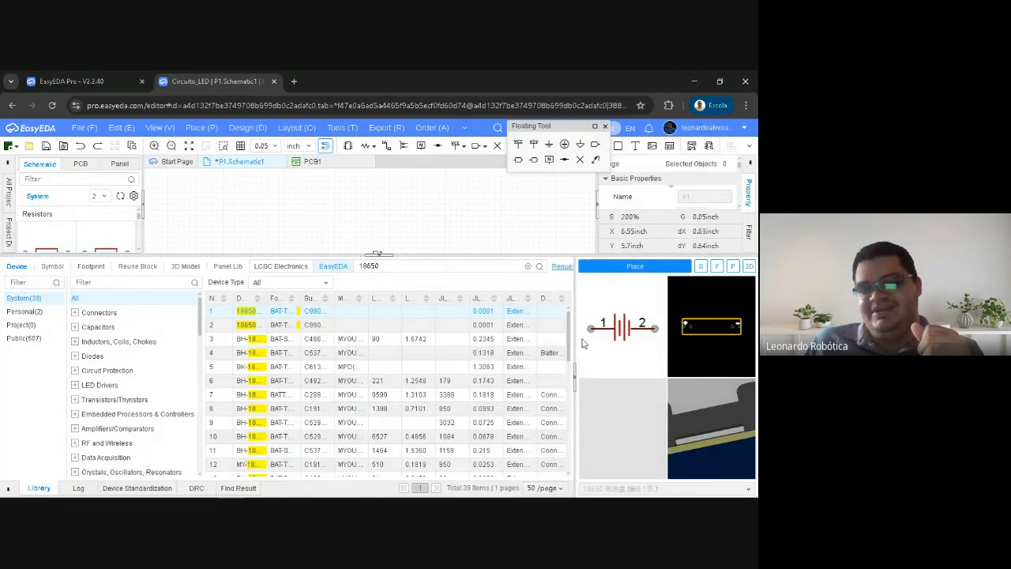
{"action": "mouse_move", "coordinate": [733, 424]}
{"action": "left_mouse_down"}
{"action": "mouse_move", "coordinate": [721, 413]}
{"action": "mouse_move", "coordinate": [715, 423]}
{"action": "mouse_move", "coordinate": [741, 424]}
{"action": "mouse_move", "coordinate": [737, 456]}
{"action": "mouse_move", "coordinate": [719, 464]}
{"action": "mouse_move", "coordinate": [699, 425]}
{"action": "mouse_move", "coordinate": [699, 438]}
{"action": "mouse_move", "coordinate": [709, 416]}
{"action": "mouse_move", "coordinate": [698, 422]}
{"action": "mouse_move", "coordinate": [695, 440]}
{"action": "mouse_move", "coordinate": [729, 425]}
{"action": "left_mouse_up"}
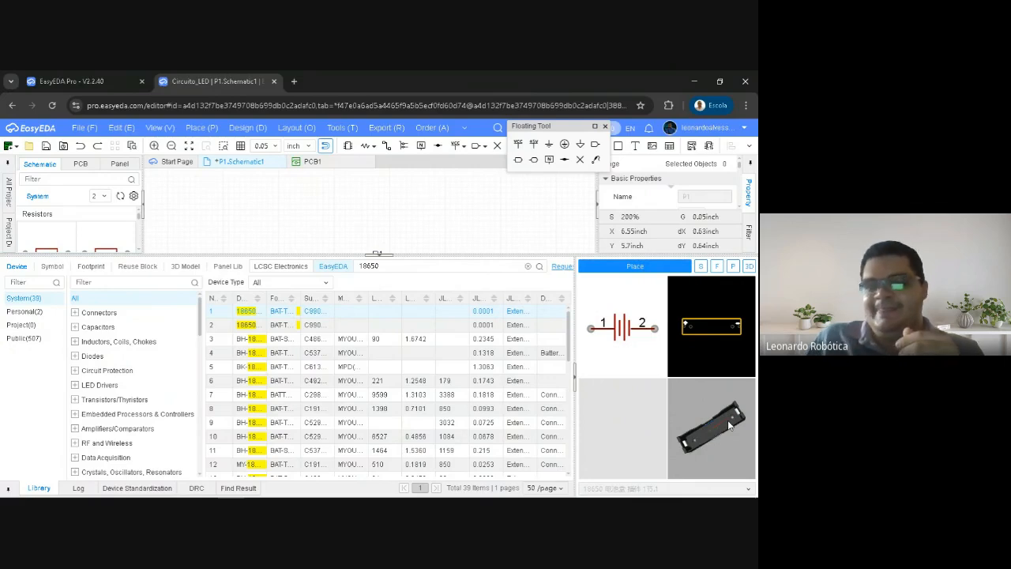
{"action": "left_click_drag", "start_coordinate": [711, 433], "coordinate": [666, 448]}
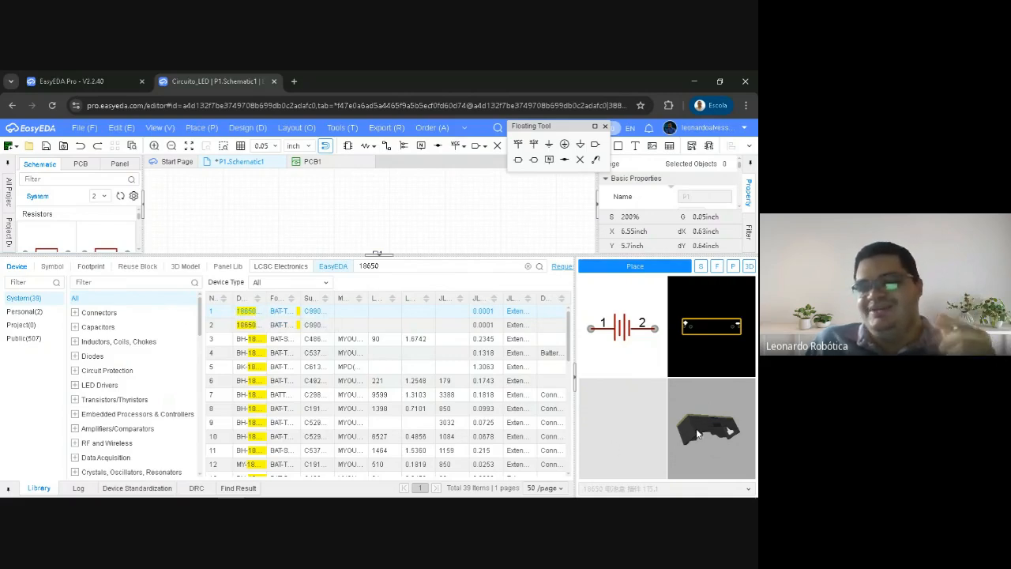
{"action": "left_click_drag", "start_coordinate": [693, 431], "coordinate": [706, 414]}
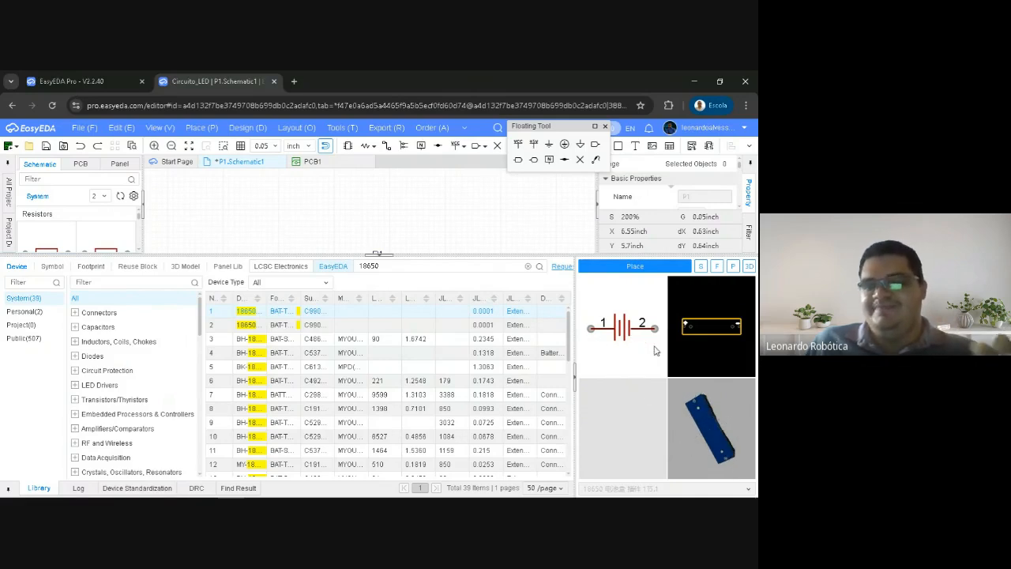
Place the selected 18650 battery holder upright between R1 and the drawing's left side, and end placement after one copy
{"action": "left_click", "coordinate": [628, 270]}
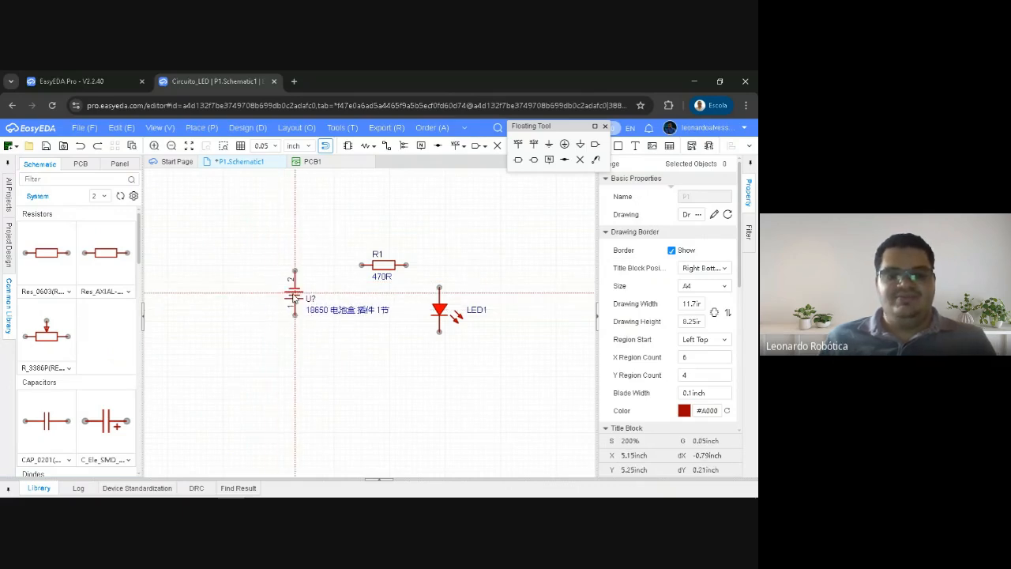
{"action": "key", "text": "space"}
{"action": "left_click", "coordinate": [314, 303]}
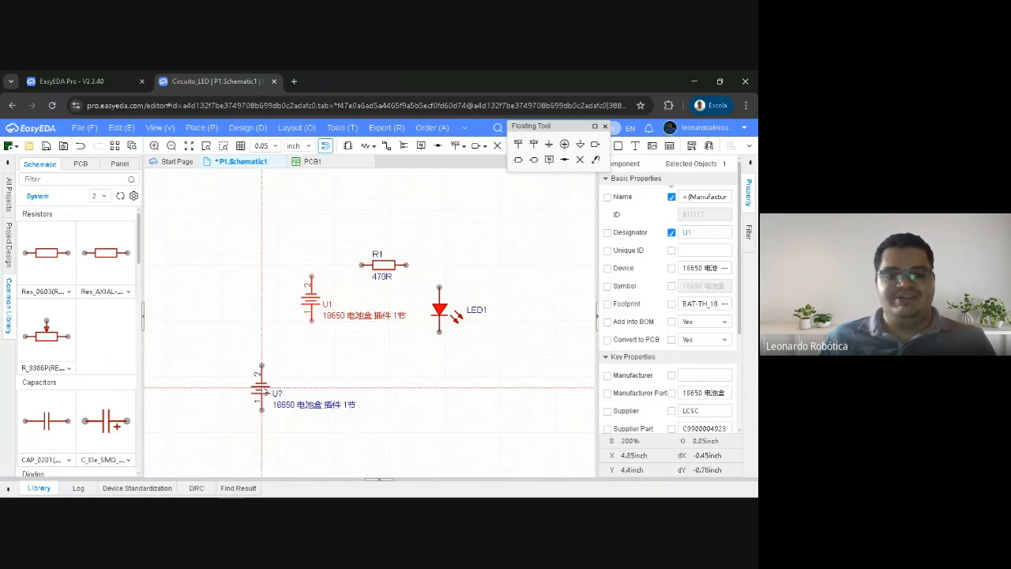
{"action": "key", "text": "Escape"}
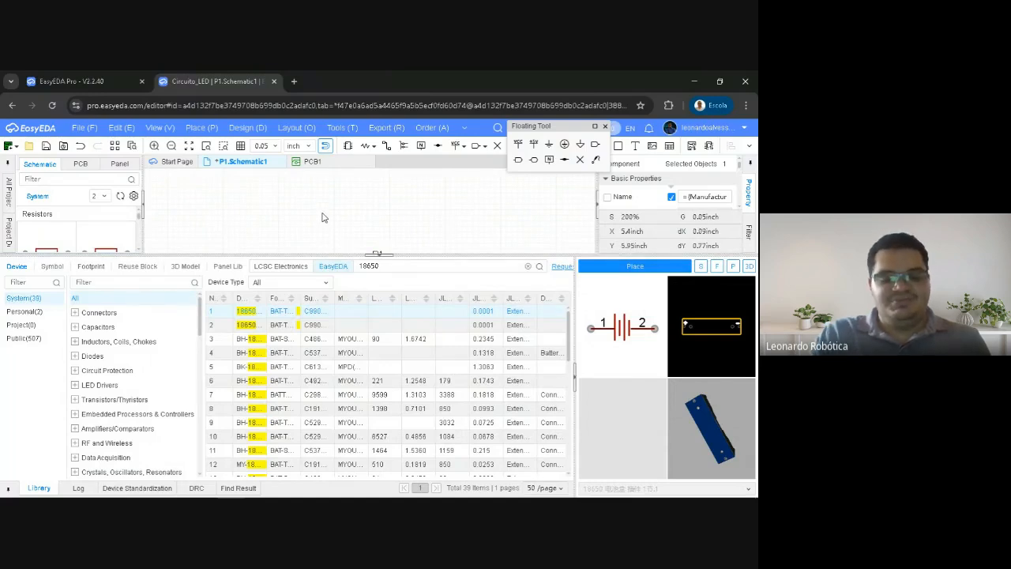
Reopen and close the component search, and collapse the device library to free the schematic canvas
{"action": "key", "text": "shift+f"}
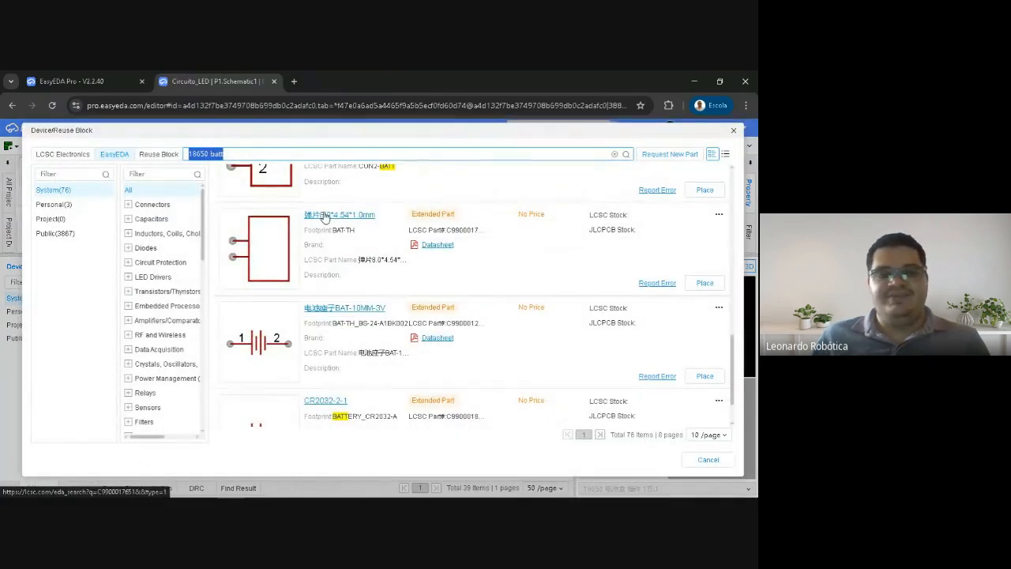
{"action": "left_click", "coordinate": [735, 134]}
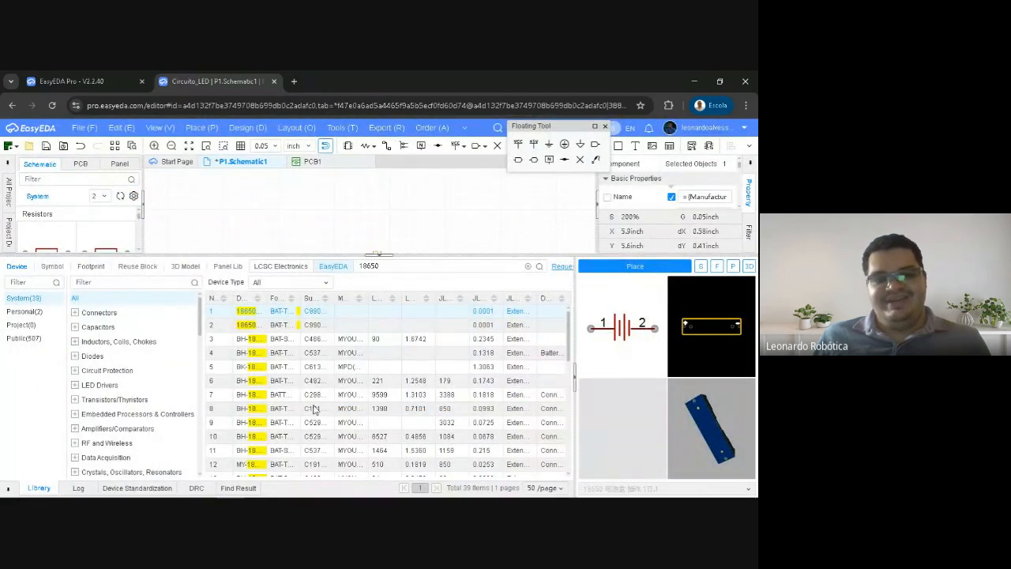
{"action": "left_click", "coordinate": [378, 259]}
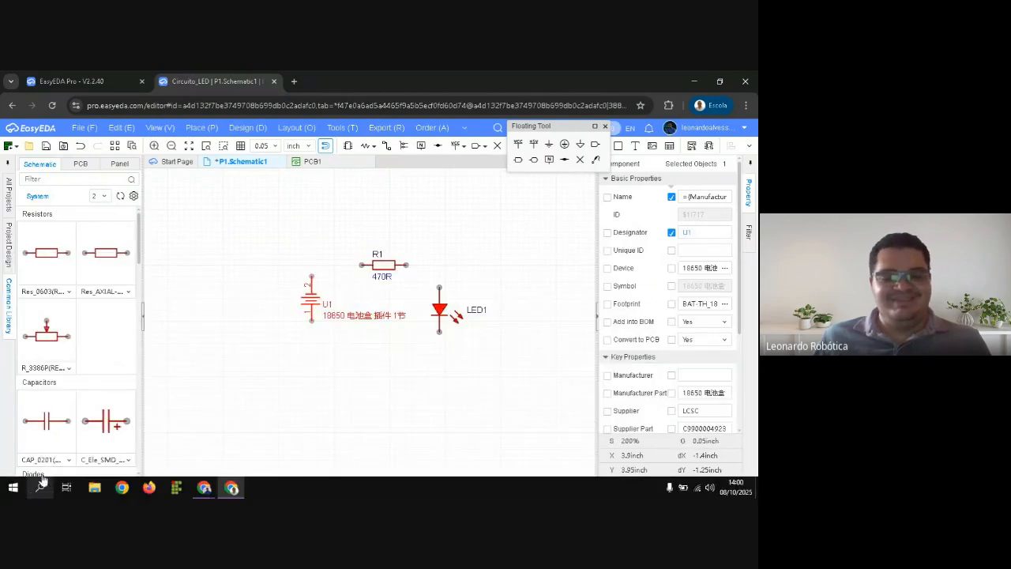
Hide the battery holder's name label, move the holder closer to R1, and line LED1 up level with it
{"action": "right_click_drag", "start_coordinate": [270, 281], "coordinate": [257, 301]}
{"action": "left_click", "coordinate": [257, 301]}
{"action": "left_click", "coordinate": [310, 302]}
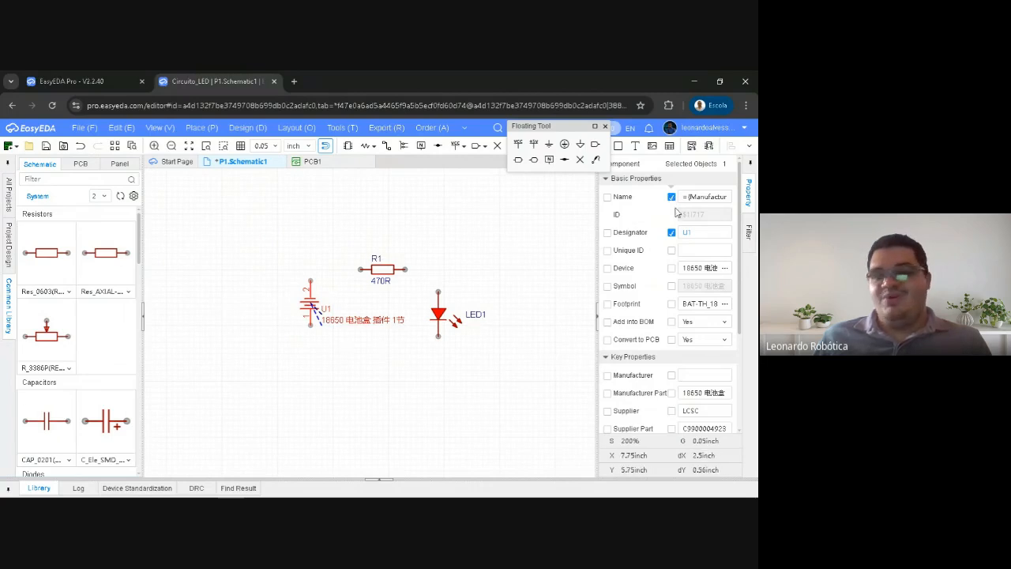
{"action": "left_click_drag", "start_coordinate": [310, 304], "coordinate": [333, 304]}
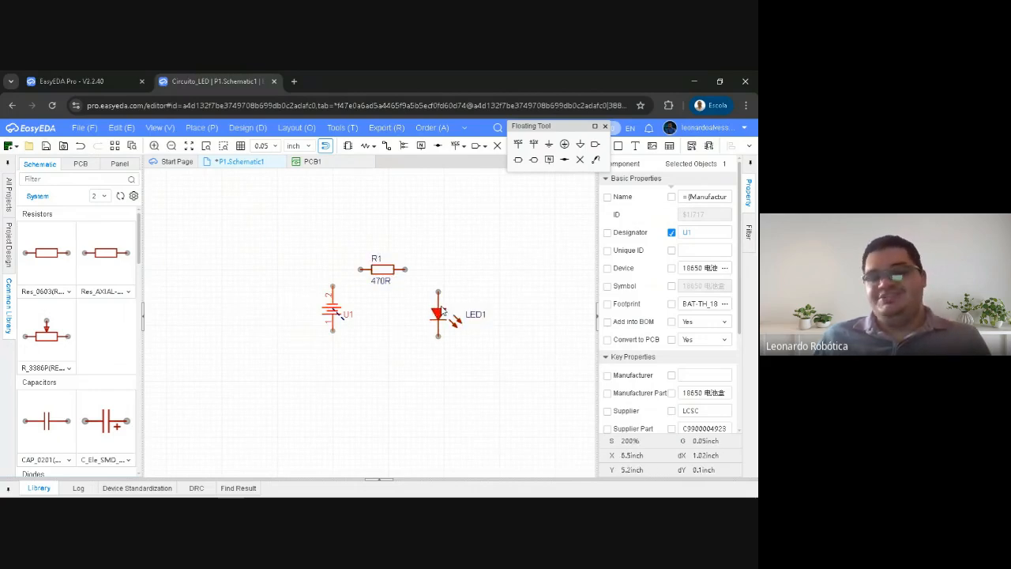
{"action": "left_click_drag", "start_coordinate": [443, 310], "coordinate": [433, 306]}
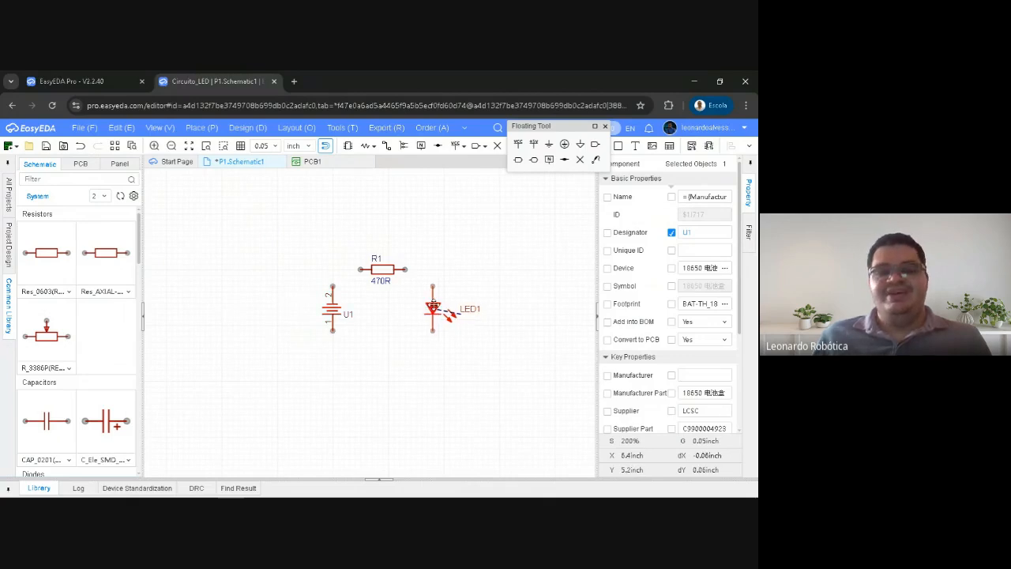
{"action": "left_click", "coordinate": [433, 306]}
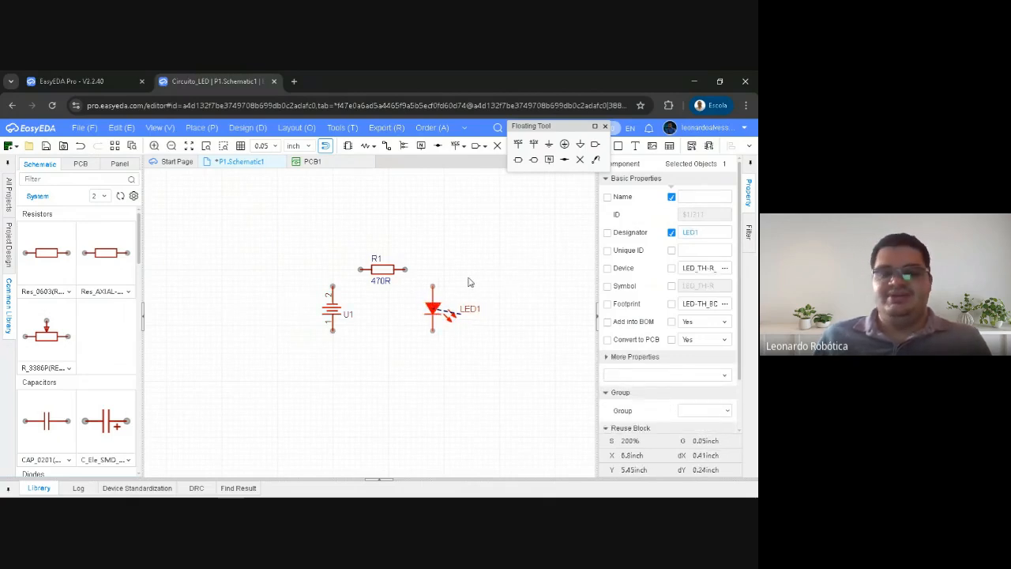
Show the battery holder's name label again and hide it once more
{"action": "left_click_drag", "start_coordinate": [335, 313], "coordinate": [332, 309]}
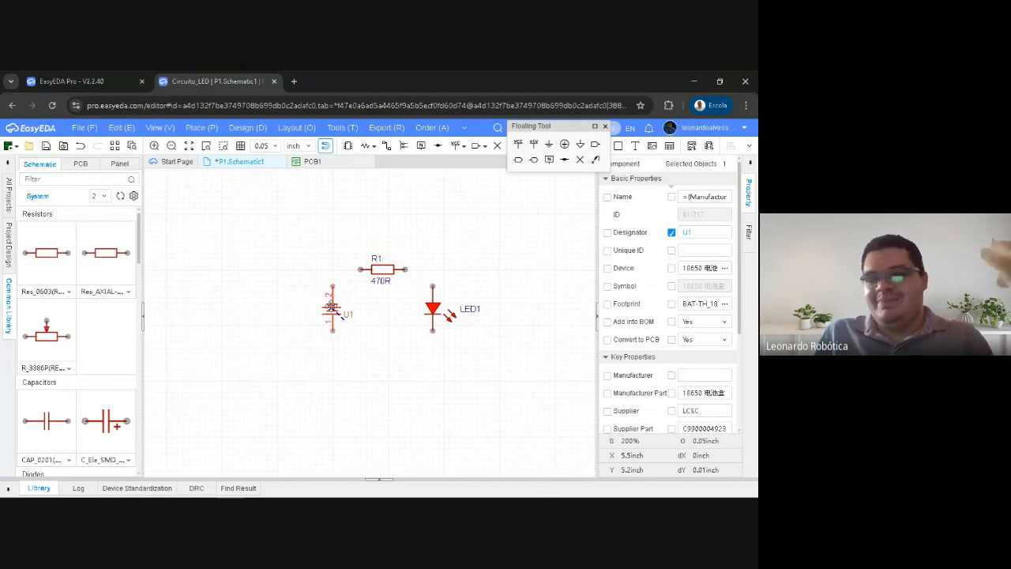
{"action": "left_click_drag", "start_coordinate": [331, 307], "coordinate": [332, 308]}
{"action": "left_click", "coordinate": [375, 309]}
{"action": "left_click", "coordinate": [339, 313]}
{"action": "left_click", "coordinate": [671, 197]}
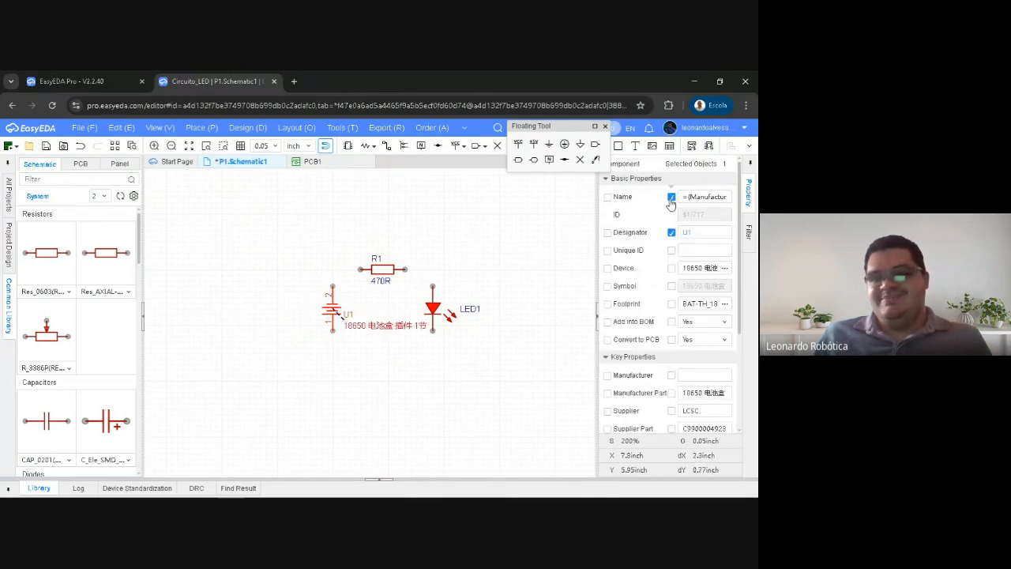
{"action": "left_click", "coordinate": [671, 197]}
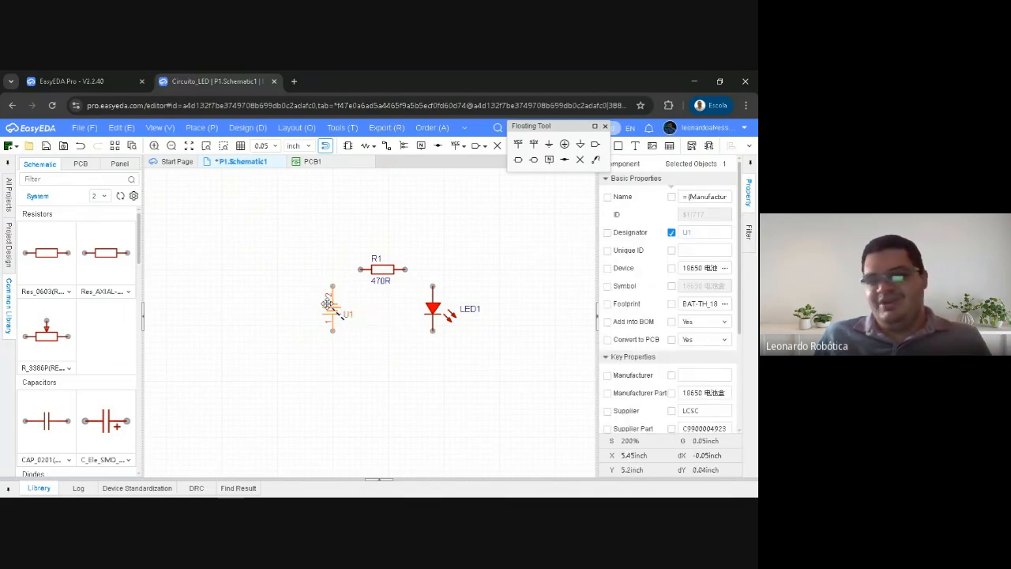
Examine the designator properties of the battery holder, resistor R1 and LED1
{"action": "left_click", "coordinate": [711, 232]}
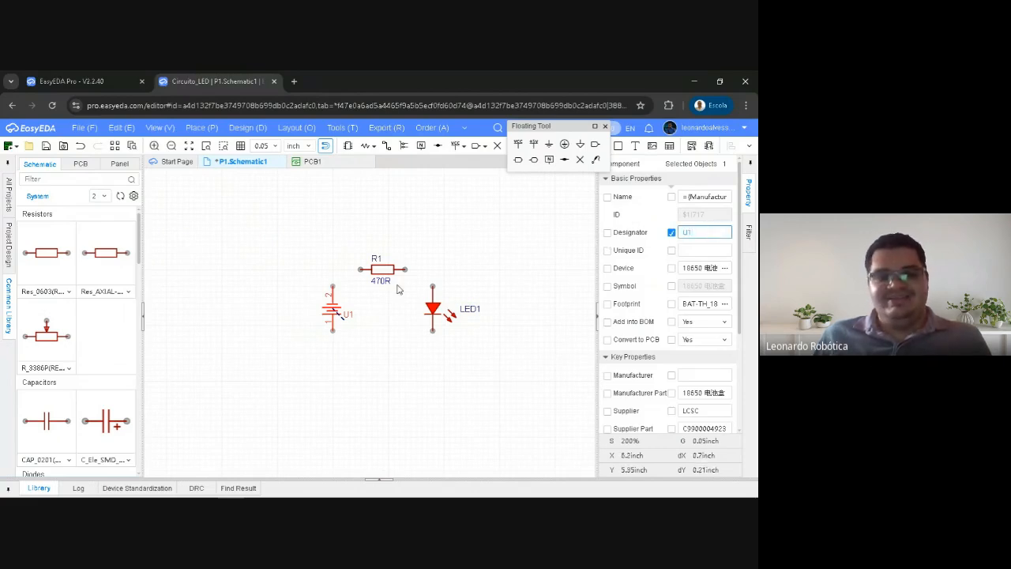
{"action": "left_click_drag", "start_coordinate": [332, 309], "coordinate": [332, 309]}
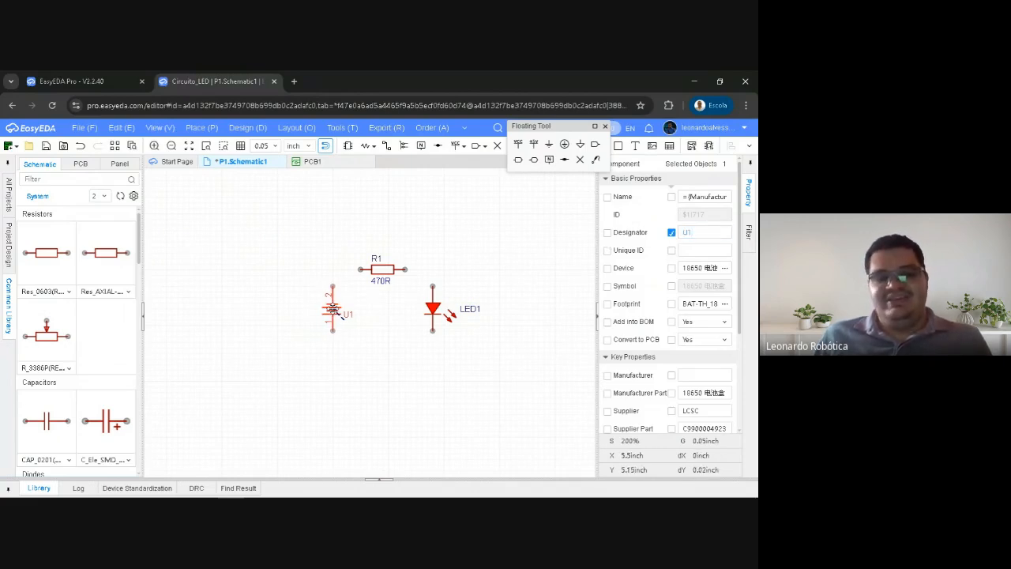
{"action": "double_click", "coordinate": [705, 233]}
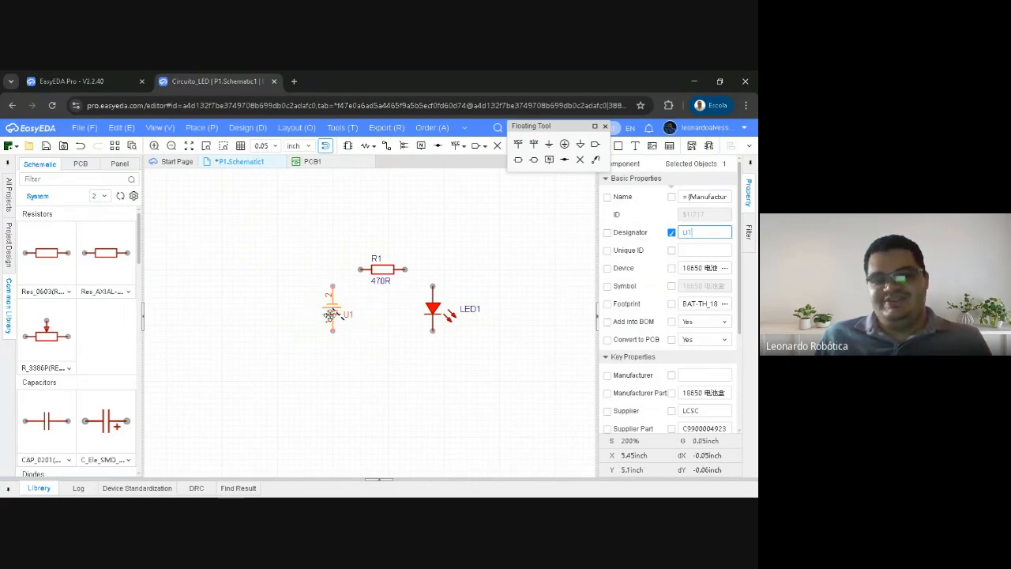
{"action": "left_click", "coordinate": [381, 272]}
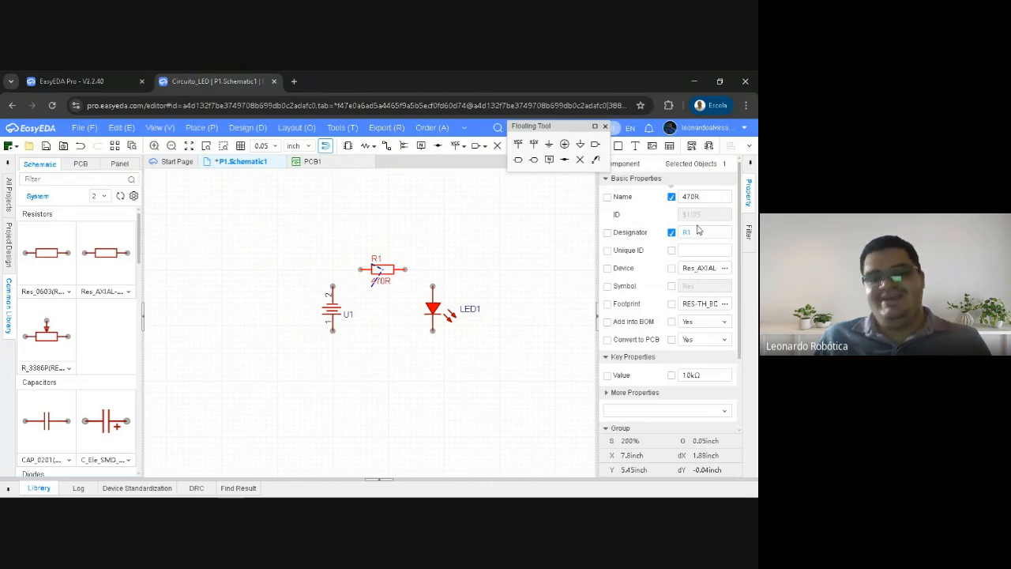
{"action": "left_click", "coordinate": [459, 306]}
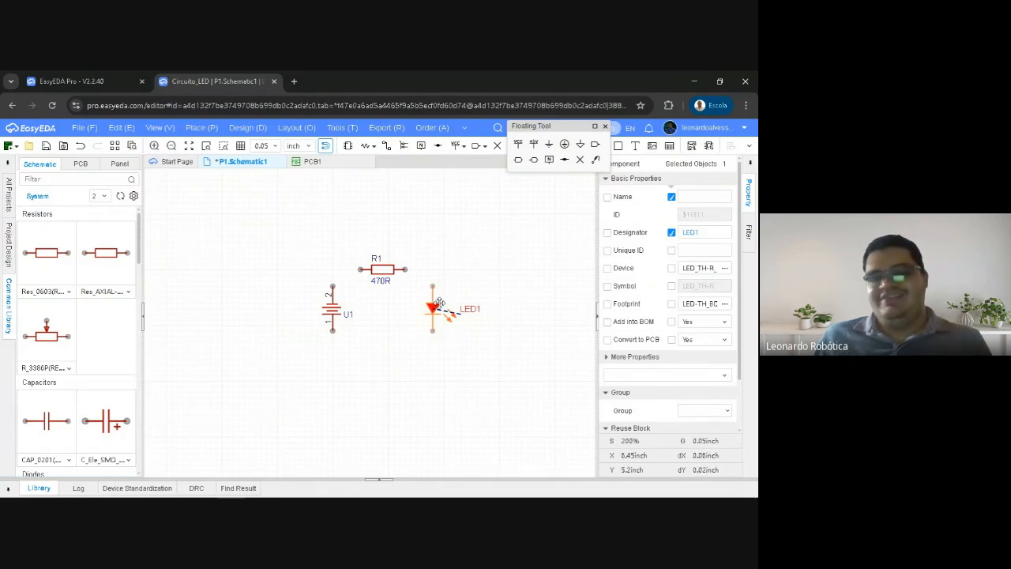
{"action": "left_click", "coordinate": [332, 308]}
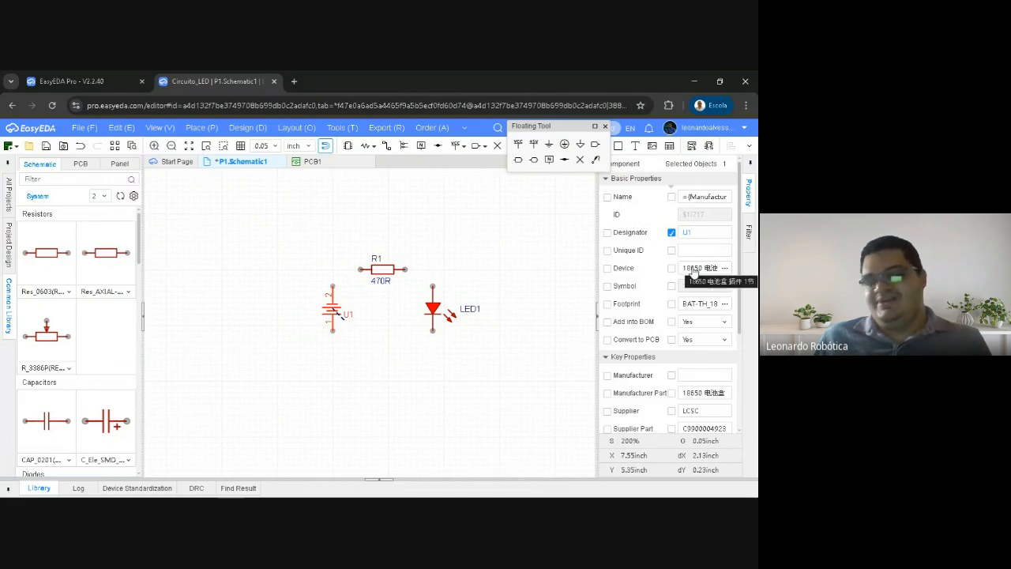
Open the battery holder's device selection, check the first LCSC result's product page, and close both without replacing the device
{"action": "left_click", "coordinate": [724, 267]}
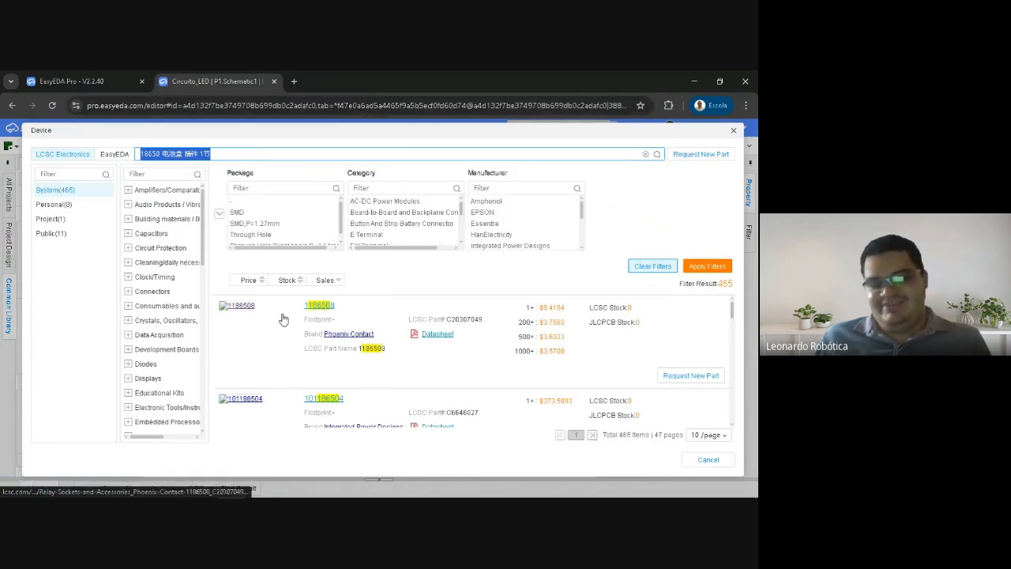
{"action": "left_click", "coordinate": [246, 330]}
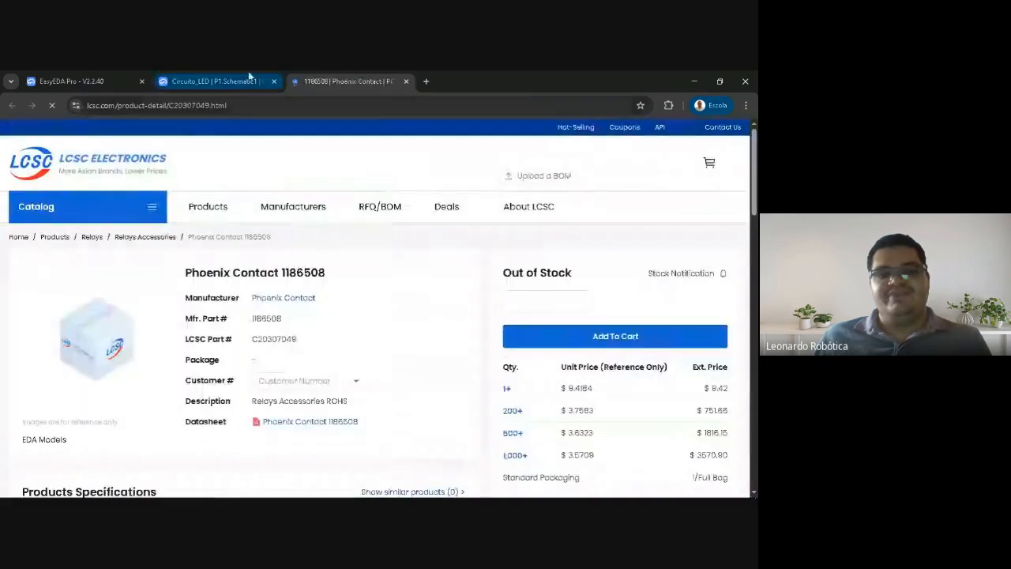
{"action": "left_click", "coordinate": [407, 81]}
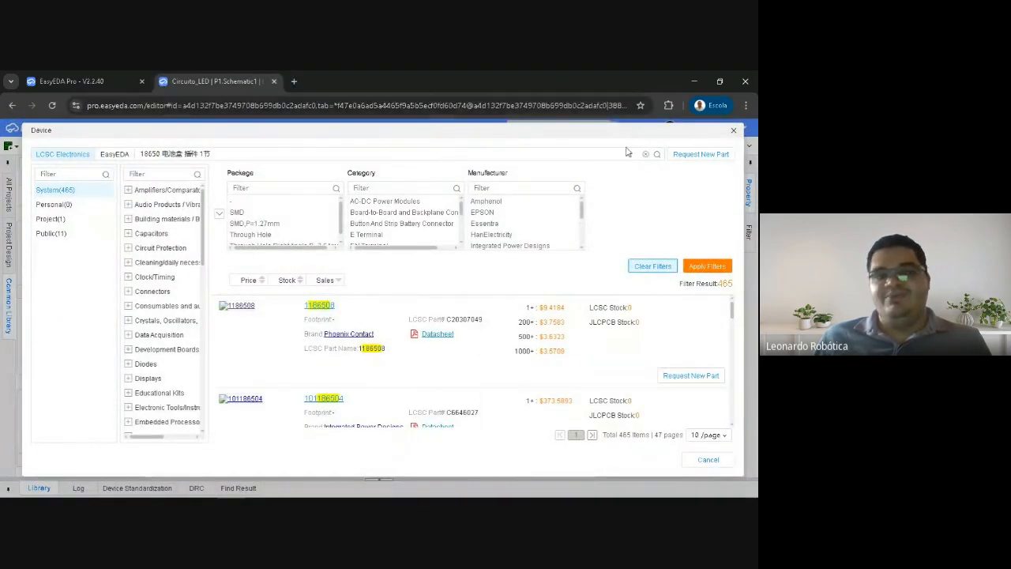
{"action": "left_click", "coordinate": [733, 131]}
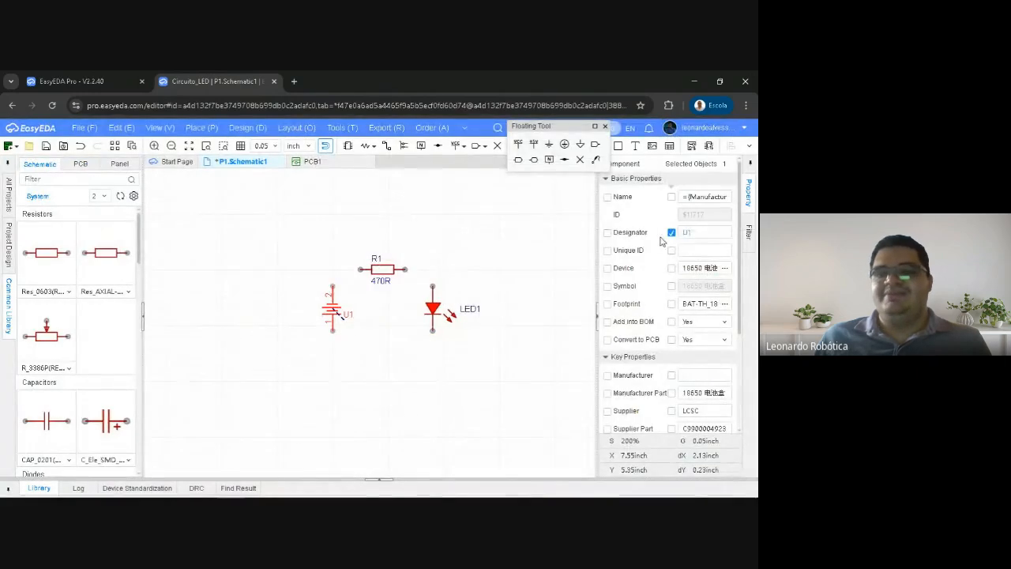
Examine the battery holder's symbol and footprint in the Footprint Manager and close it without changes
{"action": "left_click", "coordinate": [693, 308]}
{"action": "left_click_drag", "start_coordinate": [340, 132], "coordinate": [324, 114]}
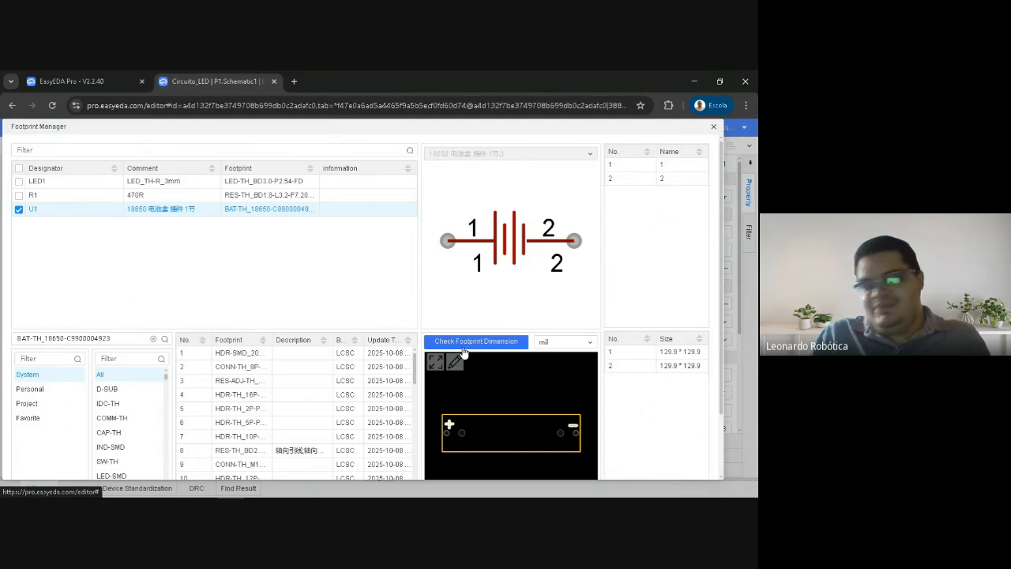
{"action": "left_click", "coordinate": [714, 129]}
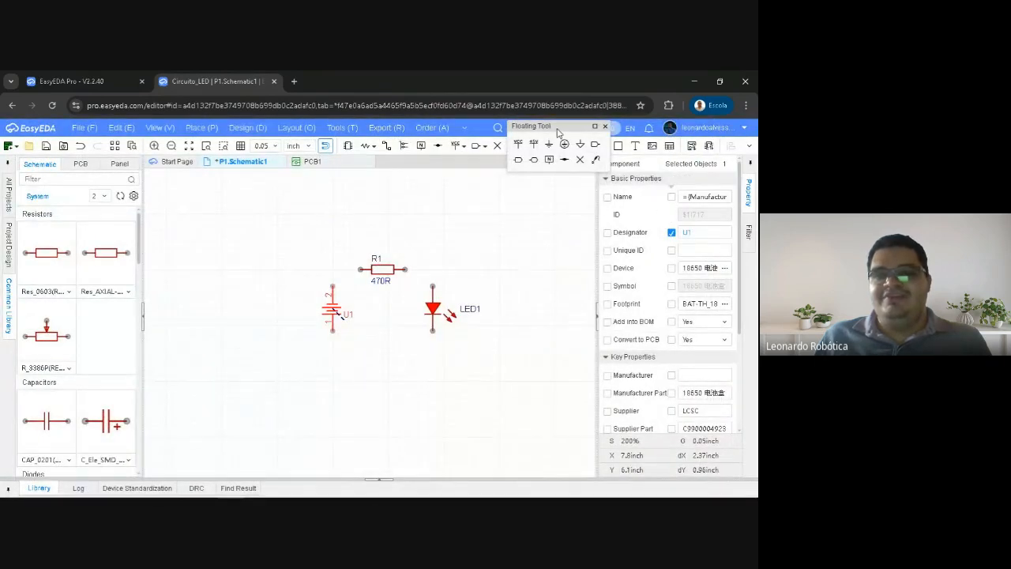
Move the Floating Tool palette aside to uncover the drawing tools, and deselect the battery holder
{"action": "left_click_drag", "start_coordinate": [587, 130], "coordinate": [692, 129]}
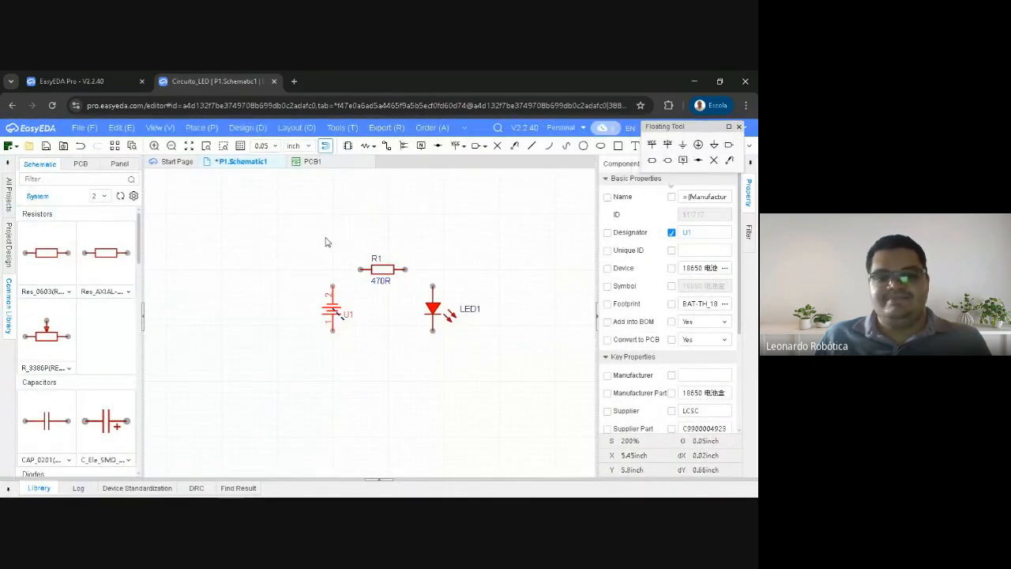
{"action": "right_click_drag", "start_coordinate": [323, 239], "coordinate": [298, 234]}
{"action": "left_click", "coordinate": [298, 236]}
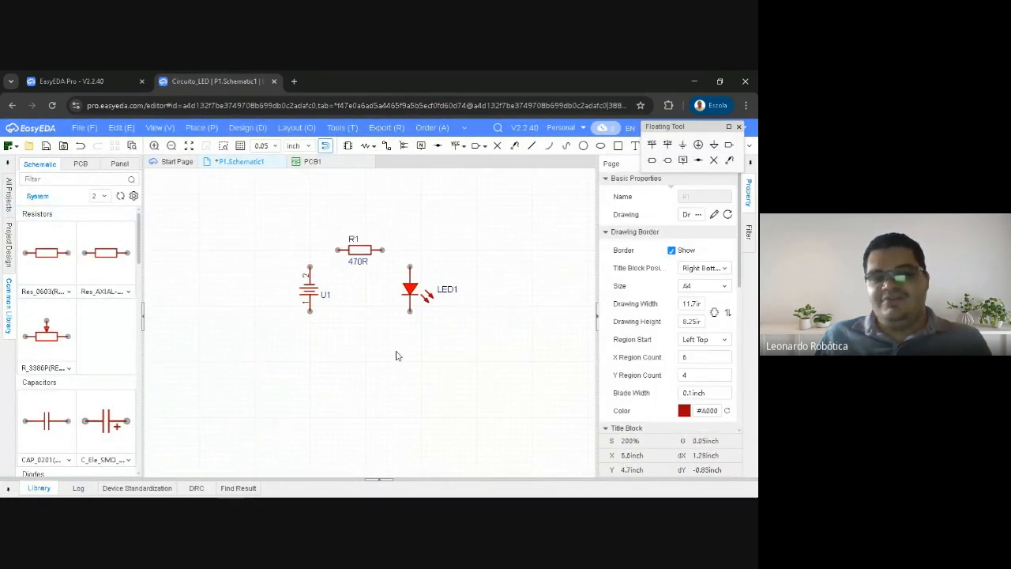
{"action": "left_click_drag", "start_coordinate": [270, 217], "coordinate": [300, 220]}
{"action": "right_click_drag", "start_coordinate": [270, 232], "coordinate": [283, 243]}
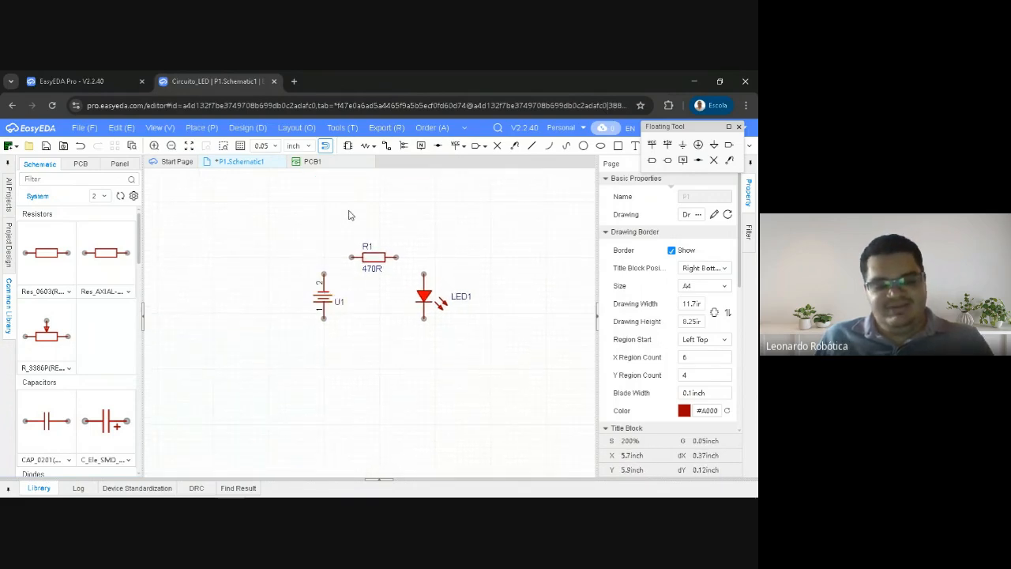
Wire battery pin 2 to R1's near end and R1's other end to LED1's upper pin, and end wiring
{"action": "key", "text": "w"}
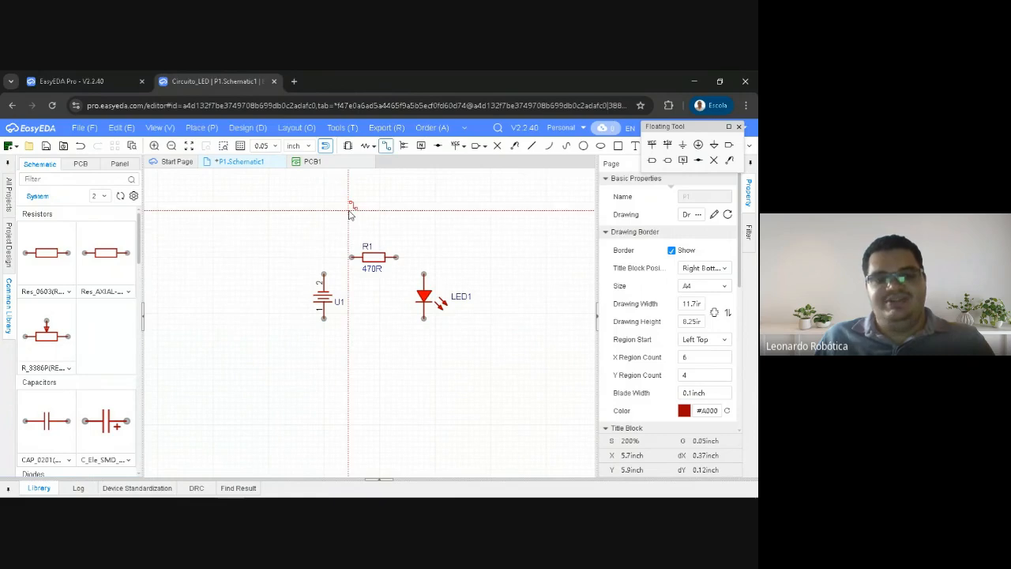
{"action": "left_click", "coordinate": [324, 276]}
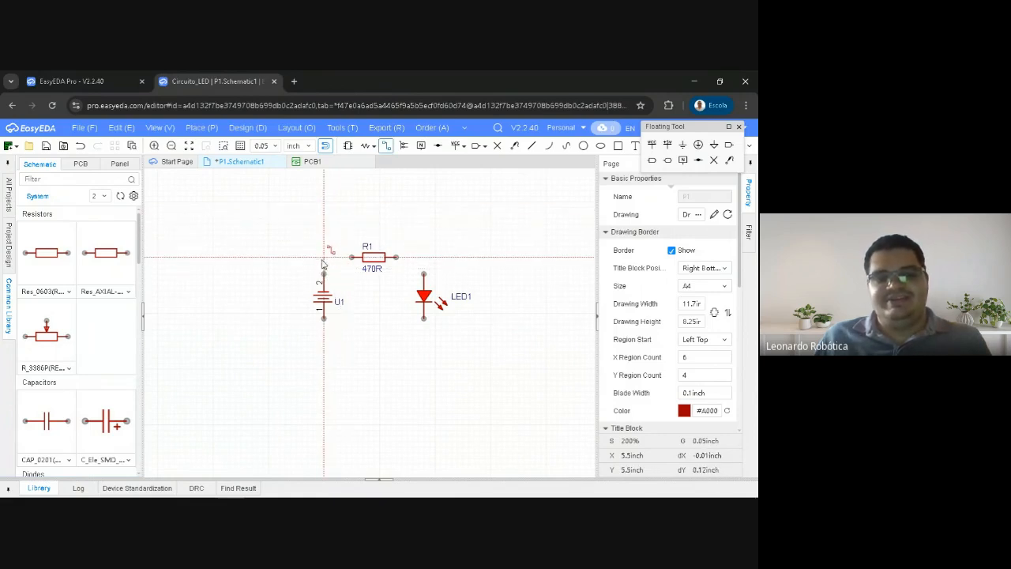
{"action": "left_click", "coordinate": [357, 258]}
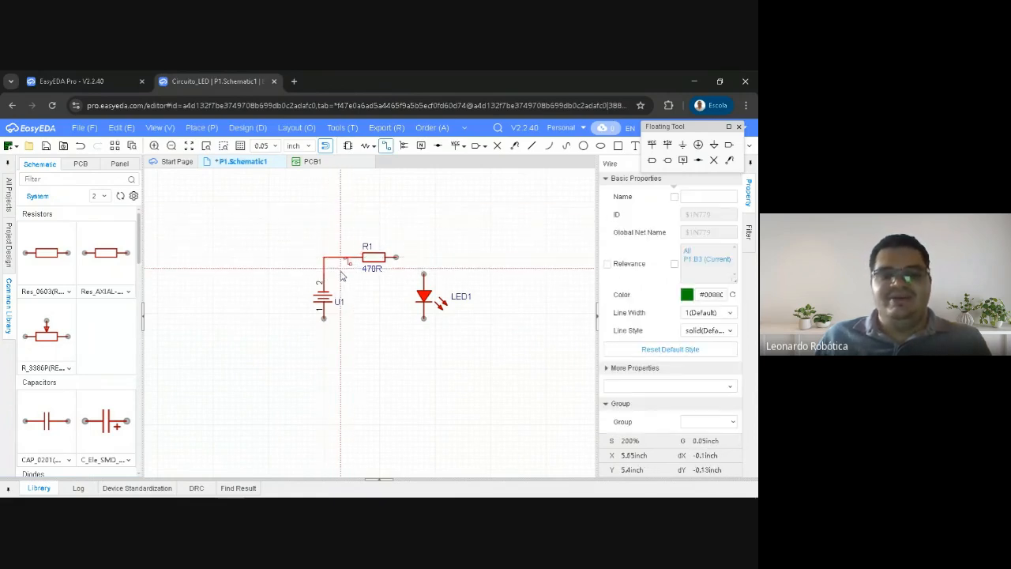
{"action": "scroll", "coordinate": [335, 267], "scroll_direction": "up", "scroll_amount": 3}
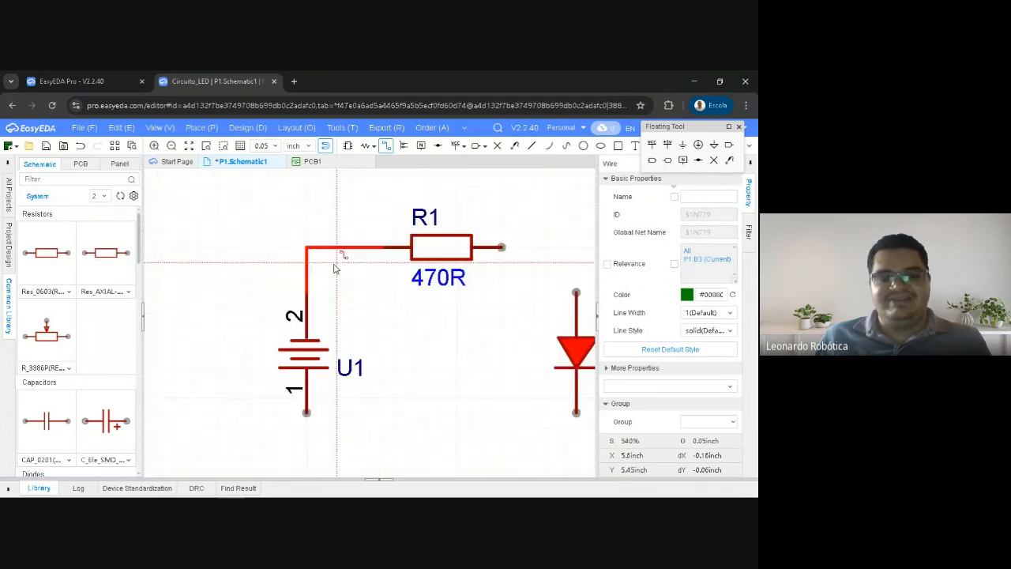
{"action": "scroll", "coordinate": [338, 264], "scroll_direction": "down", "scroll_amount": 1}
{"action": "left_click", "coordinate": [451, 254]}
{"action": "left_click", "coordinate": [504, 283]}
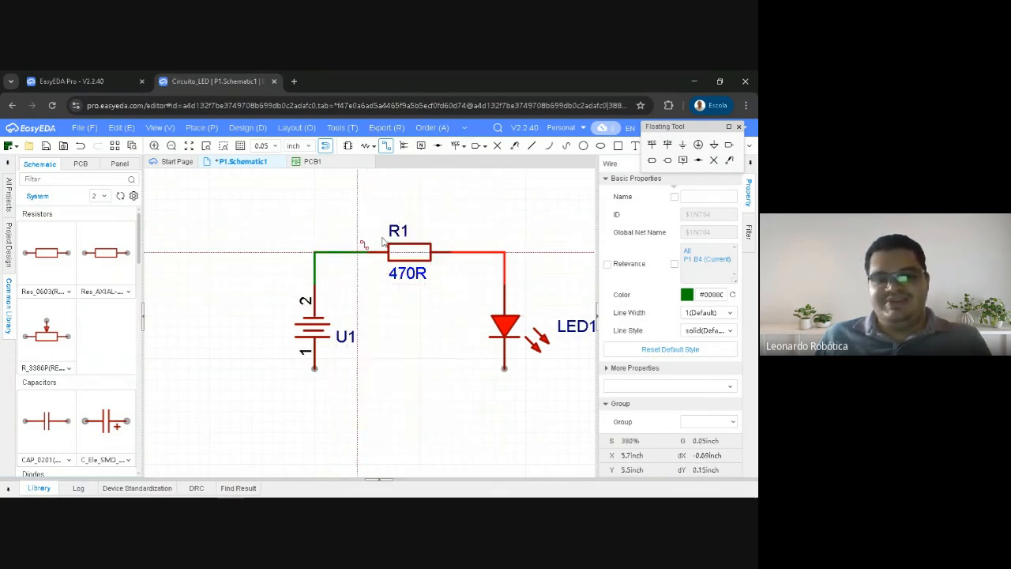
{"action": "key", "text": "Escape"}
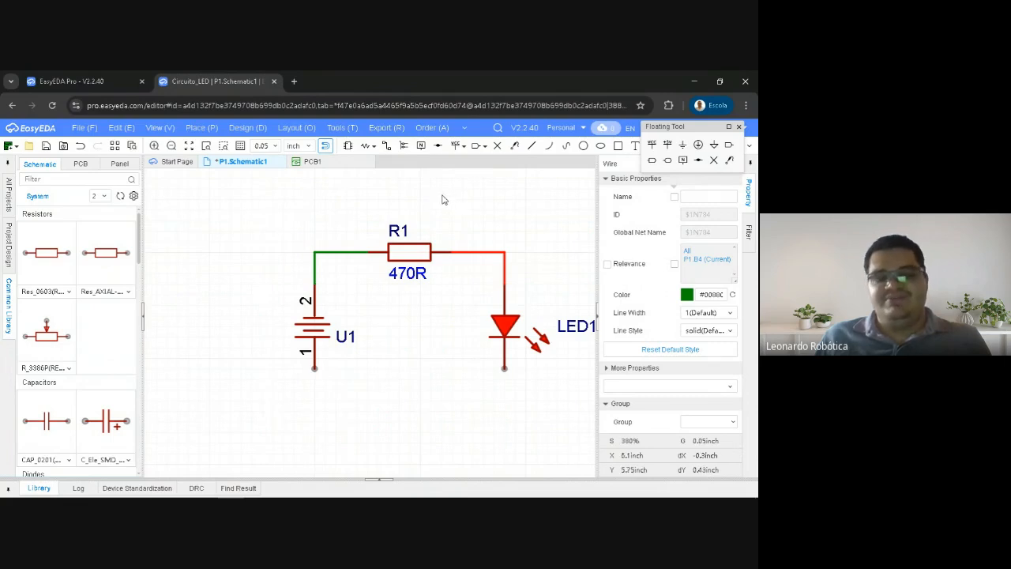
Wire the battery holder's pin 1 to LED1's lower pin and pull the connecting segment slightly below the components
{"action": "left_click", "coordinate": [385, 147]}
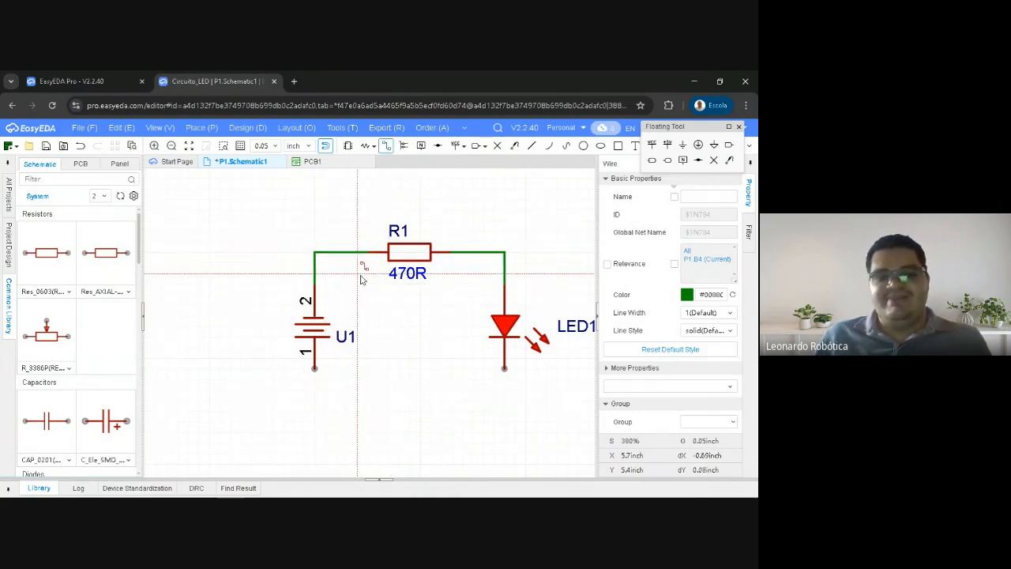
{"action": "left_click", "coordinate": [315, 369]}
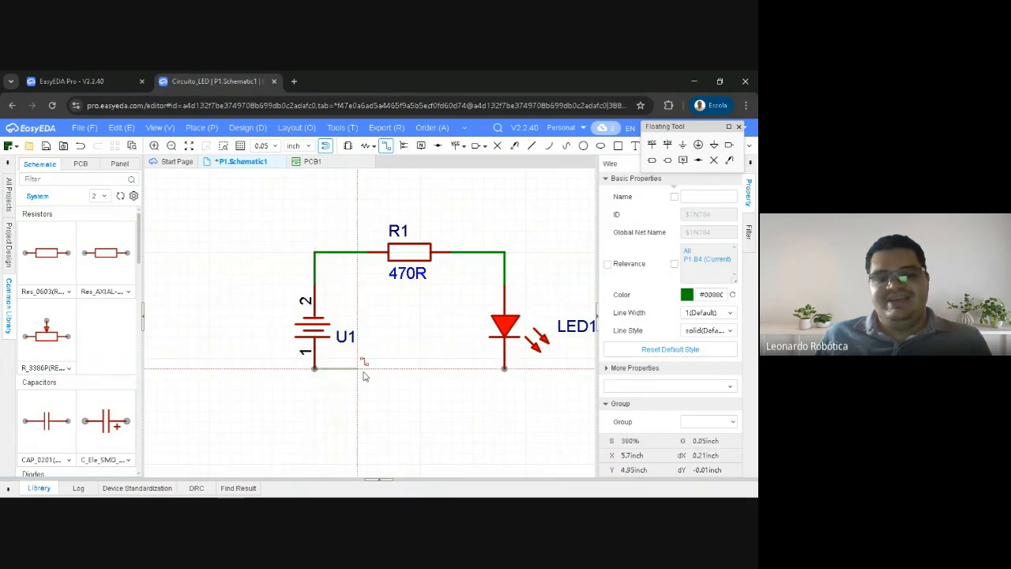
{"action": "left_click", "coordinate": [504, 368]}
{"action": "key", "text": "Escape"}
{"action": "left_click_drag", "start_coordinate": [401, 368], "coordinate": [404, 391]}
{"action": "right_click_drag", "start_coordinate": [402, 325], "coordinate": [363, 285]}
Delete the lower connection between battery pin 1 and LED1, including both short vertical segments
{"action": "left_click", "coordinate": [286, 349]}
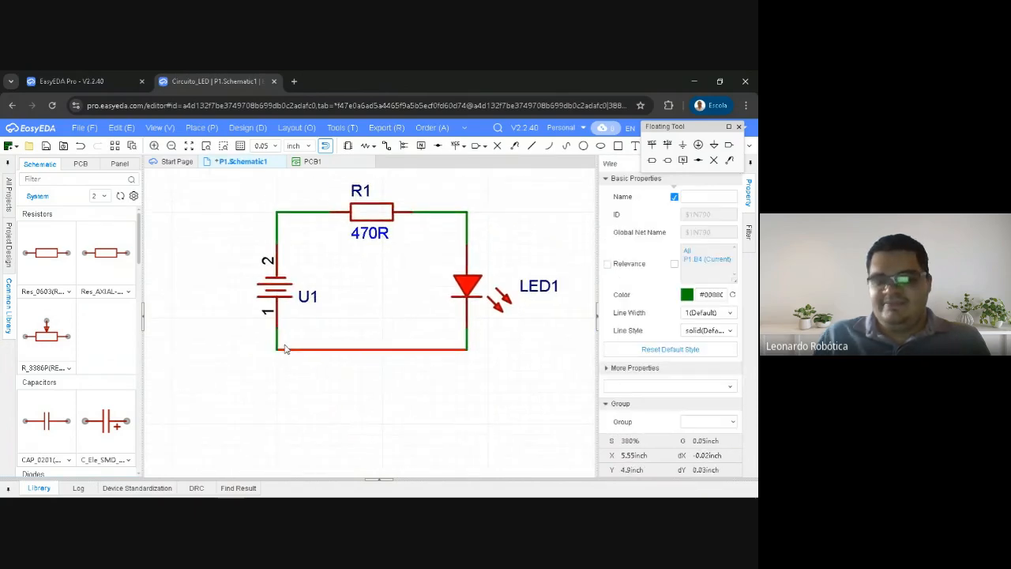
{"action": "key", "text": "Delete"}
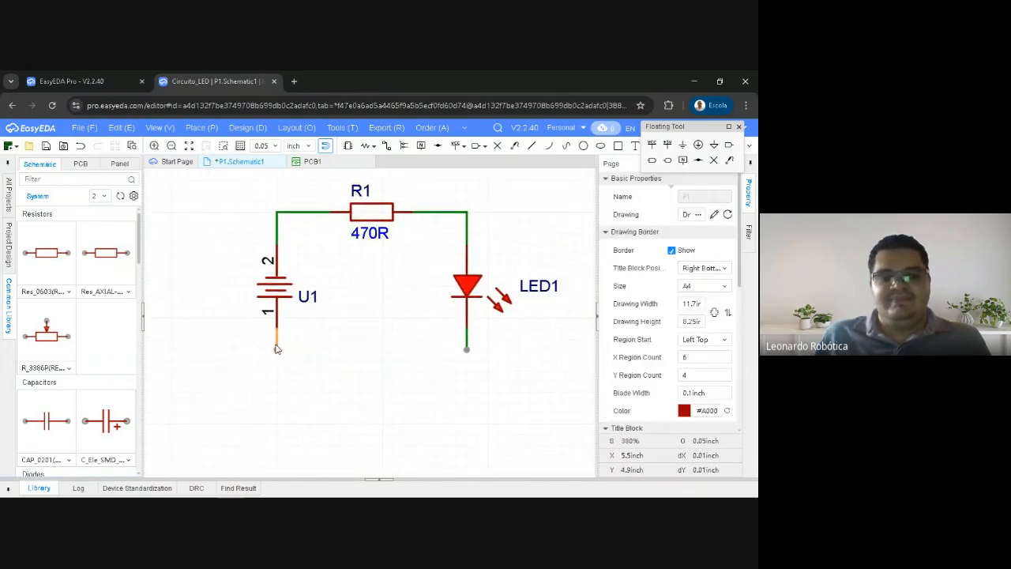
{"action": "left_click", "coordinate": [275, 344]}
{"action": "key", "text": "Delete"}
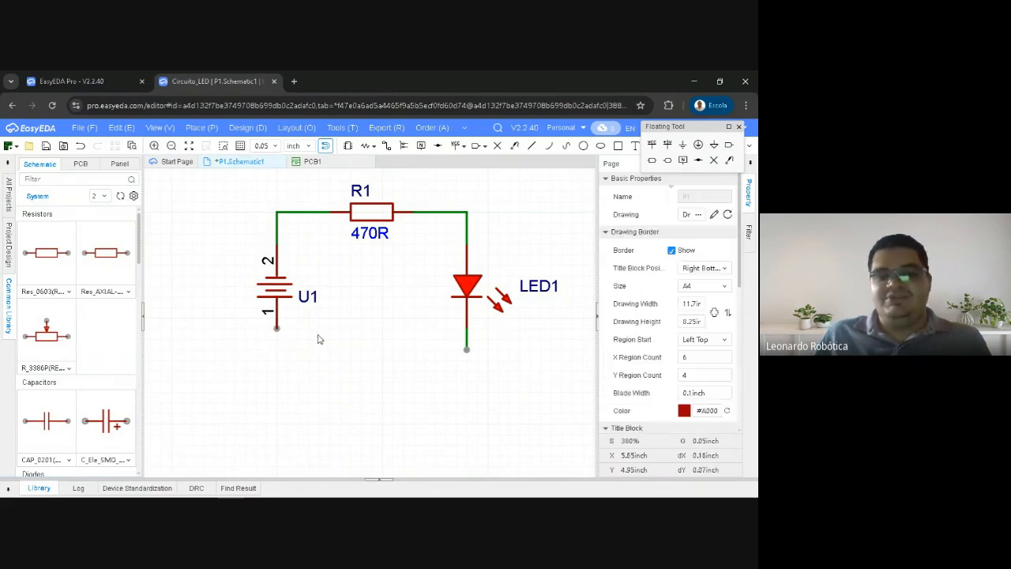
{"action": "left_click", "coordinate": [467, 337]}
{"action": "key", "text": "Delete"}
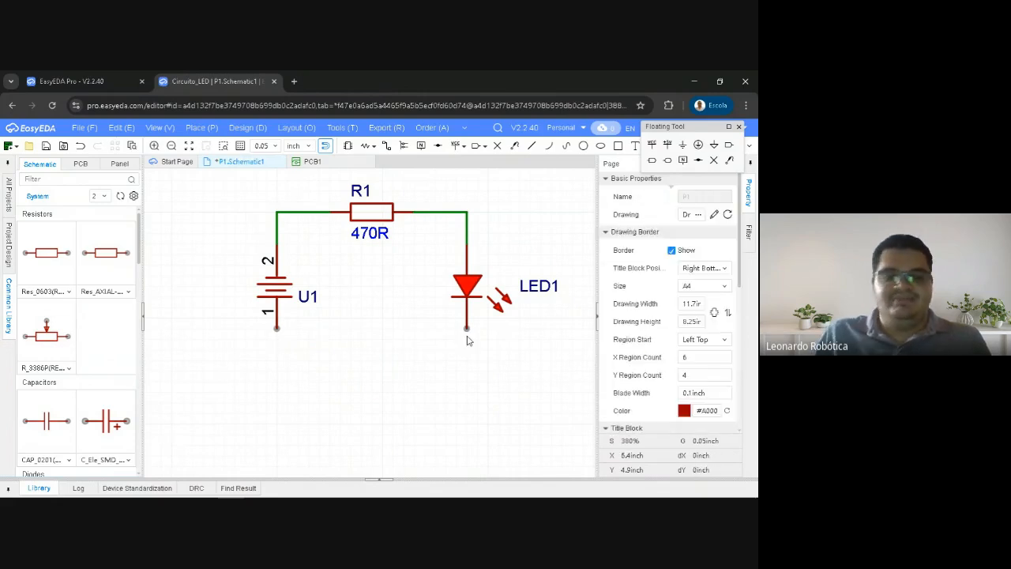
Delete the upper wire segments joining battery pin 2 to R1 and R1 to LED1's upper pin
{"action": "left_click", "coordinate": [277, 232]}
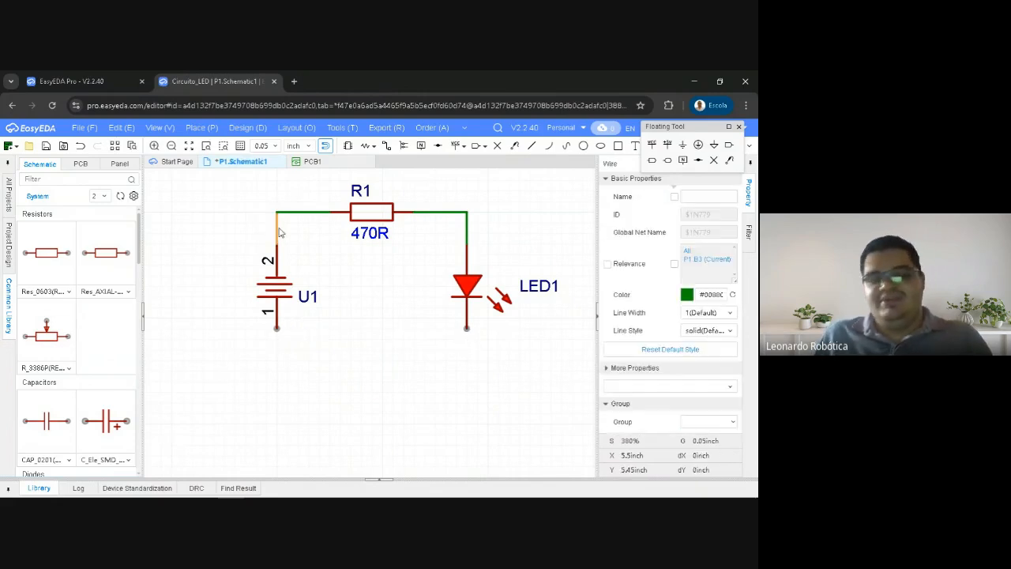
{"action": "key", "text": "Delete"}
{"action": "left_click", "coordinate": [294, 212]}
{"action": "key", "text": "Delete"}
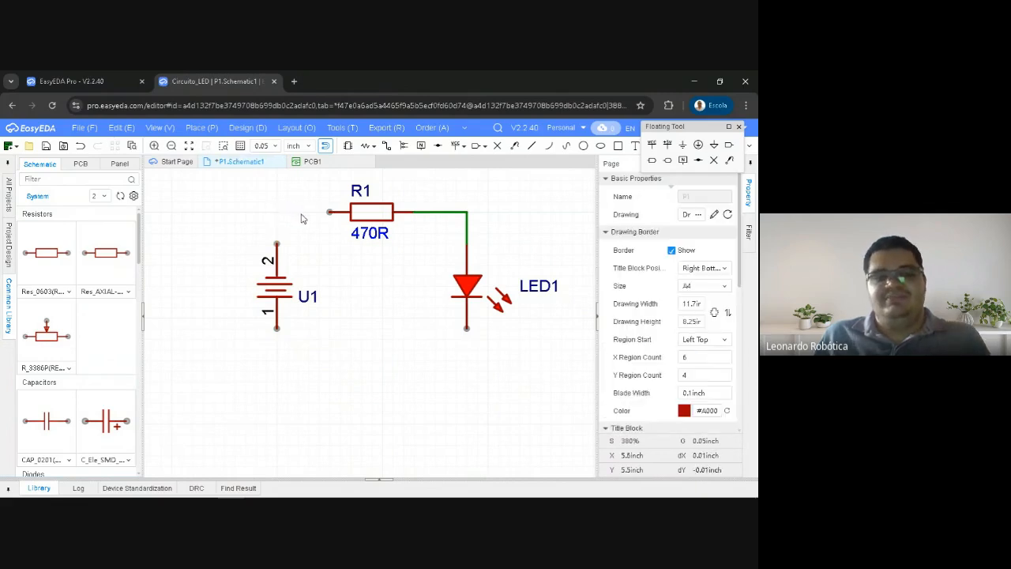
{"action": "left_click", "coordinate": [436, 214]}
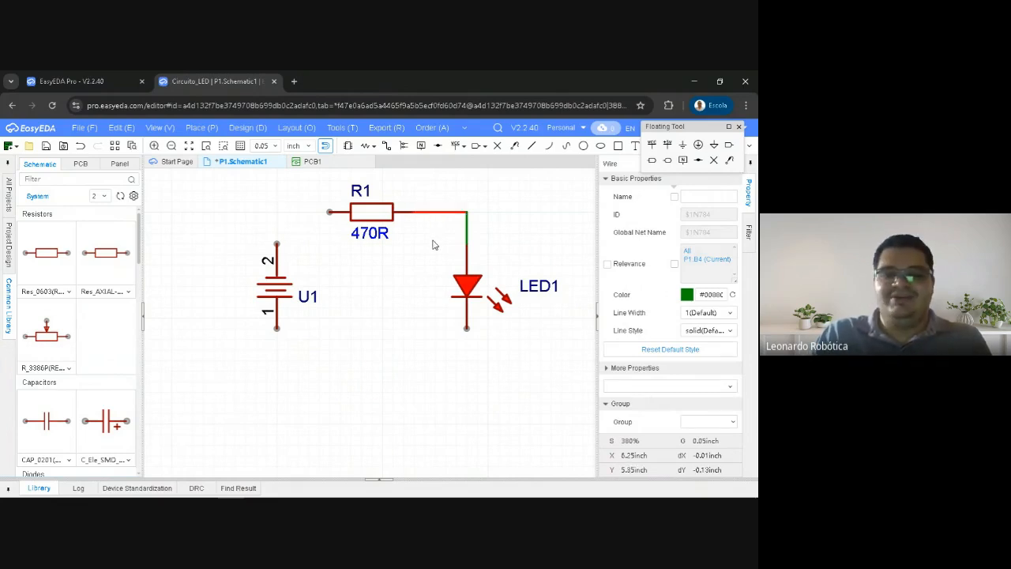
{"action": "key", "text": "Delete"}
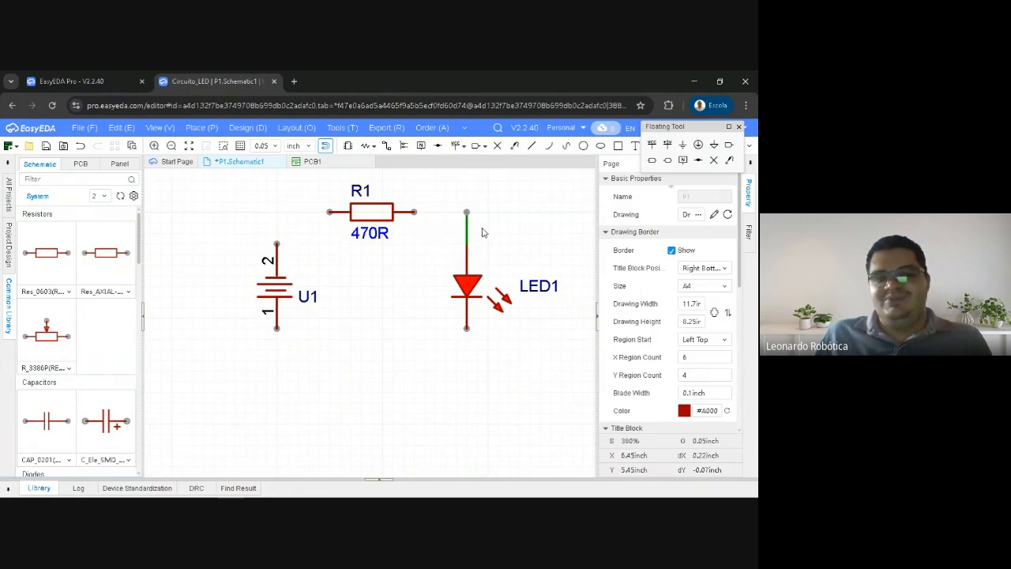
{"action": "left_click", "coordinate": [468, 229]}
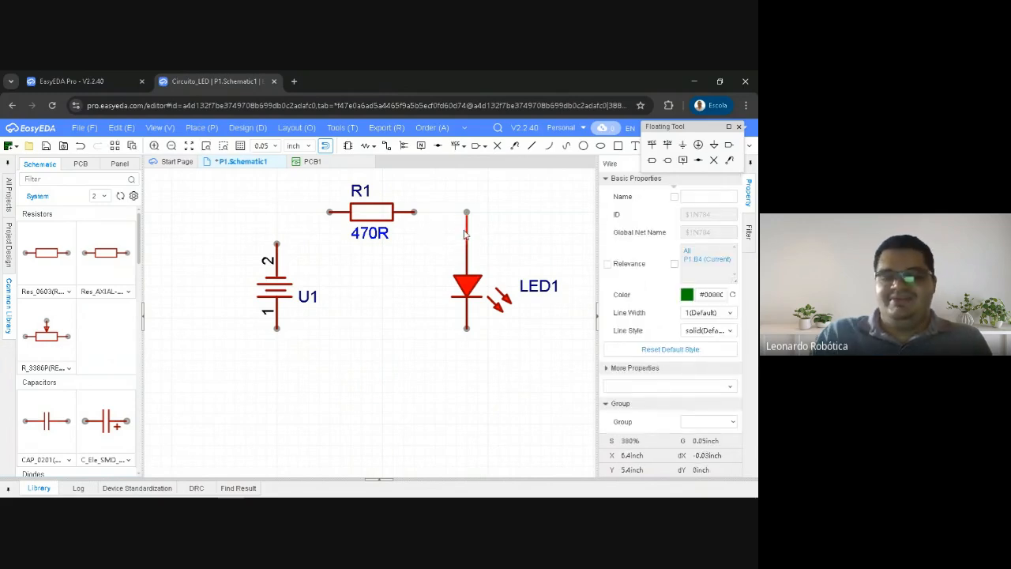
{"action": "key", "text": "Delete"}
Check the battery holder's pin numbers against its footprint polarity in the Footprint Manager, and close it without changes
{"action": "left_click", "coordinate": [276, 286]}
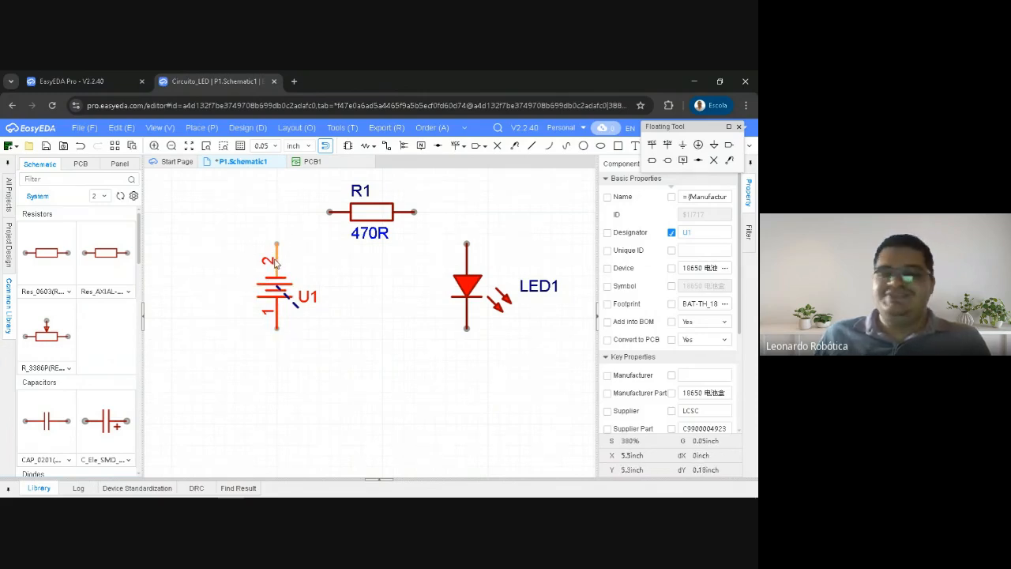
{"action": "left_click", "coordinate": [692, 305]}
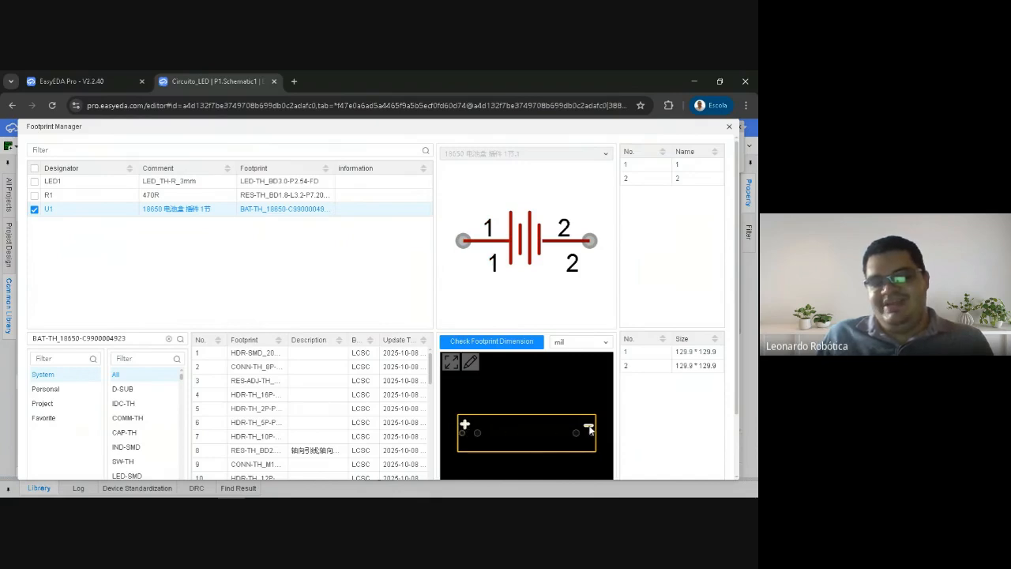
{"action": "left_click", "coordinate": [639, 166]}
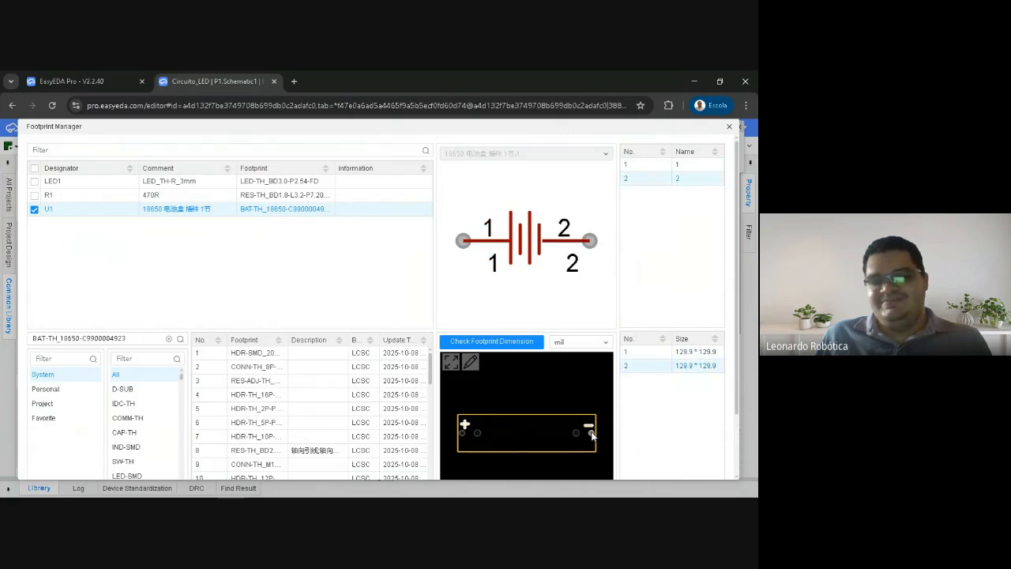
{"action": "left_click_drag", "start_coordinate": [658, 131], "coordinate": [649, 141]}
{"action": "left_click", "coordinate": [719, 138]}
Nudge LED1 upward and move it back level with the battery holder
{"action": "right_click_drag", "start_coordinate": [430, 317], "coordinate": [393, 323]}
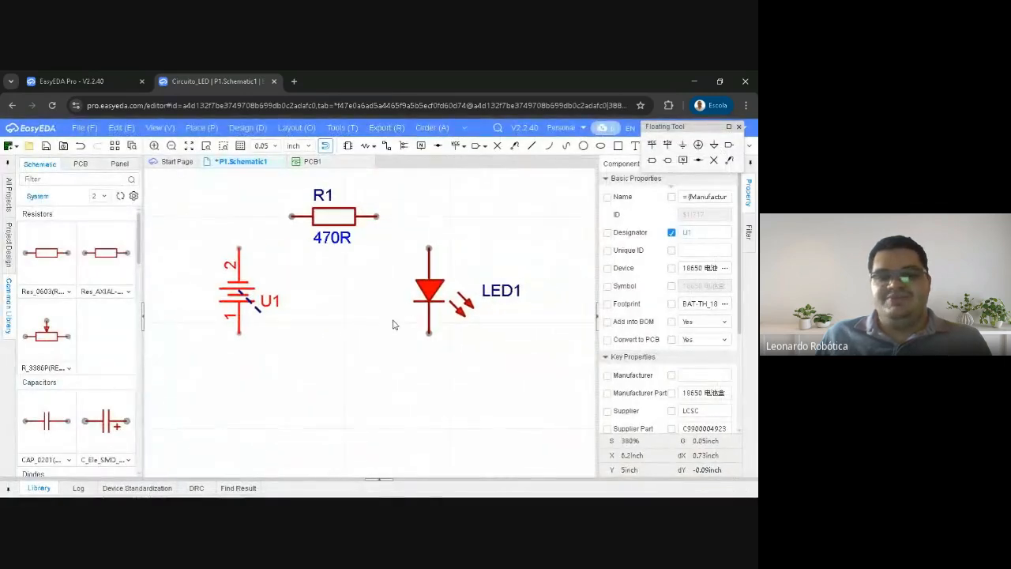
{"action": "left_click_drag", "start_coordinate": [433, 292], "coordinate": [433, 281]}
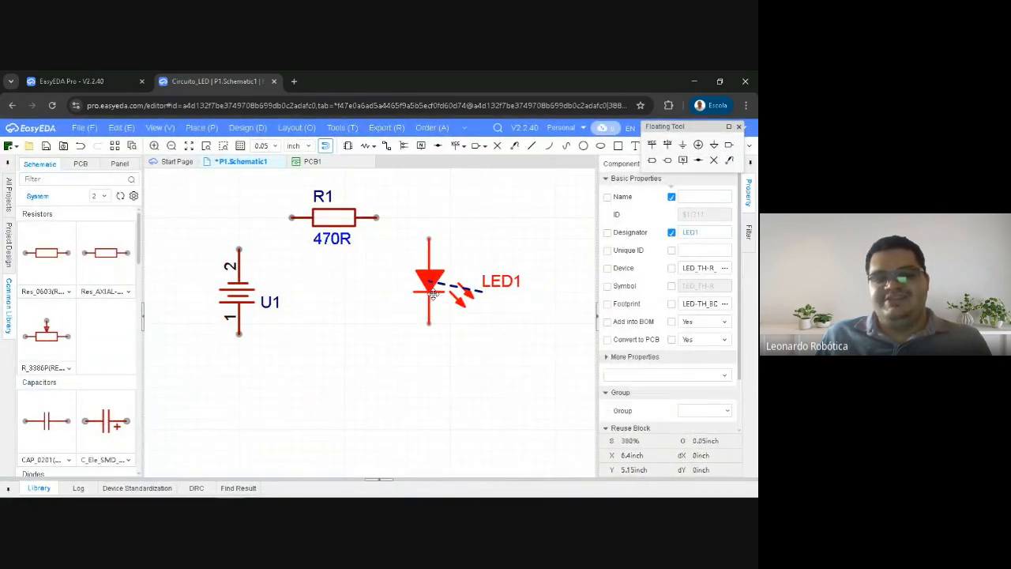
{"action": "left_click", "coordinate": [409, 304]}
{"action": "right_click_drag", "start_coordinate": [358, 290], "coordinate": [372, 303]}
{"action": "left_click_drag", "start_coordinate": [424, 292], "coordinate": [433, 309]}
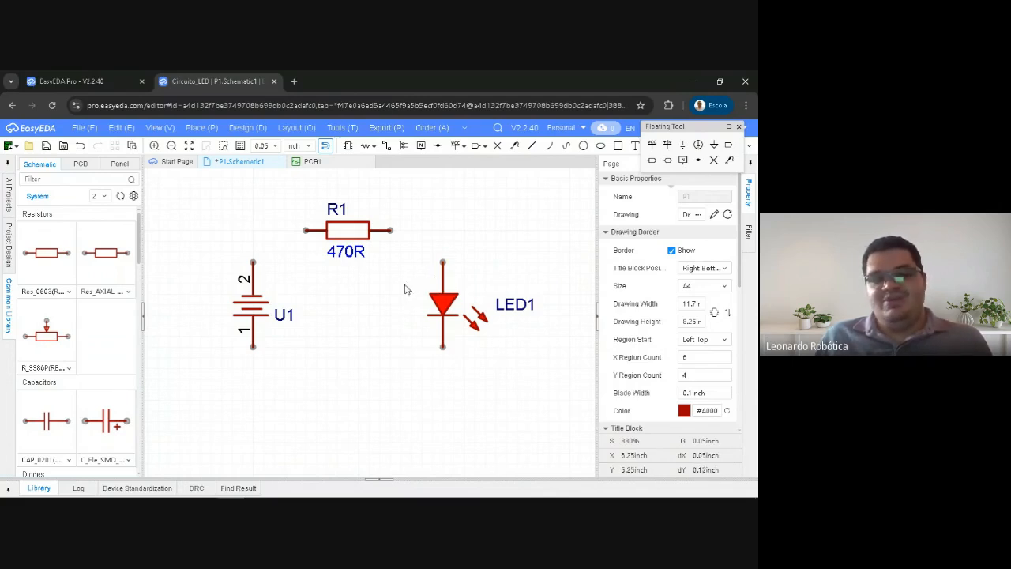
Wire battery pin 2 to R1 and R1 to LED1's upper pin, and shift LED1 slightly closer to R1
{"action": "key", "text": "alt+w"}
{"action": "left_click", "coordinate": [253, 262]}
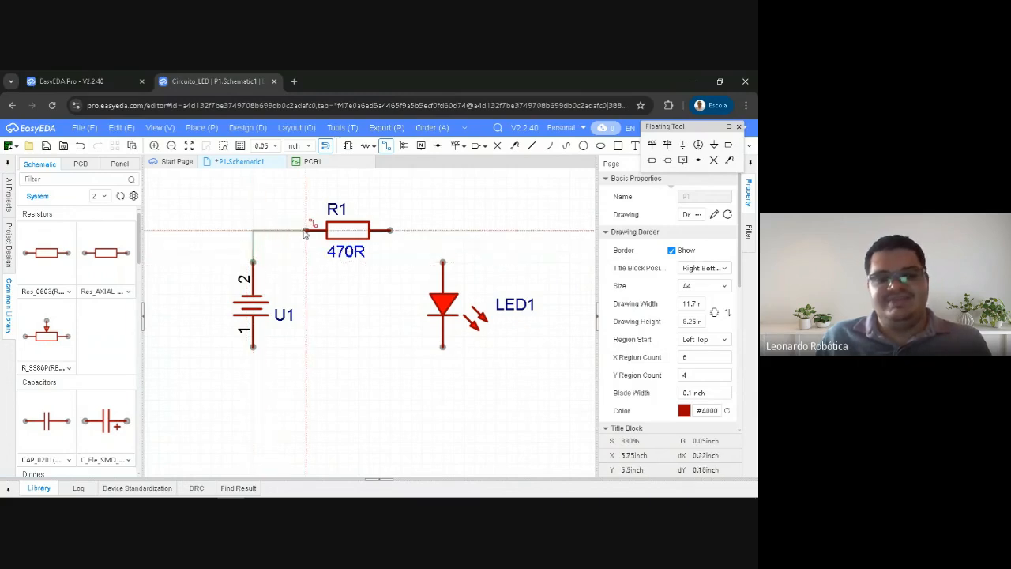
{"action": "left_click", "coordinate": [305, 230]}
{"action": "left_click", "coordinate": [391, 230]}
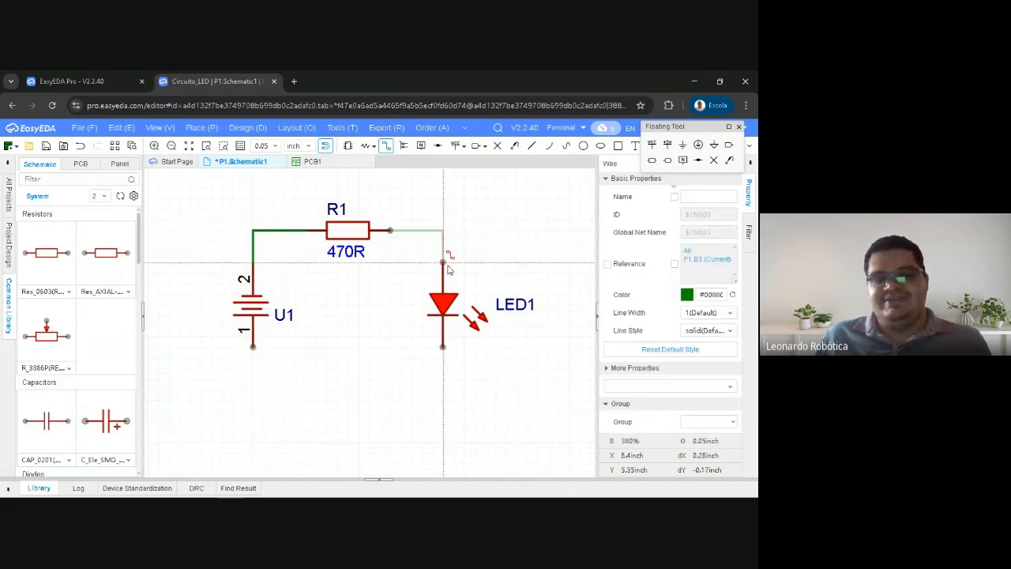
{"action": "left_click", "coordinate": [442, 263]}
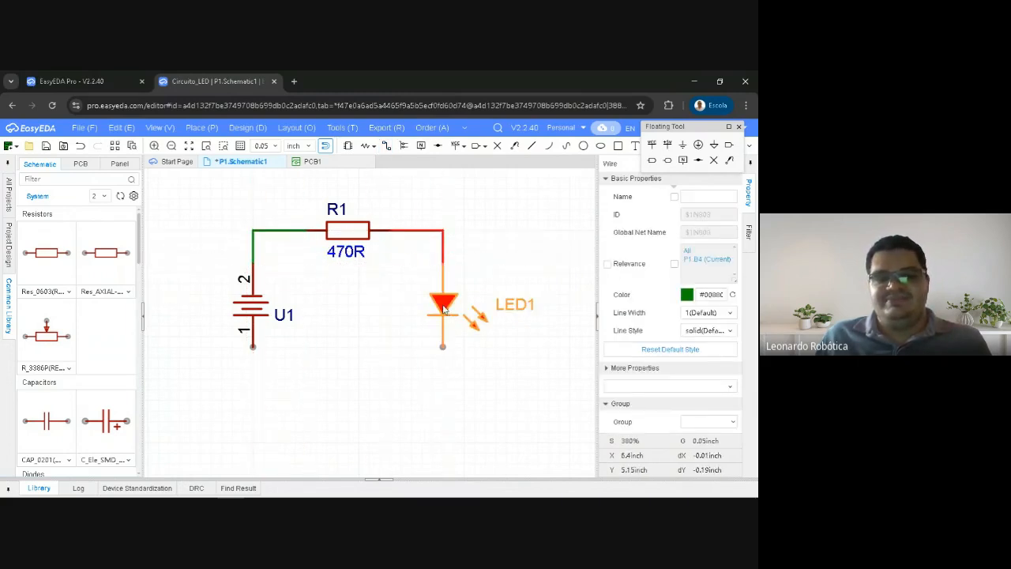
{"action": "left_click_drag", "start_coordinate": [445, 304], "coordinate": [436, 301]}
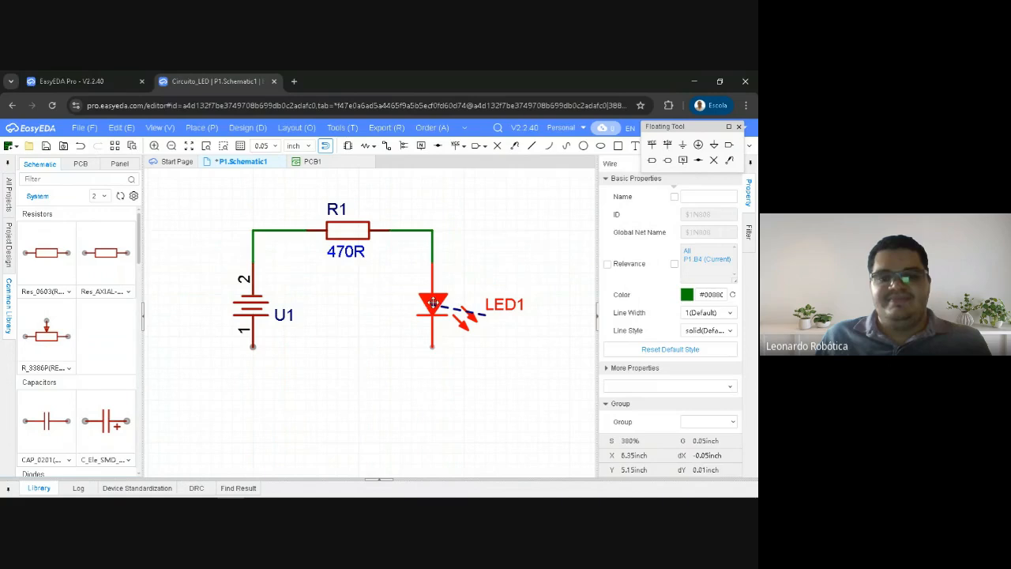
{"action": "left_click", "coordinate": [425, 354]}
Wire LED1's lower pin to battery pin 1 with a route below the components, and reposition the Floating Tool palette
{"action": "key", "text": "alt+w"}
{"action": "left_click", "coordinate": [433, 347]}
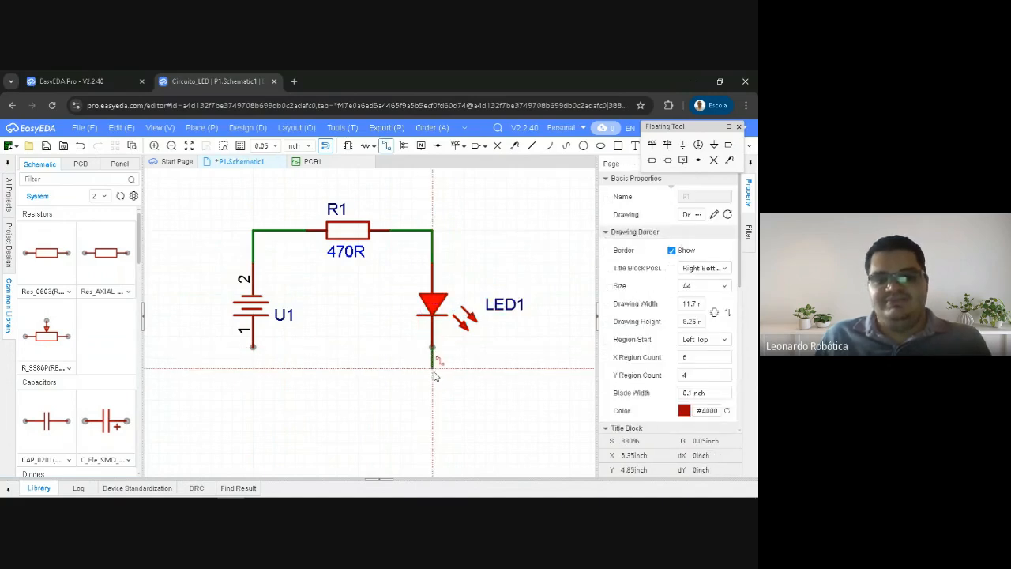
{"action": "left_click", "coordinate": [253, 368]}
{"action": "left_click", "coordinate": [252, 348]}
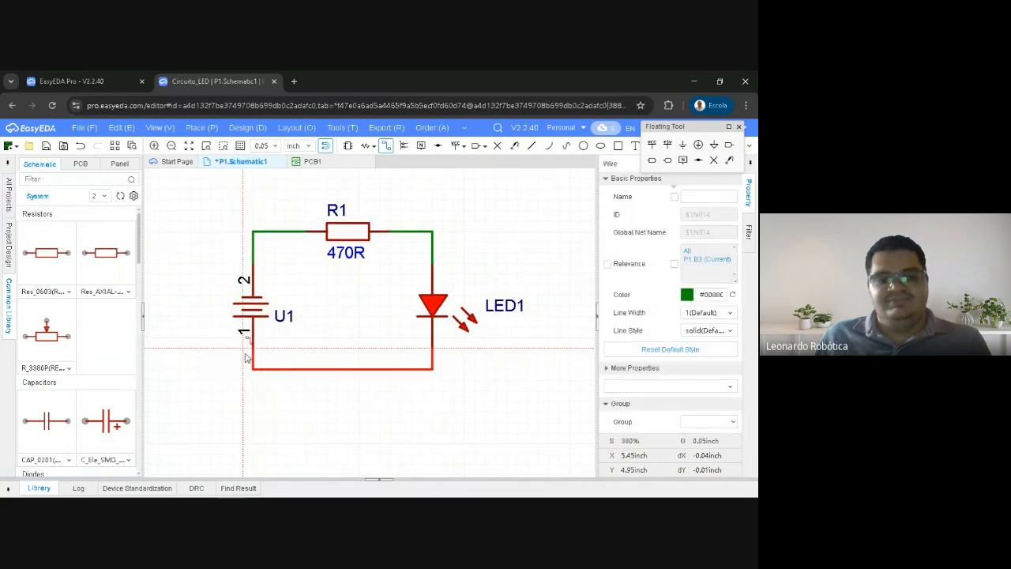
{"action": "right_click", "coordinate": [309, 345]}
{"action": "right_click_drag", "start_coordinate": [327, 324], "coordinate": [359, 289]}
{"action": "left_click", "coordinate": [359, 292]}
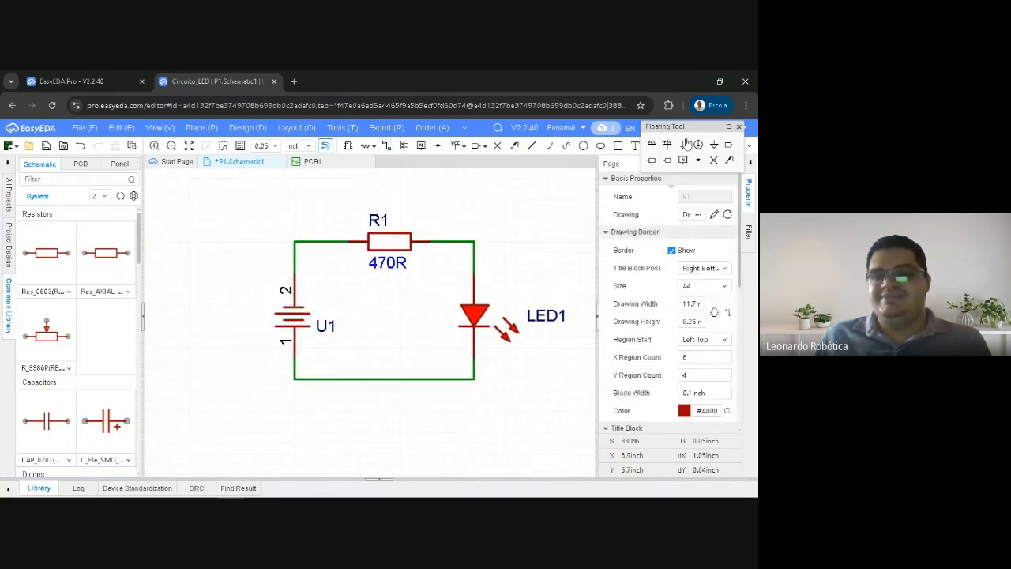
{"action": "left_click_drag", "start_coordinate": [706, 129], "coordinate": [670, 146]}
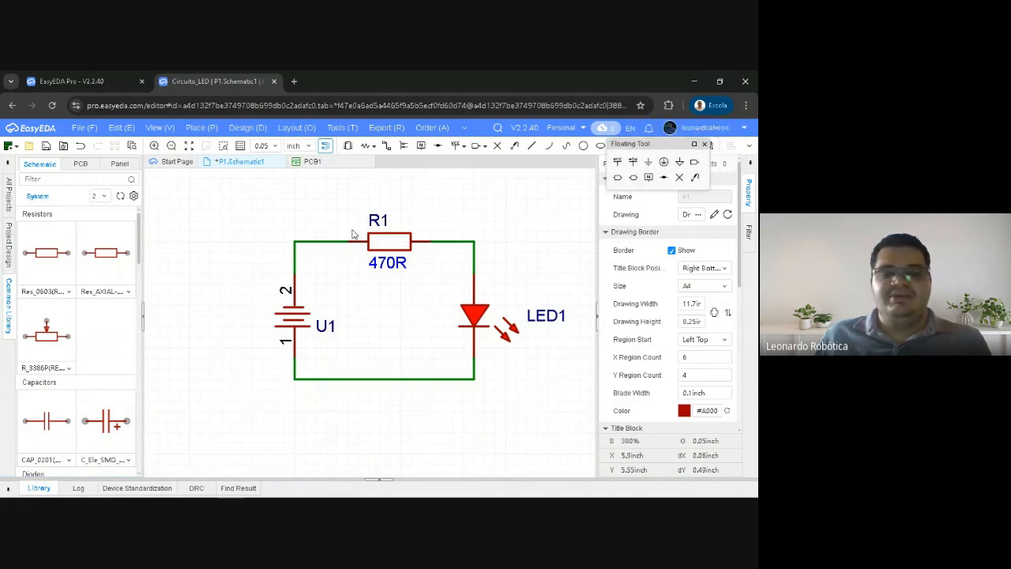
Shift the whole circuit slightly left on the sheet and move the battery holder a little closer to R1
{"action": "left_click_drag", "start_coordinate": [272, 204], "coordinate": [553, 403]}
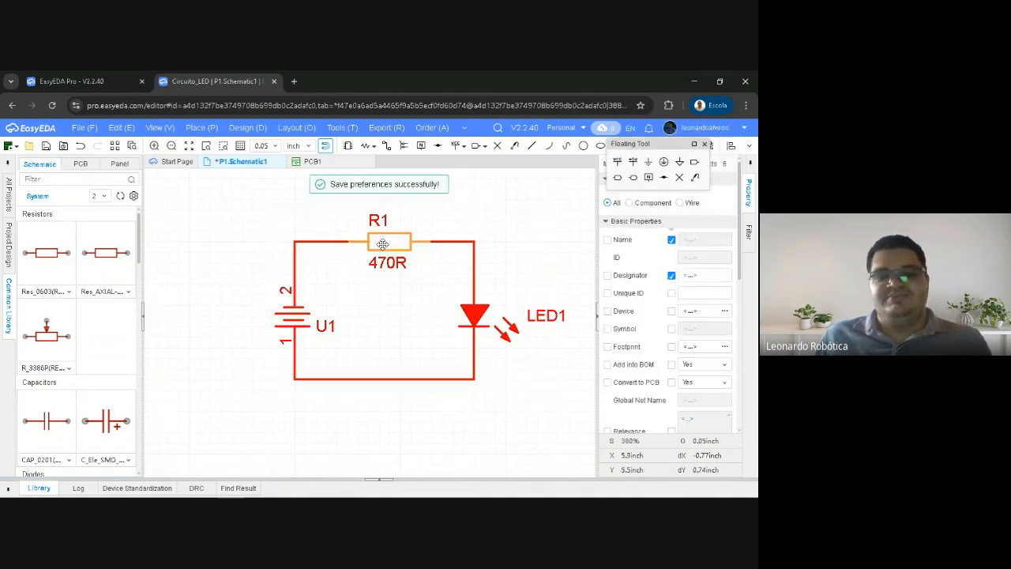
{"action": "left_click_drag", "start_coordinate": [376, 241], "coordinate": [355, 241]}
{"action": "left_click", "coordinate": [332, 230]}
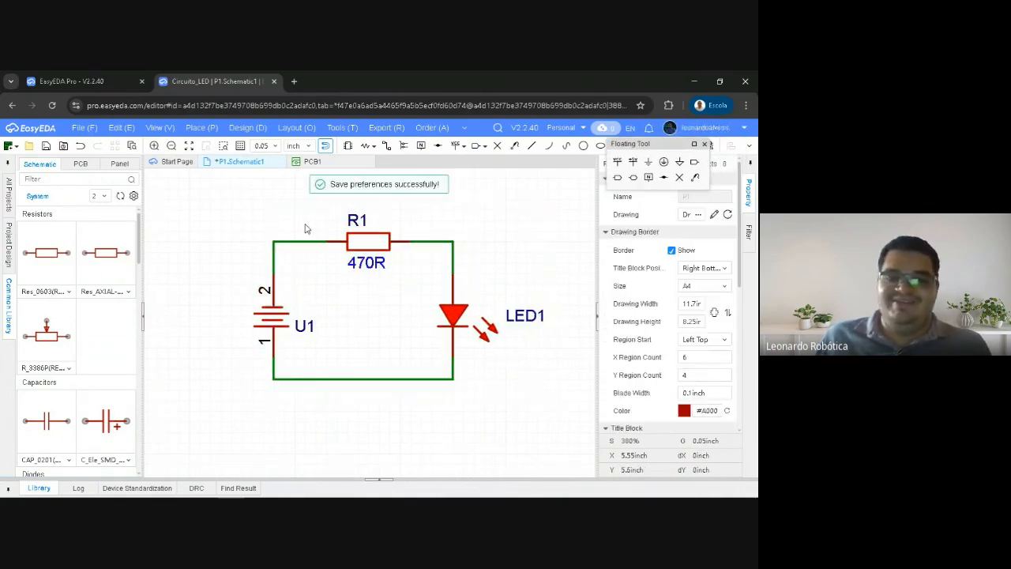
{"action": "left_click_drag", "start_coordinate": [271, 318], "coordinate": [282, 317]}
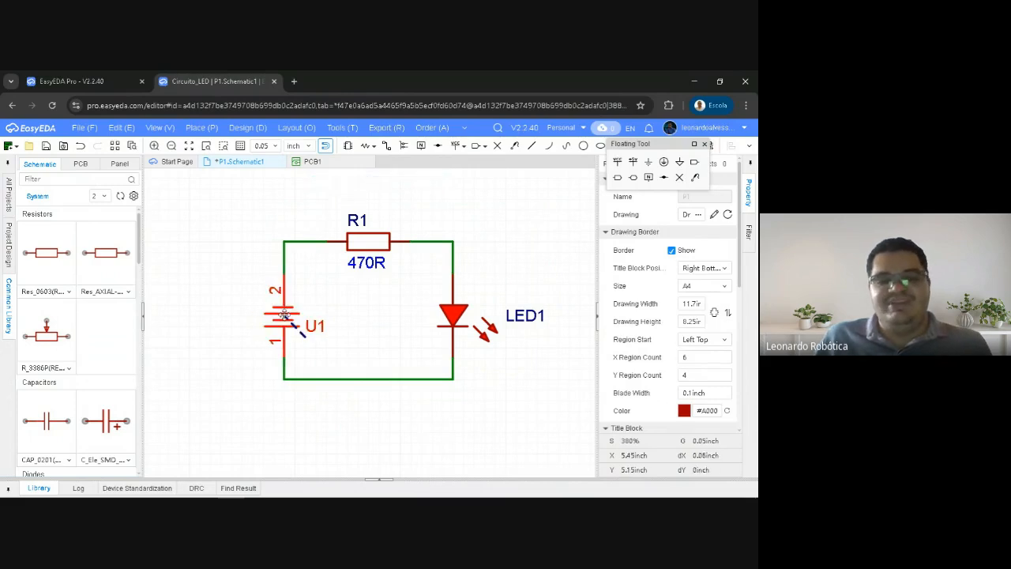
{"action": "left_click", "coordinate": [223, 305]}
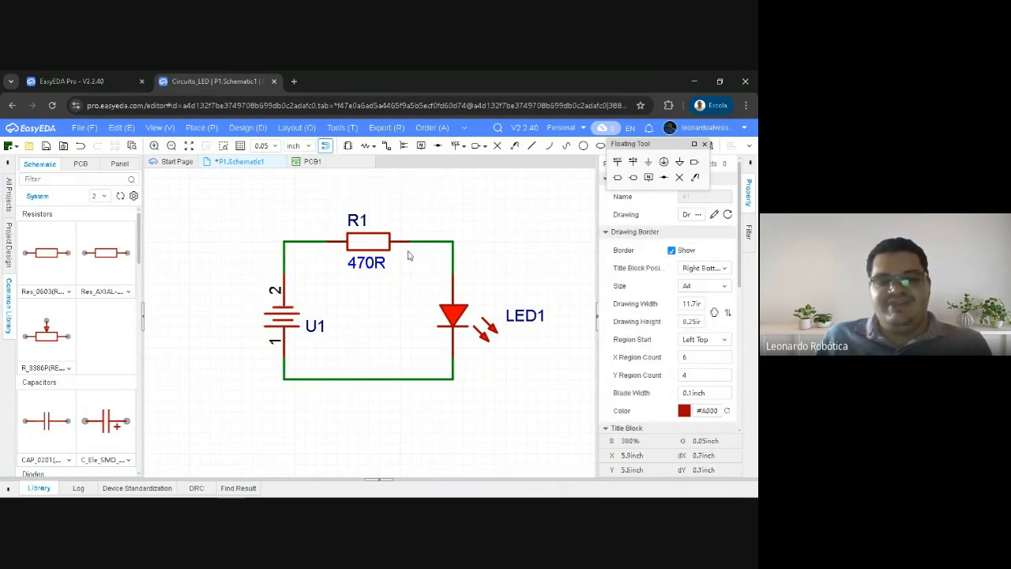
Delete the vertical wire segments at both battery pins and rotate the battery holder 180° so pin 1 faces up
{"action": "right_click_drag", "start_coordinate": [267, 250], "coordinate": [252, 250]}
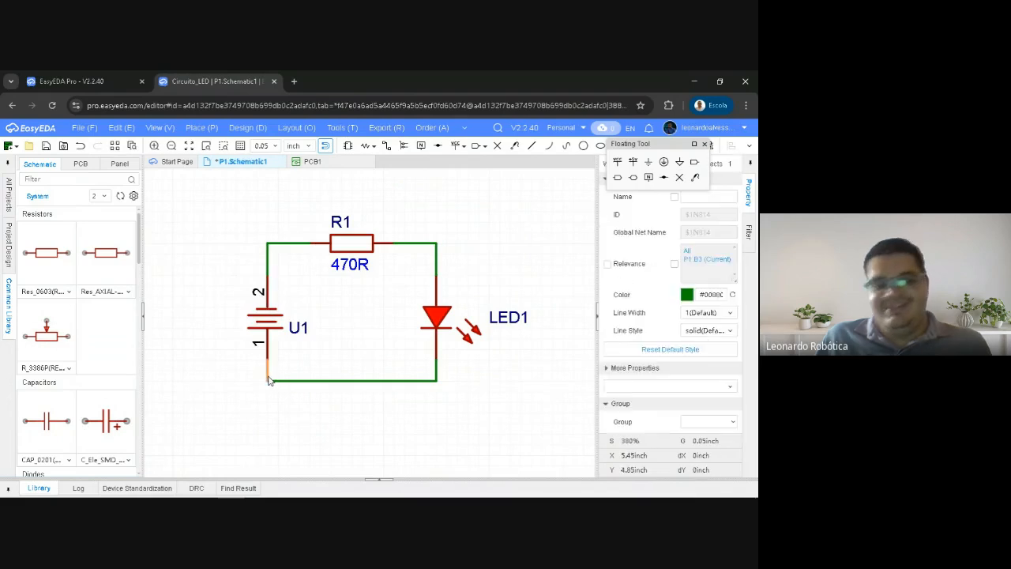
{"action": "left_click", "coordinate": [269, 376]}
{"action": "key", "text": "Delete"}
{"action": "left_click", "coordinate": [267, 267]}
{"action": "key", "text": "Delete"}
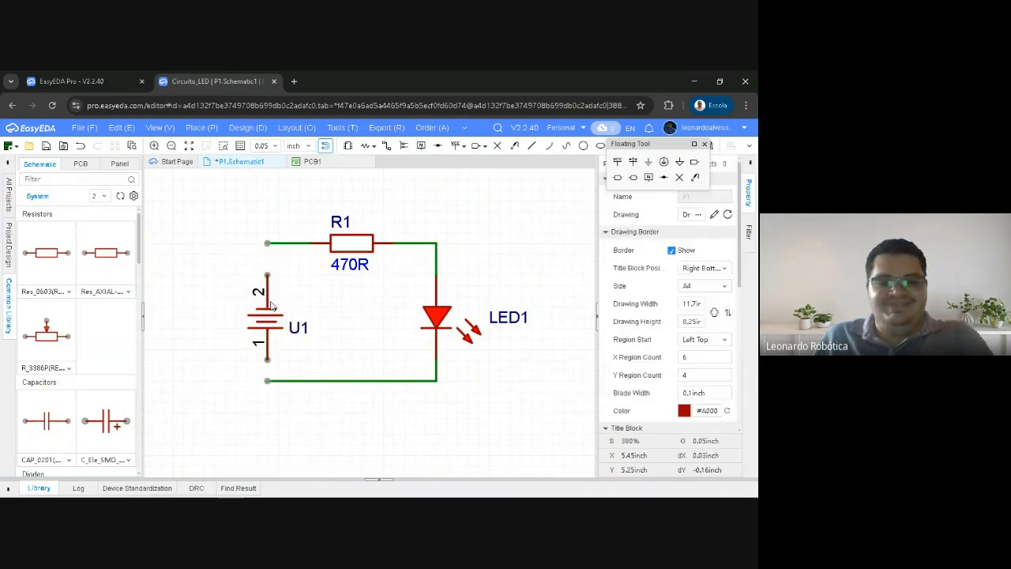
{"action": "left_click", "coordinate": [267, 317]}
{"action": "key", "text": "space"}
{"action": "key", "text": "space"}
{"action": "left_click", "coordinate": [229, 306]}
Wire battery pin 1 to the upper wire leading to R1 and pin 2 to the lower wire from LED1
{"action": "key", "text": "alt+w"}
{"action": "left_click", "coordinate": [268, 243]}
{"action": "left_click", "coordinate": [268, 276]}
{"action": "left_click", "coordinate": [267, 361]}
{"action": "left_click", "coordinate": [267, 382]}
{"action": "right_click", "coordinate": [192, 266]}
{"action": "right_click_drag", "start_coordinate": [204, 249], "coordinate": [220, 254]}
{"action": "right_click_drag", "start_coordinate": [254, 222], "coordinate": [294, 220]}
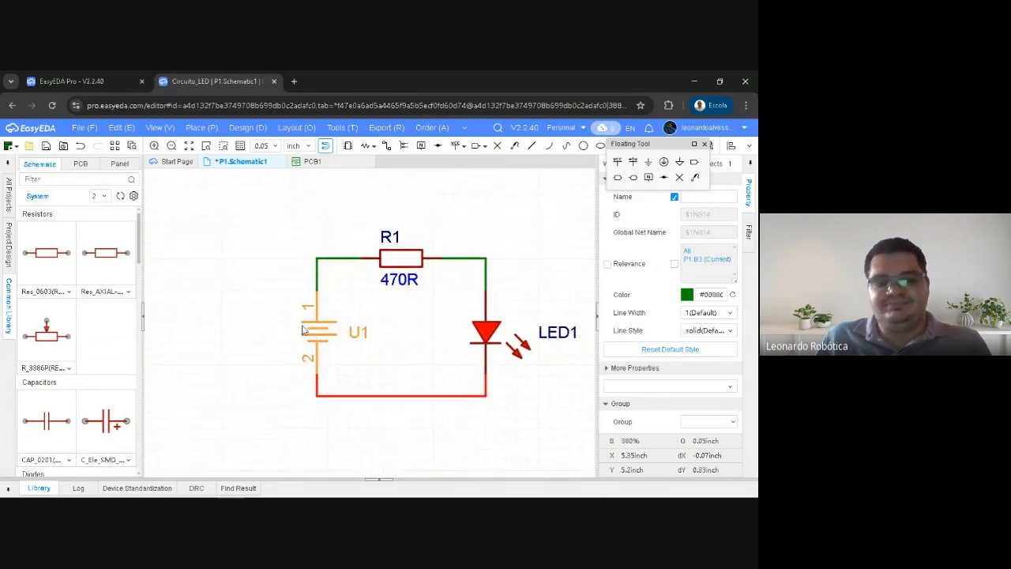
Nudge the wired battery holder away from R1 and move it back to its place
{"action": "left_click_drag", "start_coordinate": [325, 338], "coordinate": [316, 336]}
{"action": "left_click", "coordinate": [267, 324]}
{"action": "mouse_move", "coordinate": [254, 294]}
{"action": "right_mouse_down"}
{"action": "mouse_move", "coordinate": [253, 273]}
{"action": "mouse_move", "coordinate": [243, 281]}
{"action": "right_mouse_up"}
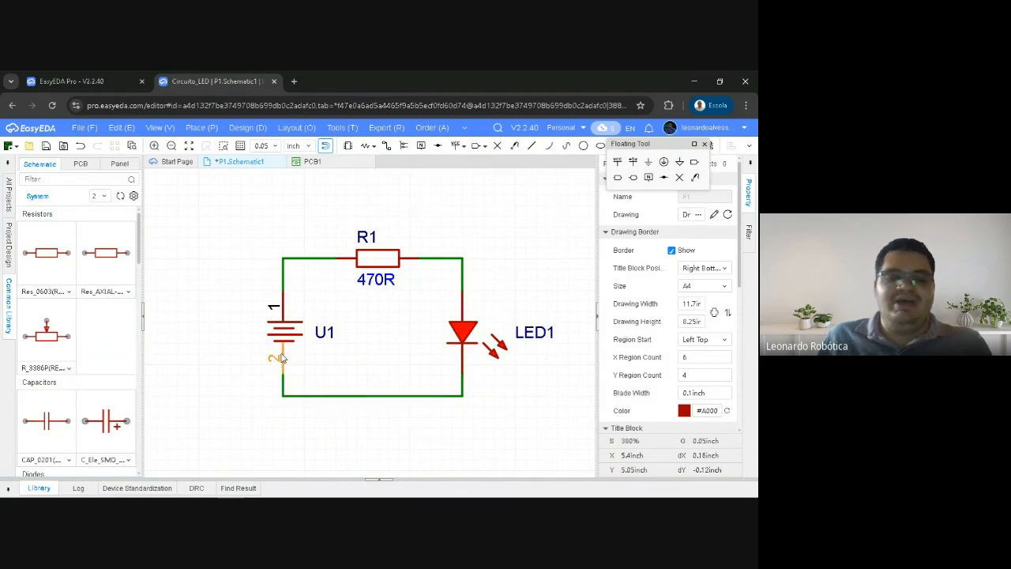
{"action": "right_click_drag", "start_coordinate": [221, 291], "coordinate": [214, 284]}
{"action": "left_click_drag", "start_coordinate": [277, 346], "coordinate": [282, 334]}
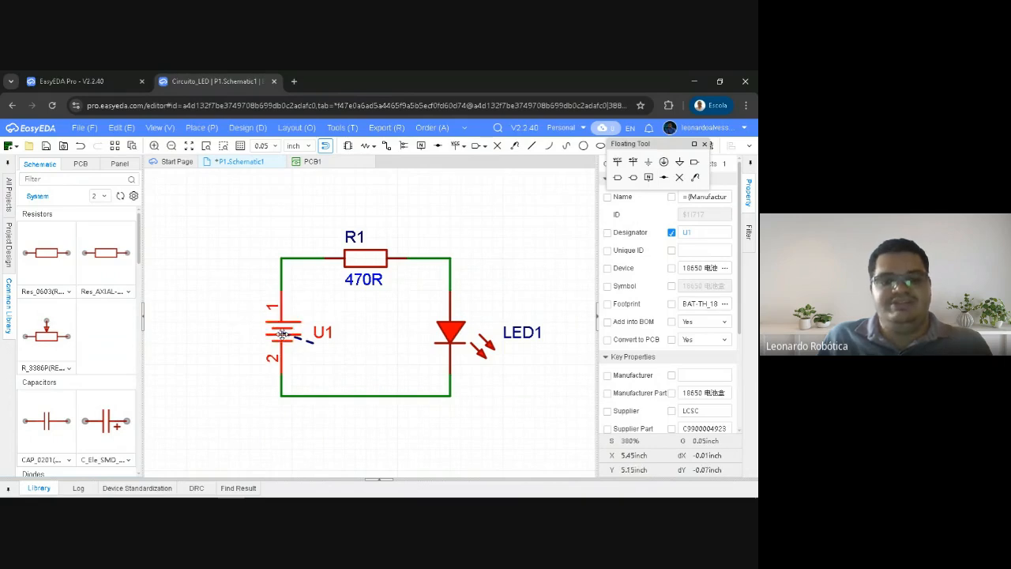
{"action": "left_click", "coordinate": [219, 320]}
{"action": "right_click_drag", "start_coordinate": [454, 217], "coordinate": [513, 227]}
{"action": "right_click_drag", "start_coordinate": [279, 230], "coordinate": [253, 220]}
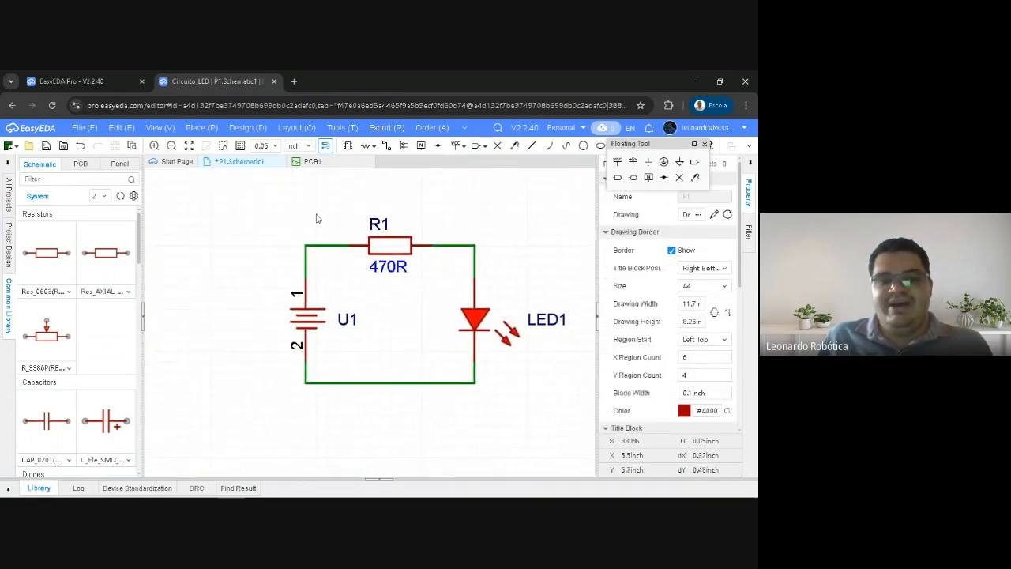
Place a VCC net flag on the upper wire between the battery holder and R1
{"action": "right_click_drag", "start_coordinate": [312, 199], "coordinate": [293, 222]}
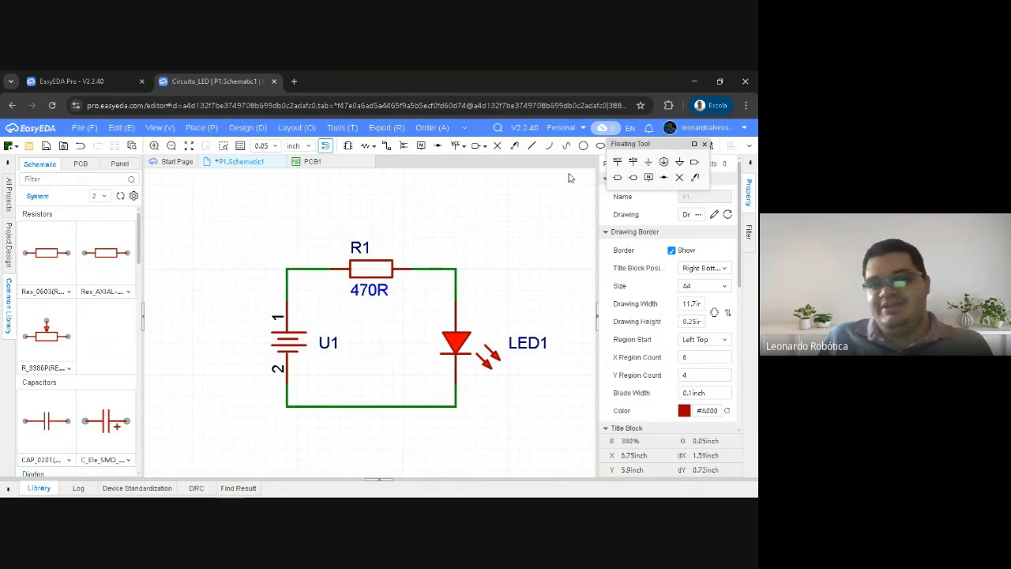
{"action": "left_click_drag", "start_coordinate": [628, 143], "coordinate": [492, 183]}
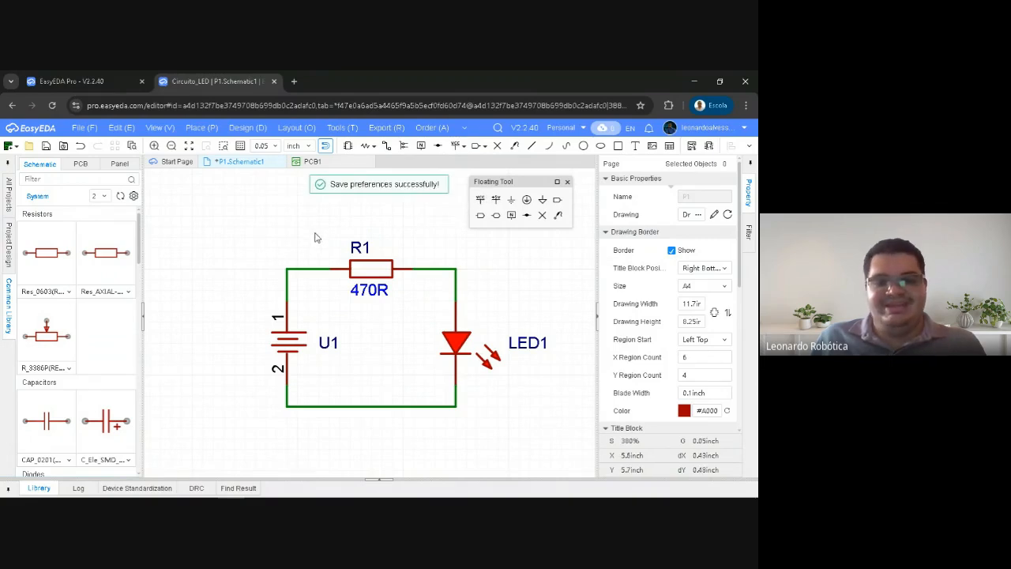
{"action": "left_click", "coordinate": [480, 199]}
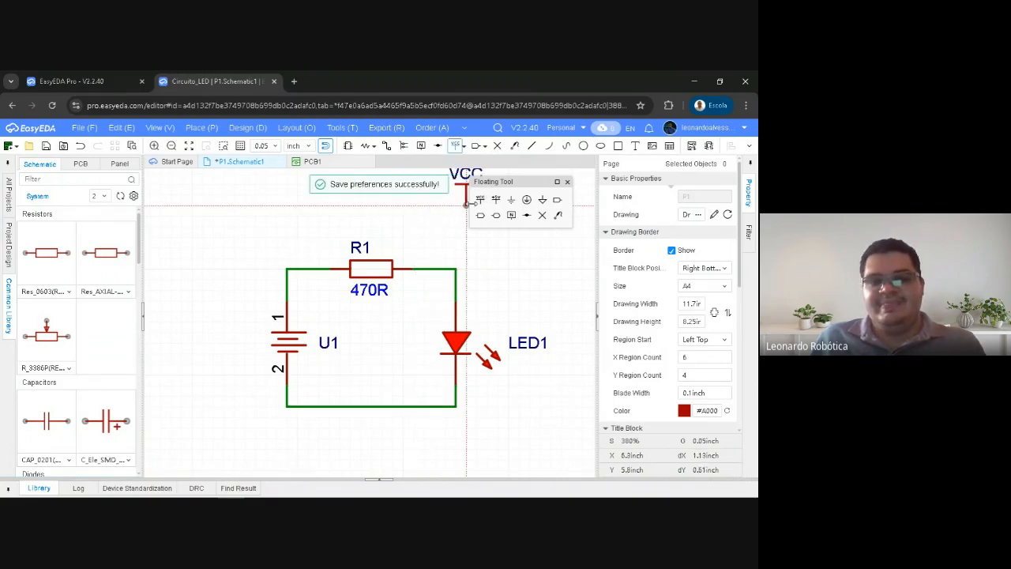
{"action": "left_click", "coordinate": [297, 269]}
{"action": "key", "text": "Escape"}
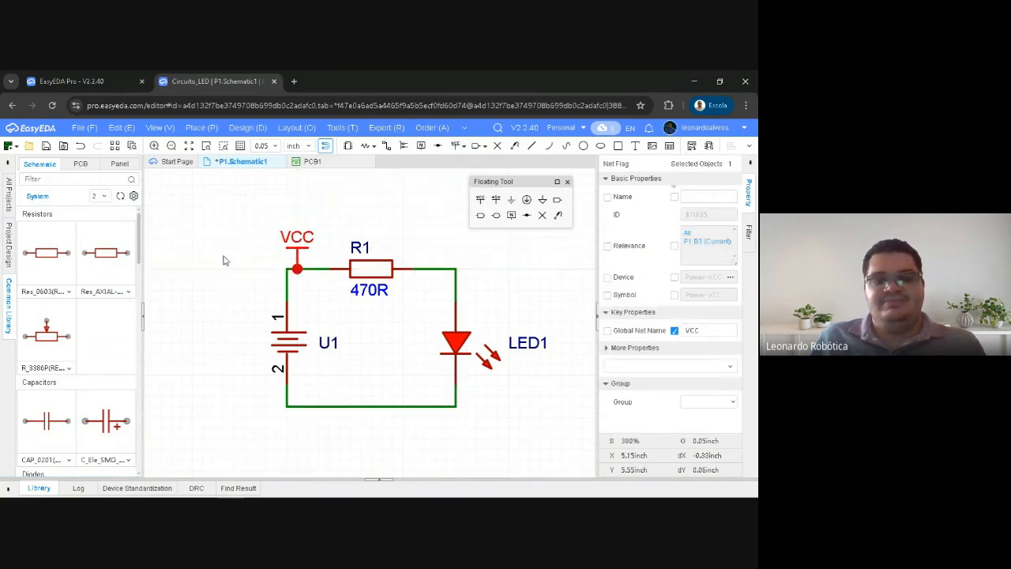
Move the VCC flag onto the wire corner directly above battery pin 1
{"action": "right_click_drag", "start_coordinate": [343, 216], "coordinate": [323, 193]}
{"action": "left_click_drag", "start_coordinate": [278, 227], "coordinate": [267, 227]}
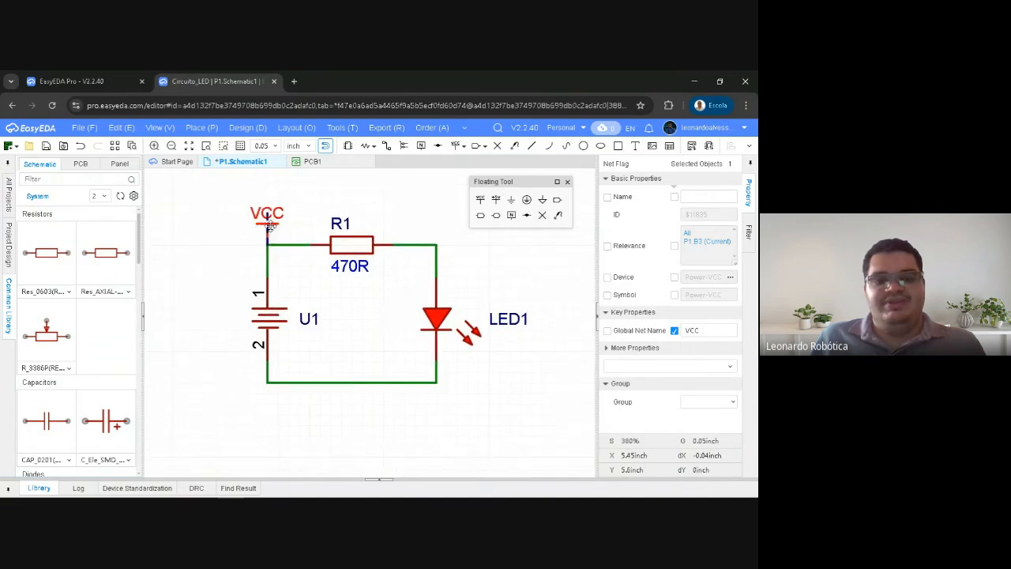
{"action": "left_click", "coordinate": [249, 240]}
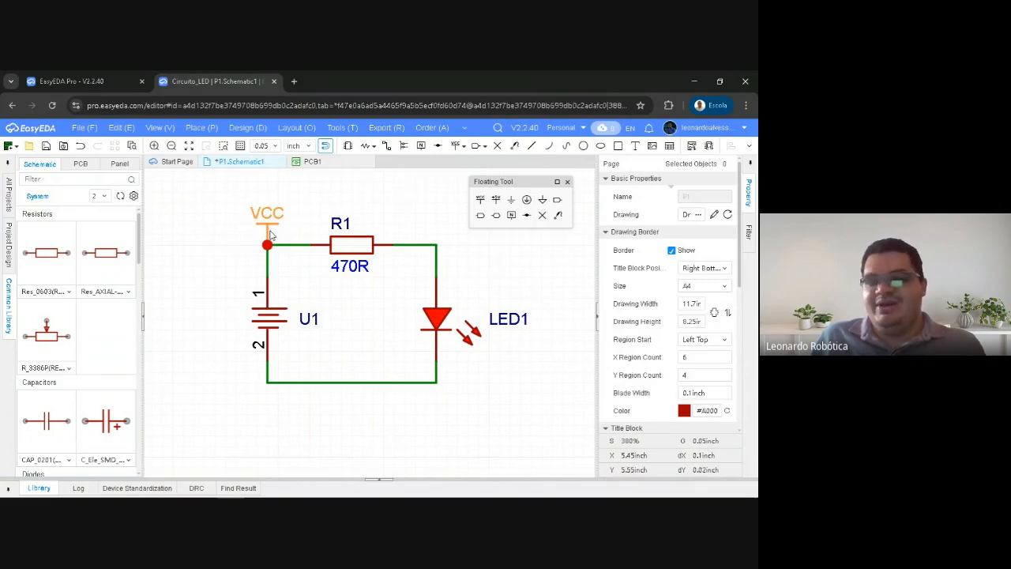
{"action": "left_click", "coordinate": [263, 321]}
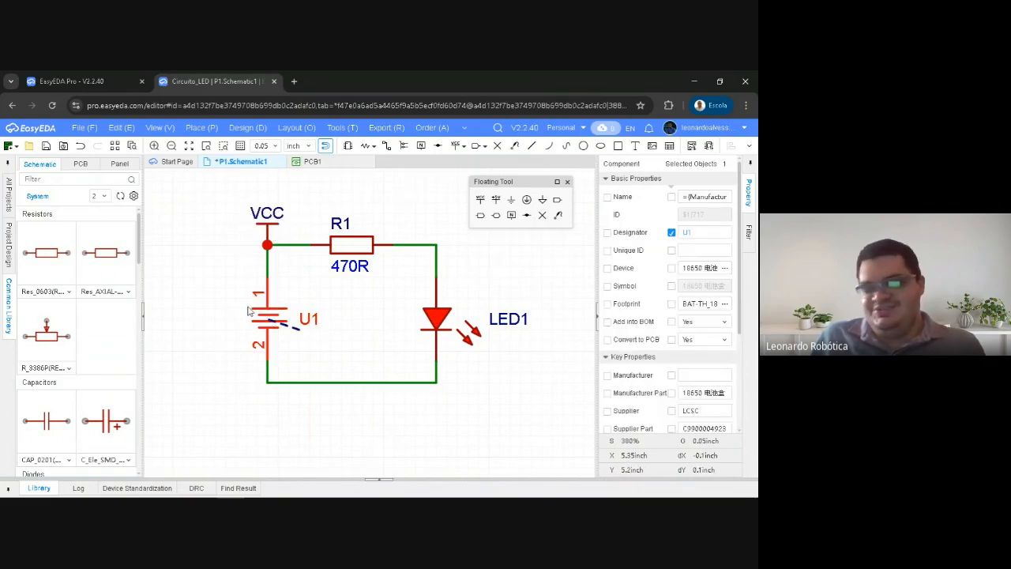
{"action": "left_click", "coordinate": [223, 287]}
Place a GND net flag on the middle of the lower wire between battery pin 2 and LED1
{"action": "right_click_drag", "start_coordinate": [218, 257], "coordinate": [257, 227]}
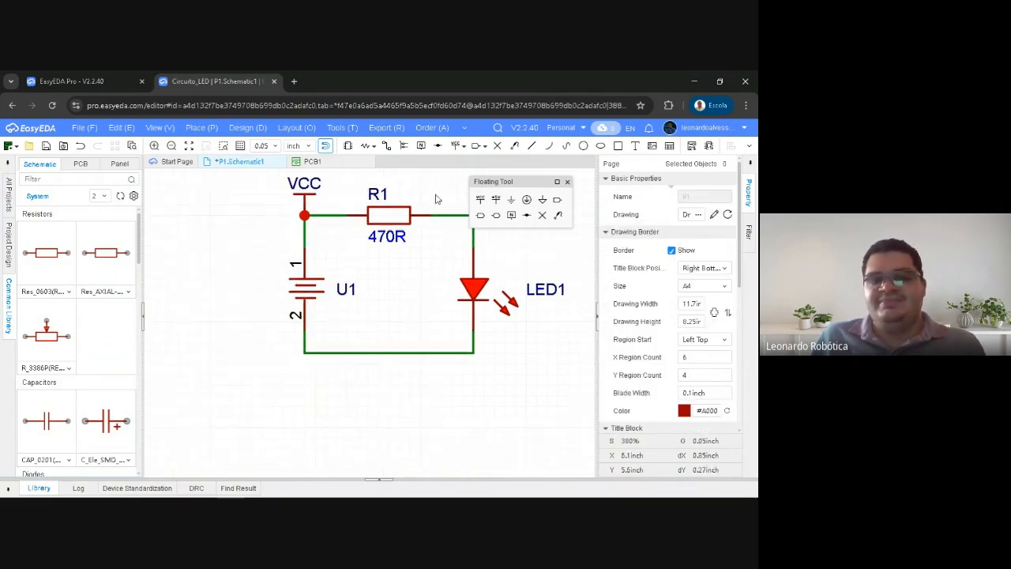
{"action": "right_click_drag", "start_coordinate": [429, 192], "coordinate": [414, 227]}
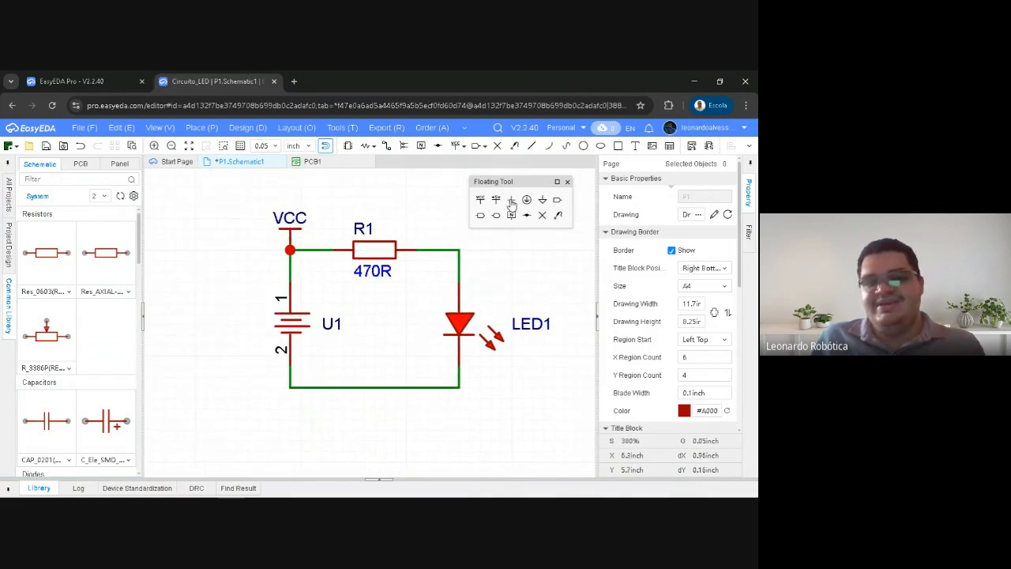
{"action": "key", "text": "ctrl+g"}
{"action": "left_click", "coordinate": [375, 389]}
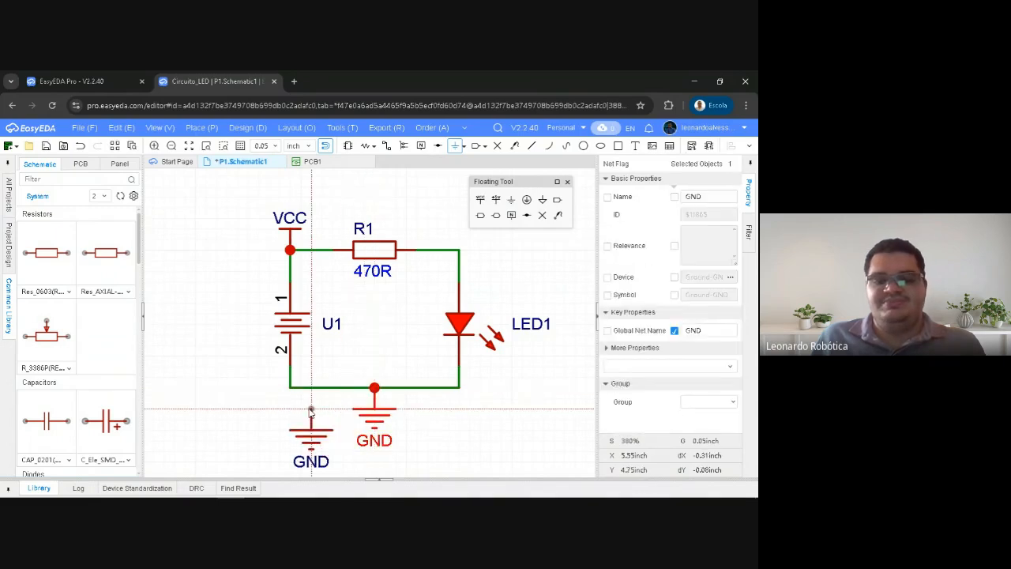
{"action": "key", "text": "Escape"}
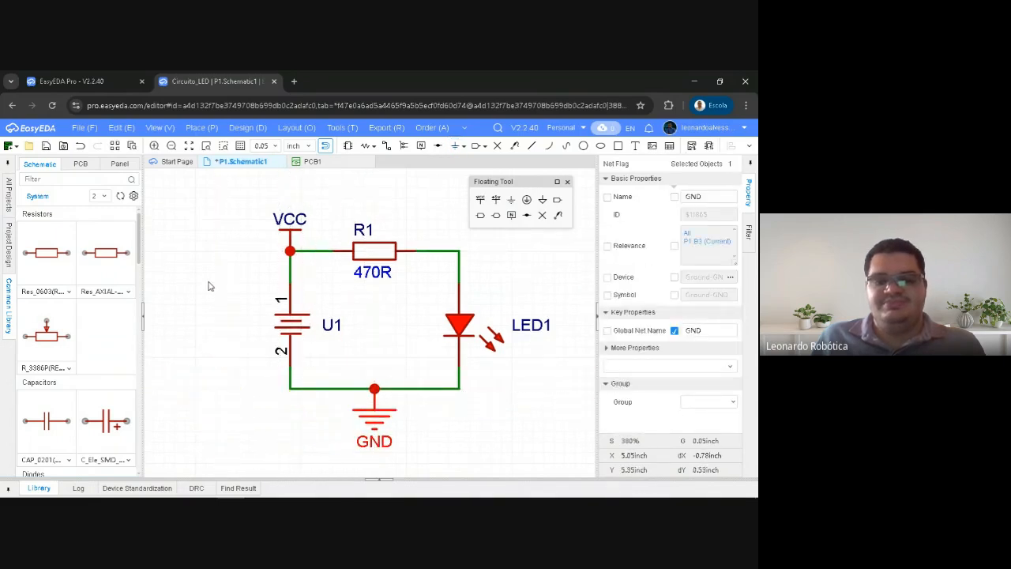
{"action": "right_click_drag", "start_coordinate": [248, 285], "coordinate": [236, 283]}
{"action": "left_click", "coordinate": [222, 283]}
{"action": "right_click_drag", "start_coordinate": [210, 218], "coordinate": [203, 221]}
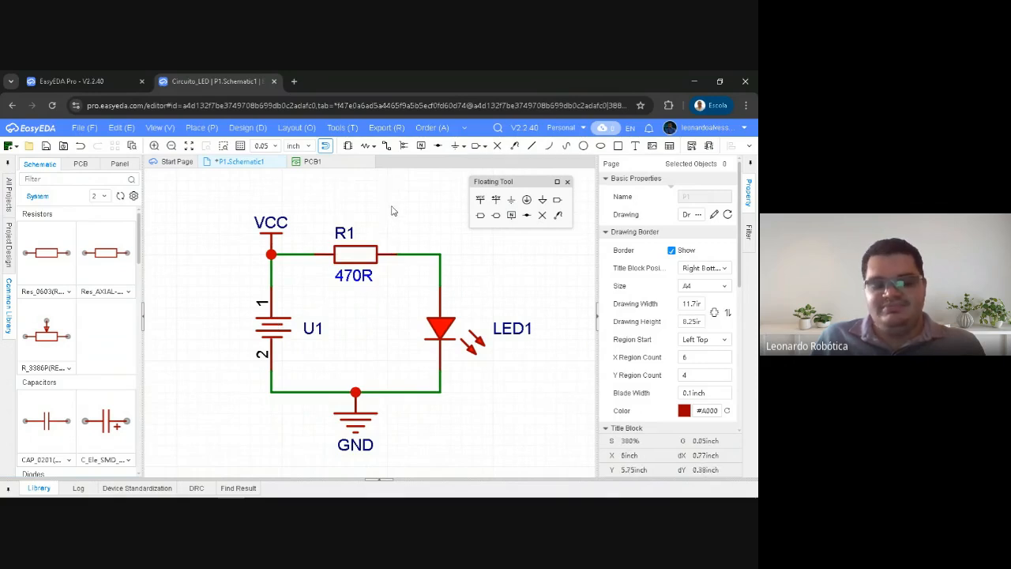
Save the schematic and move the floating tool palette farther away from the circuit
{"action": "right_click_drag", "start_coordinate": [384, 197], "coordinate": [398, 205]}
{"action": "key", "text": "ctrl+s"}
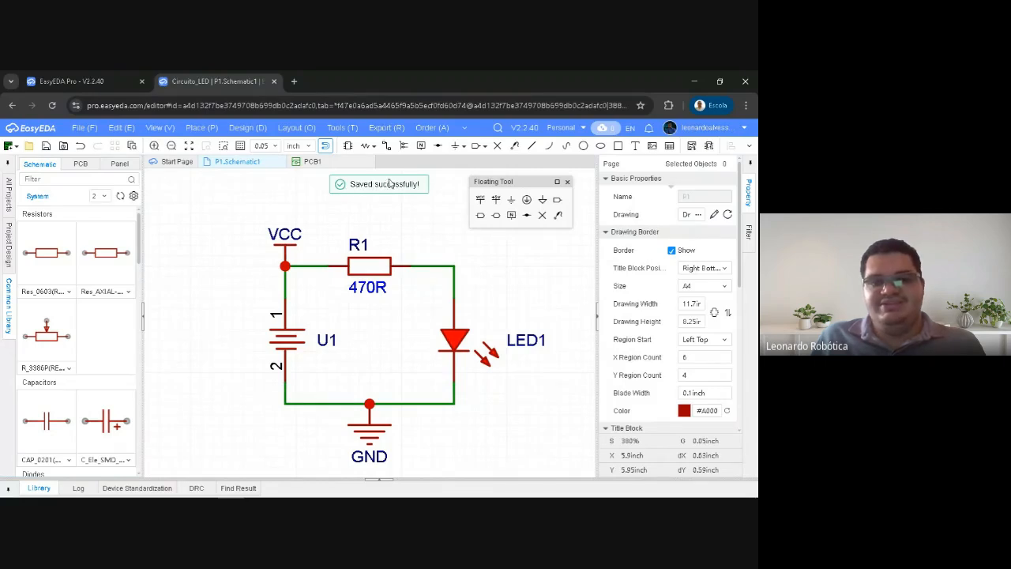
{"action": "left_click_drag", "start_coordinate": [504, 183], "coordinate": [579, 169]}
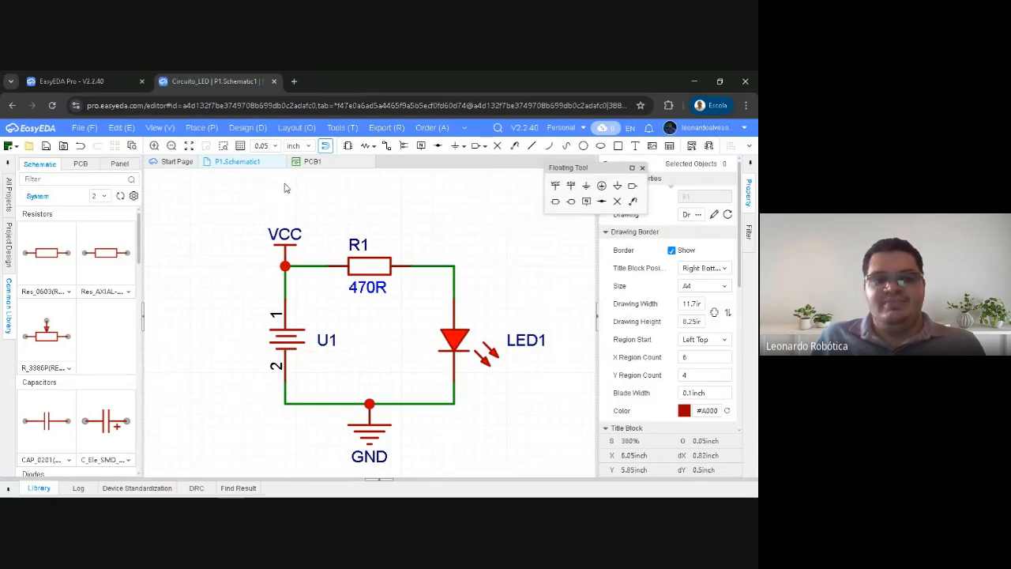
Rename schematic page P1 as Base in the project tree
{"action": "left_click", "coordinate": [8, 251]}
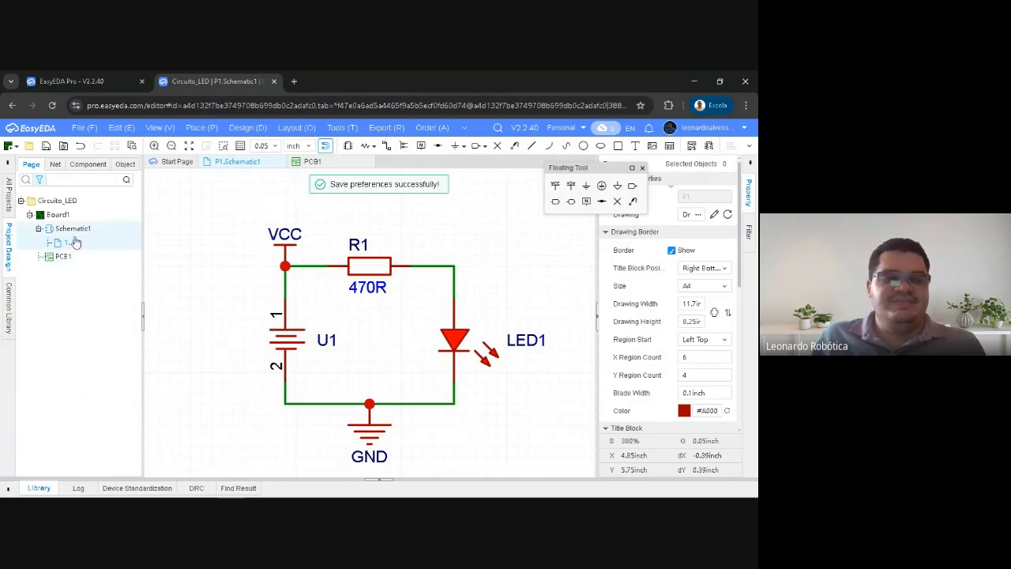
{"action": "left_click", "coordinate": [48, 202]}
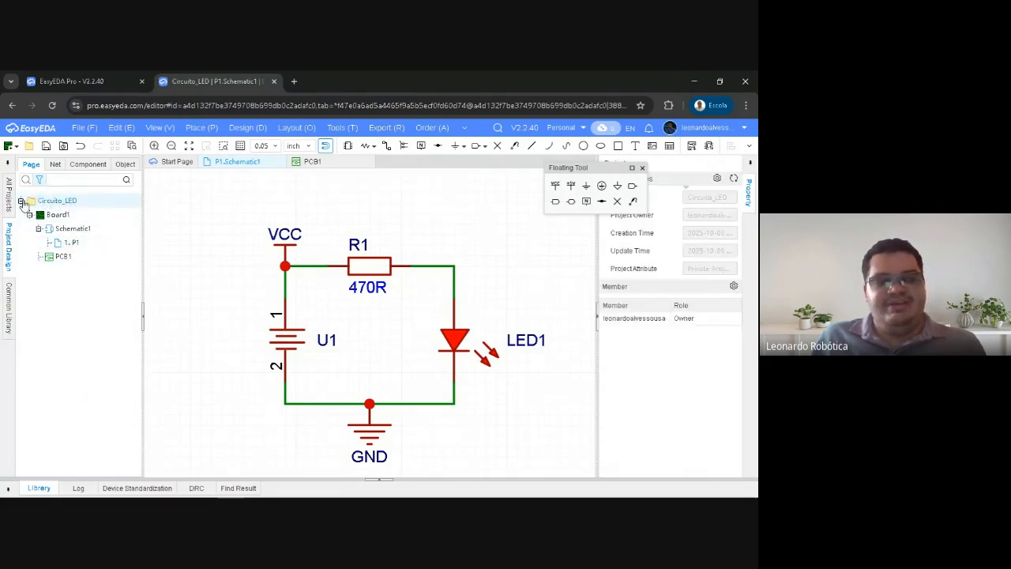
{"action": "right_click", "coordinate": [73, 244]}
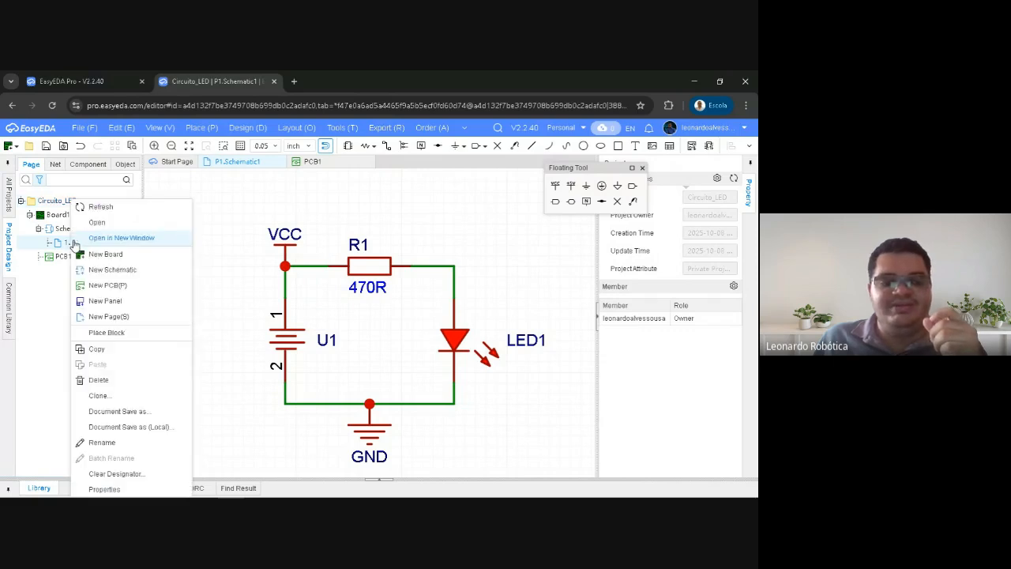
{"action": "left_click", "coordinate": [100, 443]}
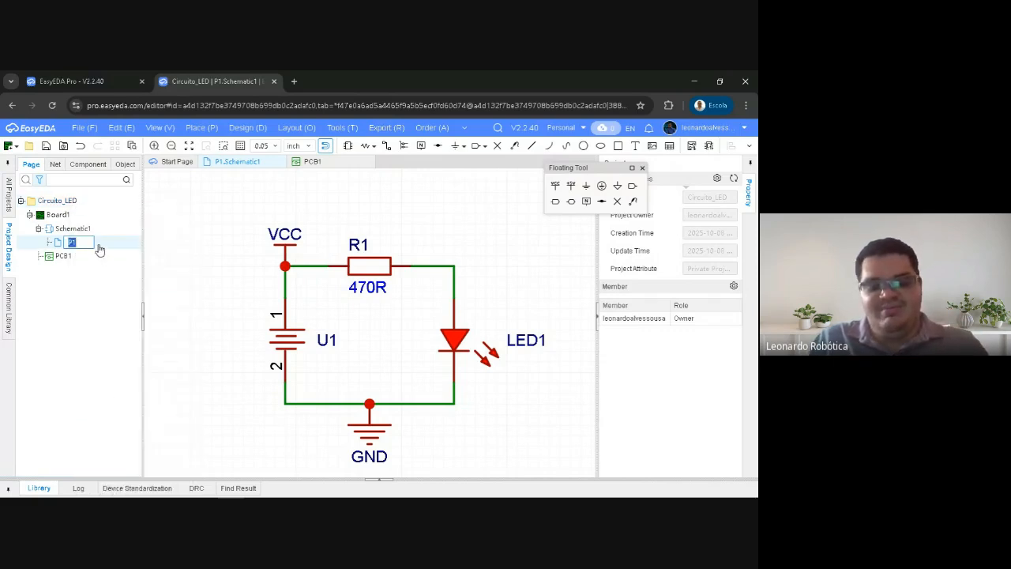
{"action": "type", "text": "Base"}
{"action": "key", "text": "Return"}
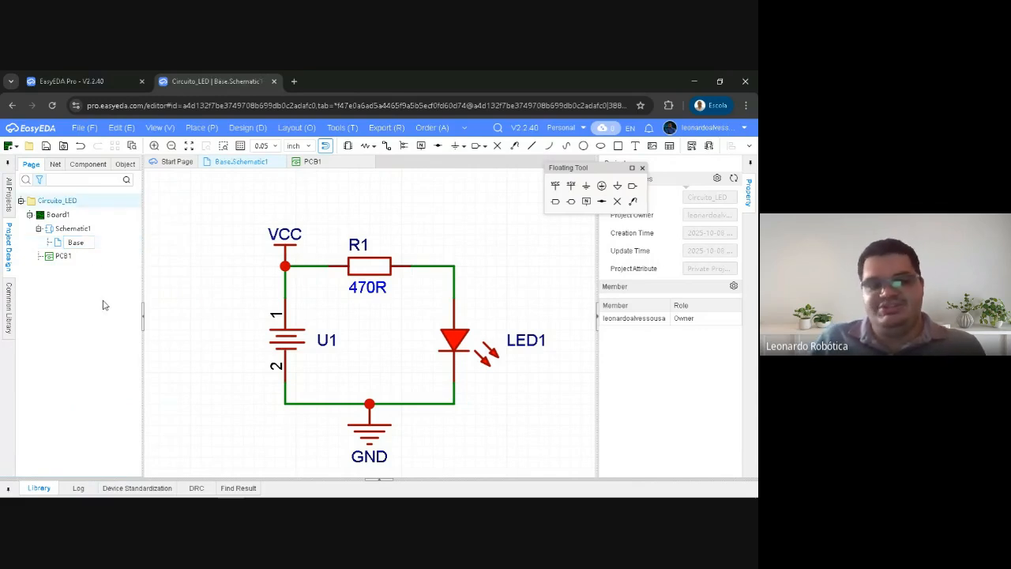
Rename PCB1 as Projeto1 in the project tree
{"action": "left_click", "coordinate": [67, 259]}
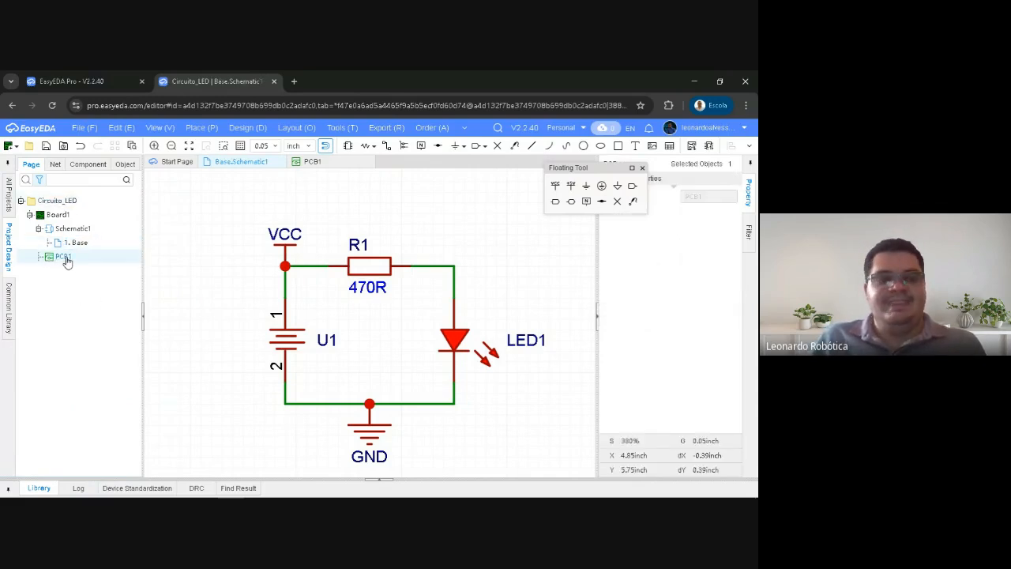
{"action": "right_click", "coordinate": [67, 259]}
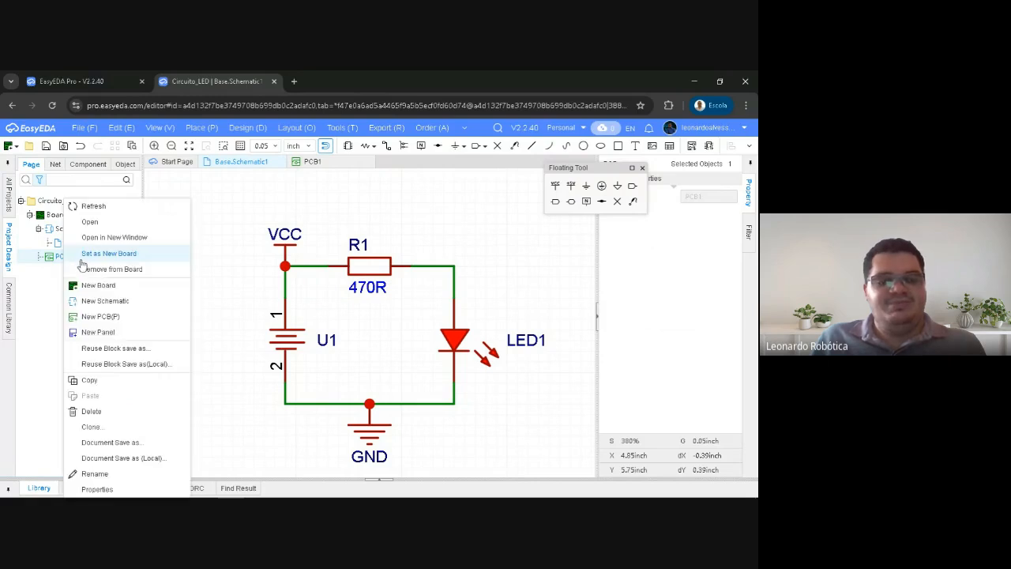
{"action": "left_click", "coordinate": [113, 474]}
{"action": "type", "text": "Pr"}
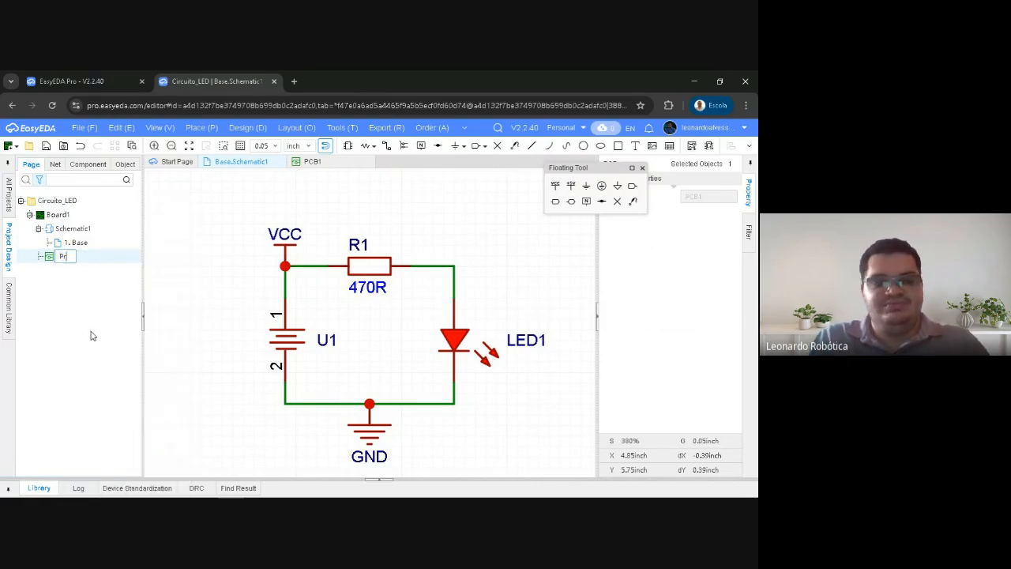
{"action": "type", "text": "ojeto1"}
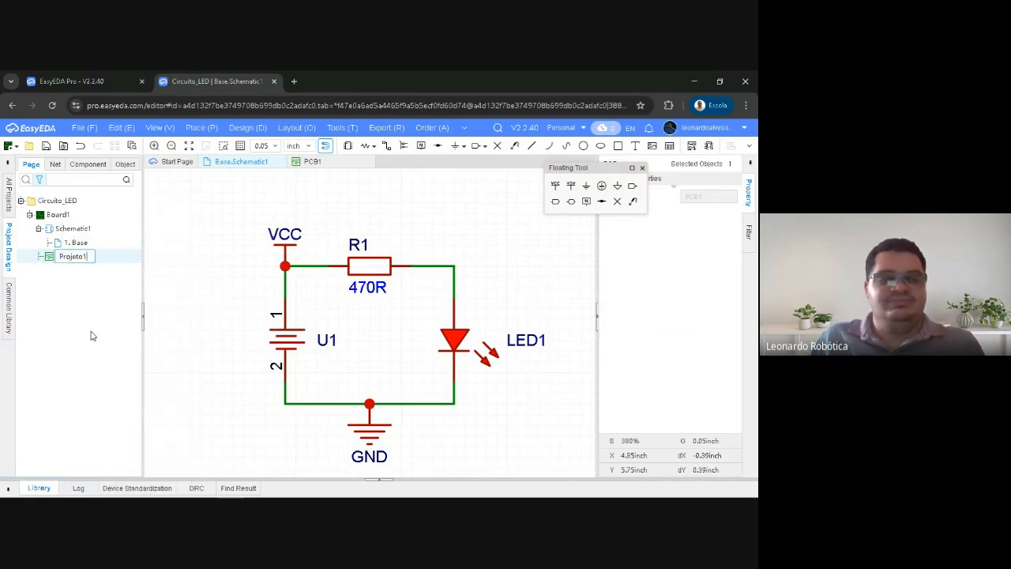
{"action": "left_click", "coordinate": [106, 308]}
{"action": "left_click", "coordinate": [99, 321]}
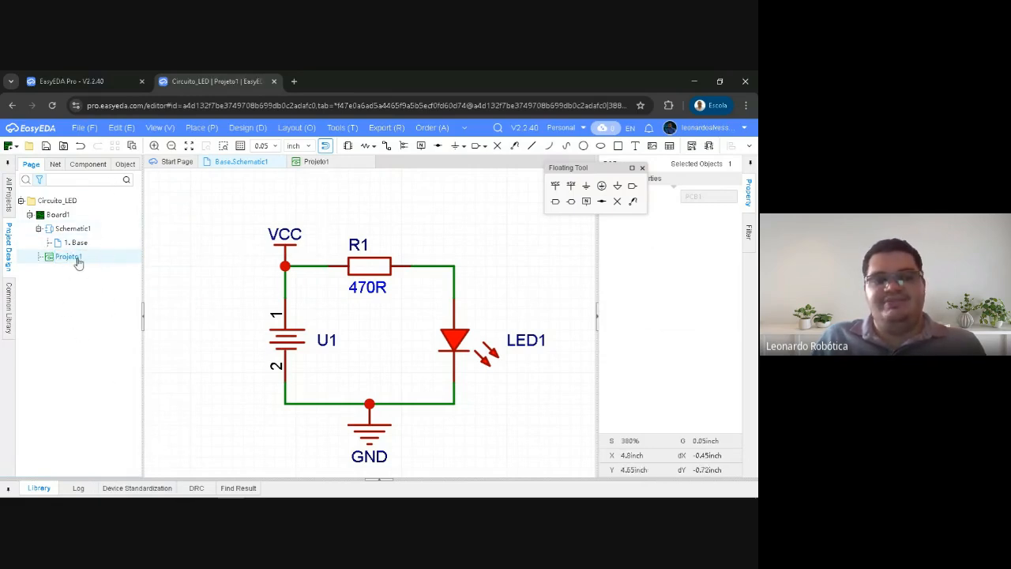
View the Projeto1 PCB document and return to the Base schematic to review the whole circuit
{"action": "left_click", "coordinate": [309, 162]}
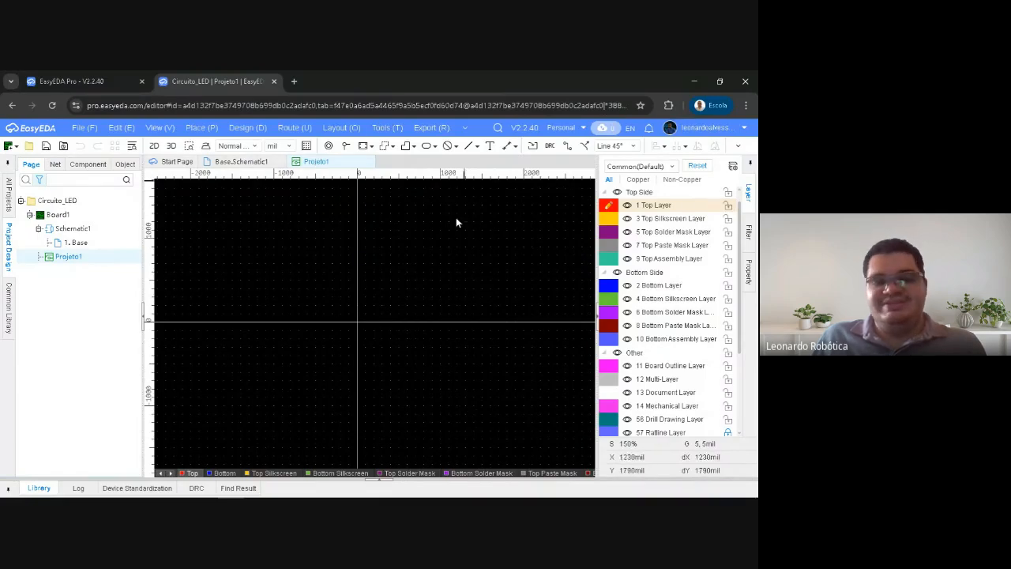
{"action": "left_click", "coordinate": [243, 161]}
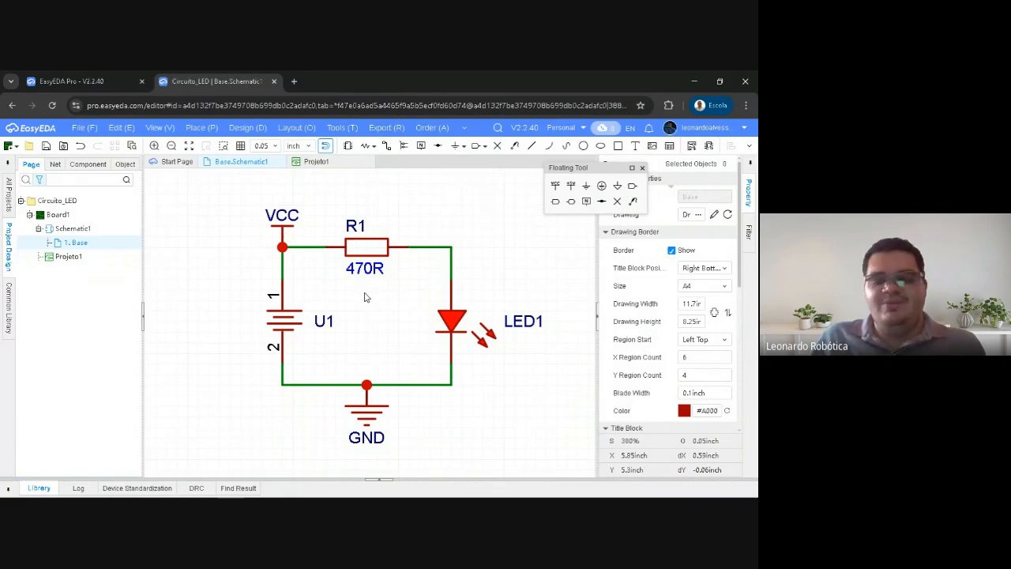
{"action": "right_click_drag", "start_coordinate": [364, 296], "coordinate": [346, 293]}
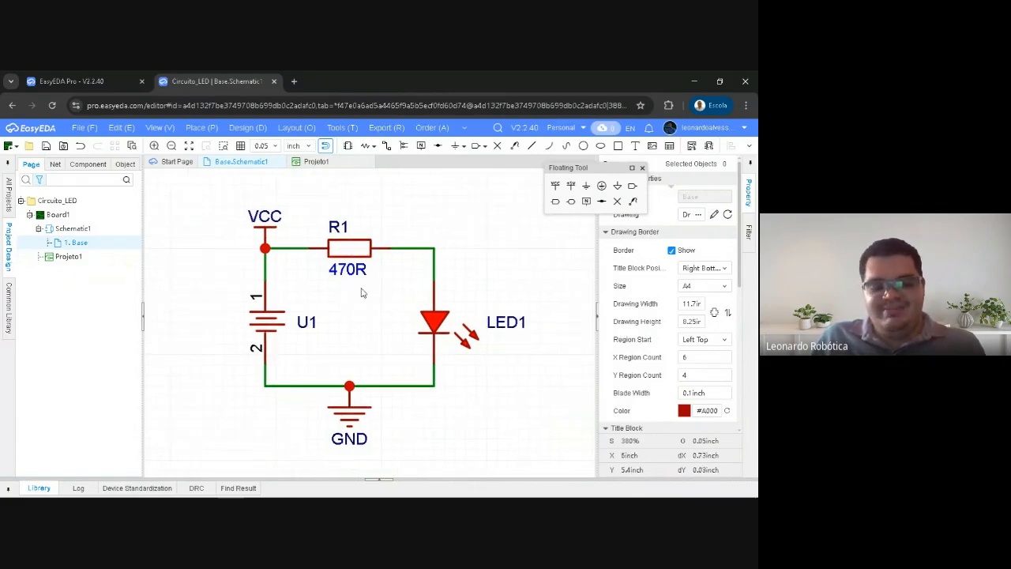
{"action": "scroll", "coordinate": [361, 291], "scroll_direction": "down", "scroll_amount": 5}
{"action": "scroll", "coordinate": [359, 290], "scroll_direction": "up", "scroll_amount": 2}
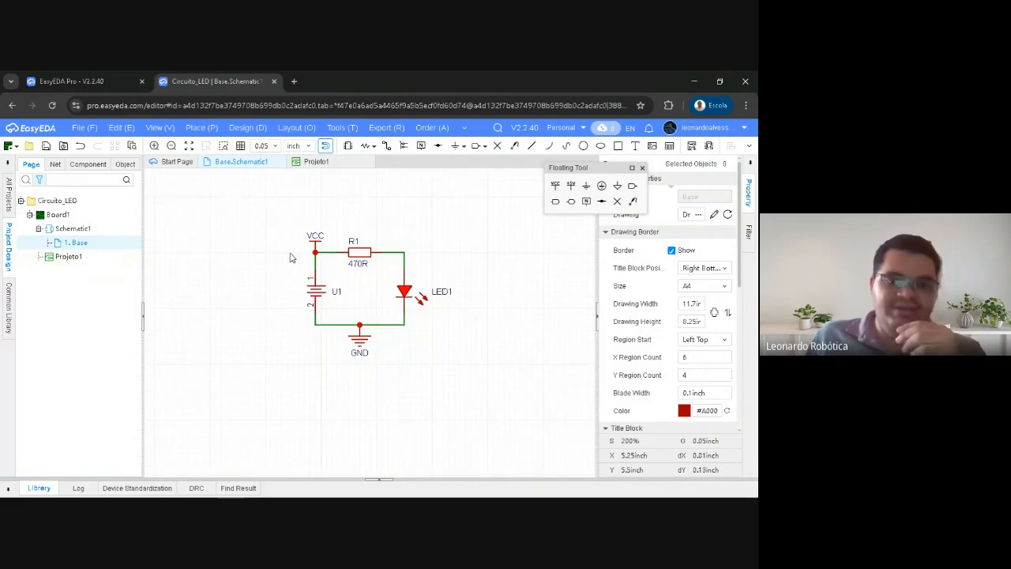
{"action": "right_click_drag", "start_coordinate": [286, 256], "coordinate": [255, 280]}
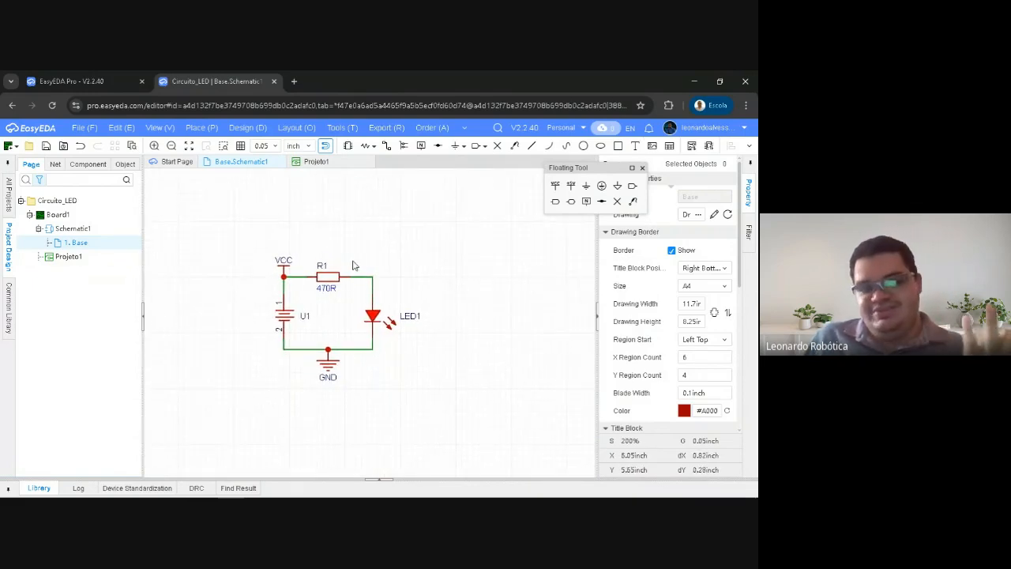
Move the floating tool palette off the drawing area, then select the whole circuit and clear the selection
{"action": "right_click_drag", "start_coordinate": [345, 235], "coordinate": [379, 230]}
{"action": "left_click_drag", "start_coordinate": [574, 169], "coordinate": [631, 162]}
{"action": "right_click_drag", "start_coordinate": [353, 214], "coordinate": [380, 195]}
{"action": "right_click_drag", "start_coordinate": [322, 217], "coordinate": [308, 224]}
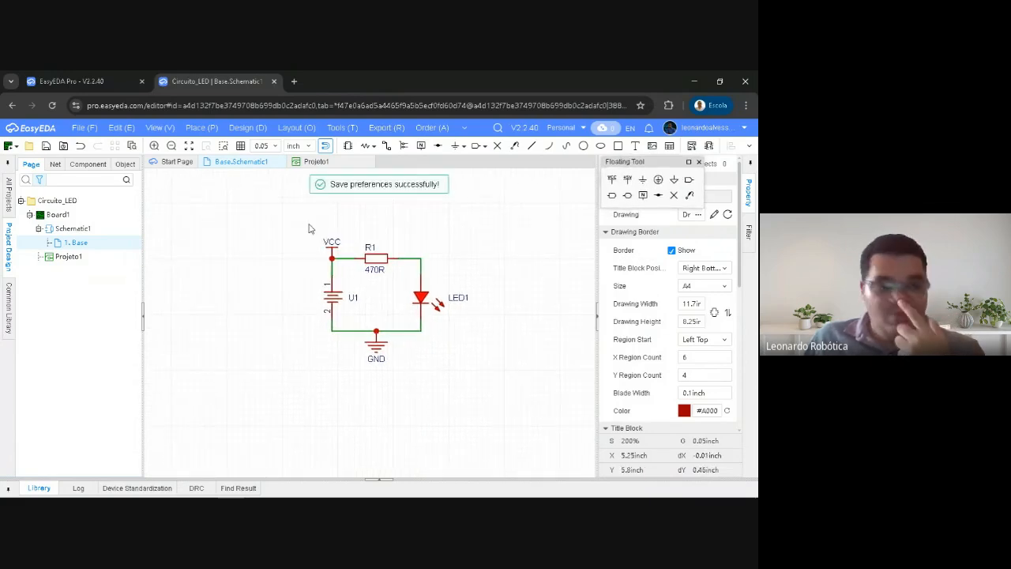
{"action": "left_click_drag", "start_coordinate": [293, 205], "coordinate": [514, 389]}
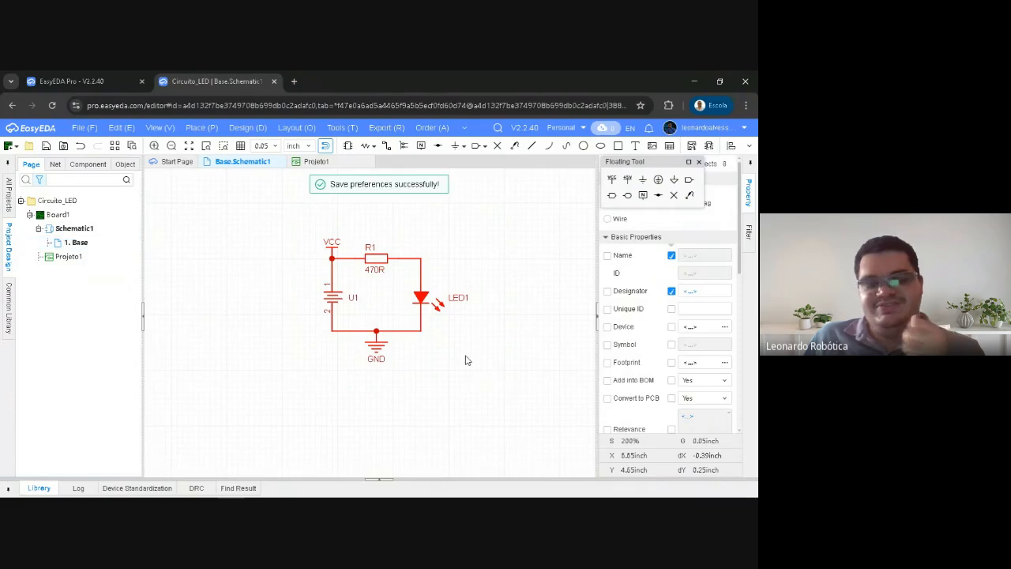
{"action": "left_click", "coordinate": [309, 263]}
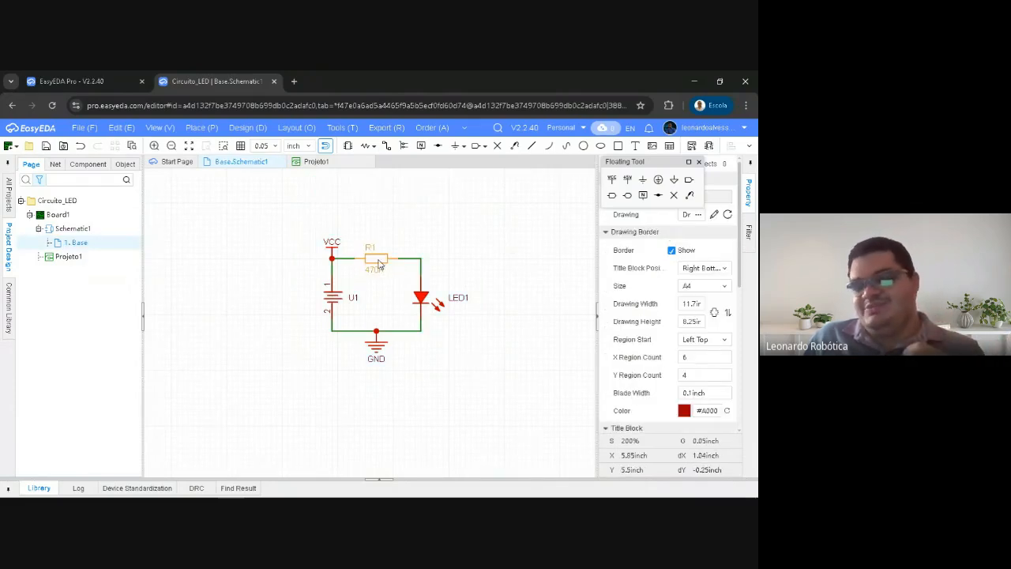
Move LED1 farther from the battery holder with its wires attached, widening the circuit loop
{"action": "right_click_drag", "start_coordinate": [380, 262], "coordinate": [365, 261]}
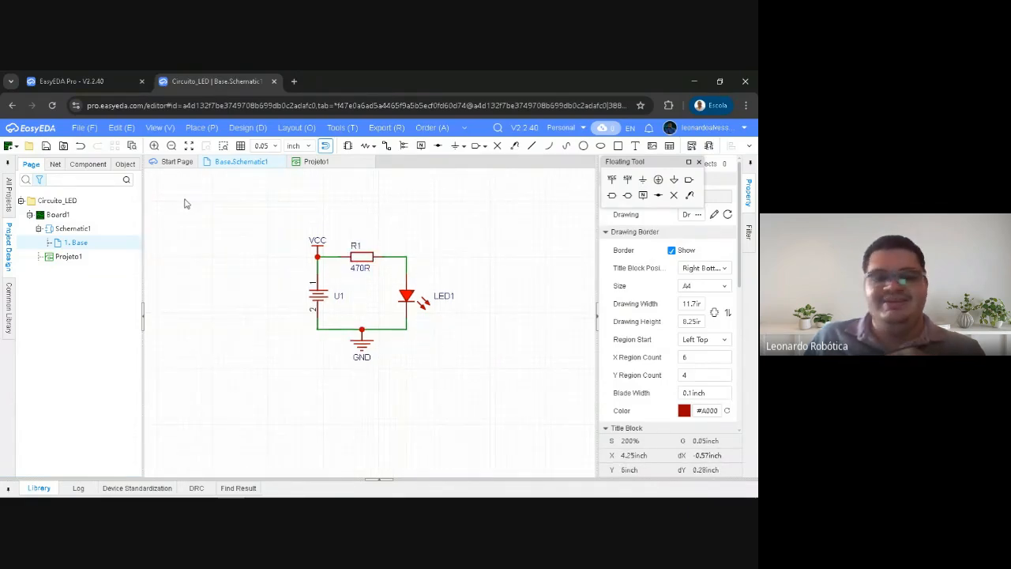
{"action": "right_click_drag", "start_coordinate": [441, 229], "coordinate": [410, 229]}
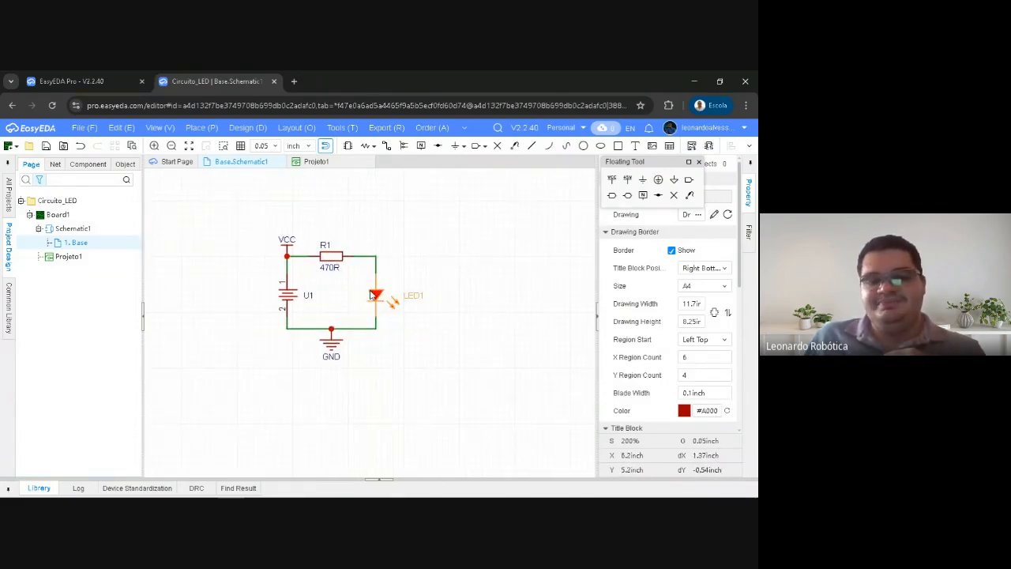
{"action": "left_click_drag", "start_coordinate": [382, 295], "coordinate": [420, 290]}
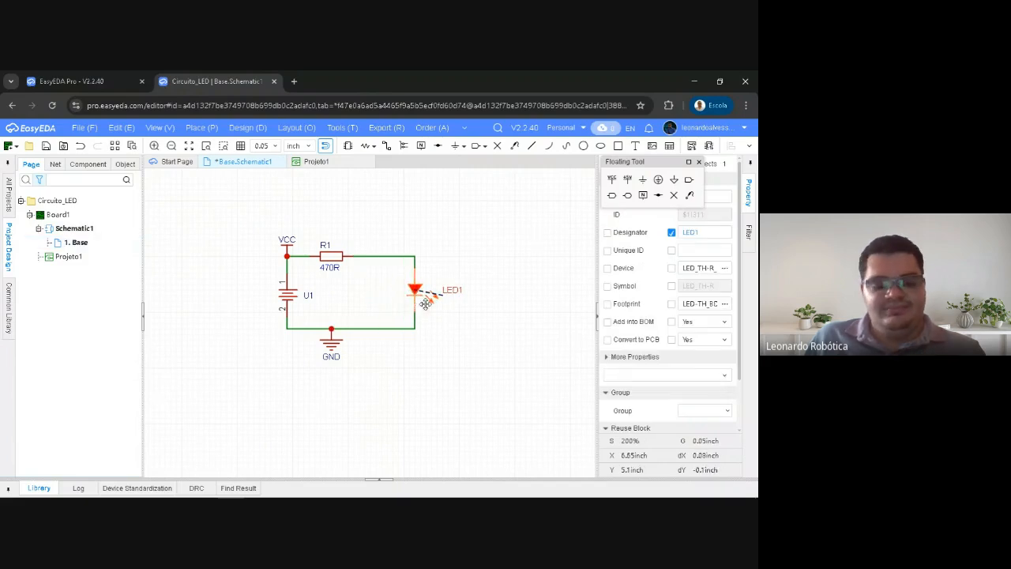
Paste a copy of LED1 inside the circuit loop, then delete the copy
{"action": "key", "text": "ctrl+c"}
{"action": "key", "text": "ctrl+v"}
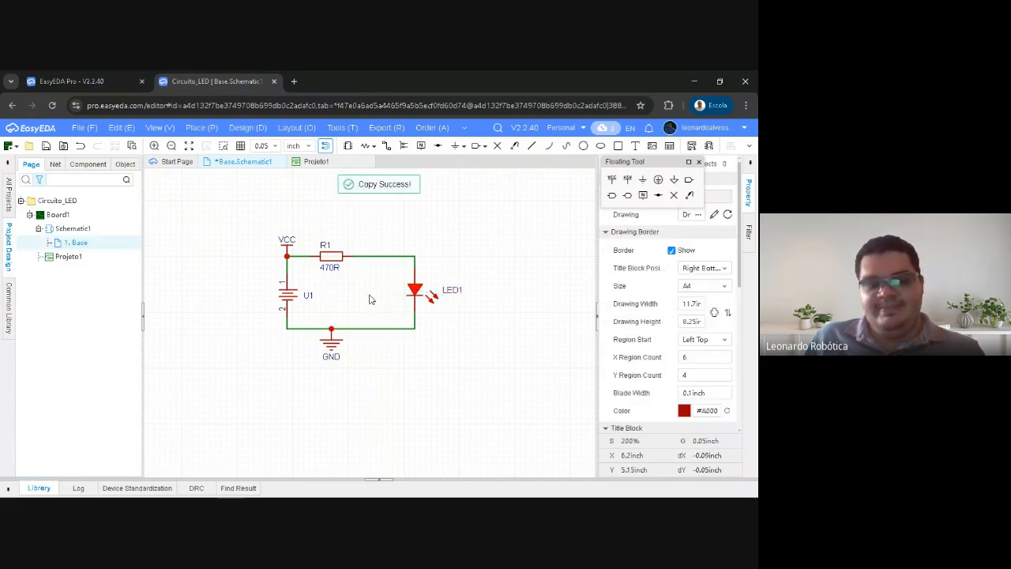
{"action": "left_click", "coordinate": [385, 295]}
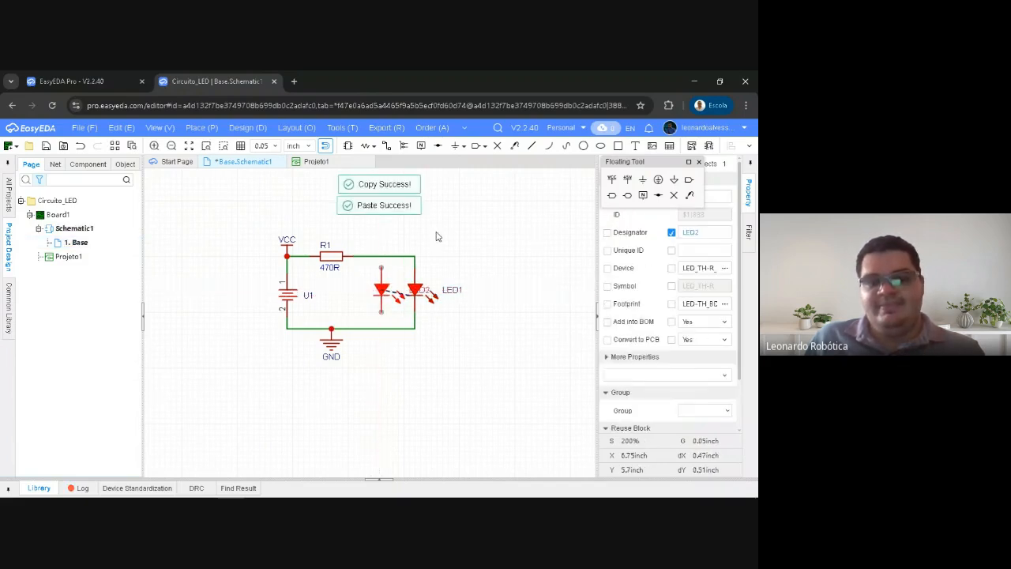
{"action": "right_click", "coordinate": [439, 229]}
{"action": "left_click", "coordinate": [405, 254]}
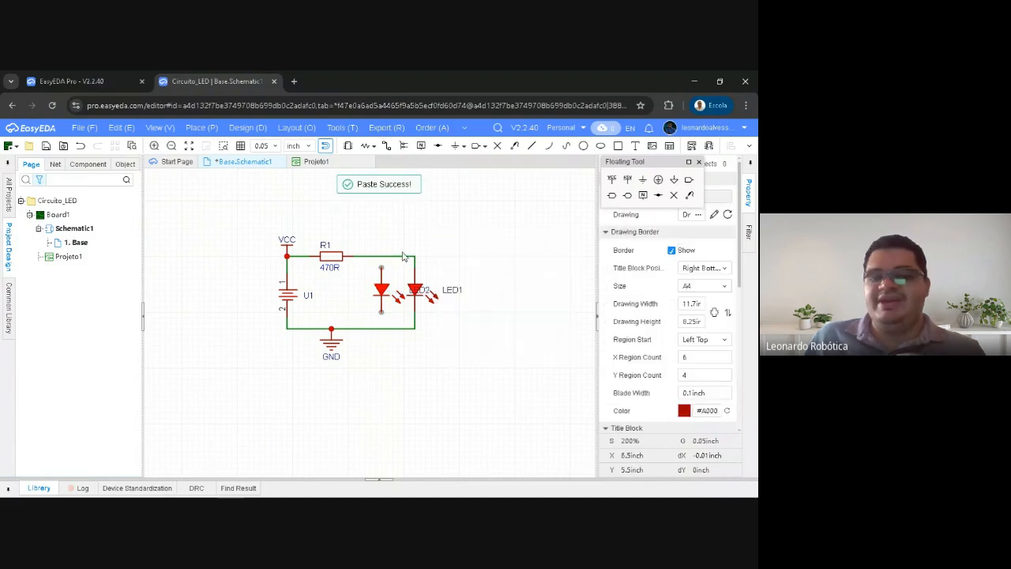
{"action": "left_click", "coordinate": [383, 290]}
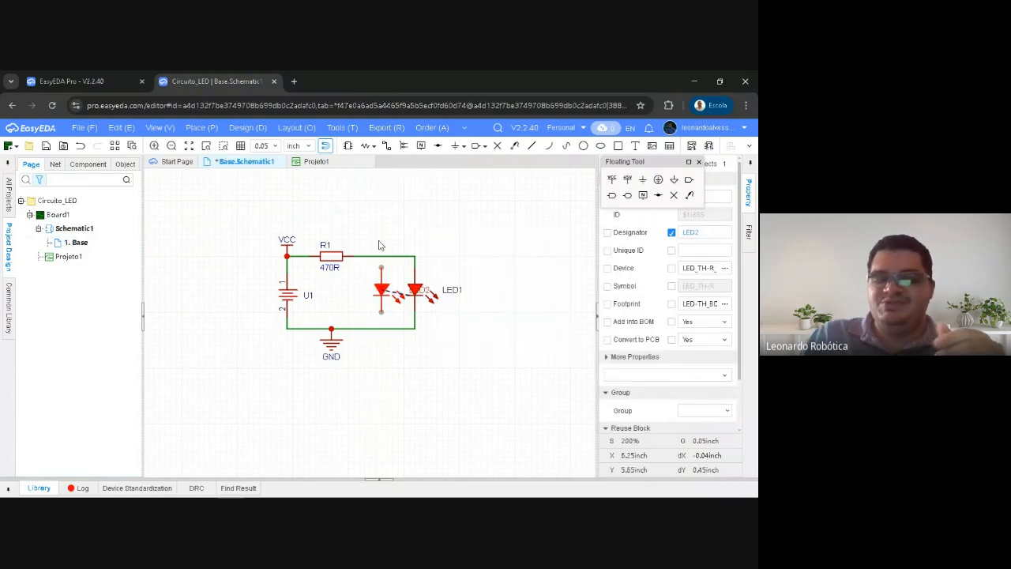
{"action": "key", "text": "Delete"}
Move LED1 back toward the battery holder with its wires attached, narrowing the circuit loop
{"action": "left_click_drag", "start_coordinate": [414, 291], "coordinate": [376, 288]}
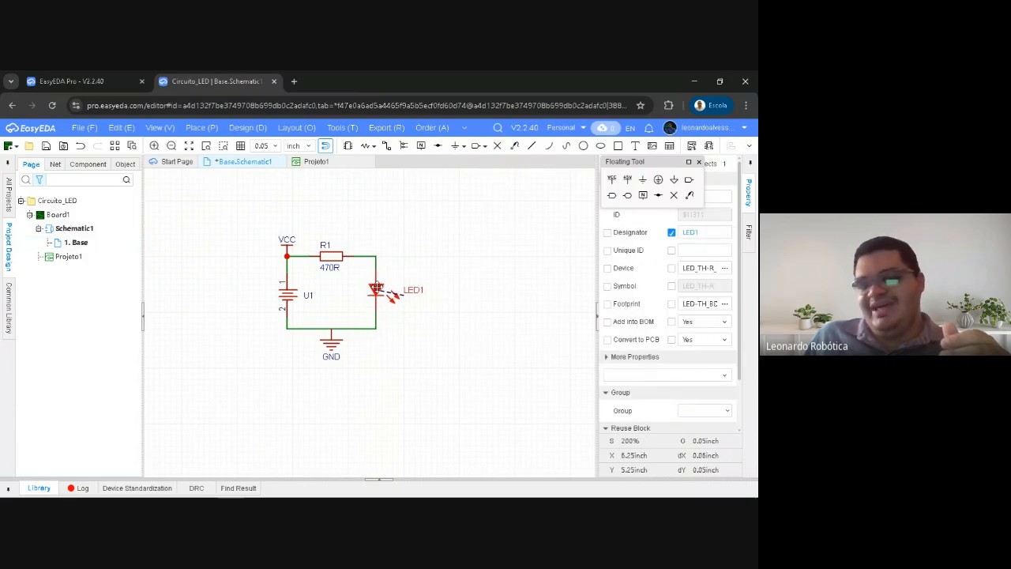
{"action": "left_click", "coordinate": [417, 226]}
{"action": "mouse_move", "coordinate": [251, 206]}
{"action": "right_mouse_down"}
{"action": "mouse_move", "coordinate": [319, 233]}
{"action": "mouse_move", "coordinate": [289, 237]}
{"action": "mouse_move", "coordinate": [266, 221]}
{"action": "right_mouse_up"}
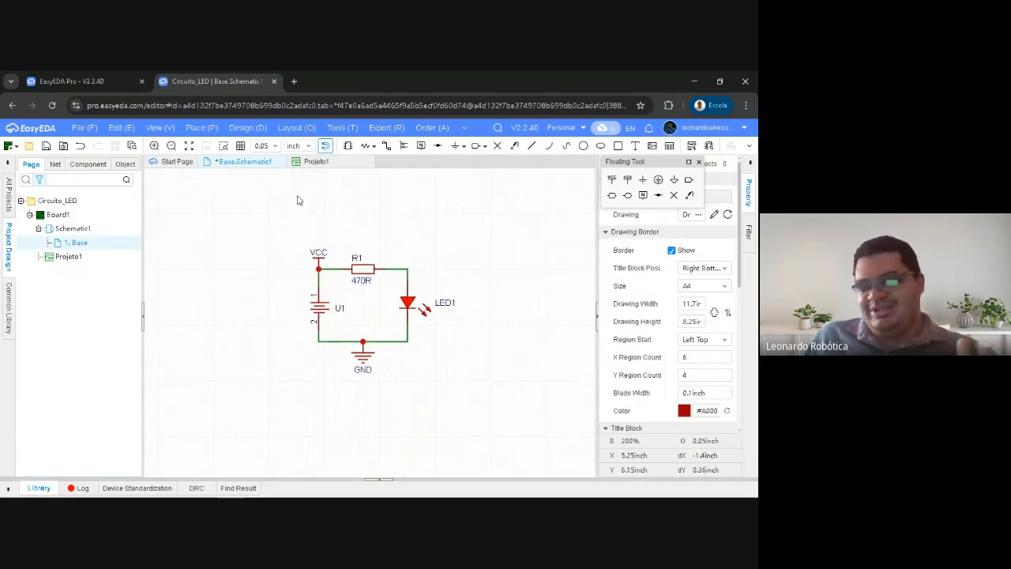
Select the whole circuit and clear the selection, then view the Projeto1 PCB and return to the Base schematic
{"action": "left_click_drag", "start_coordinate": [261, 201], "coordinate": [514, 422]}
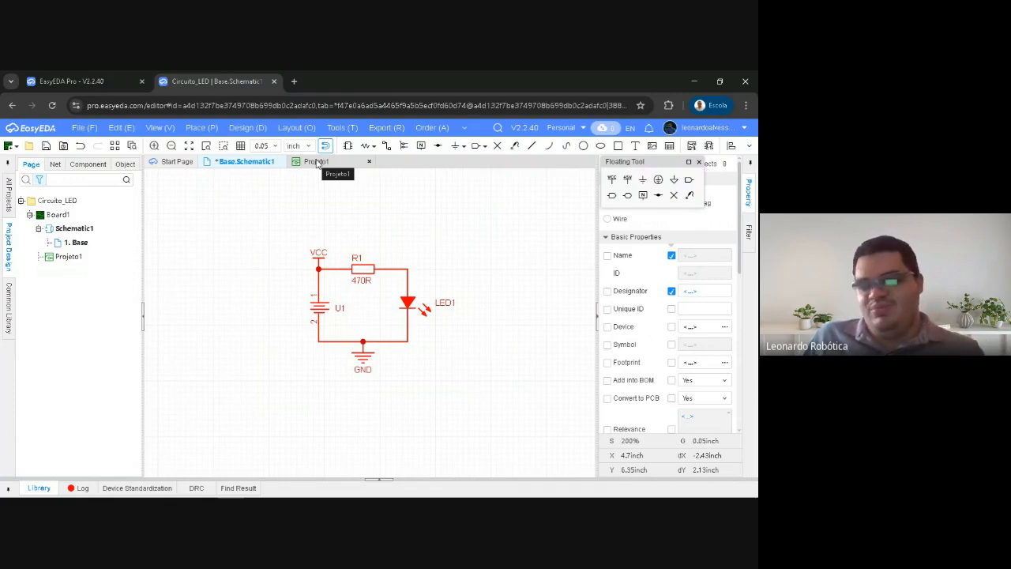
{"action": "left_click", "coordinate": [264, 234]}
{"action": "right_click_drag", "start_coordinate": [264, 234], "coordinate": [236, 235]}
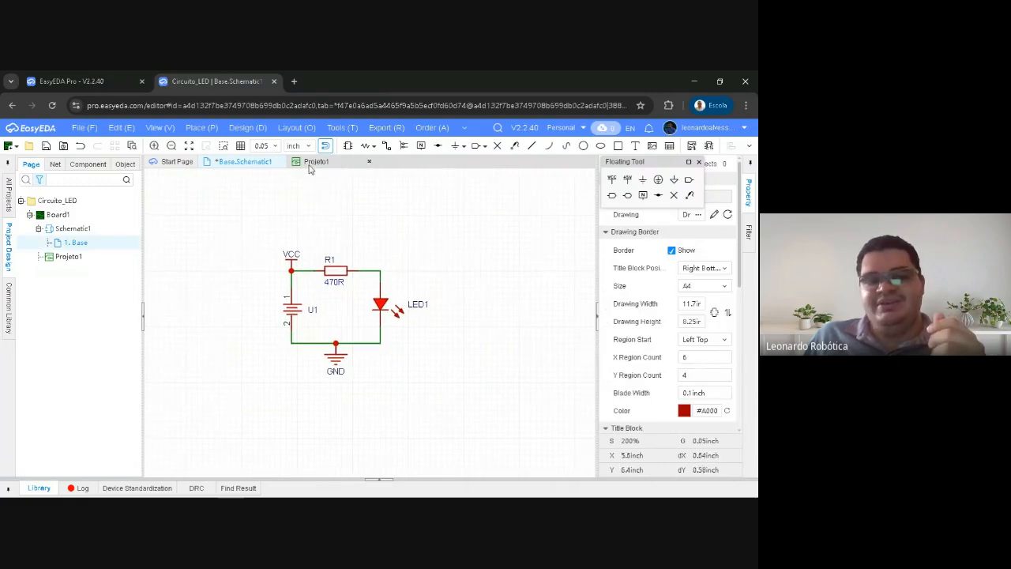
{"action": "left_click", "coordinate": [313, 162]}
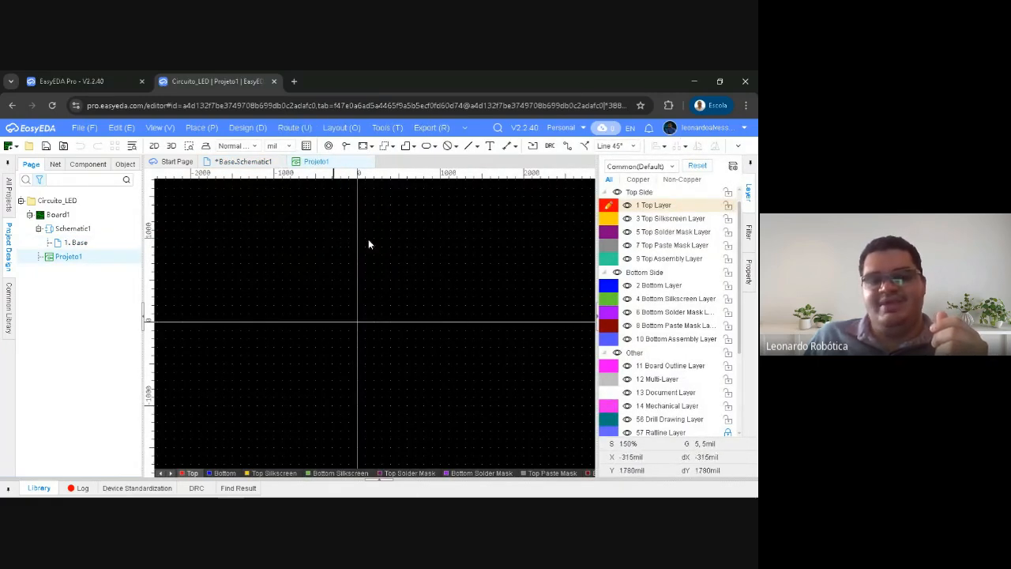
{"action": "left_click", "coordinate": [238, 162]}
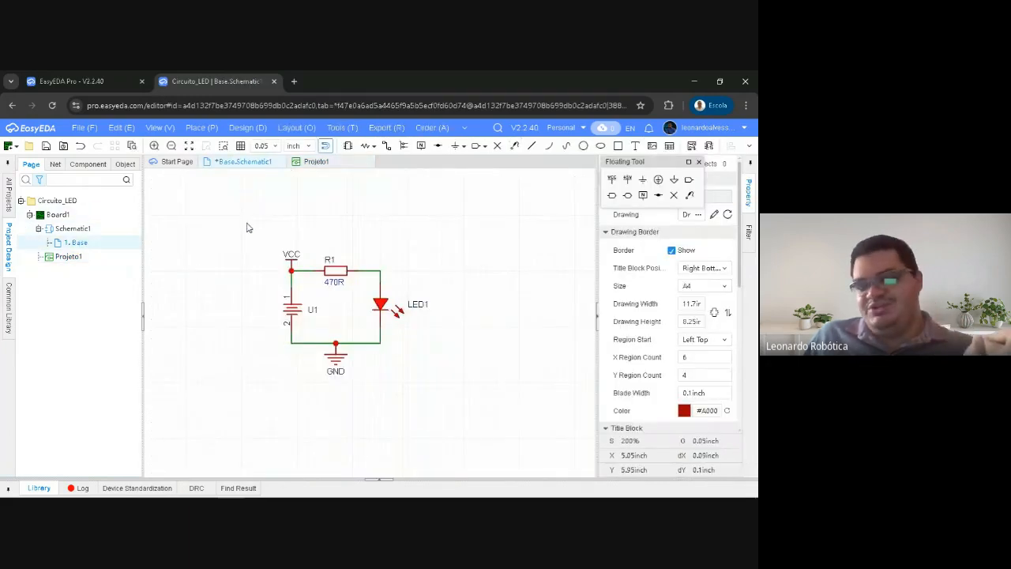
{"action": "mouse_move", "coordinate": [236, 228]}
{"action": "right_mouse_down"}
{"action": "mouse_move", "coordinate": [261, 228]}
{"action": "mouse_move", "coordinate": [249, 228]}
{"action": "right_mouse_up"}
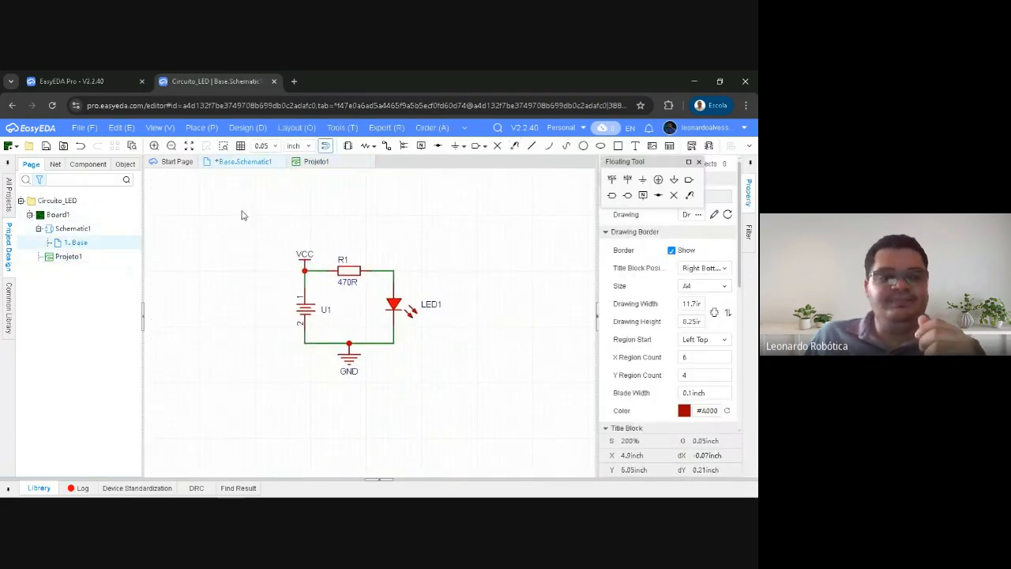
Add a new schematic to the Circuito_LED project and open it from the project tree
{"action": "right_click", "coordinate": [69, 200]}
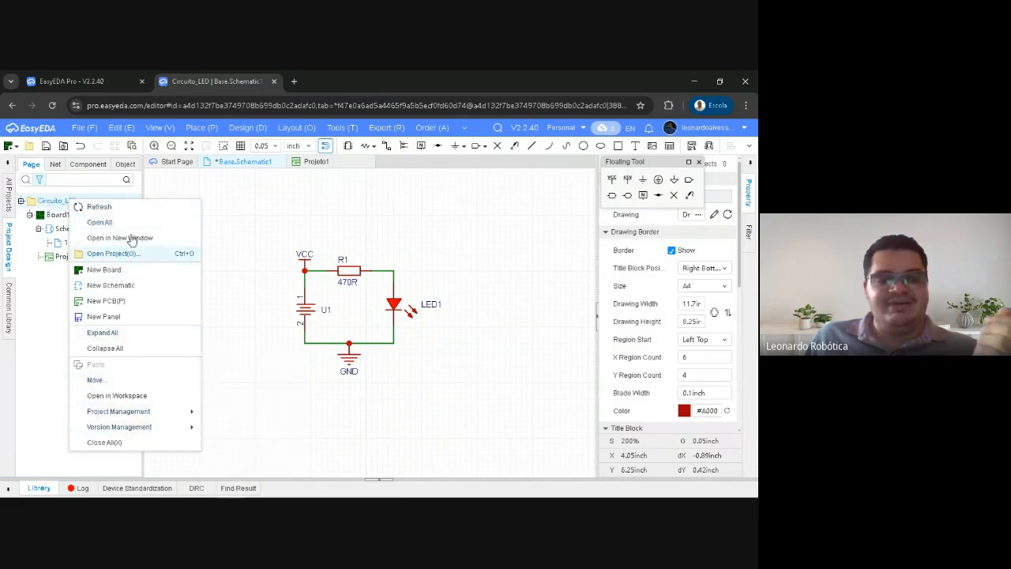
{"action": "left_click", "coordinate": [109, 291]}
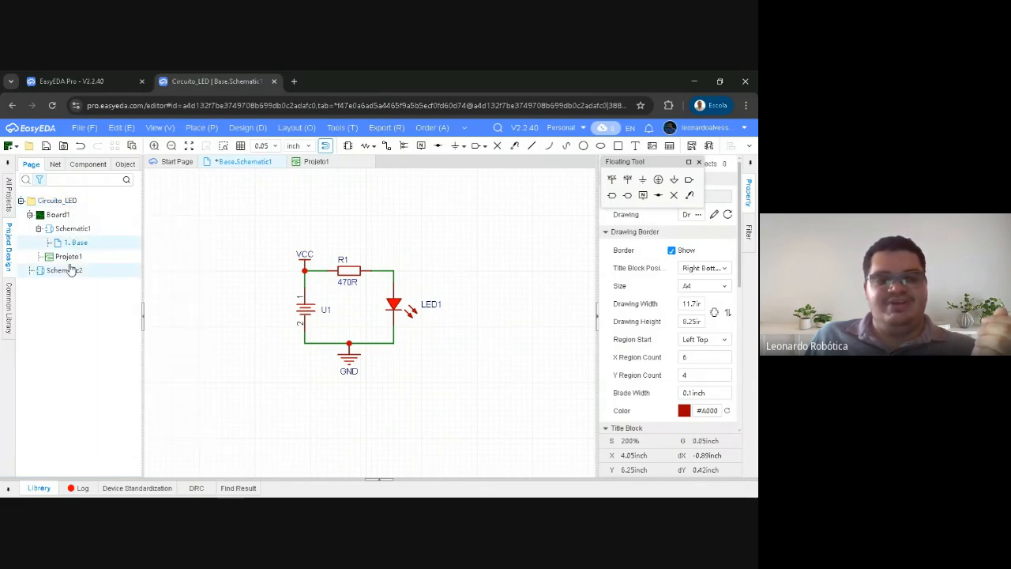
{"action": "double_click", "coordinate": [66, 270]}
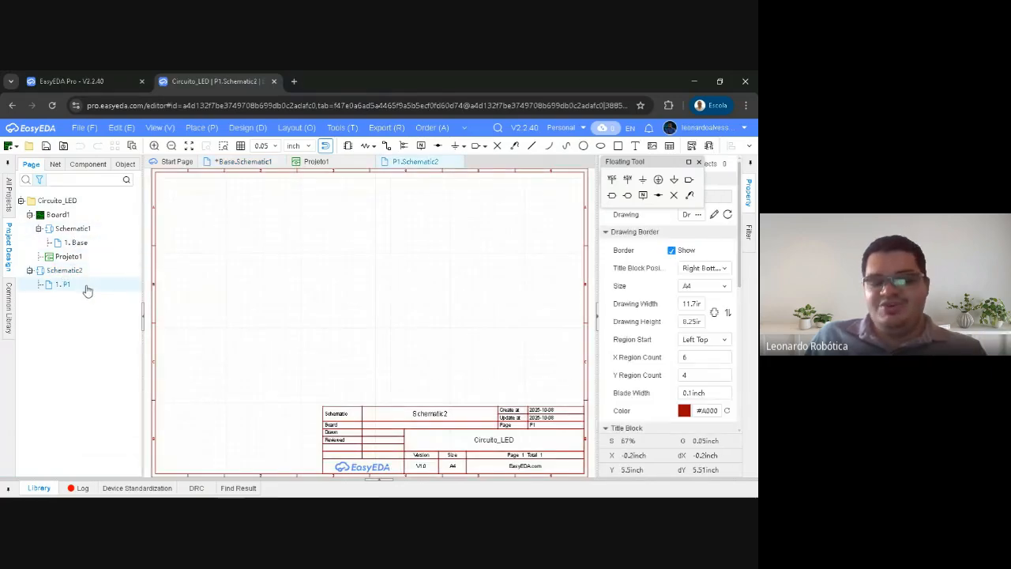
{"action": "left_click", "coordinate": [73, 202]}
{"action": "right_click", "coordinate": [76, 203]}
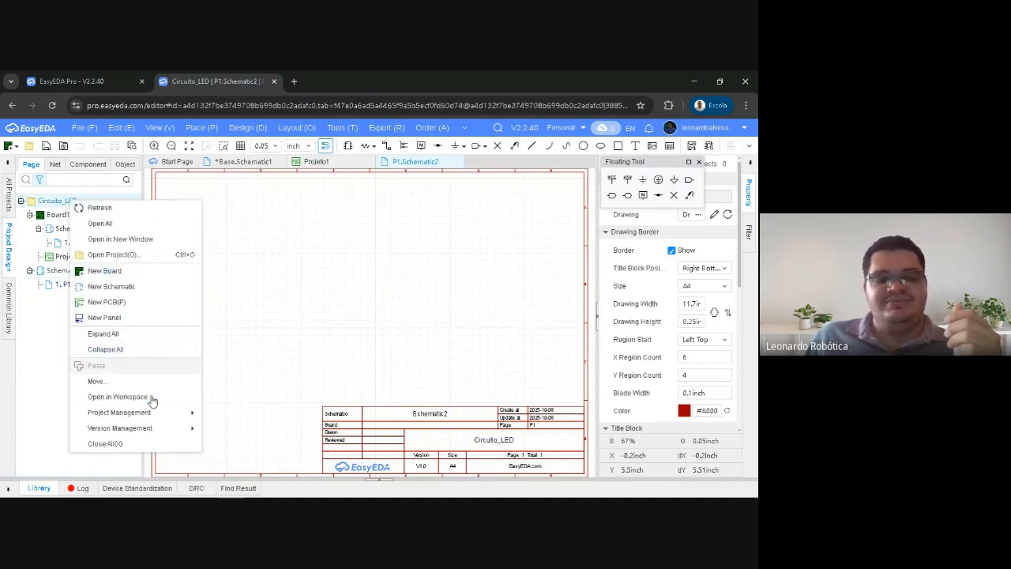
{"action": "left_click", "coordinate": [47, 361]}
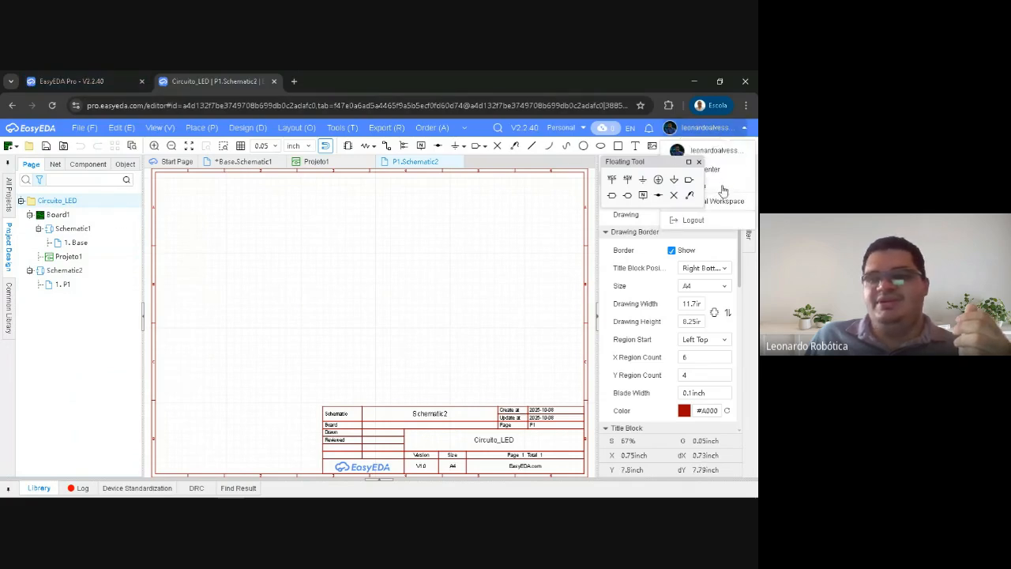
Move the floating tool palette clear of the account menu and open the Circuito_LED project page in the Personal Workspace
{"action": "left_click_drag", "start_coordinate": [642, 164], "coordinate": [485, 156]}
{"action": "left_click", "coordinate": [720, 129]}
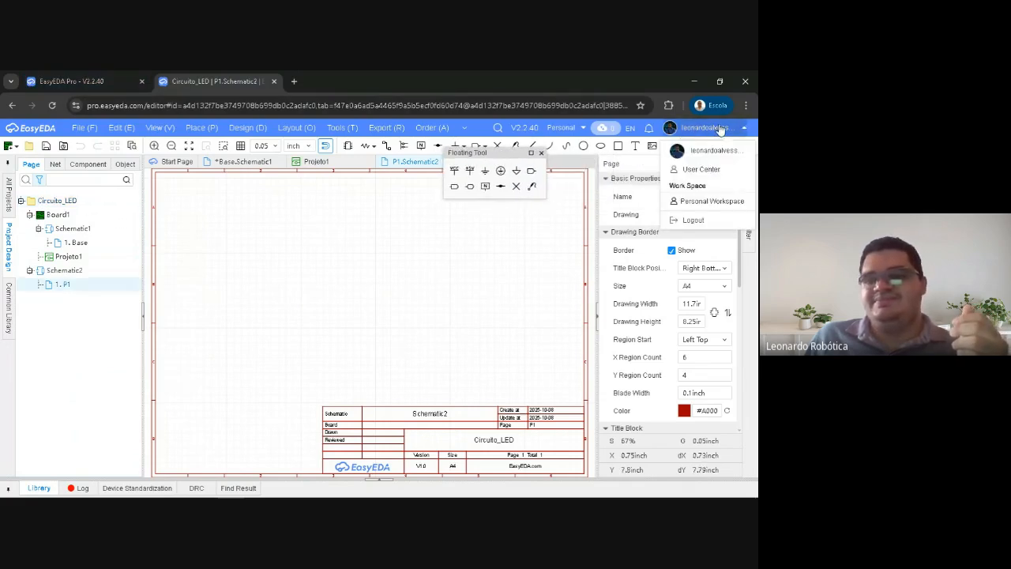
{"action": "left_click", "coordinate": [691, 201]}
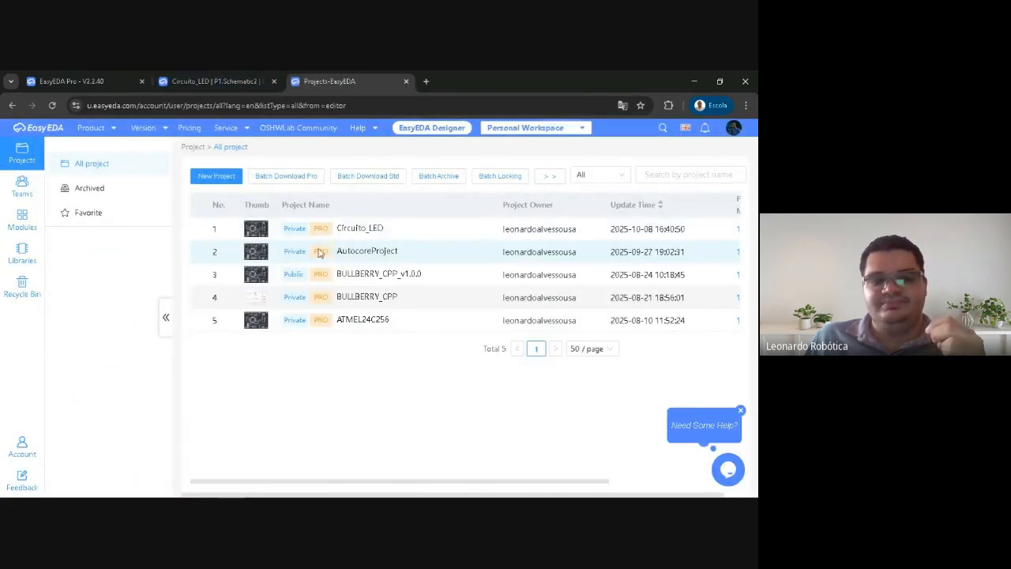
{"action": "left_click", "coordinate": [382, 228]}
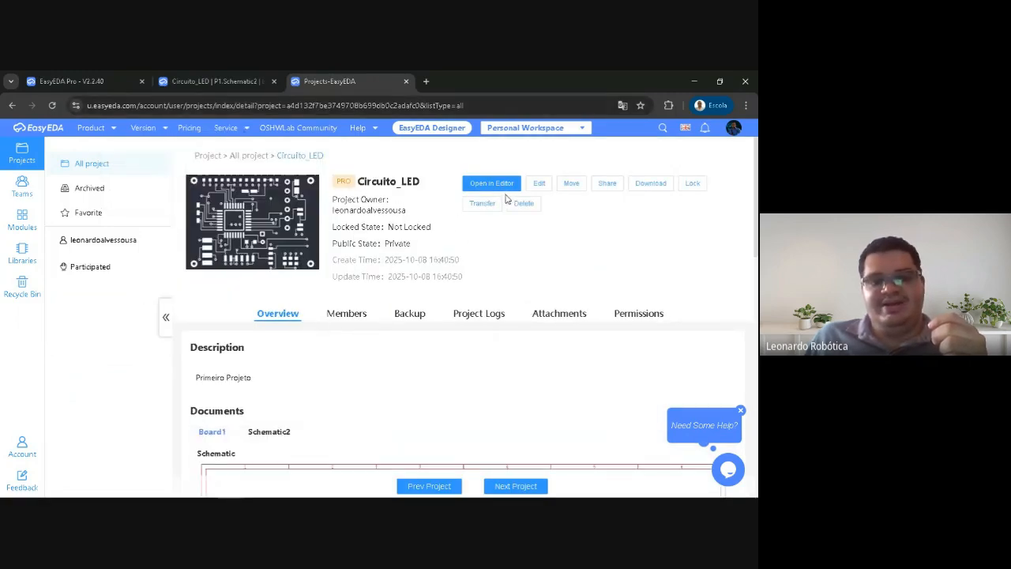
Open the Circuito_LED project settings for editing, try the schematic thumbnail as project cover, and reselect the board image
{"action": "left_click", "coordinate": [539, 183]}
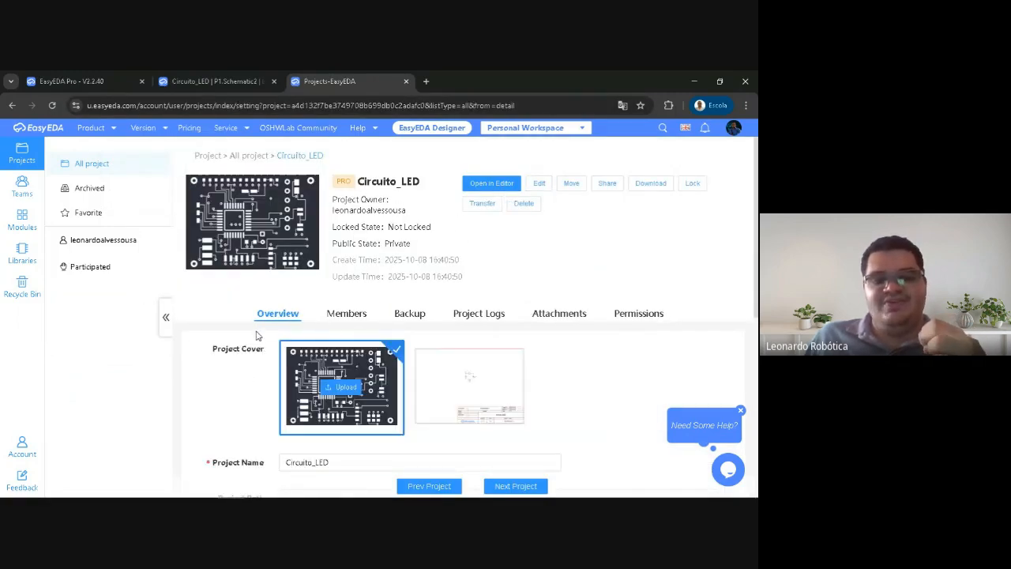
{"action": "scroll", "coordinate": [254, 335], "scroll_direction": "down", "scroll_amount": 2}
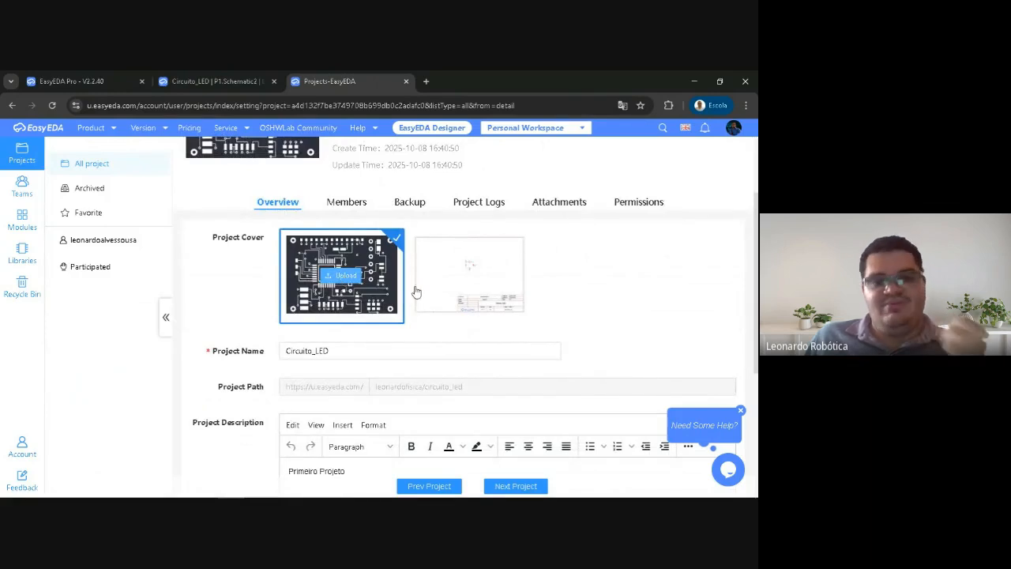
{"action": "left_click", "coordinate": [452, 284]}
{"action": "scroll", "coordinate": [471, 281], "scroll_direction": "up", "scroll_amount": 2}
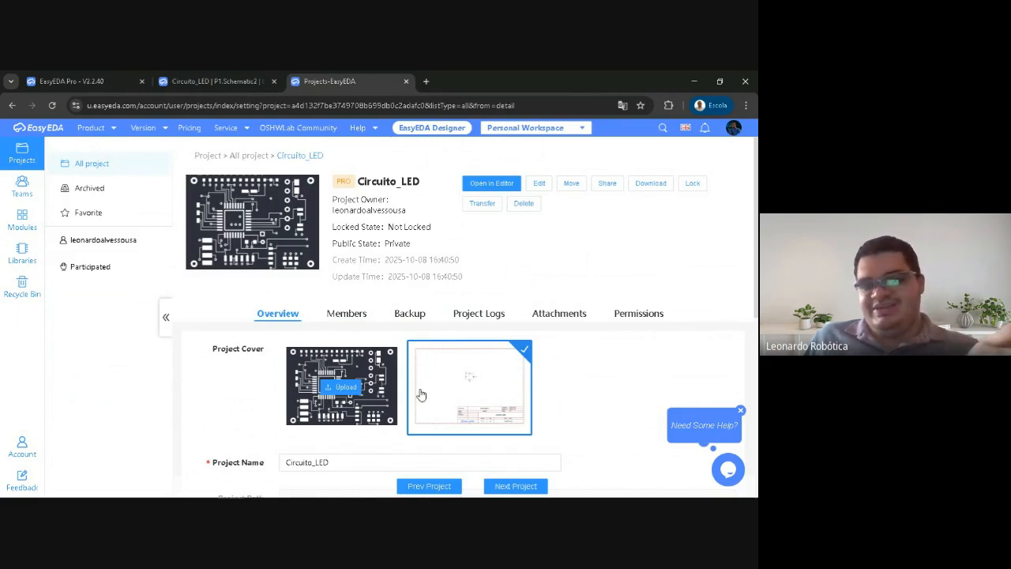
{"action": "left_click", "coordinate": [368, 367]}
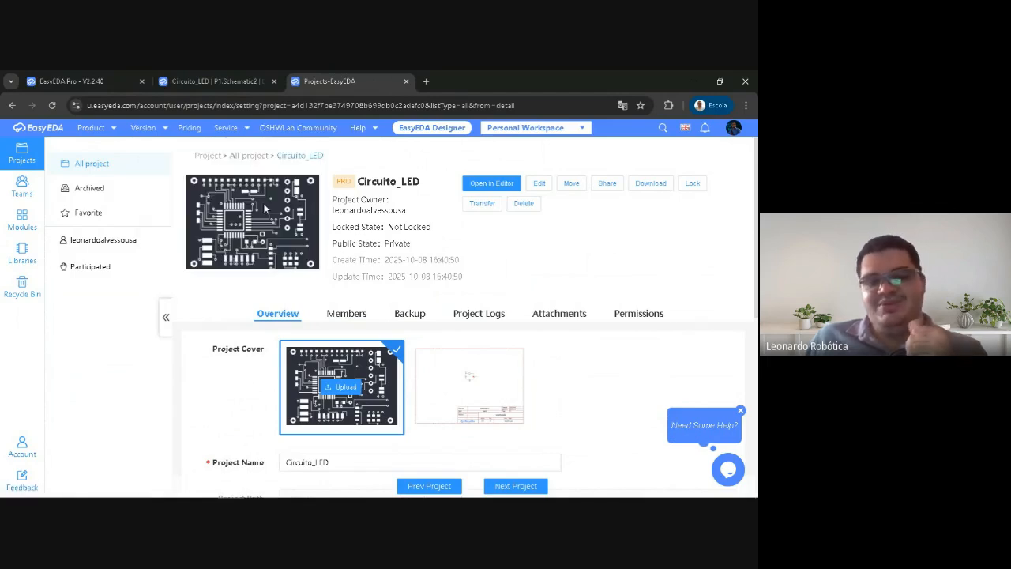
Review the project name, description, comment setting and visibility, then save the Circuito_LED project settings
{"action": "scroll", "coordinate": [227, 349], "scroll_direction": "down", "scroll_amount": 5}
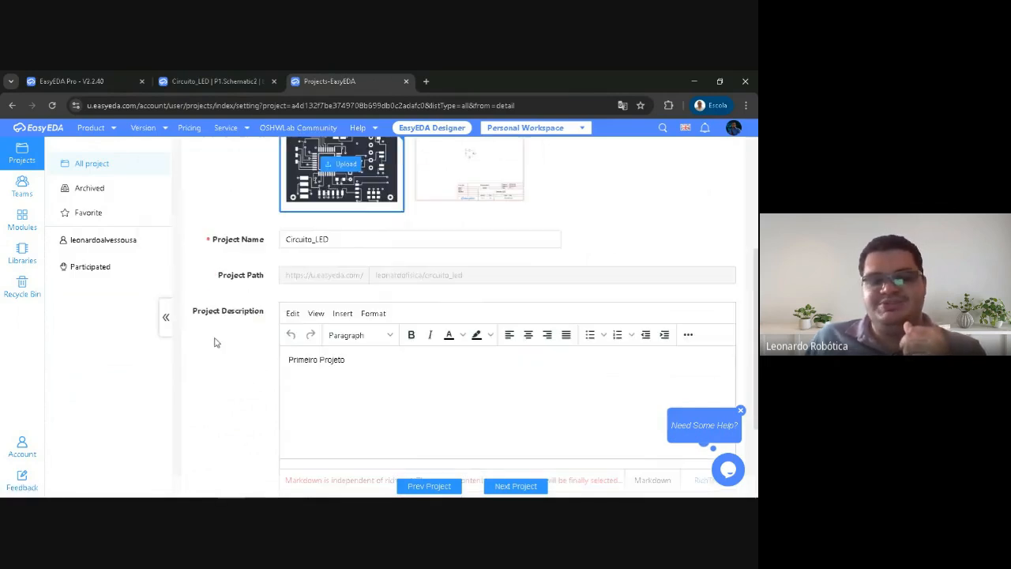
{"action": "scroll", "coordinate": [307, 309], "scroll_direction": "down", "scroll_amount": 2}
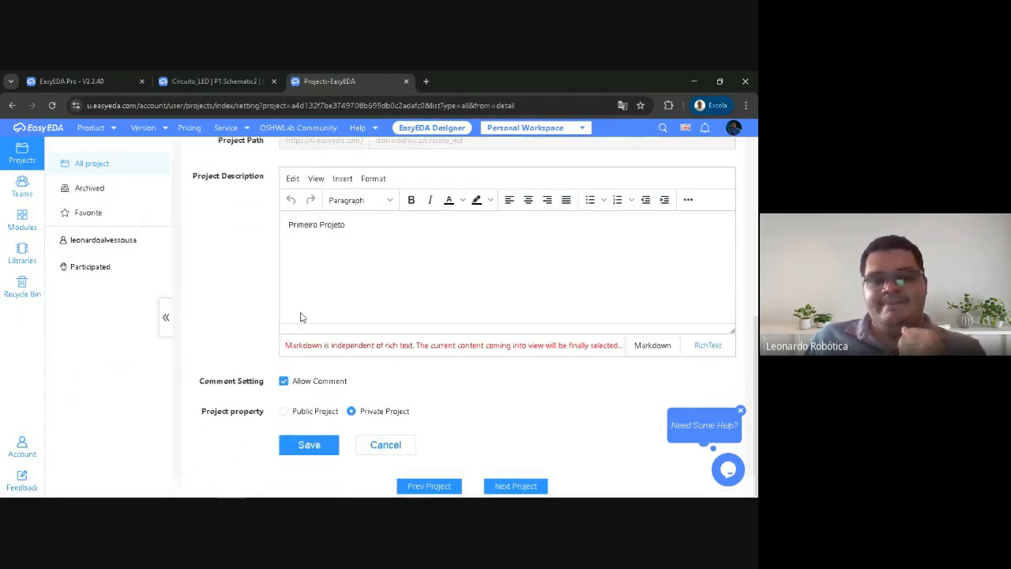
{"action": "scroll", "coordinate": [293, 311], "scroll_direction": "up", "scroll_amount": 3}
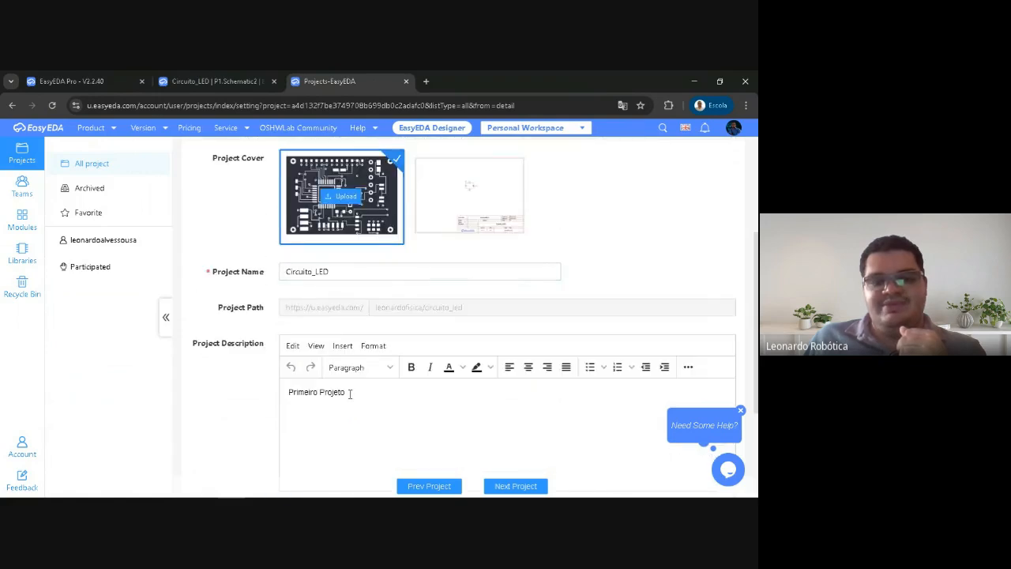
{"action": "scroll", "coordinate": [340, 316], "scroll_direction": "down", "scroll_amount": 3}
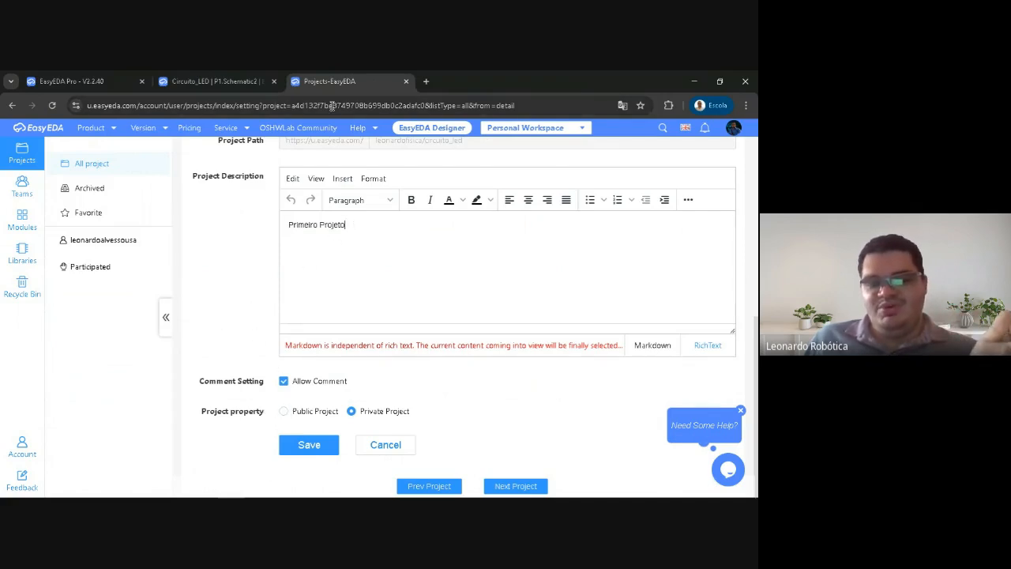
{"action": "left_click", "coordinate": [316, 446]}
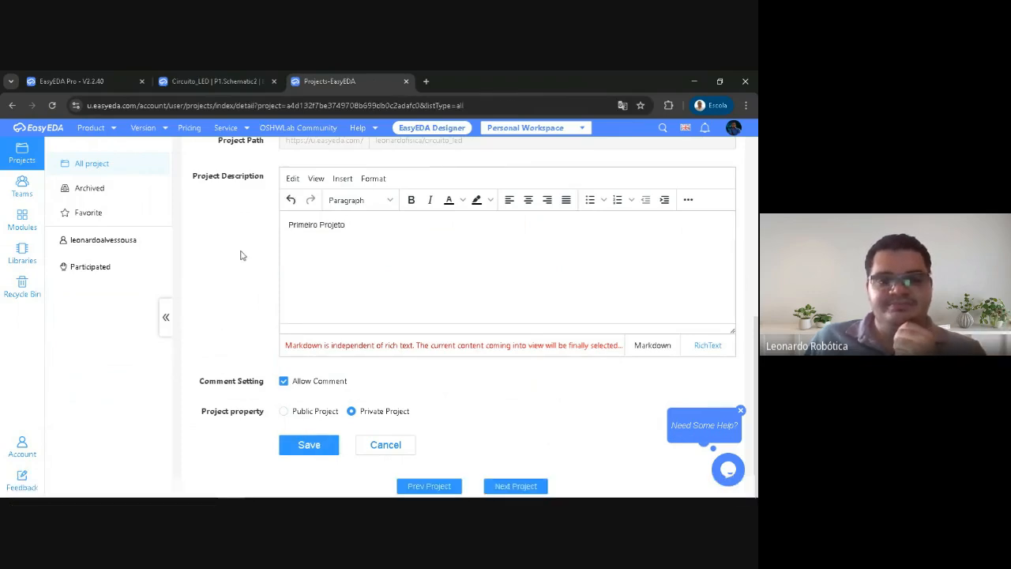
{"action": "scroll", "coordinate": [367, 241], "scroll_direction": "up", "scroll_amount": 4}
{"action": "scroll", "coordinate": [364, 230], "scroll_direction": "up", "scroll_amount": 1}
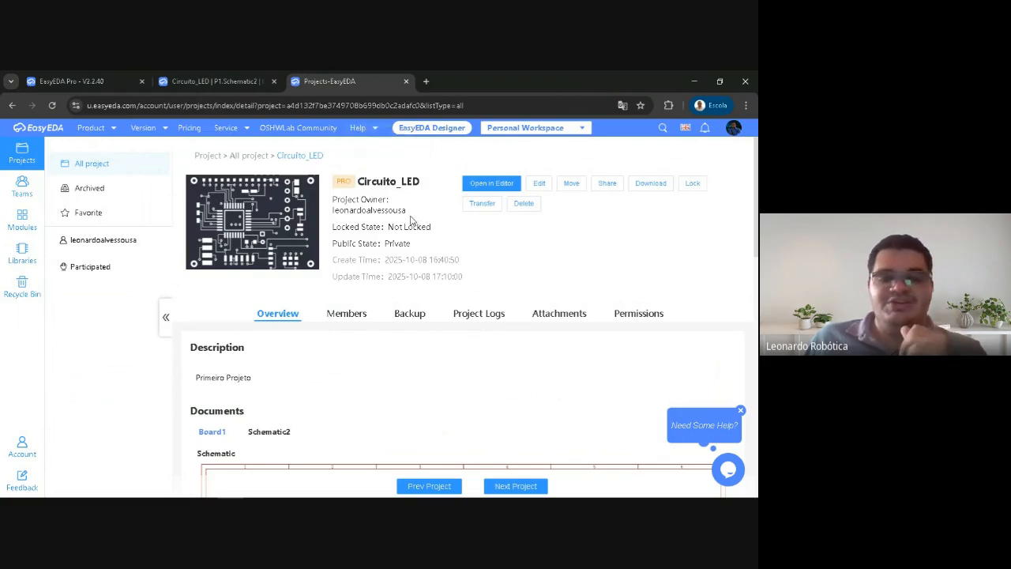
Check the editor, return to the Circuito_LED project page, and start deleting the project up to the acknowledged warning, then cancel
{"action": "left_click", "coordinate": [229, 79]}
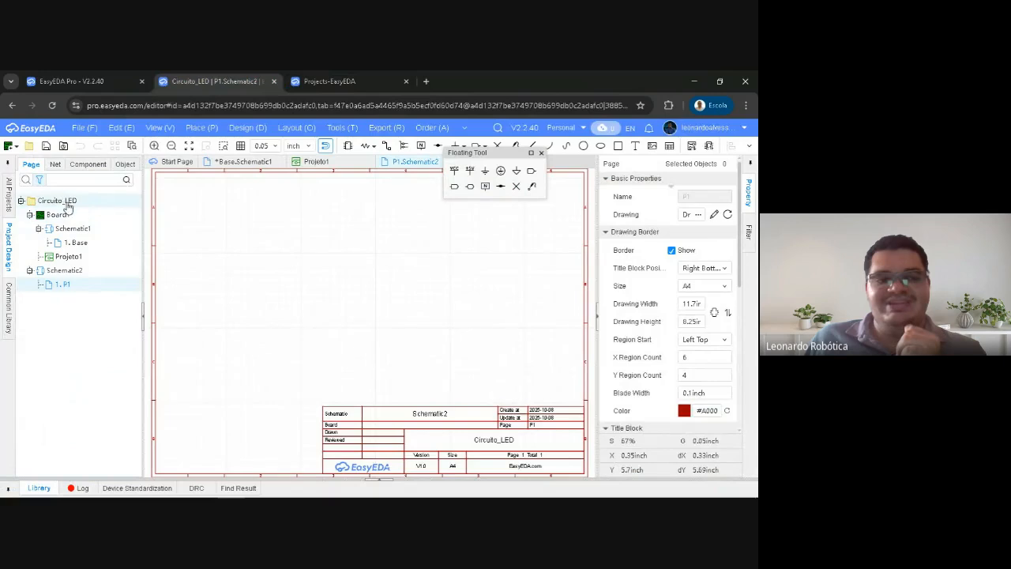
{"action": "left_click", "coordinate": [337, 79]}
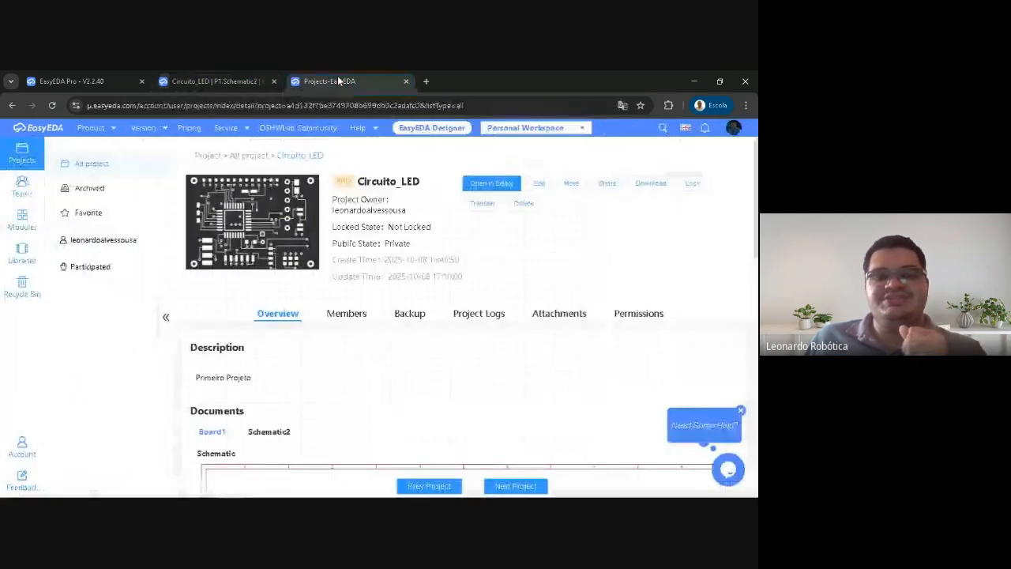
{"action": "left_click", "coordinate": [522, 205]}
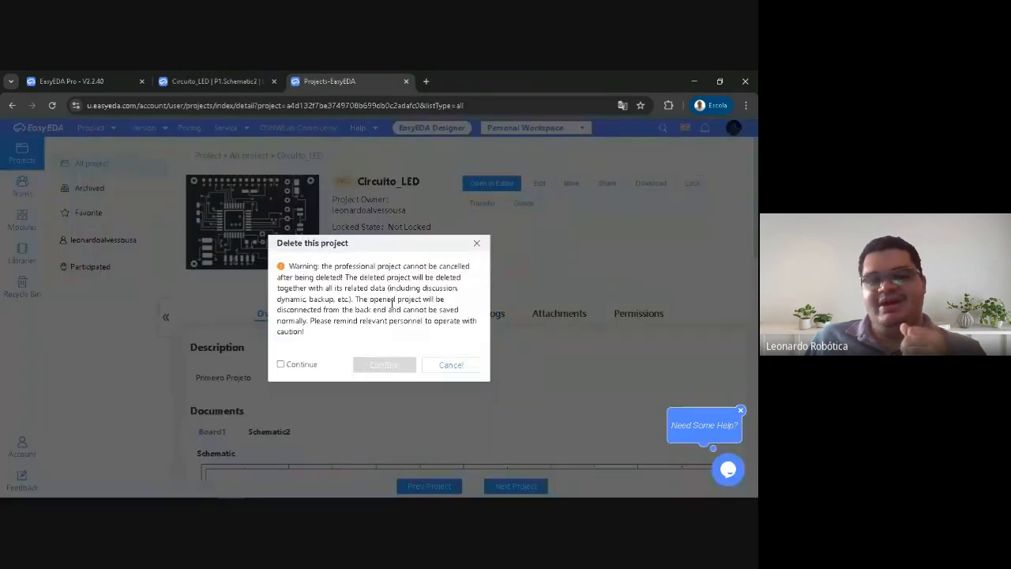
{"action": "left_click", "coordinate": [280, 365]}
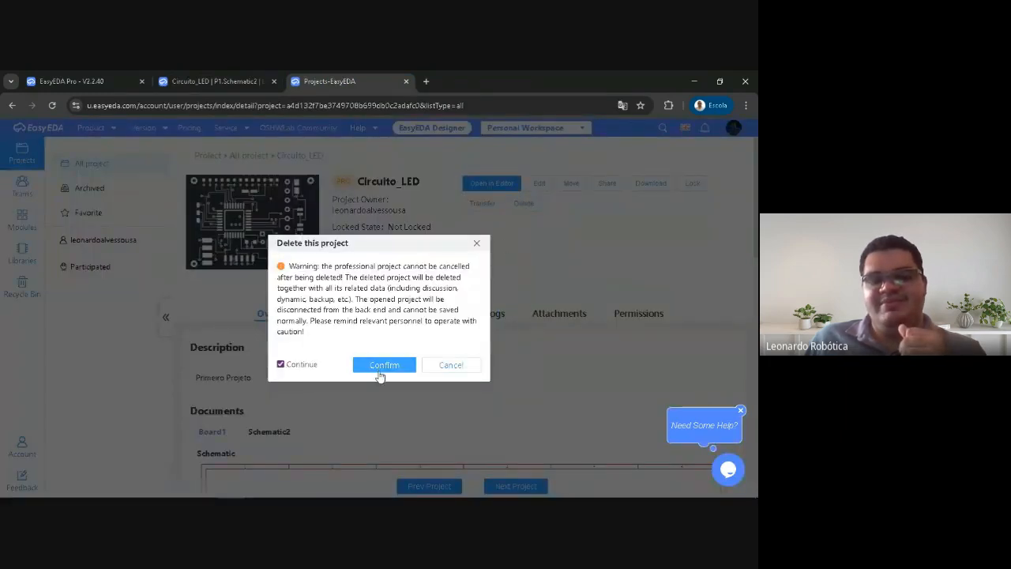
{"action": "left_click", "coordinate": [463, 368]}
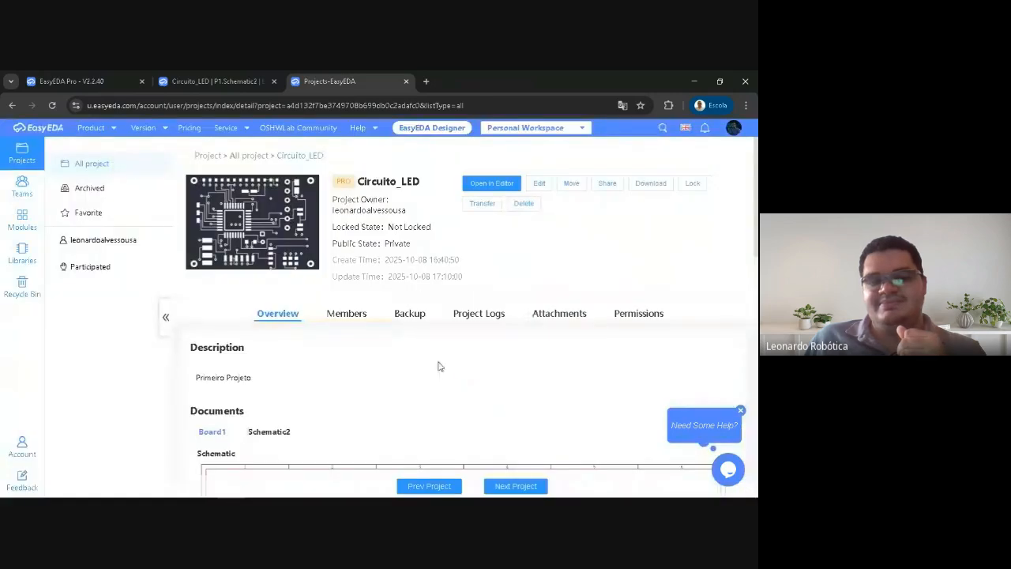
Review the Circuito_LED project members and the options for adding a member by username or by invitation link and QR code
{"action": "left_click", "coordinate": [341, 313]}
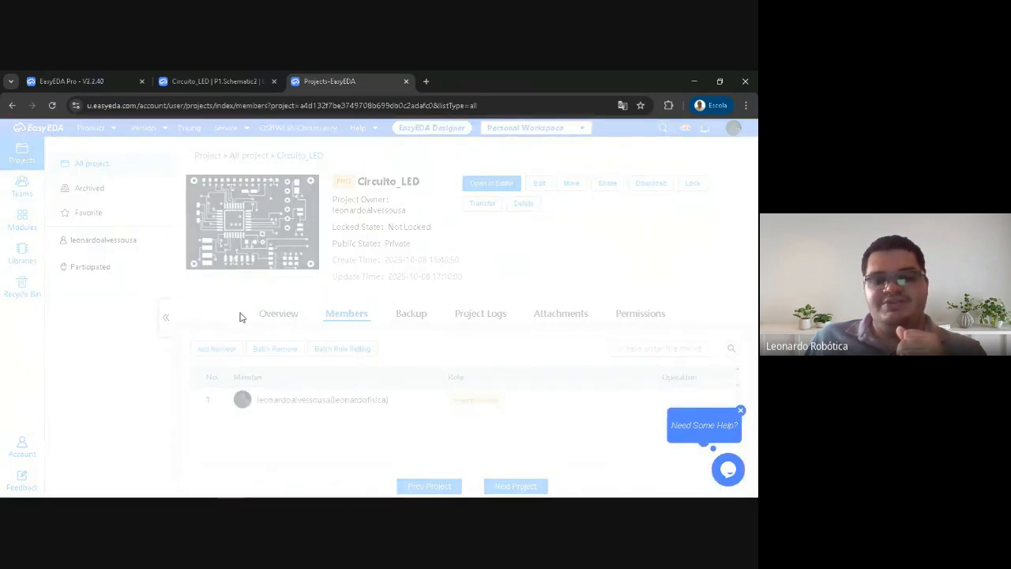
{"action": "left_click", "coordinate": [740, 410]}
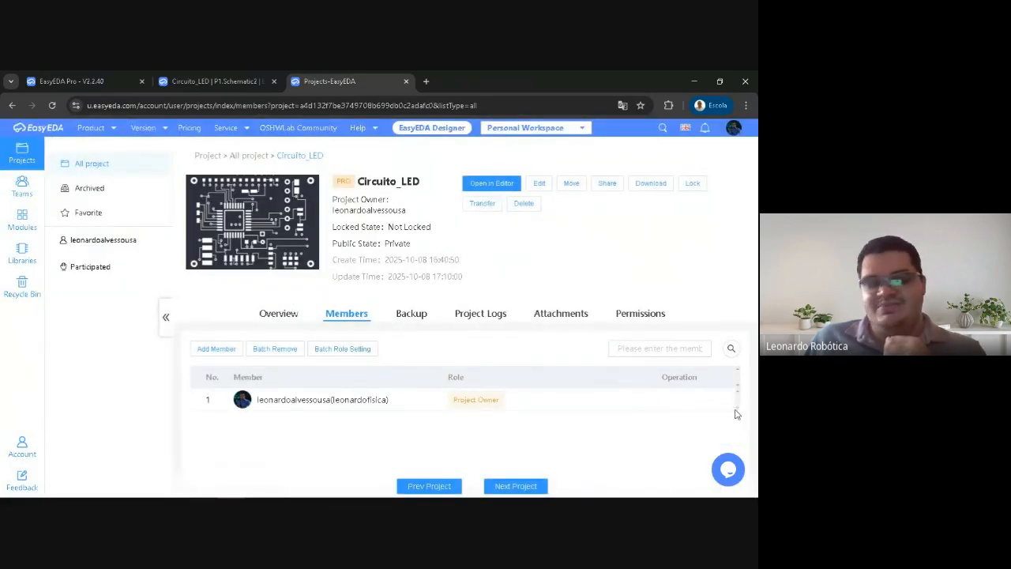
{"action": "left_click", "coordinate": [222, 349]}
{"action": "left_click", "coordinate": [219, 252]}
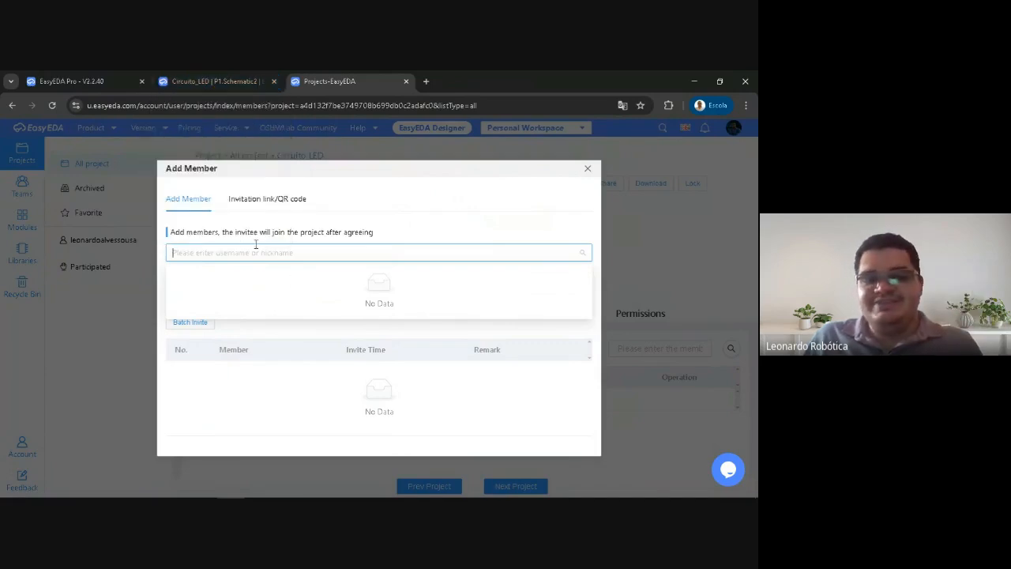
{"action": "left_click", "coordinate": [248, 201]}
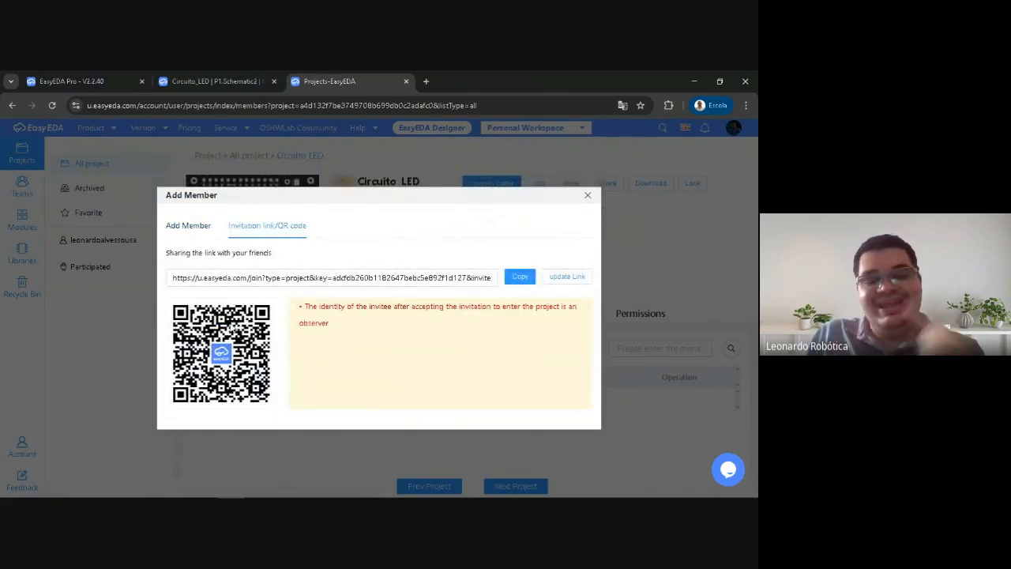
{"action": "left_click", "coordinate": [588, 194]}
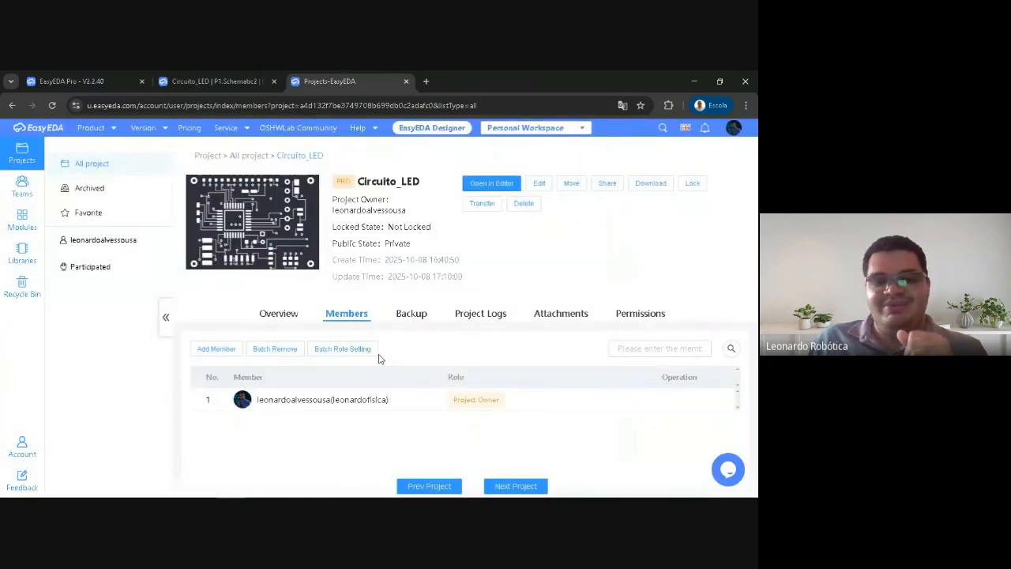
Examine the project permissions granted to the Project Admin, Project Owner and Project Editor roles
{"action": "left_click", "coordinate": [640, 316]}
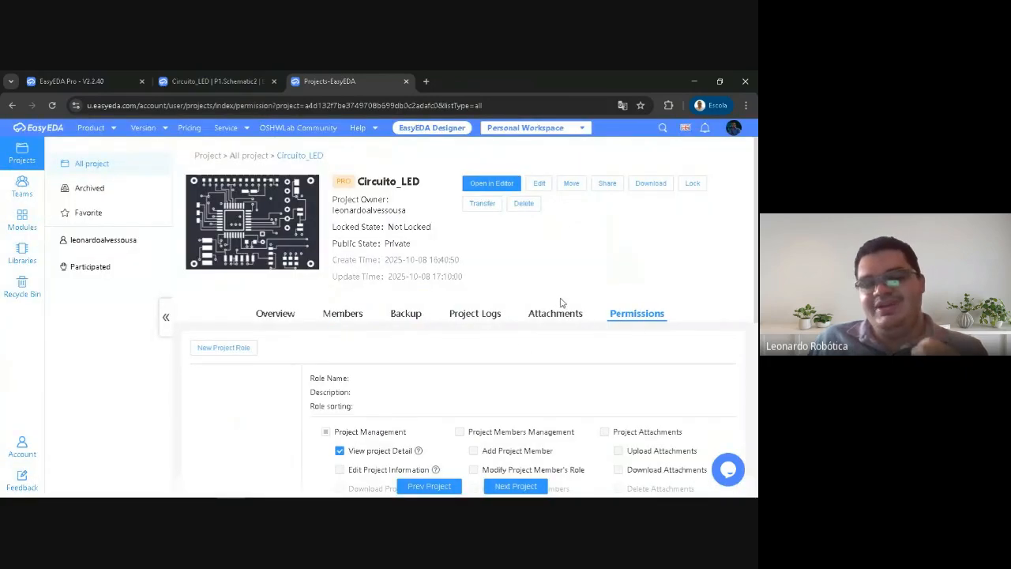
{"action": "scroll", "coordinate": [245, 379], "scroll_direction": "down", "scroll_amount": 1}
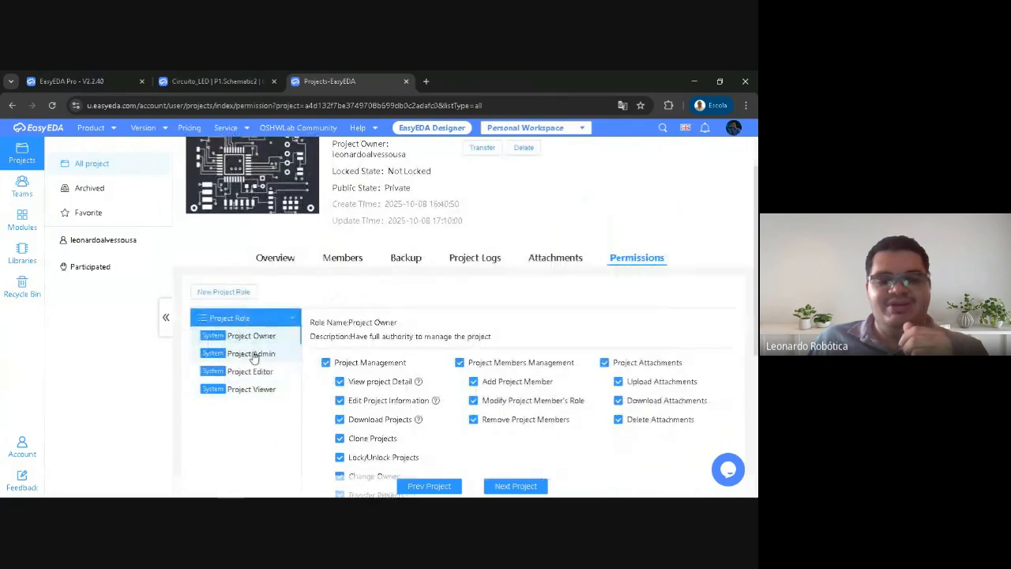
{"action": "left_click", "coordinate": [269, 356]}
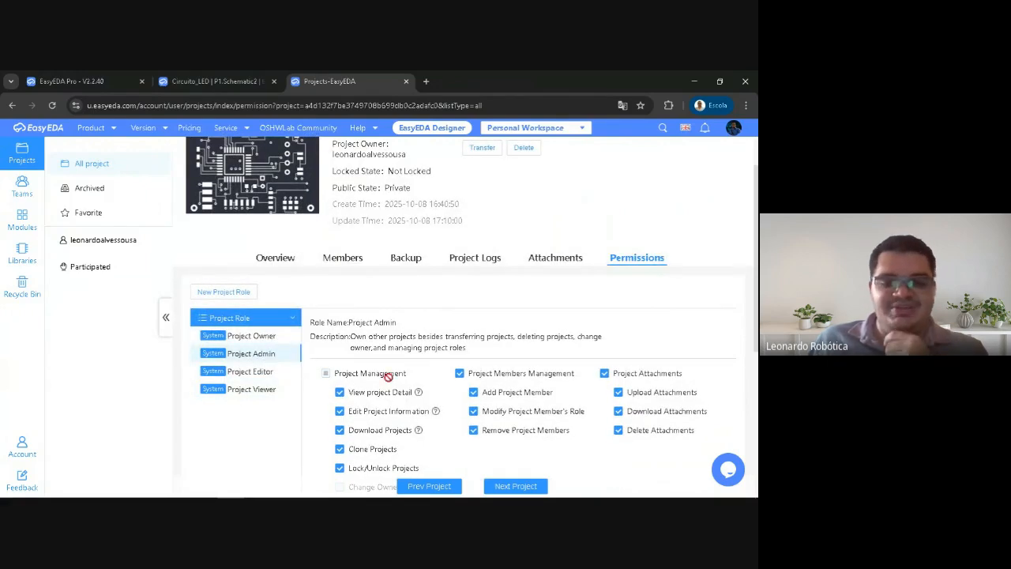
{"action": "scroll", "coordinate": [418, 371], "scroll_direction": "down", "scroll_amount": 3}
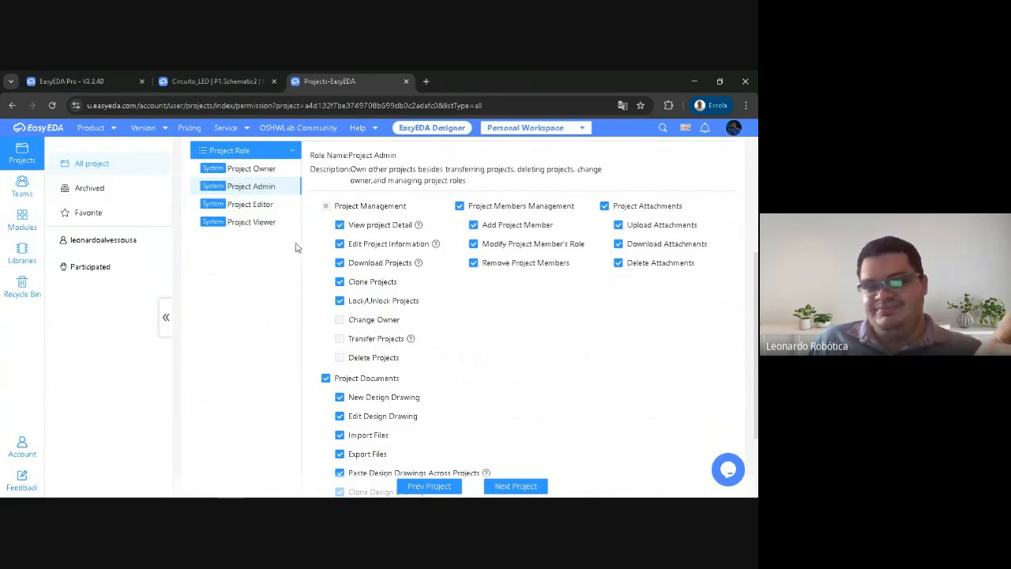
{"action": "left_click", "coordinate": [262, 169]}
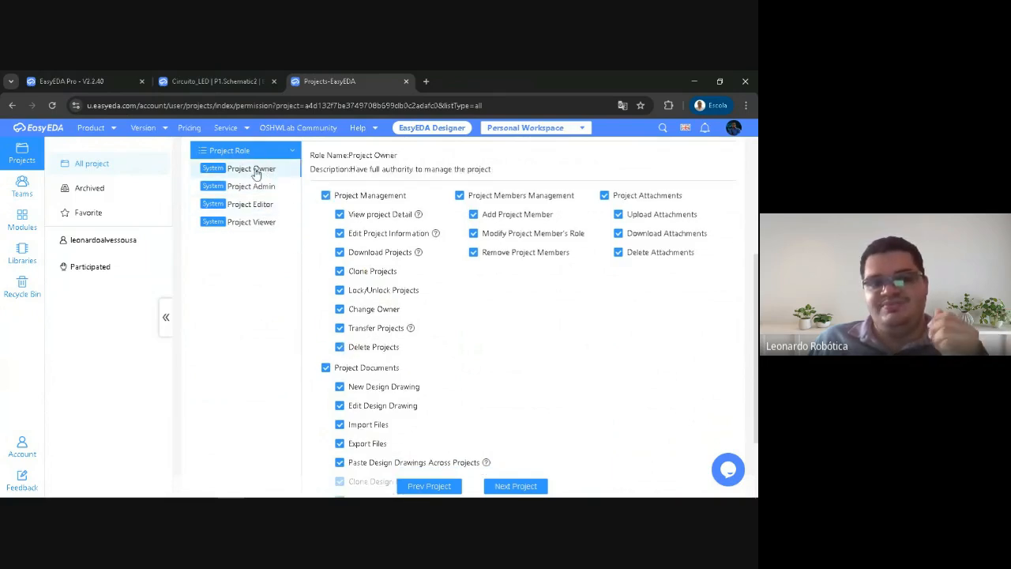
{"action": "left_click", "coordinate": [252, 204]}
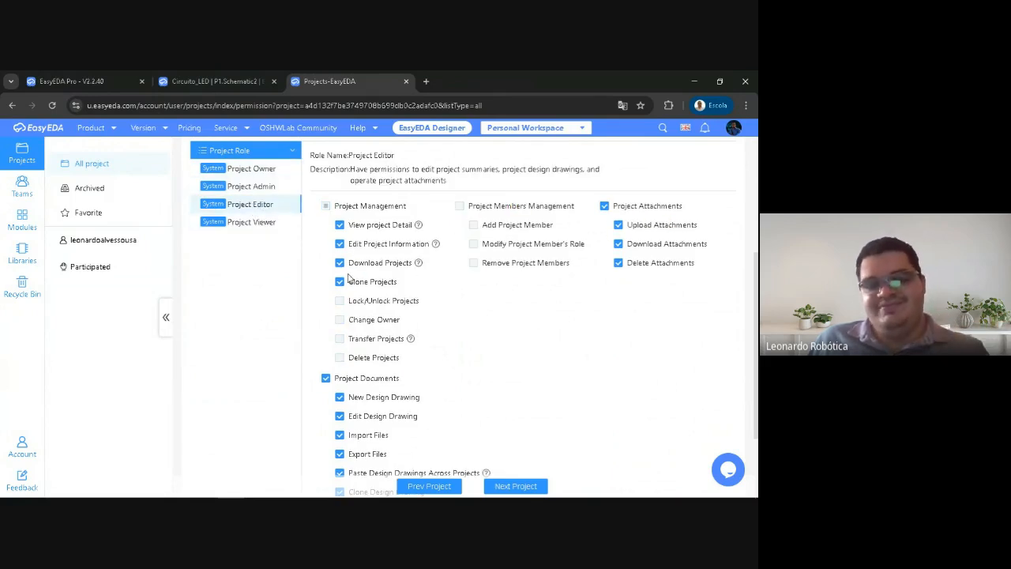
Show the Projeto1 PCB in the Circuito_LED editor, and return to the Project Editor role permissions
{"action": "left_click", "coordinate": [211, 80]}
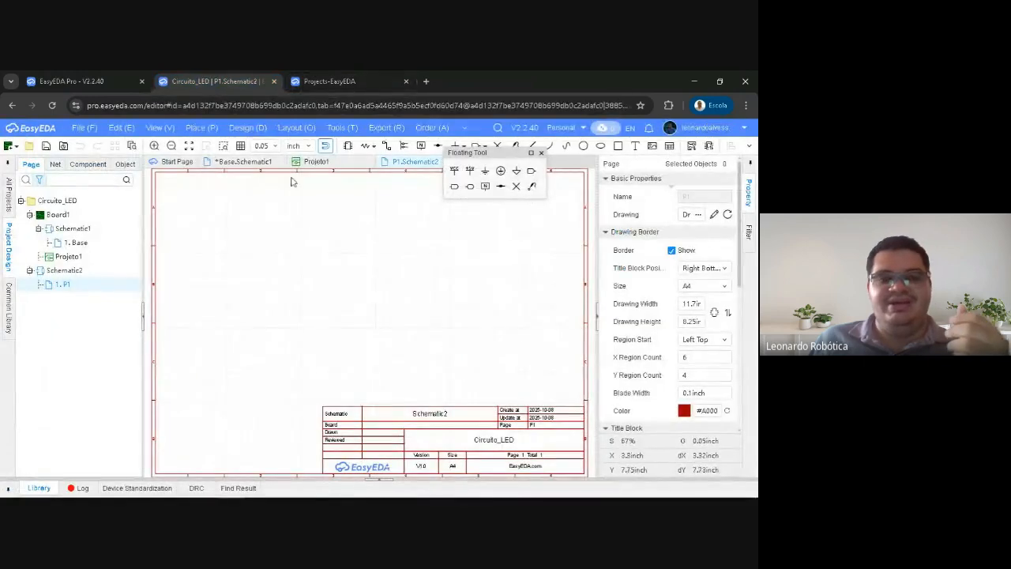
{"action": "left_click", "coordinate": [315, 163]}
{"action": "left_click", "coordinate": [331, 80]}
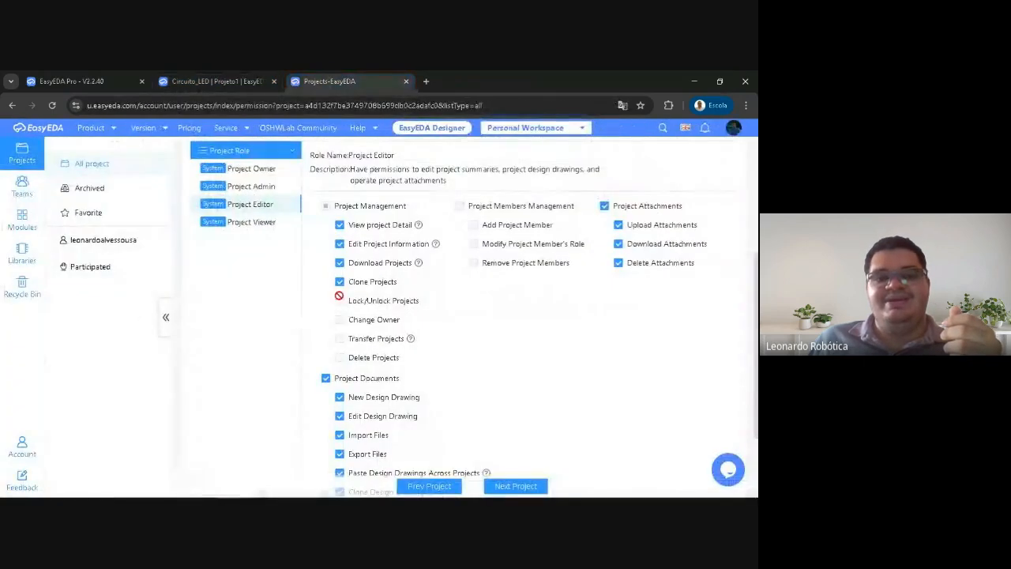
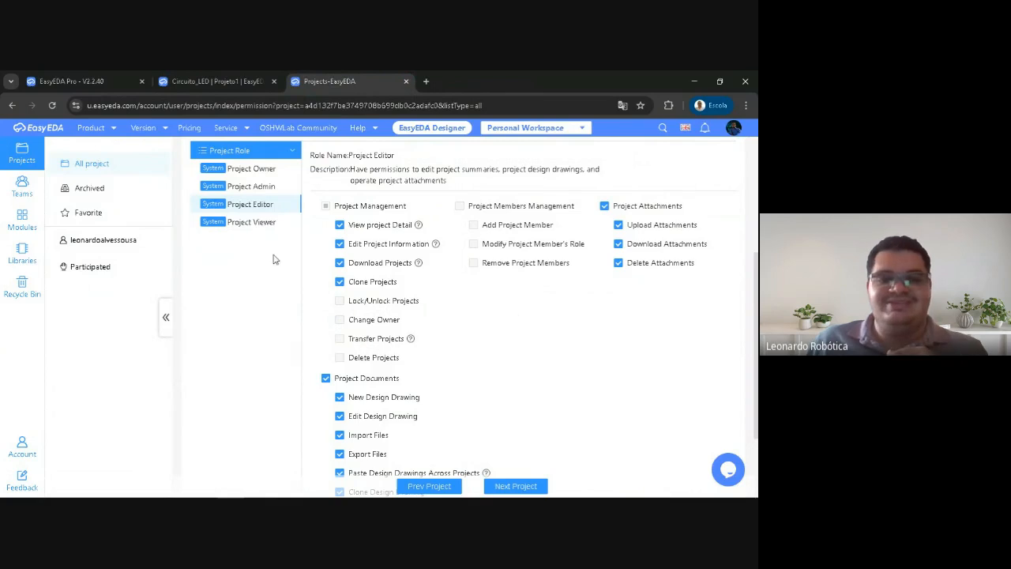
Examine the project permissions granted to the Project Viewer role
{"action": "left_click", "coordinate": [228, 224]}
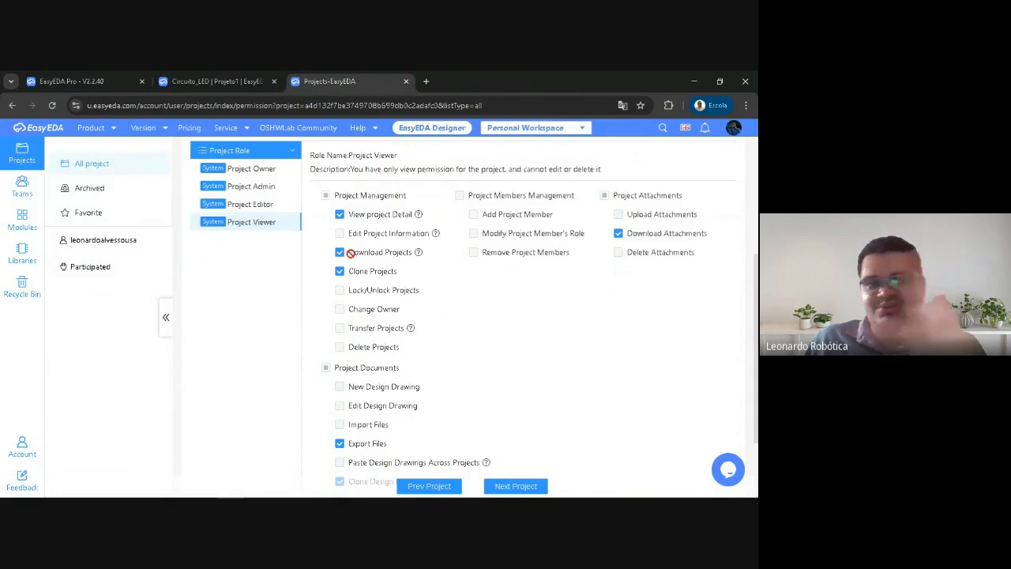
{"action": "scroll", "coordinate": [280, 221], "scroll_direction": "up", "scroll_amount": 2}
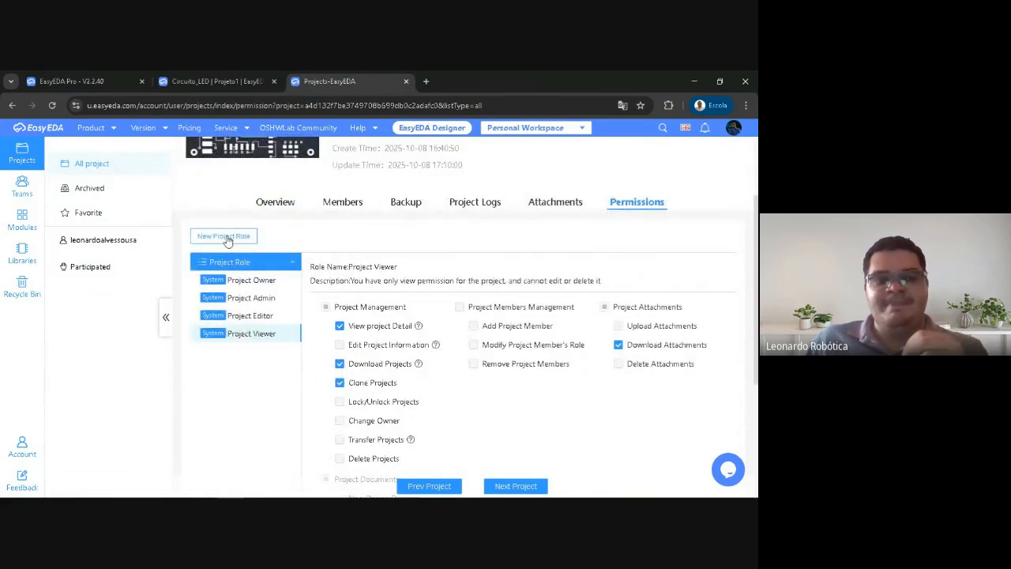
Start a new project role named convidado, review the permissions it could be given, and cancel its creation
{"action": "left_click", "coordinate": [225, 237]}
{"action": "left_click", "coordinate": [442, 271]}
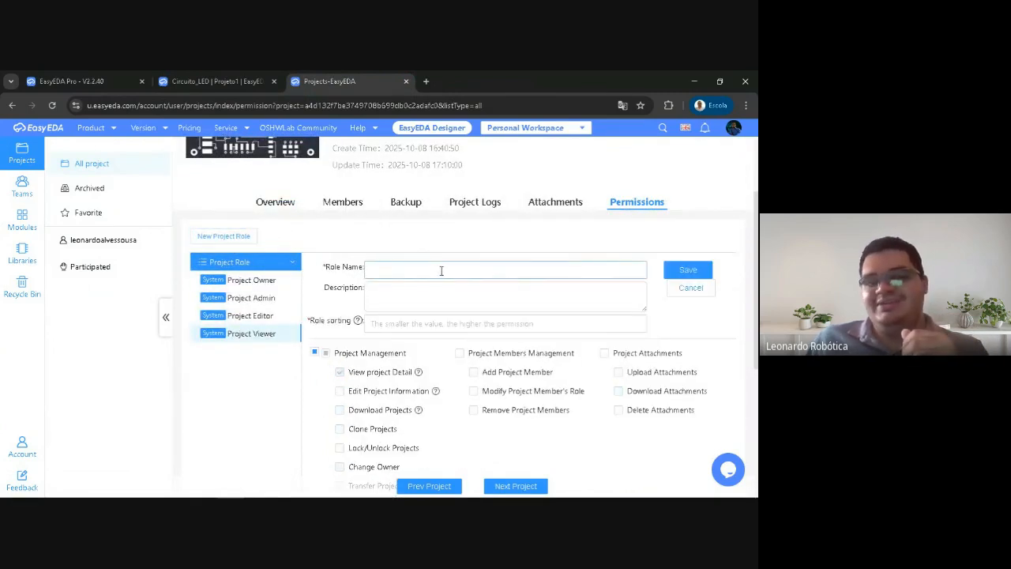
{"action": "type", "text": "convidado"}
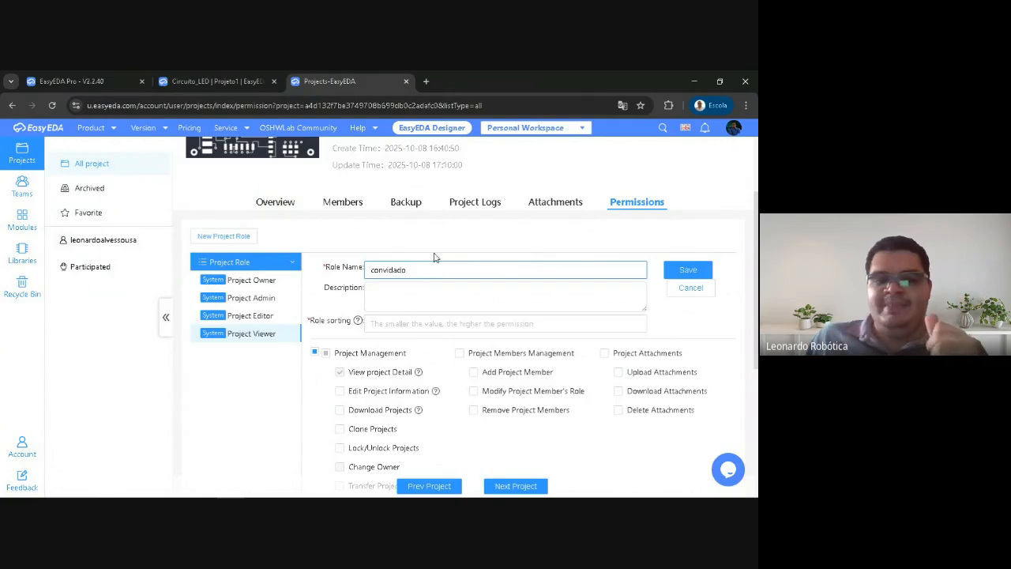
{"action": "left_click", "coordinate": [385, 292]}
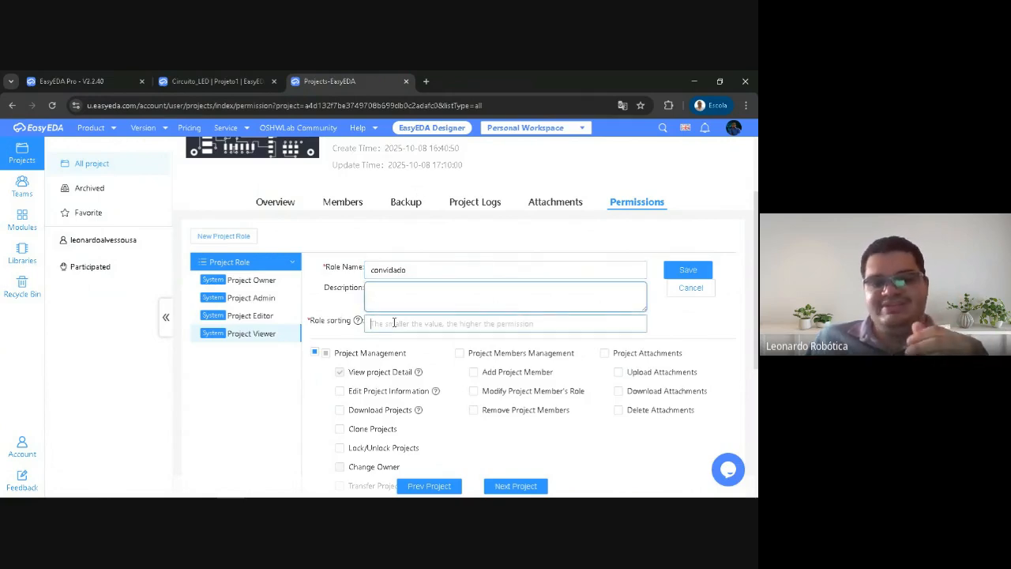
{"action": "left_click", "coordinate": [393, 323]}
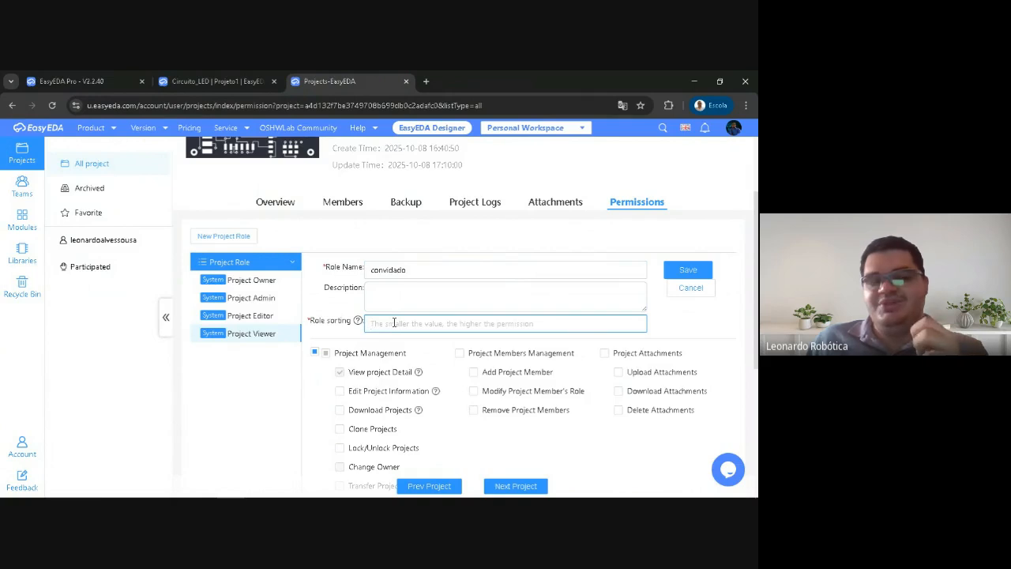
{"action": "left_click_drag", "start_coordinate": [413, 269], "coordinate": [363, 269]}
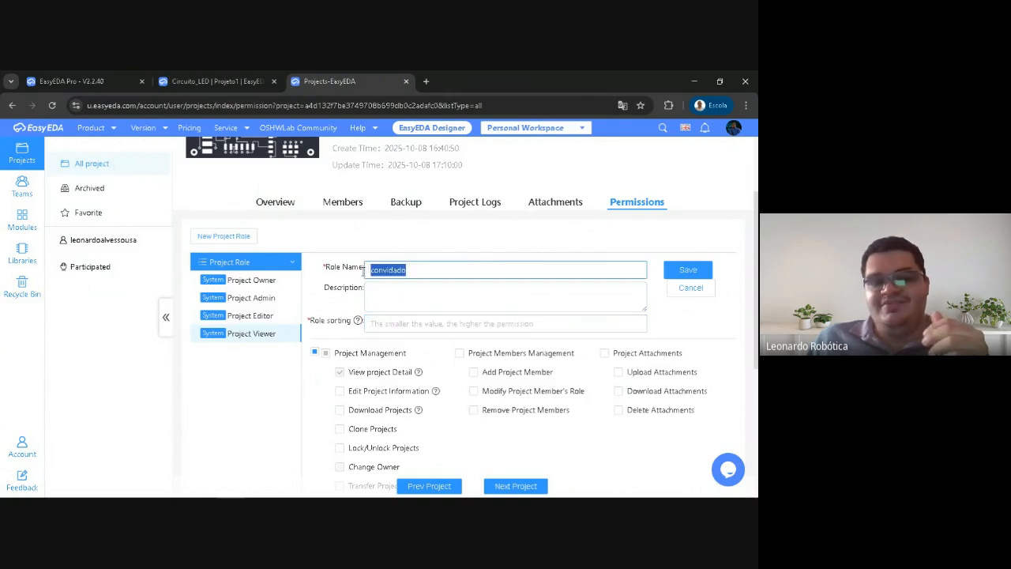
{"action": "scroll", "coordinate": [337, 327], "scroll_direction": "down", "scroll_amount": 5}
{"action": "scroll", "coordinate": [336, 327], "scroll_direction": "up", "scroll_amount": 4}
{"action": "scroll", "coordinate": [341, 340], "scroll_direction": "down", "scroll_amount": 3}
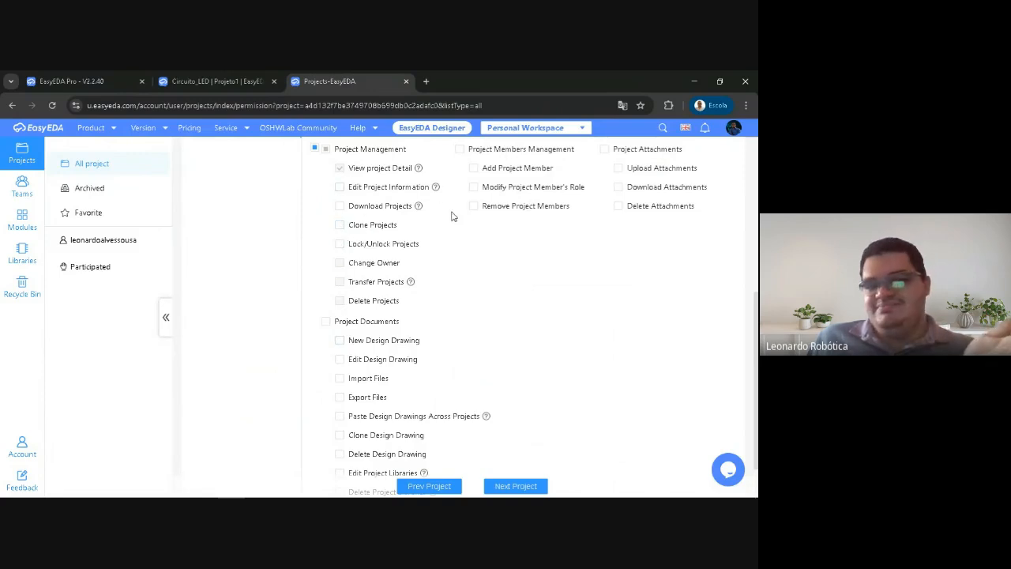
{"action": "scroll", "coordinate": [458, 225], "scroll_direction": "up", "scroll_amount": 2}
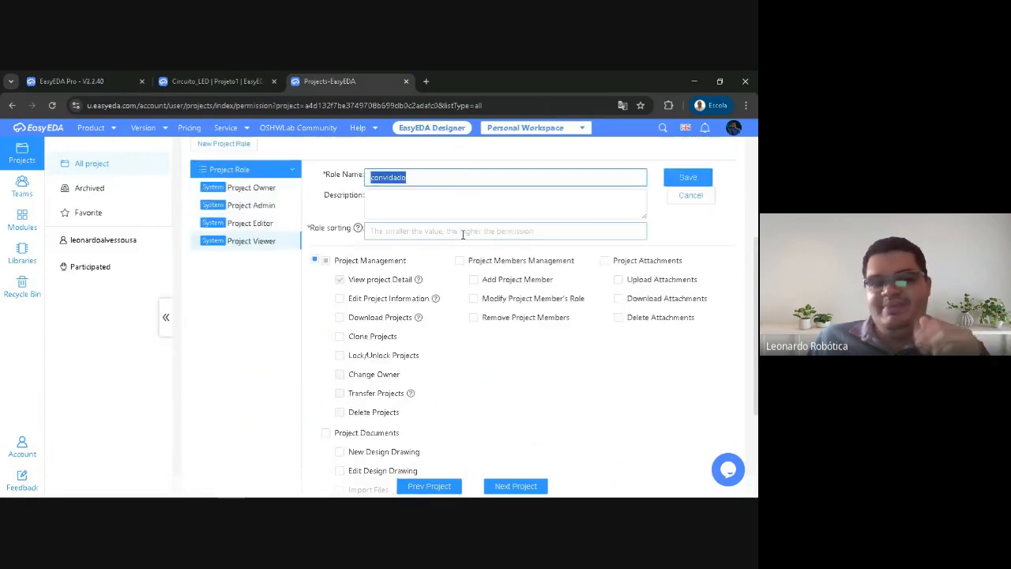
{"action": "left_click", "coordinate": [421, 161]}
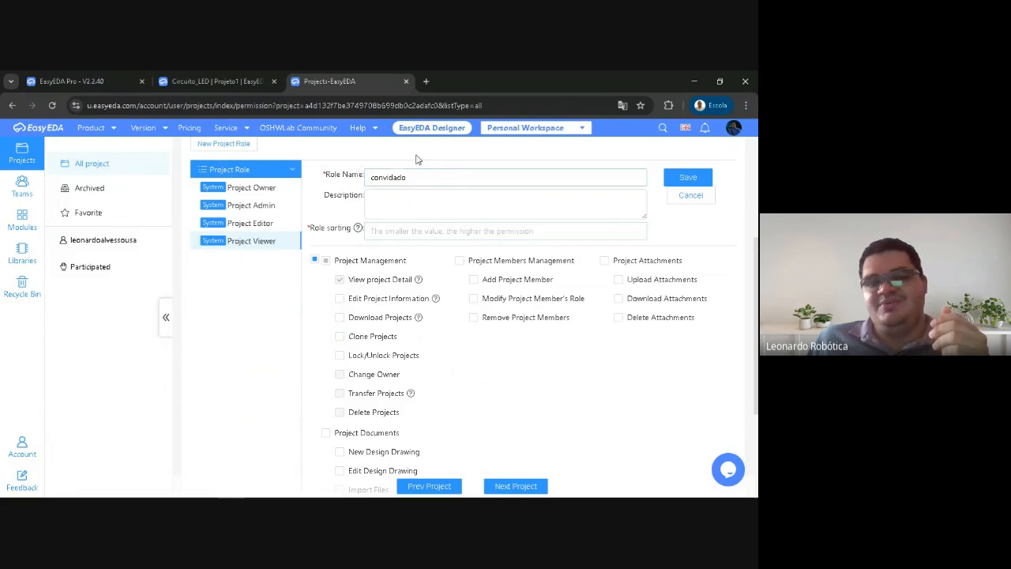
{"action": "left_click", "coordinate": [688, 195]}
{"action": "scroll", "coordinate": [471, 232], "scroll_direction": "up", "scroll_amount": 4}
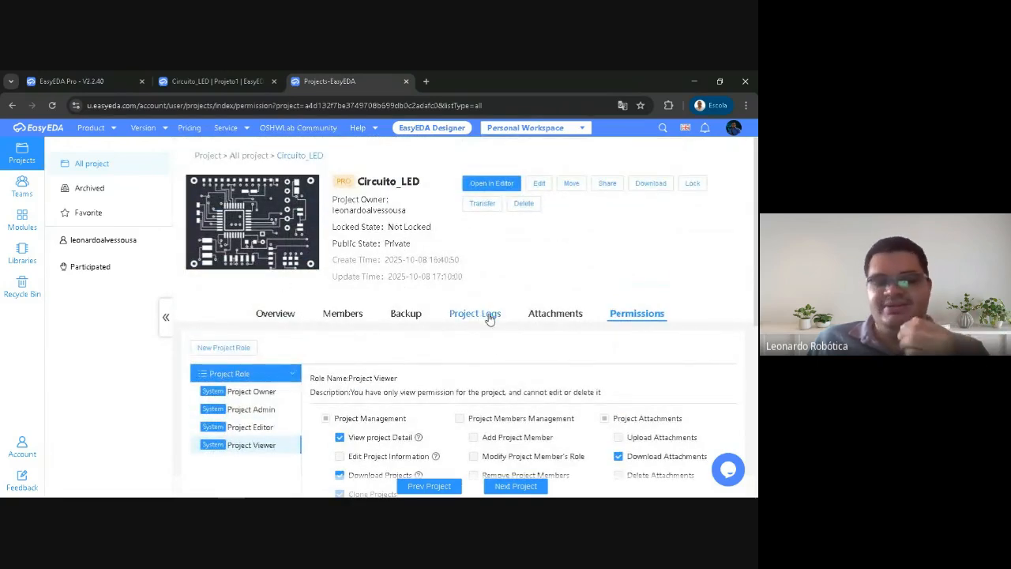
Review the Circuito_LED project attachments and the file selection for uploading one, cancelling without choosing a file
{"action": "left_click", "coordinate": [555, 314]}
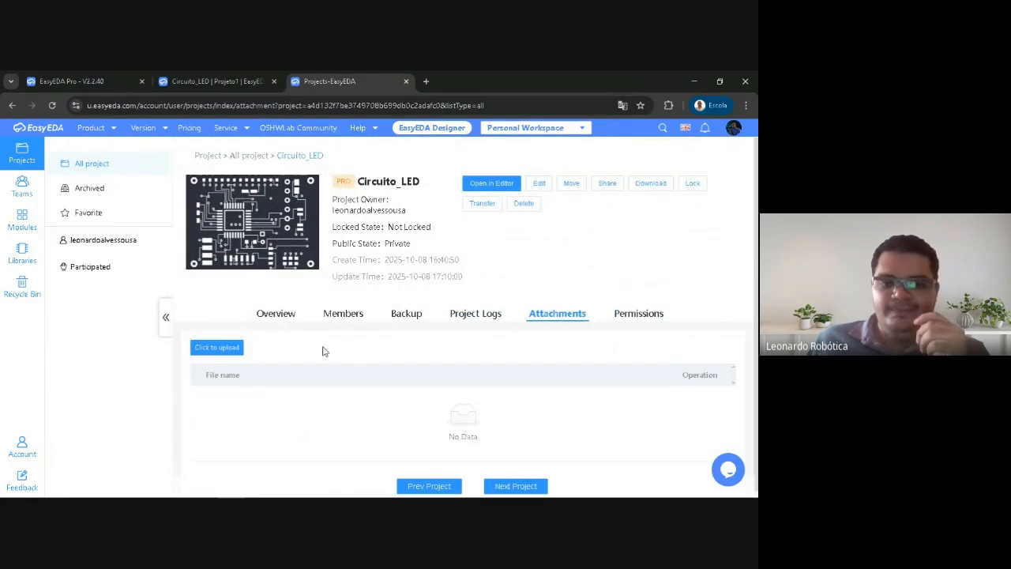
{"action": "left_click", "coordinate": [217, 343]}
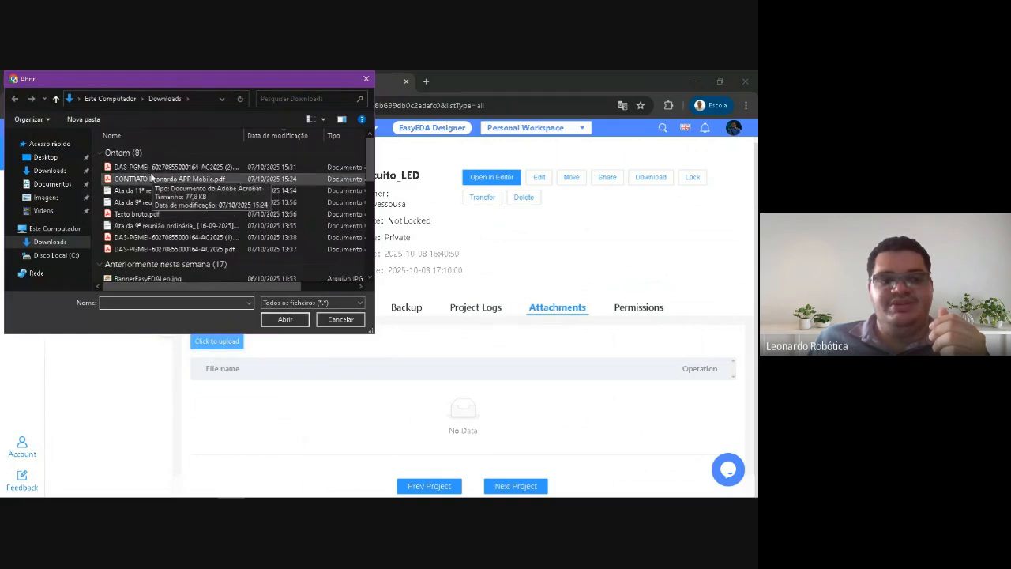
{"action": "left_click", "coordinate": [361, 323]}
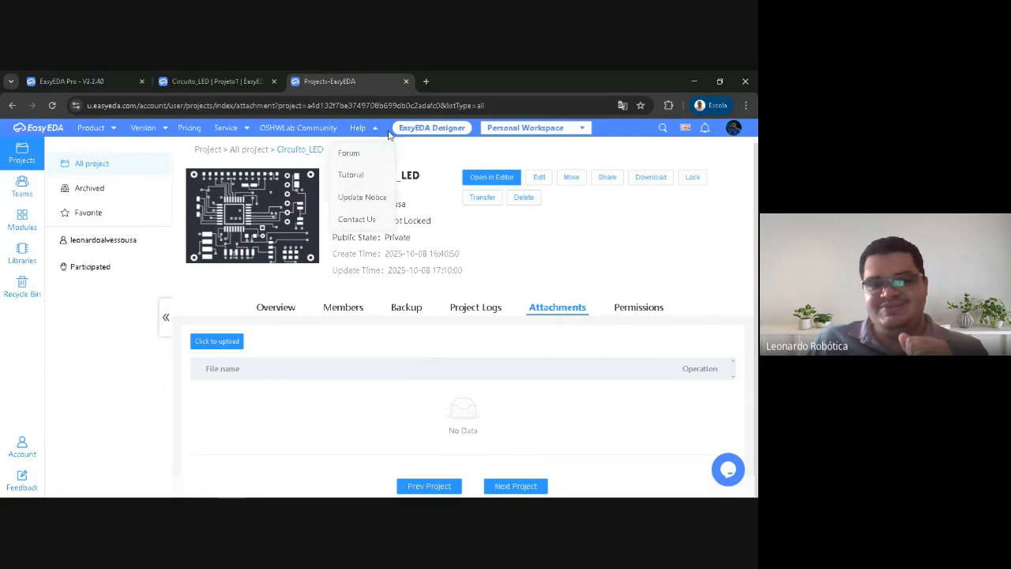
{"action": "left_click", "coordinate": [217, 346]}
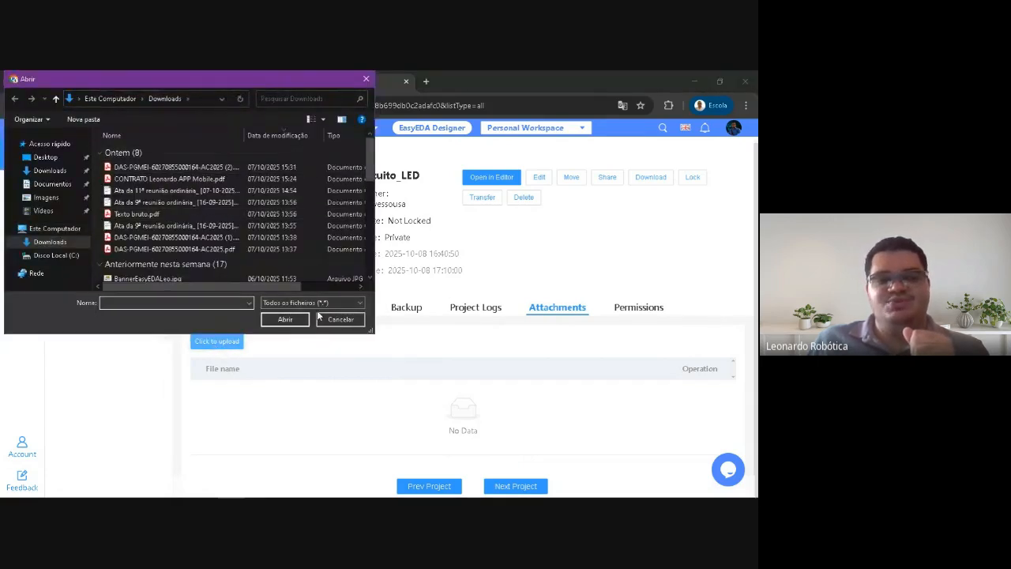
{"action": "left_click", "coordinate": [341, 319]}
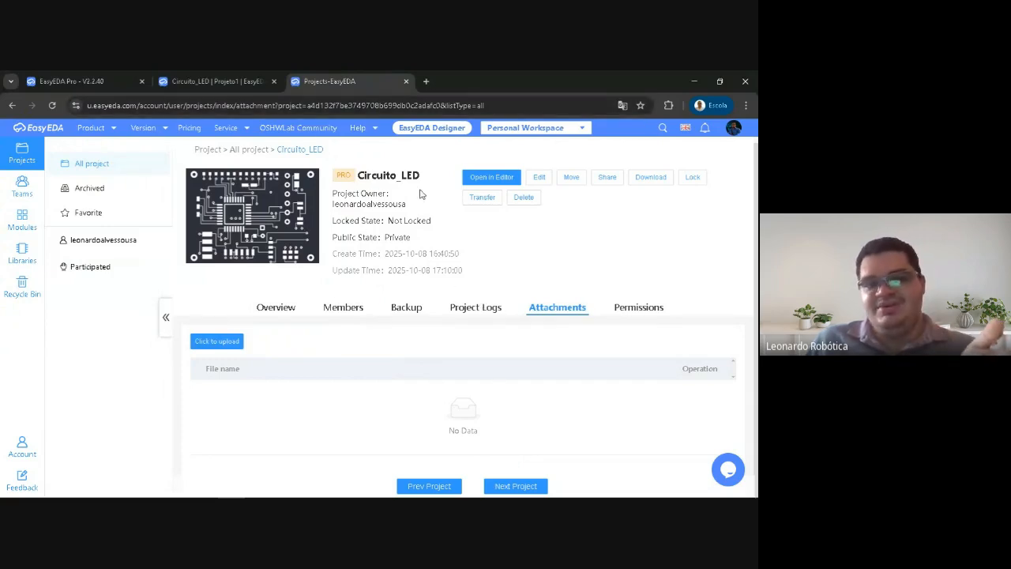
Check the Circuito_LED project logs, show the Base schematic in the editor, and return to the logs
{"action": "left_click", "coordinate": [488, 310]}
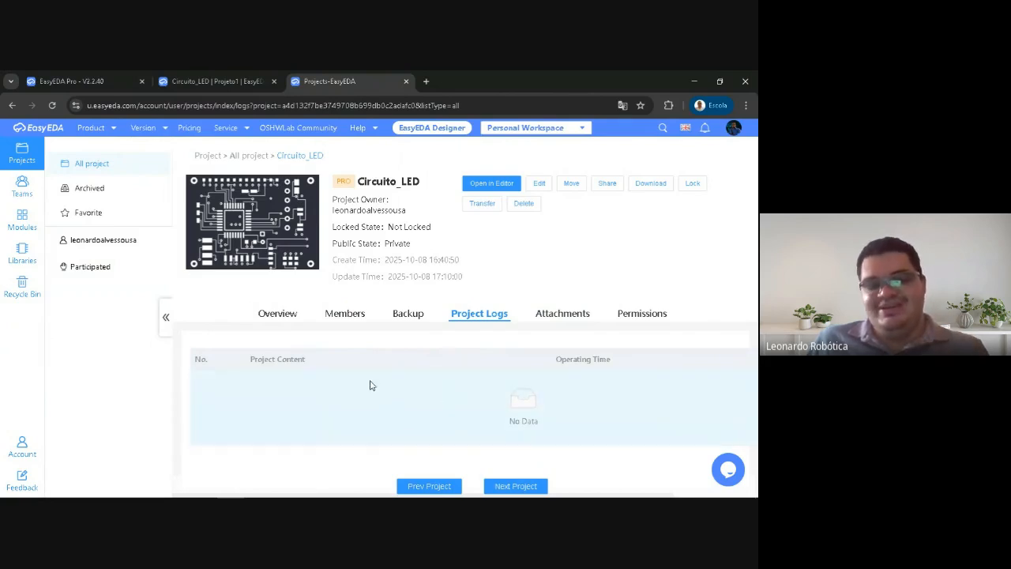
{"action": "left_click", "coordinate": [214, 81]}
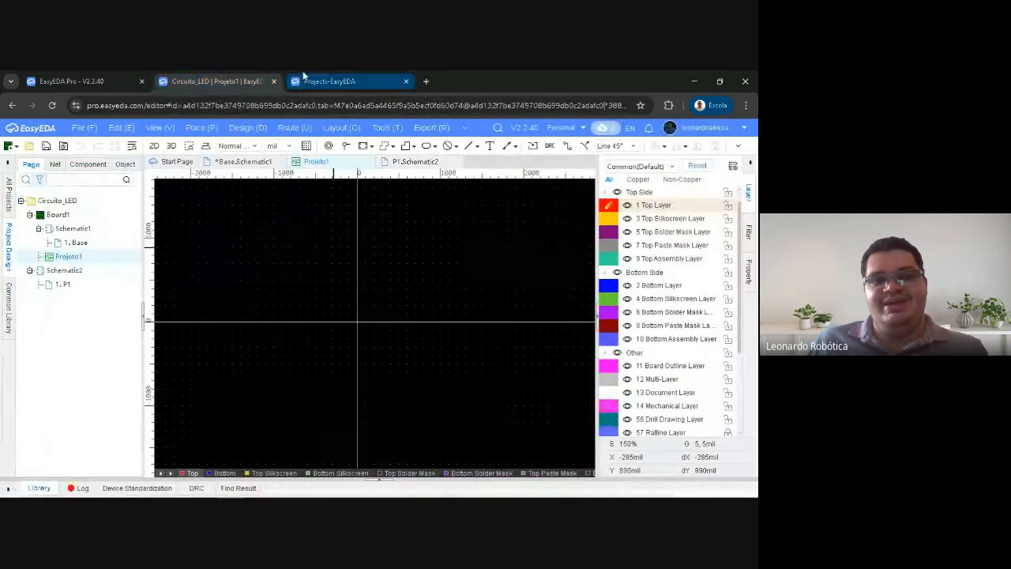
{"action": "left_click", "coordinate": [251, 161]}
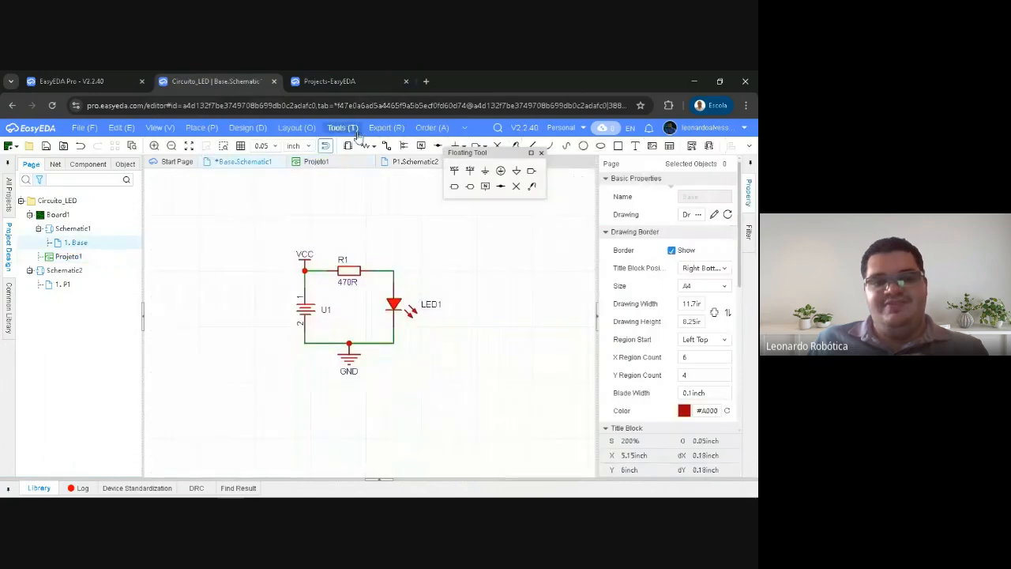
{"action": "left_click", "coordinate": [332, 79]}
{"action": "left_click", "coordinate": [253, 81]}
{"action": "left_click", "coordinate": [355, 79]}
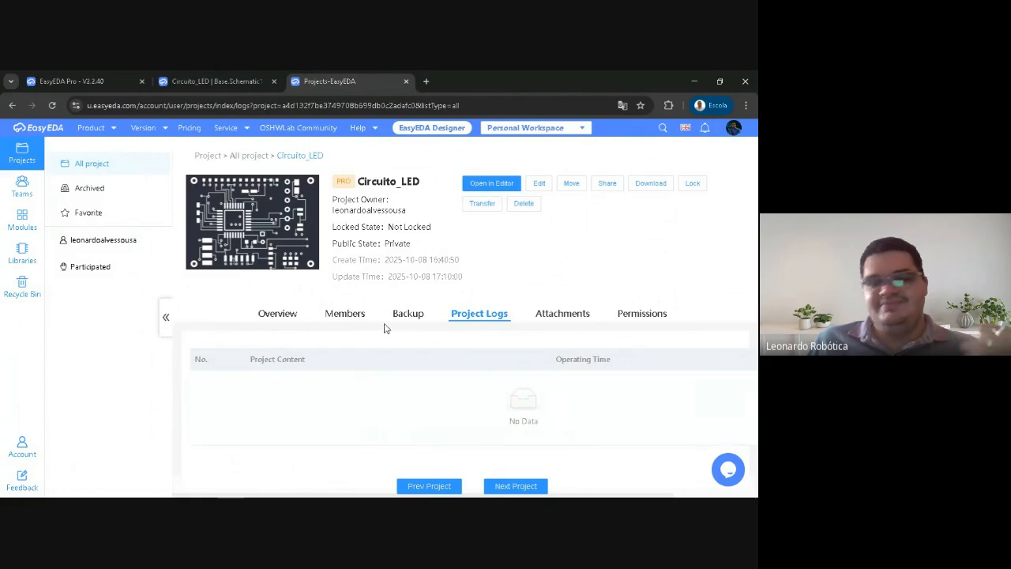
Check the project's backup list, and create a new project version in the editor titled B1 with the description Base
{"action": "left_click", "coordinate": [408, 314]}
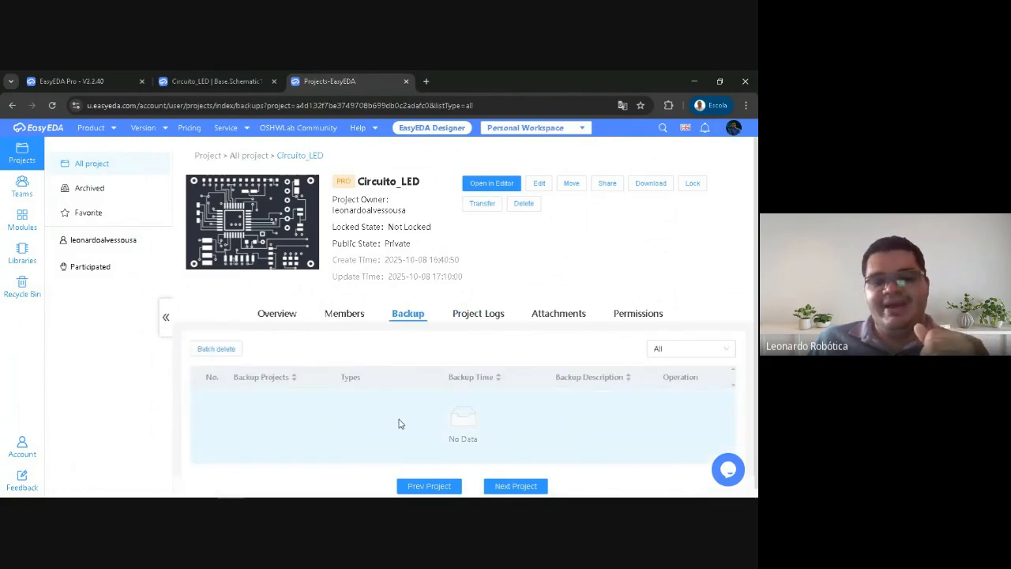
{"action": "left_click", "coordinate": [217, 74]}
{"action": "right_click_drag", "start_coordinate": [220, 231], "coordinate": [241, 228]}
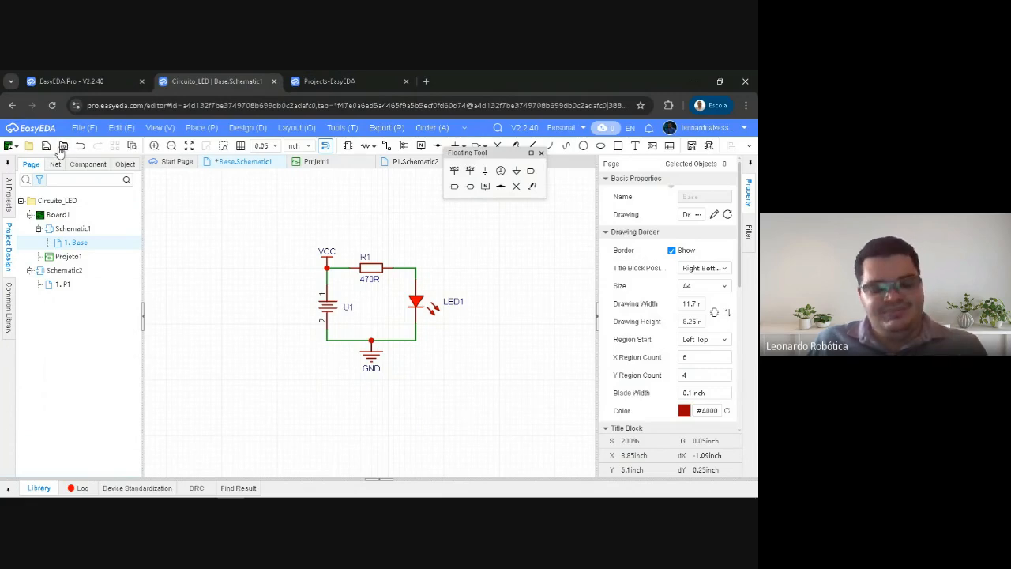
{"action": "scroll", "coordinate": [60, 153], "scroll_direction": "up", "scroll_amount": 9, "text": "ctrl"}
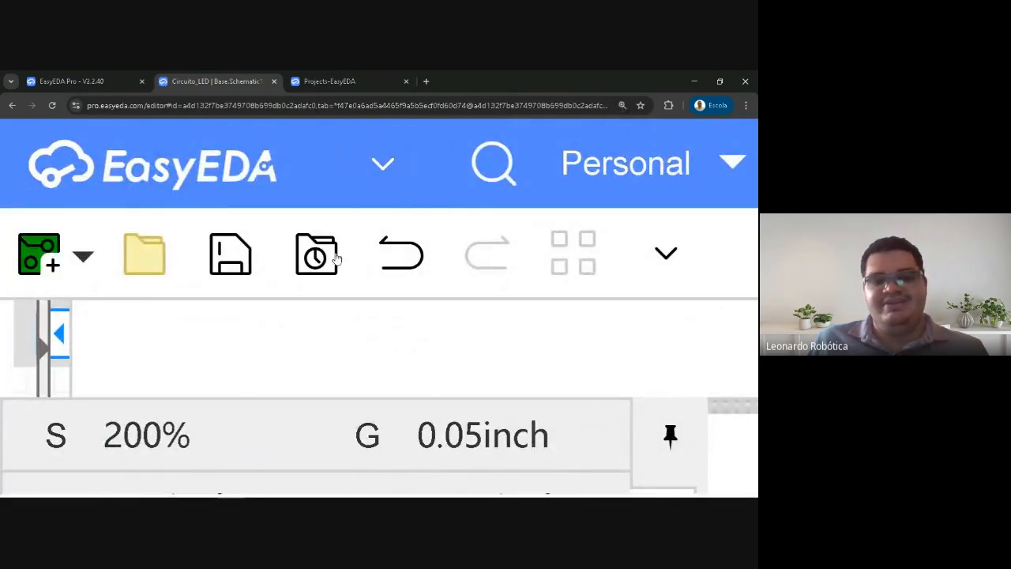
{"action": "scroll", "coordinate": [300, 253], "scroll_direction": "down", "scroll_amount": 5, "text": "ctrl"}
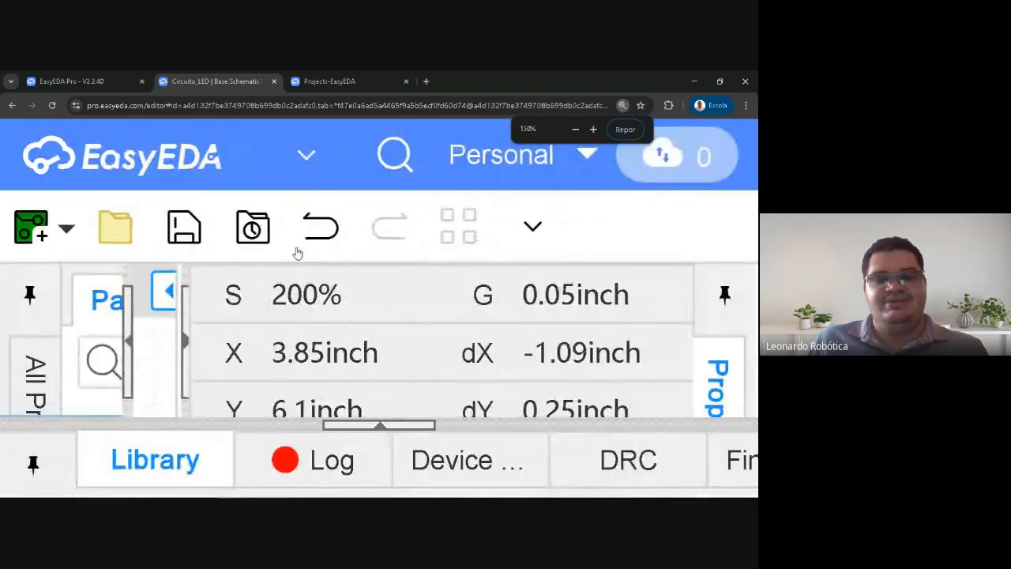
{"action": "scroll", "coordinate": [300, 253], "scroll_direction": "down", "scroll_amount": 3, "text": "ctrl"}
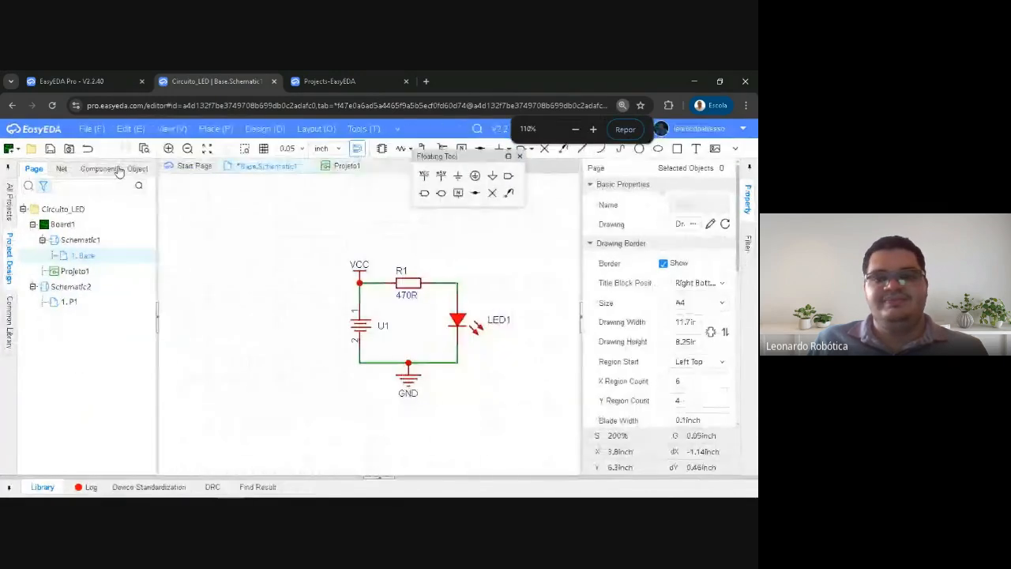
{"action": "left_click", "coordinate": [69, 151]}
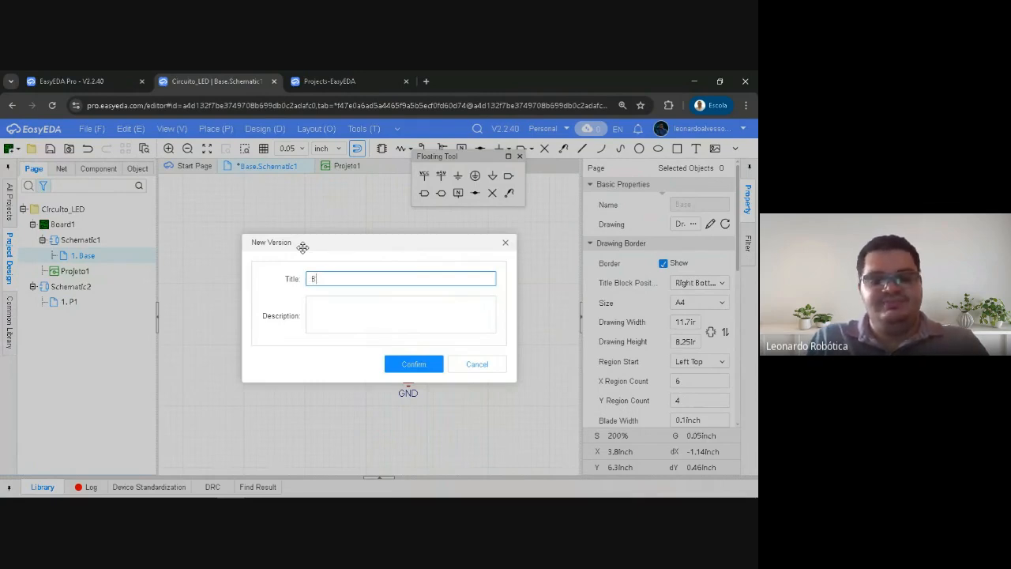
{"action": "left_click", "coordinate": [314, 305]}
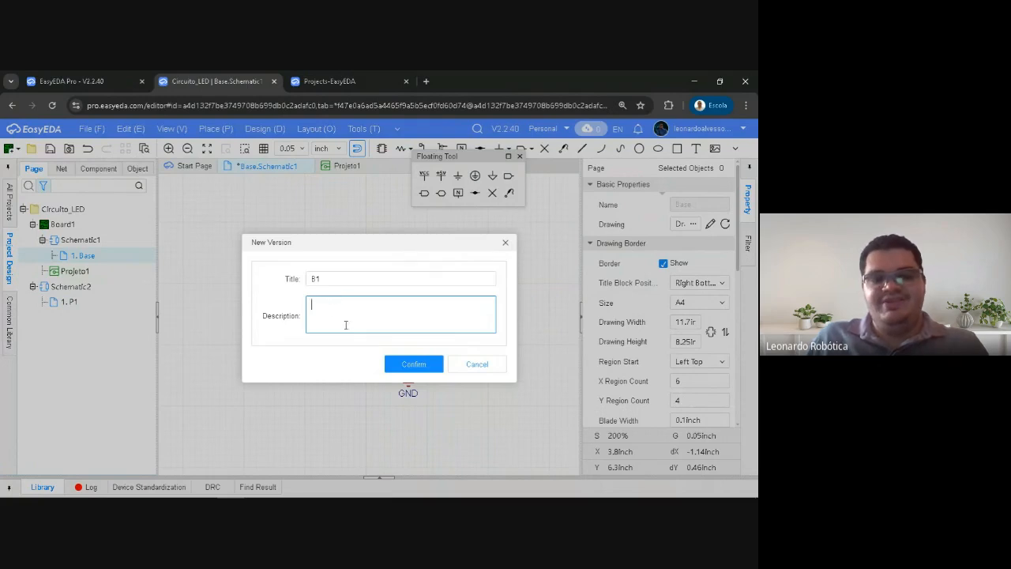
{"action": "type", "text": "Base"}
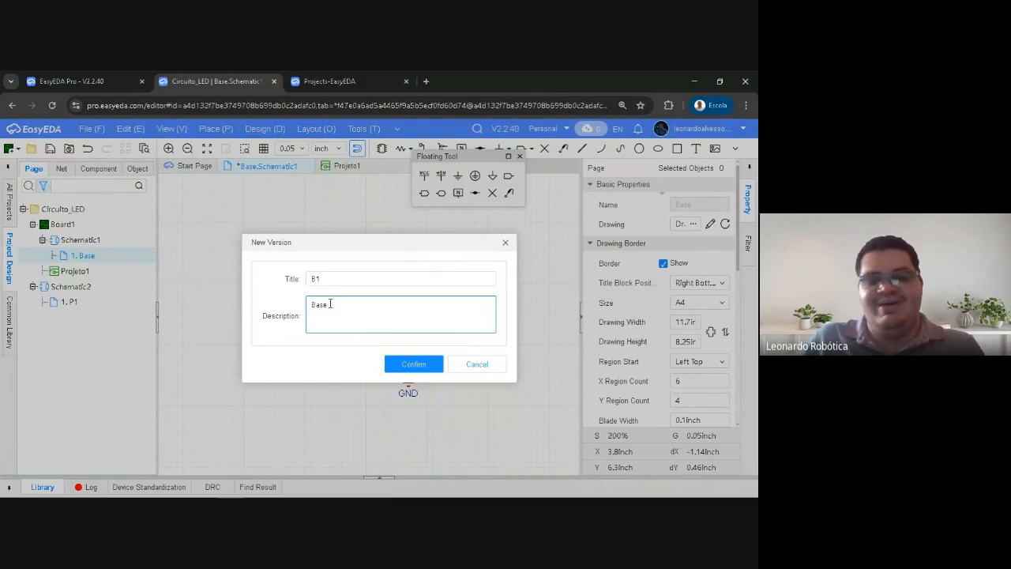
{"action": "left_click", "coordinate": [391, 364]}
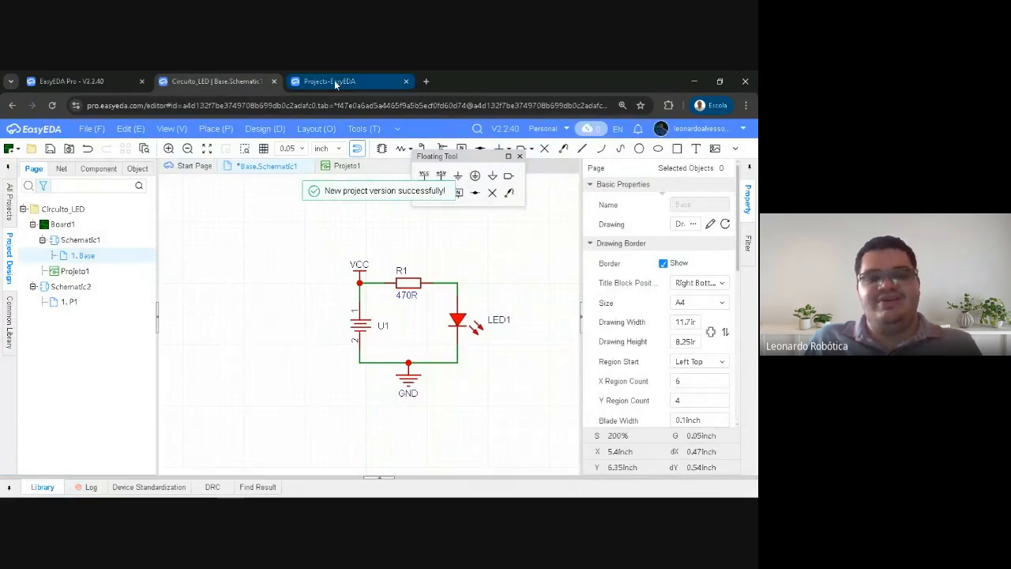
Return to the project's backup list, start renaming the B1 backup to Muitoimportante, and cancel the edit
{"action": "left_click", "coordinate": [334, 80]}
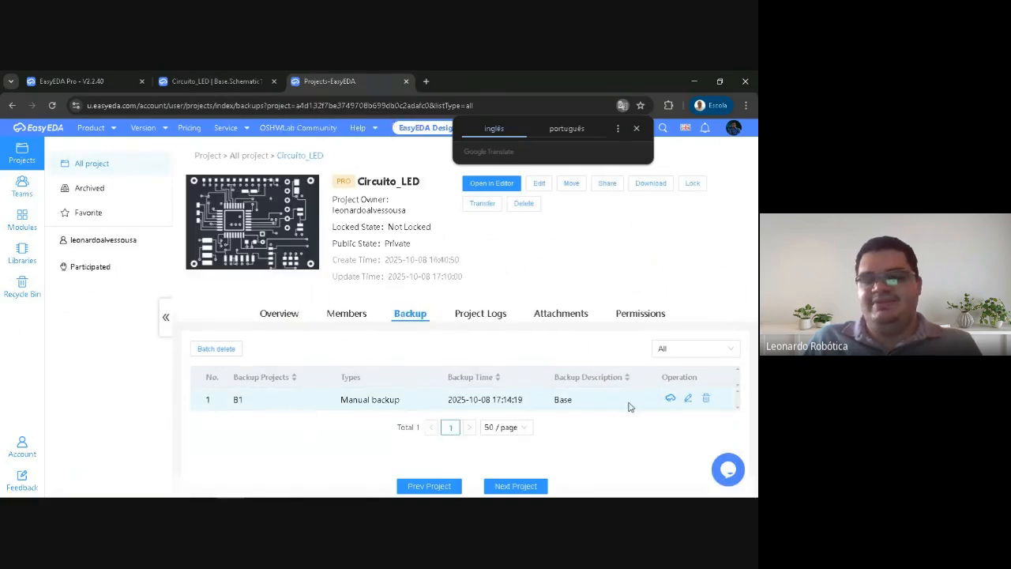
{"action": "left_click", "coordinate": [688, 400]}
{"action": "left_click", "coordinate": [237, 269]}
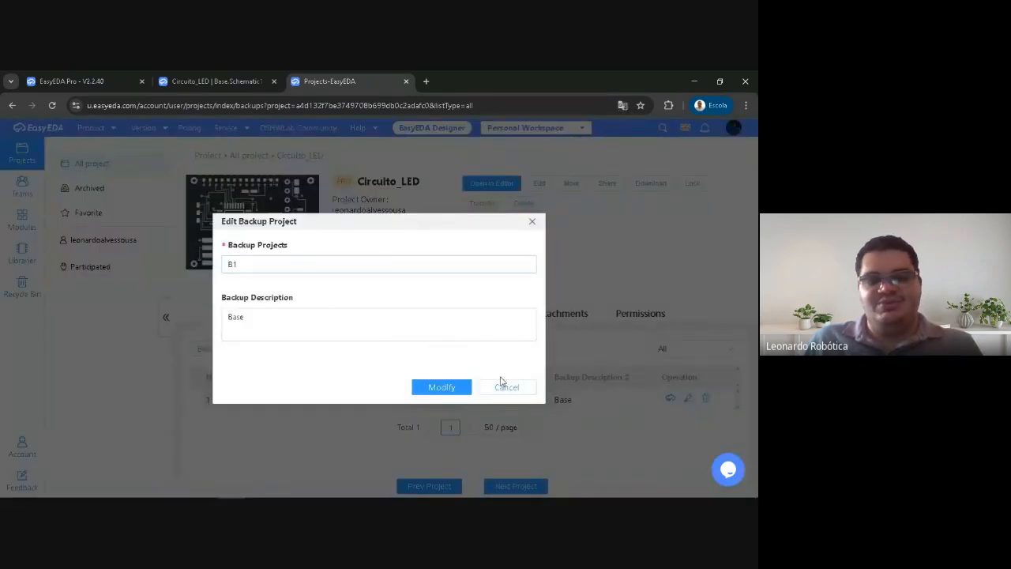
{"action": "left_click", "coordinate": [281, 263]}
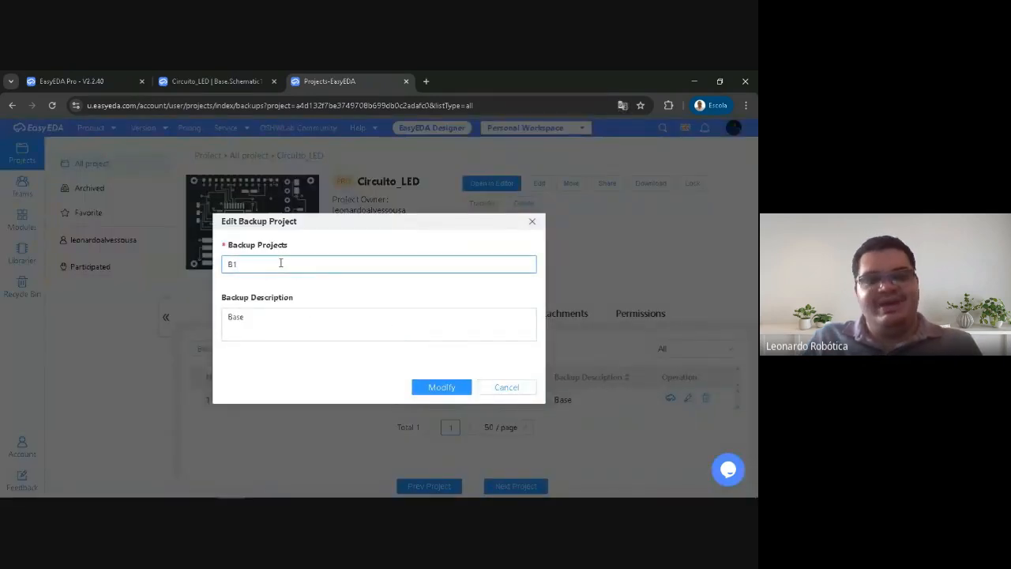
{"action": "key", "text": "BackSpace"}
{"action": "key", "text": "BackSpace"}
{"action": "type", "text": "Muitoimportante"}
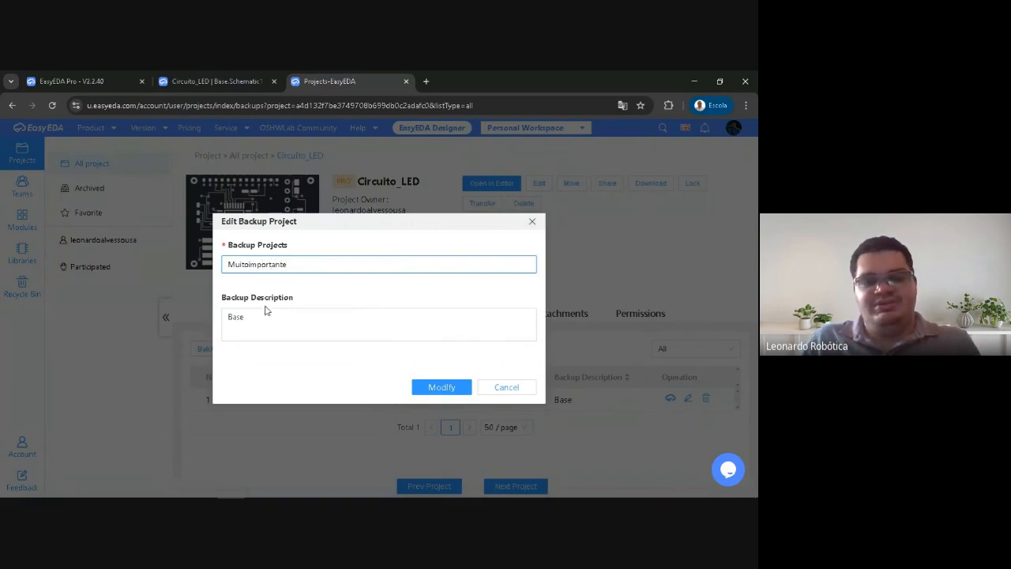
{"action": "left_click_drag", "start_coordinate": [266, 311], "coordinate": [187, 309]}
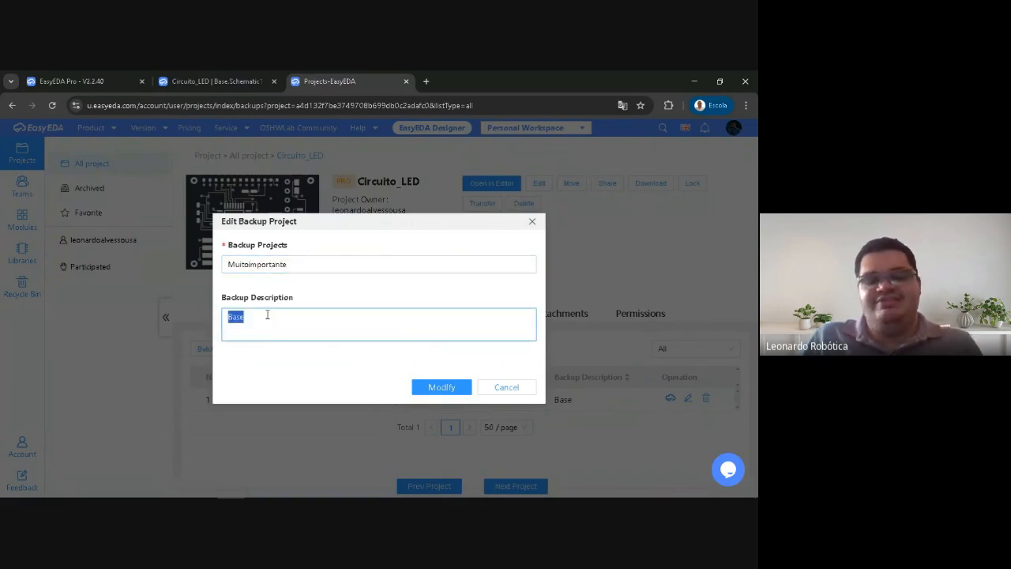
{"action": "left_click", "coordinate": [499, 388]}
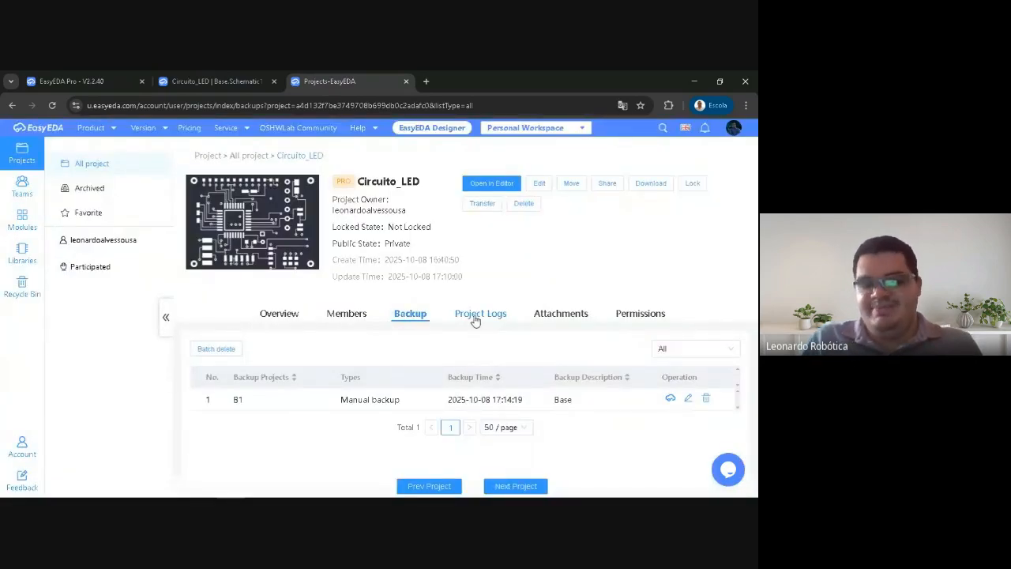
Open the Circuito_LED project's overview and examine its description and schematic preview
{"action": "left_click", "coordinate": [347, 314]}
{"action": "left_click", "coordinate": [282, 316]}
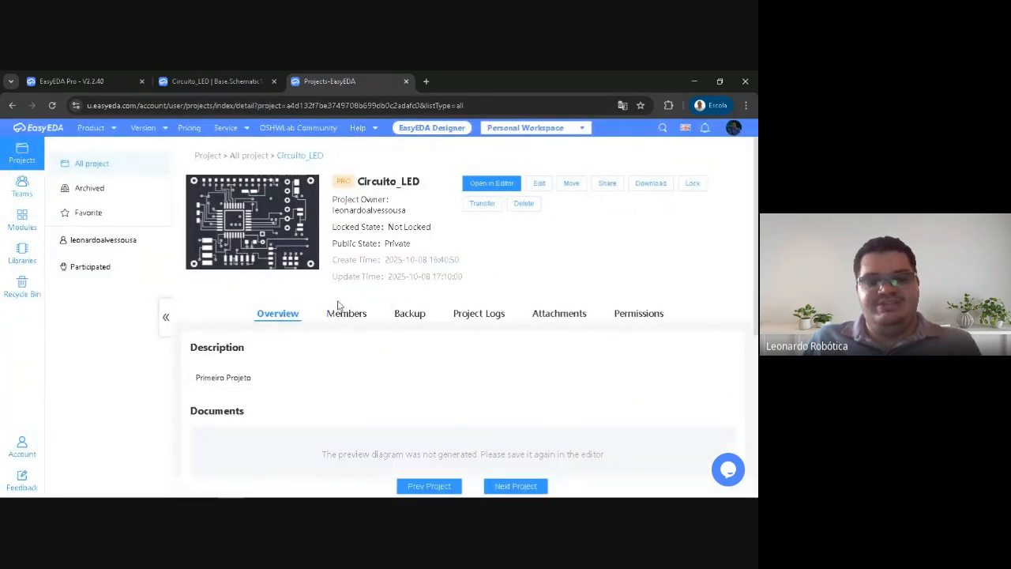
{"action": "scroll", "coordinate": [355, 365], "scroll_direction": "down", "scroll_amount": 2}
{"action": "scroll", "coordinate": [408, 364], "scroll_direction": "down", "scroll_amount": 3}
{"action": "scroll", "coordinate": [417, 316], "scroll_direction": "up", "scroll_amount": 2}
{"action": "scroll", "coordinate": [439, 324], "scroll_direction": "down", "scroll_amount": 1}
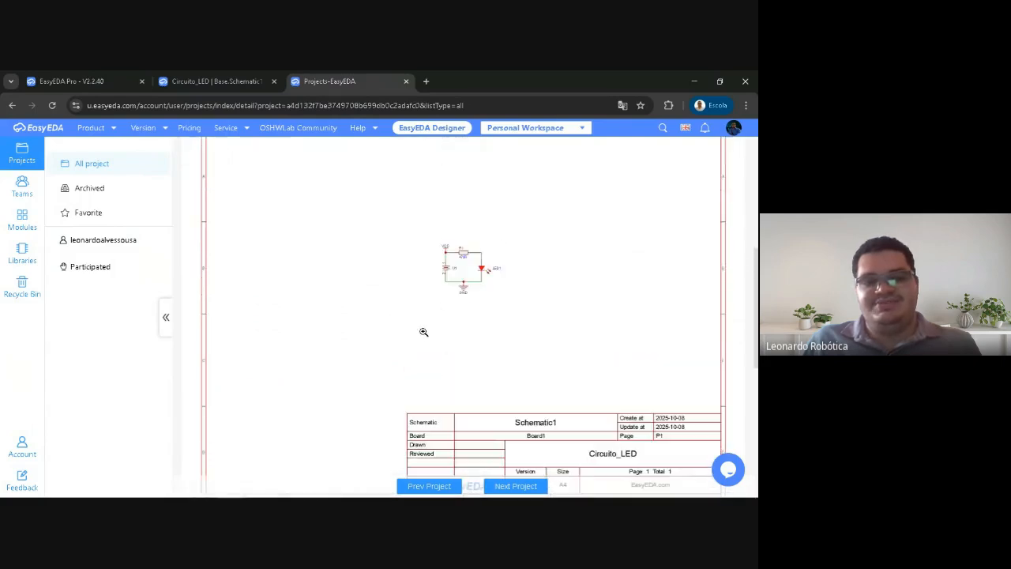
{"action": "scroll", "coordinate": [478, 316], "scroll_direction": "up", "scroll_amount": 2}
{"action": "scroll", "coordinate": [402, 314], "scroll_direction": "down", "scroll_amount": 2}
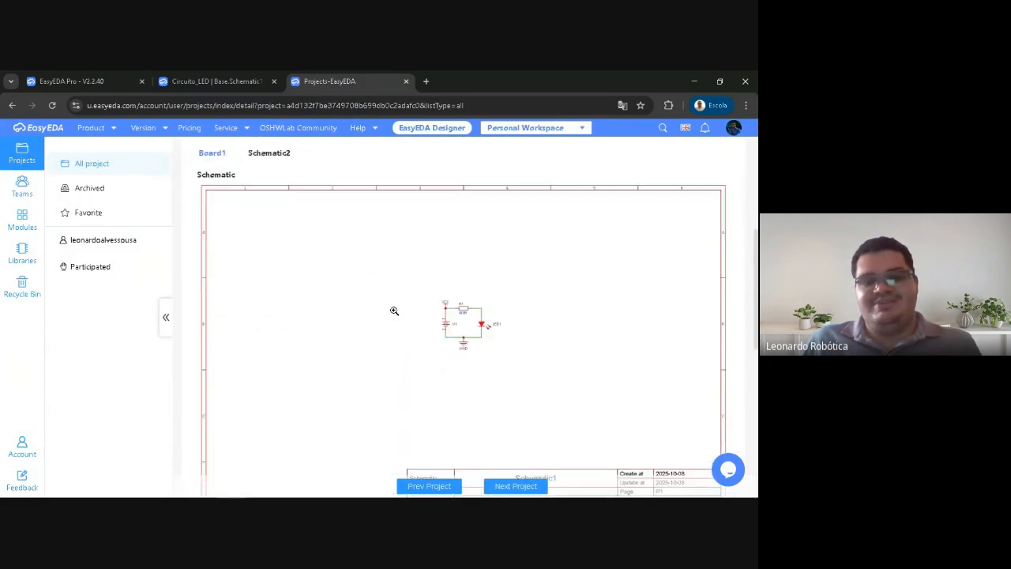
{"action": "scroll", "coordinate": [345, 310], "scroll_direction": "up", "scroll_amount": 1}
Check the Board1 and Schematic2 documents in the overview, and examine the project's BOM table
{"action": "left_click", "coordinate": [211, 211]}
{"action": "left_click", "coordinate": [249, 214]}
{"action": "scroll", "coordinate": [290, 289], "scroll_direction": "down", "scroll_amount": 2}
{"action": "scroll", "coordinate": [291, 289], "scroll_direction": "down", "scroll_amount": 5}
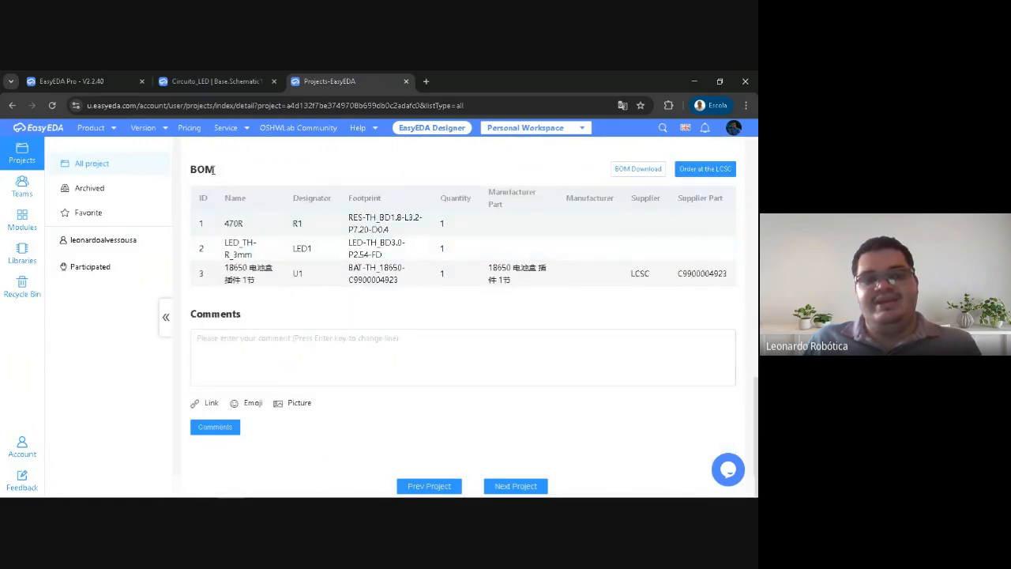
{"action": "left_click_drag", "start_coordinate": [212, 167], "coordinate": [188, 171]}
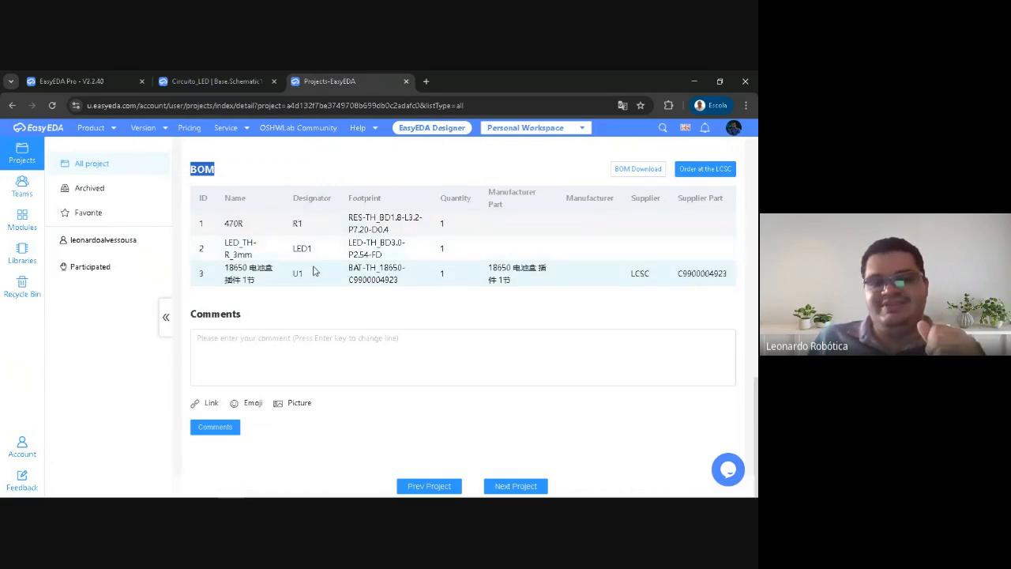
{"action": "left_click", "coordinate": [265, 166]}
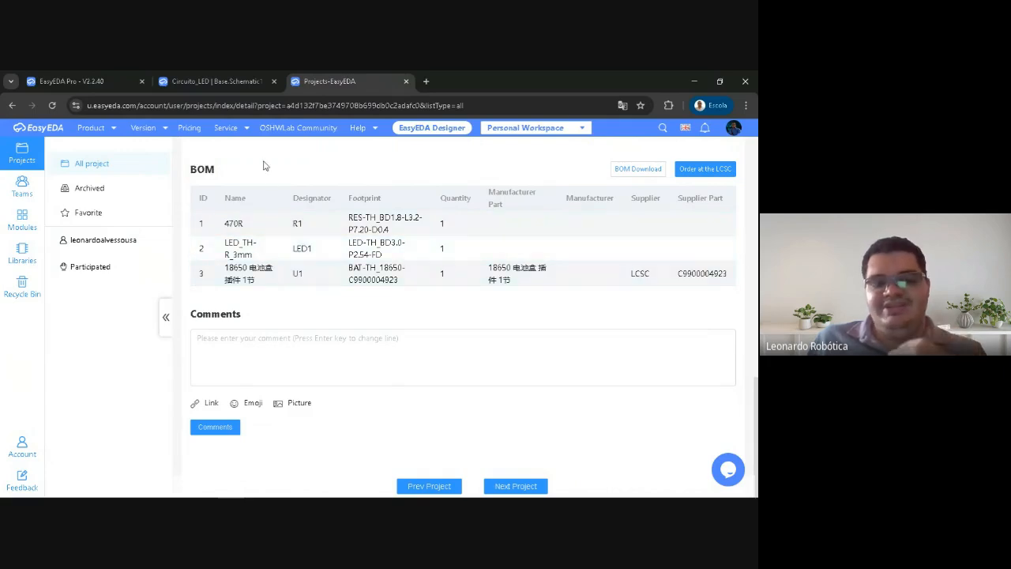
{"action": "left_click", "coordinate": [427, 79]}
{"action": "left_click", "coordinate": [400, 104]}
{"action": "type", "text": "fjkj"}
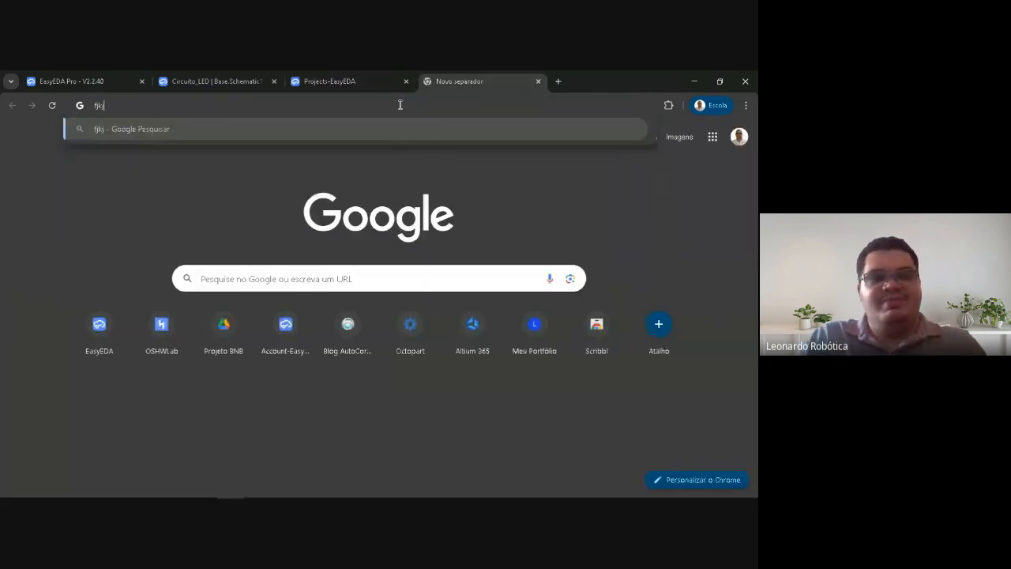
{"action": "key", "text": "BackSpace"}
{"action": "key", "text": "BackSpace"}
{"action": "key", "text": "BackSpace"}
{"action": "key", "text": "Escape"}
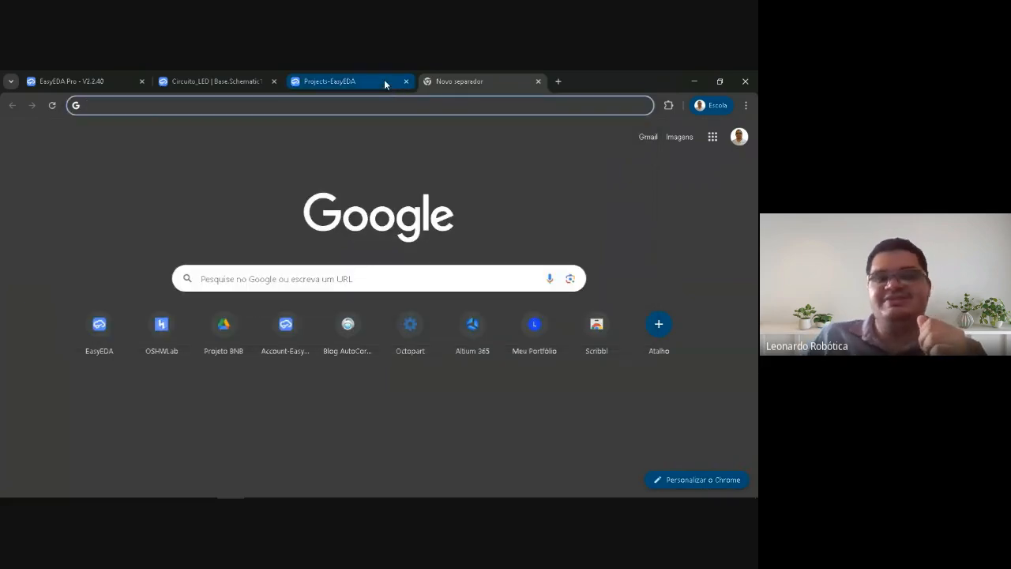
{"action": "left_click", "coordinate": [386, 82]}
{"action": "left_click", "coordinate": [538, 80]}
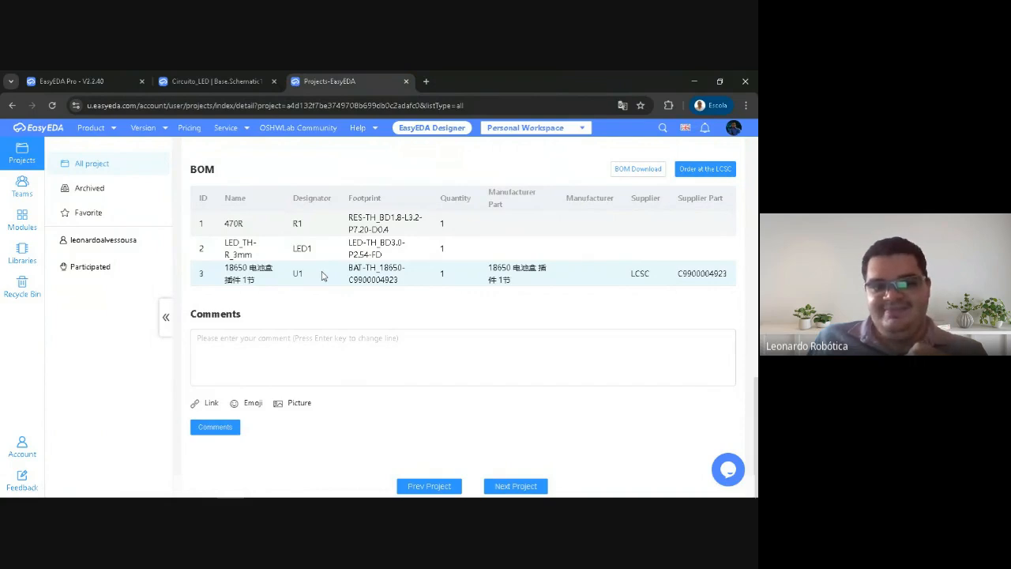
Show the Base schematic in the editor and inspect battery U1, resistor R1 and LED1 against the BOM entries
{"action": "left_click", "coordinate": [212, 81]}
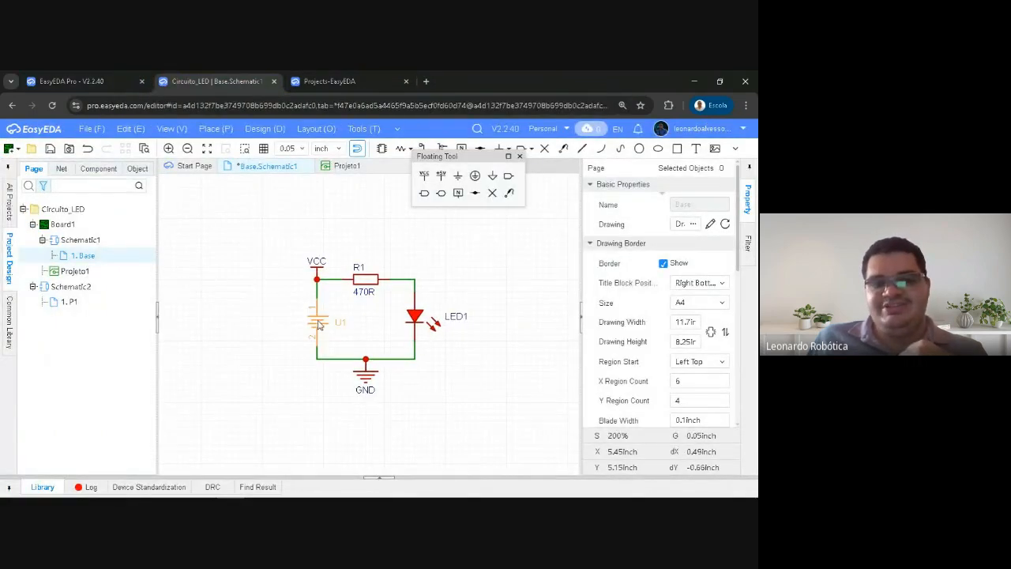
{"action": "left_click", "coordinate": [317, 322]}
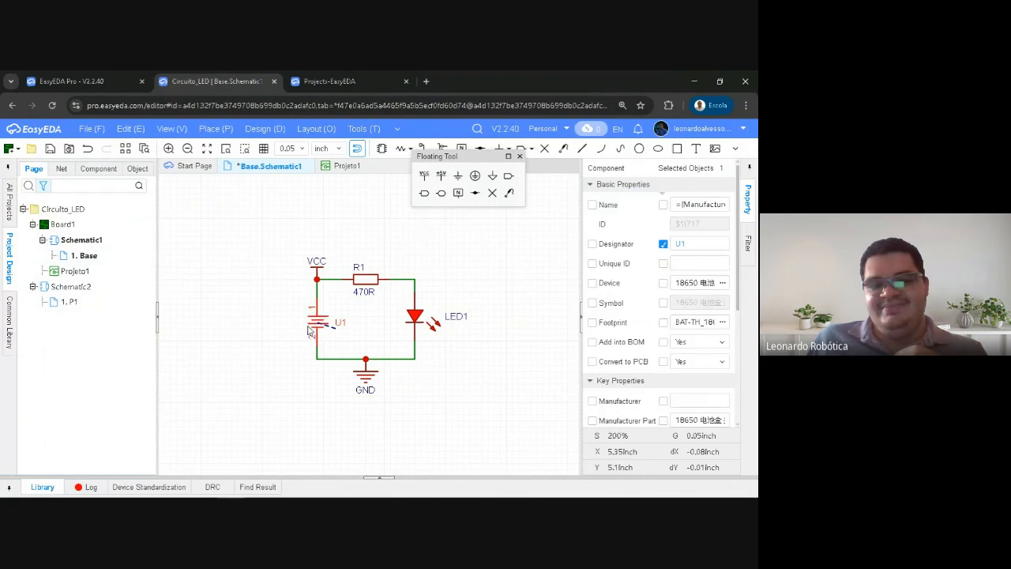
{"action": "left_click", "coordinate": [364, 280]}
{"action": "left_click_drag", "start_coordinate": [367, 237], "coordinate": [442, 339]}
{"action": "left_click", "coordinate": [369, 284]}
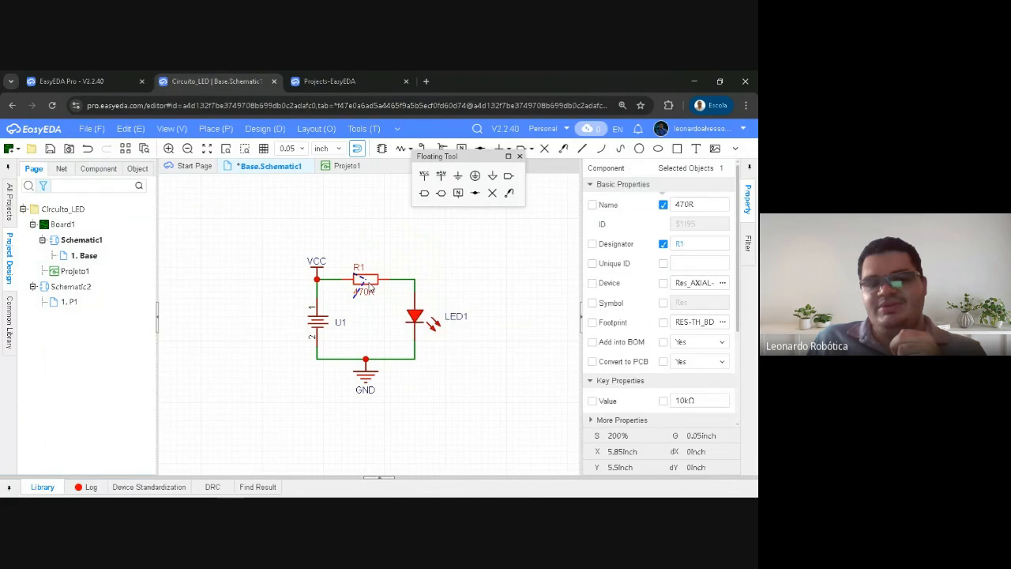
{"action": "left_click", "coordinate": [421, 318]}
{"action": "left_click", "coordinate": [388, 267]}
{"action": "left_click", "coordinate": [371, 279]}
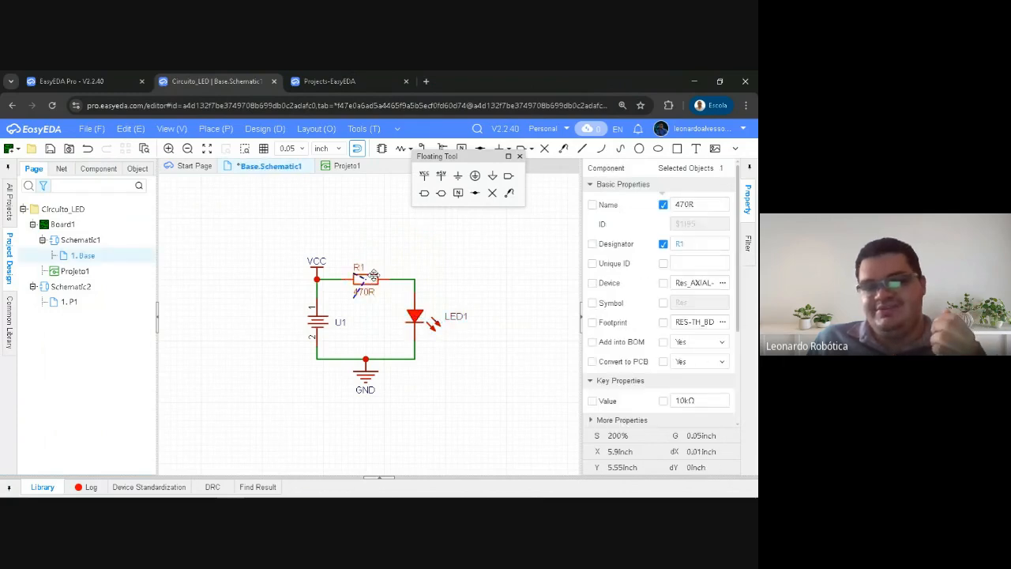
{"action": "left_click", "coordinate": [414, 316]}
{"action": "left_click", "coordinate": [318, 319]}
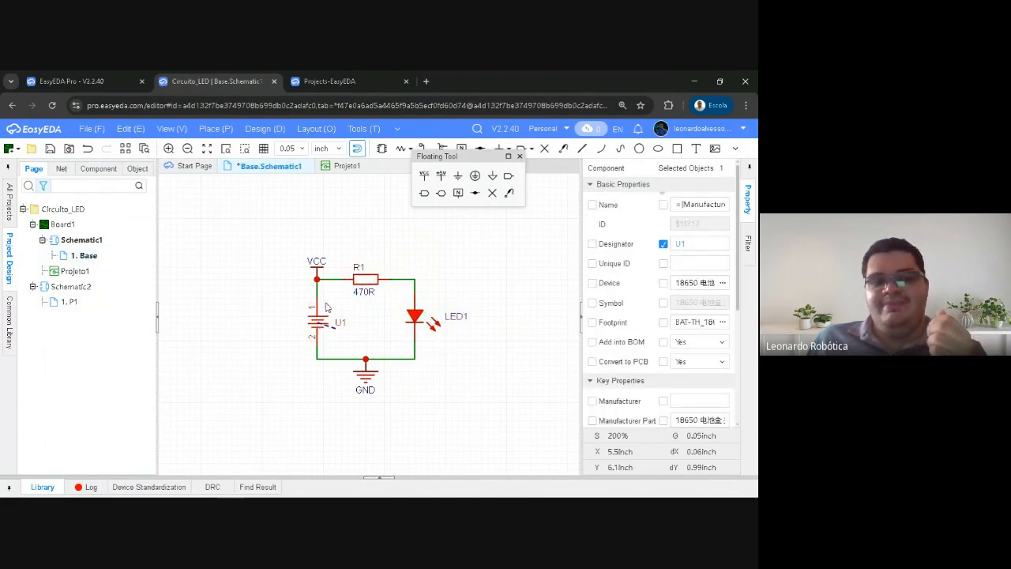
Compare the project's BOM with the Base schematic once more, and download the BOM from the project overview
{"action": "left_click", "coordinate": [323, 80]}
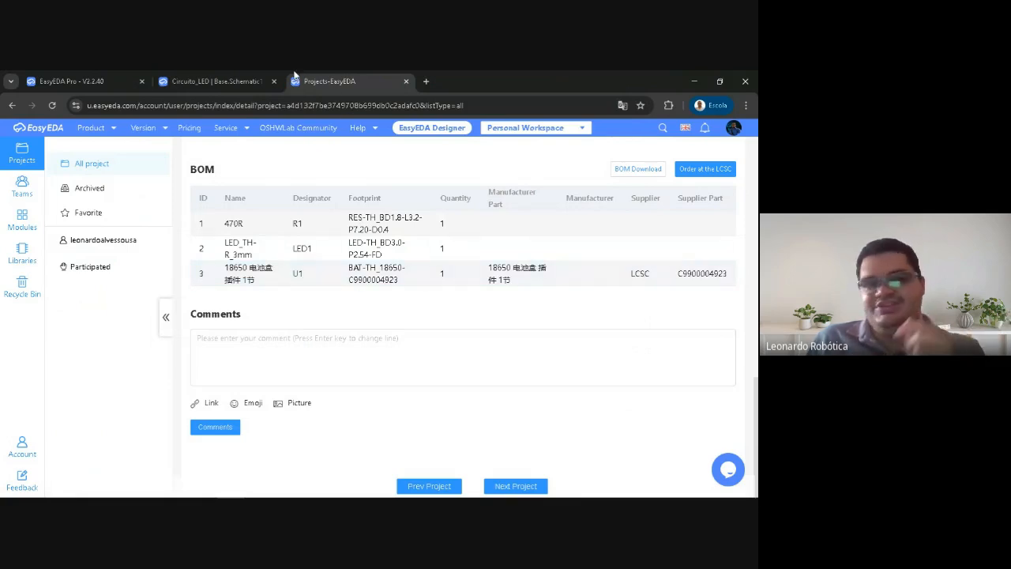
{"action": "left_click", "coordinate": [241, 82]}
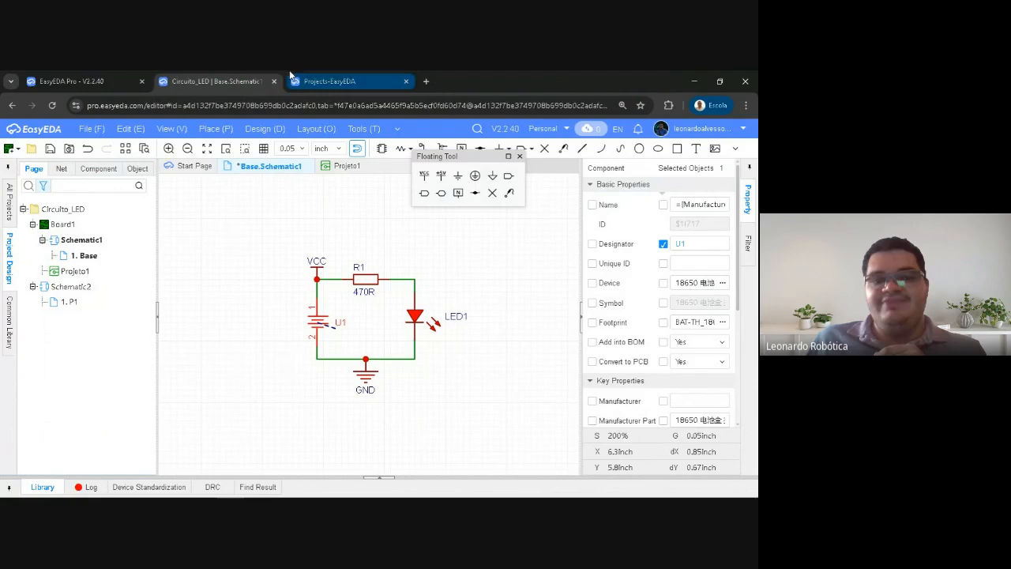
{"action": "left_click", "coordinate": [327, 81]}
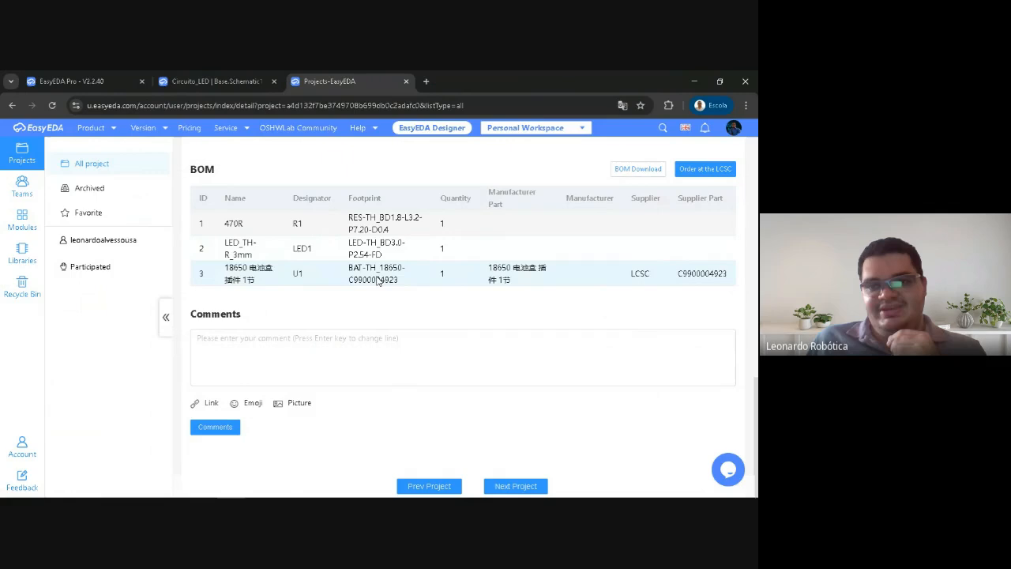
{"action": "left_click", "coordinate": [631, 170]}
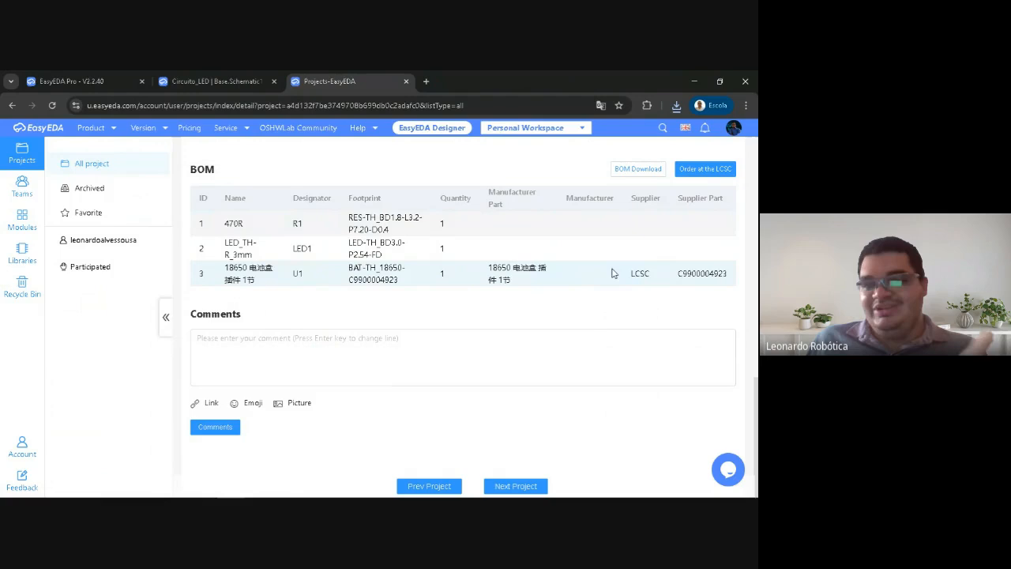
Review the comments area, project details and schematic preview on the Circuito_LED overview page
{"action": "left_click", "coordinate": [245, 341]}
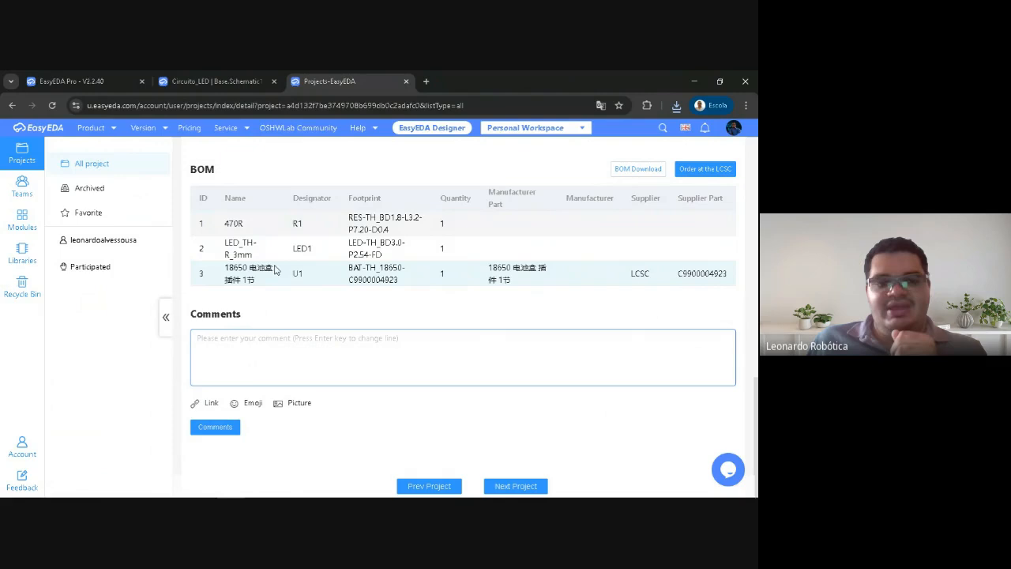
{"action": "scroll", "coordinate": [289, 266], "scroll_direction": "up", "scroll_amount": 3}
{"action": "scroll", "coordinate": [289, 245], "scroll_direction": "down", "scroll_amount": 3}
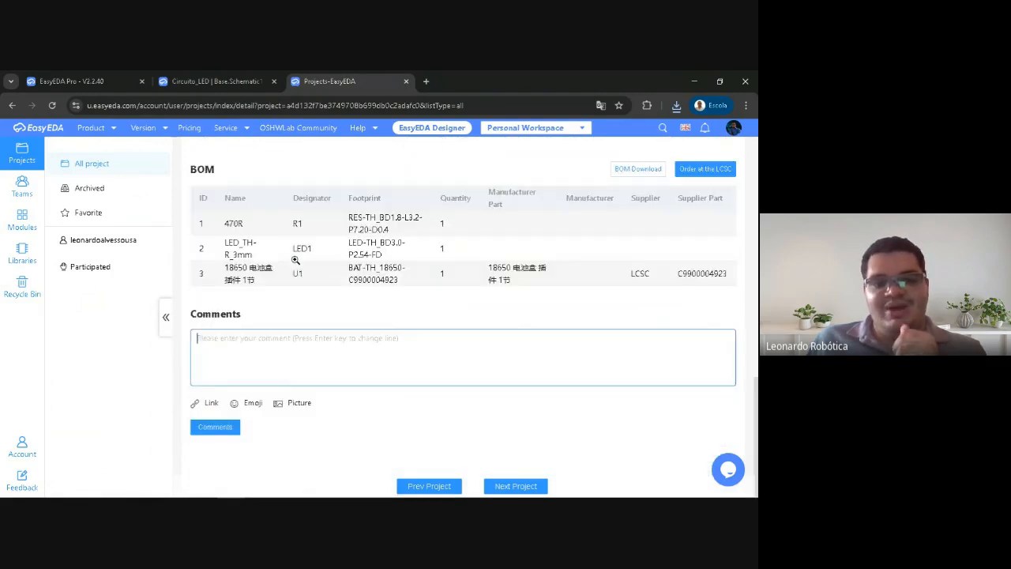
{"action": "scroll", "coordinate": [297, 237], "scroll_direction": "up", "scroll_amount": 10}
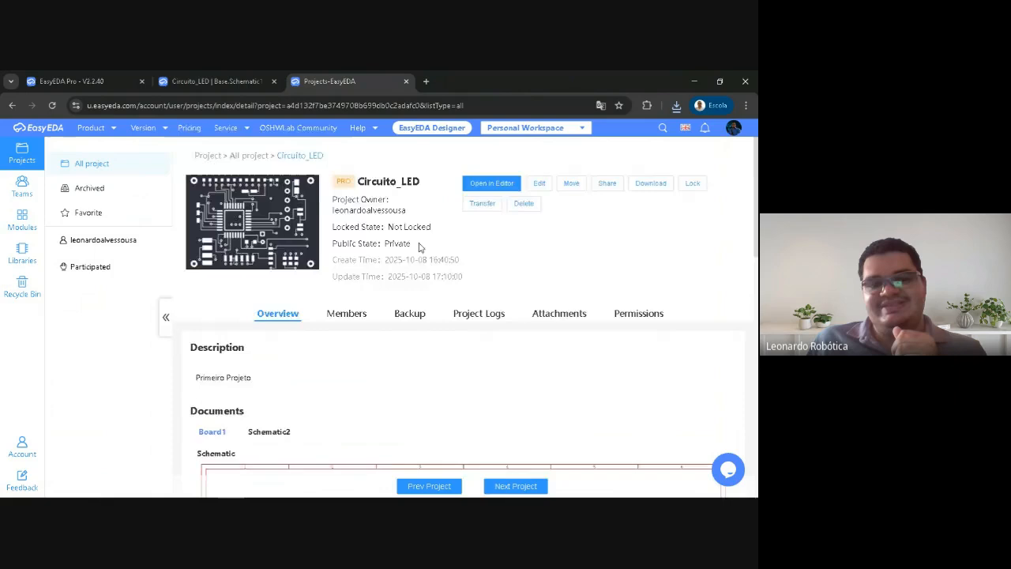
{"action": "scroll", "coordinate": [411, 245], "scroll_direction": "down", "scroll_amount": 10}
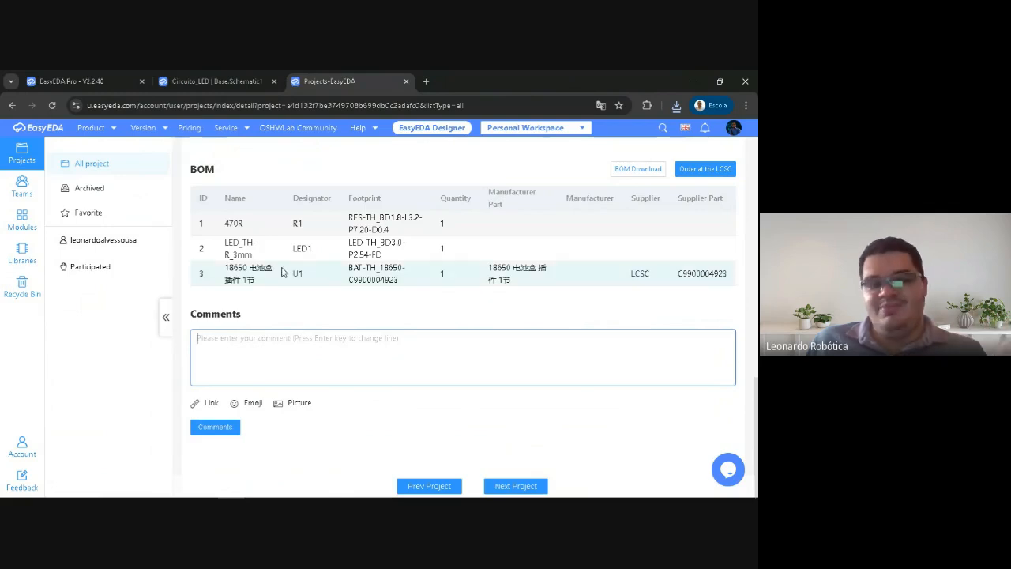
{"action": "scroll", "coordinate": [300, 198], "scroll_direction": "up", "scroll_amount": 10}
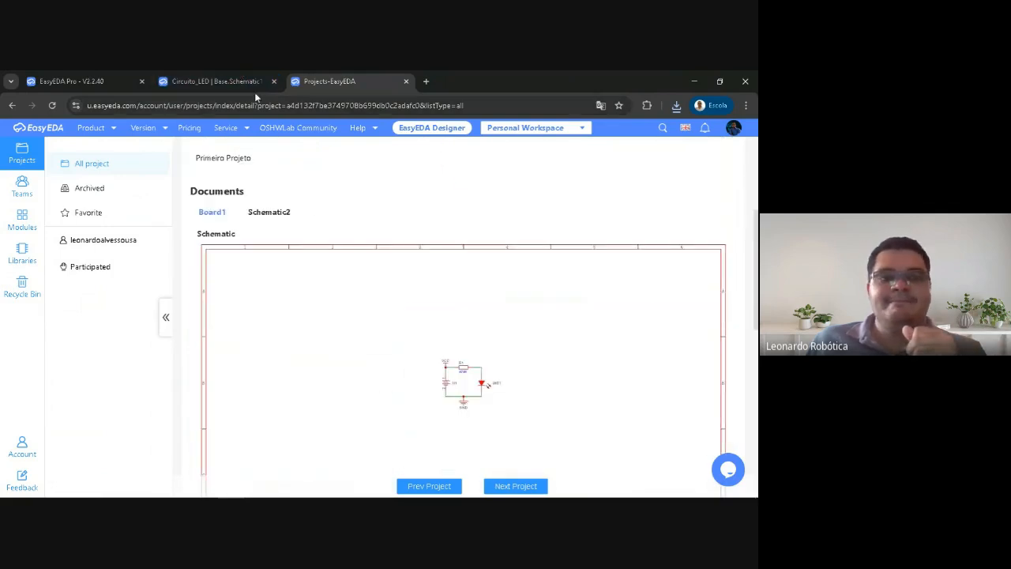
Return to the Base schematic in the editor and show the whole LED circuit
{"action": "left_click", "coordinate": [229, 80]}
{"action": "right_click_drag", "start_coordinate": [295, 240], "coordinate": [305, 239]}
{"action": "left_click", "coordinate": [301, 238]}
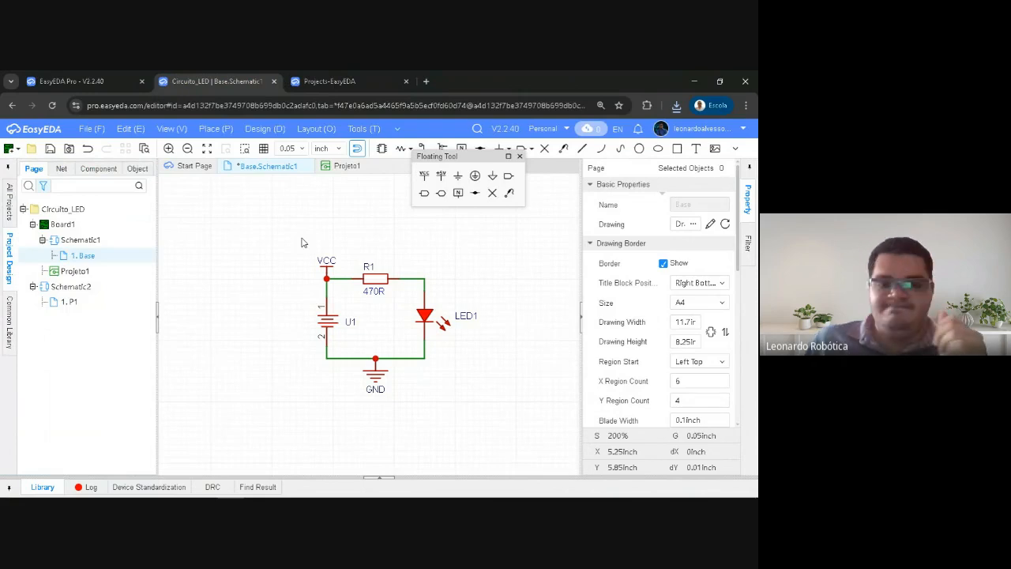
Switch to the Google Meet call and check the in-call messages, closing the chat again
{"action": "mouse_move", "coordinate": [205, 490]}
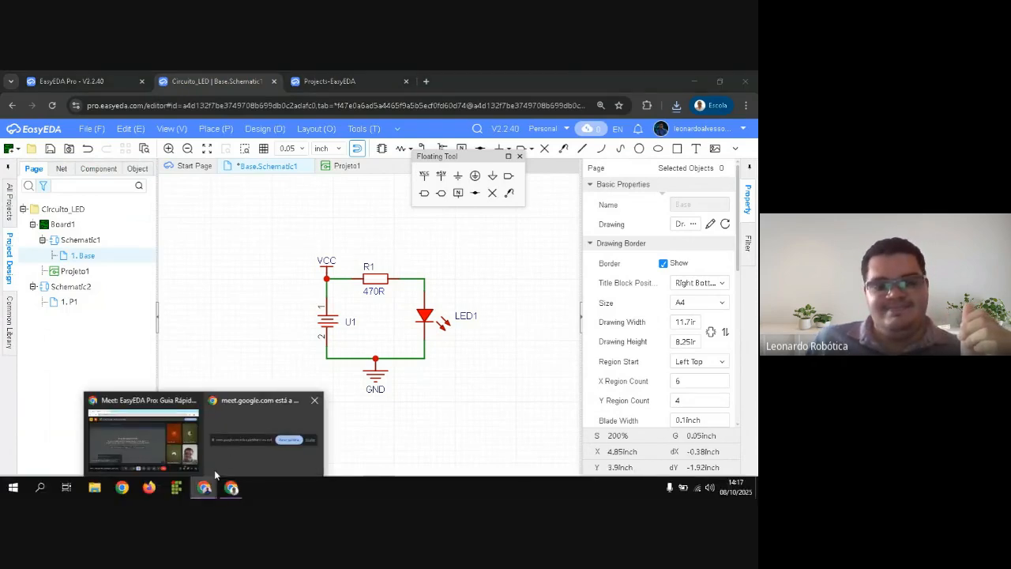
{"action": "left_click", "coordinate": [134, 430]}
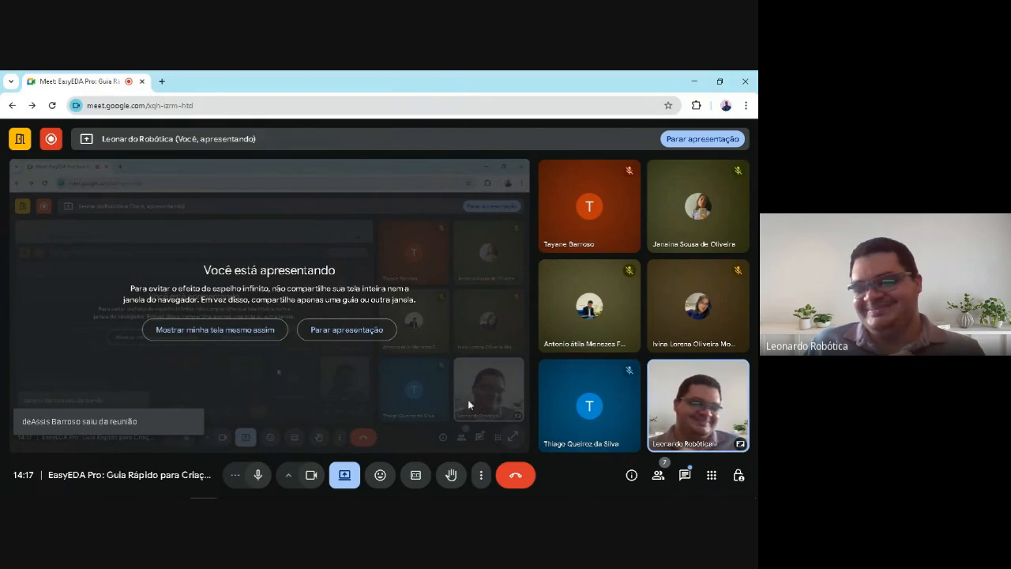
{"action": "left_click", "coordinate": [684, 475]}
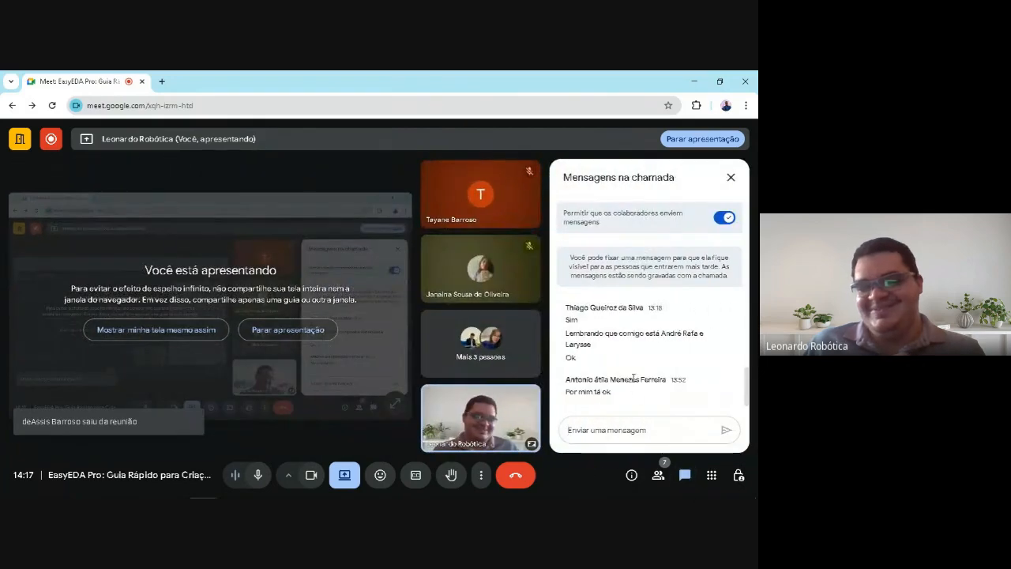
{"action": "left_click", "coordinate": [732, 179]}
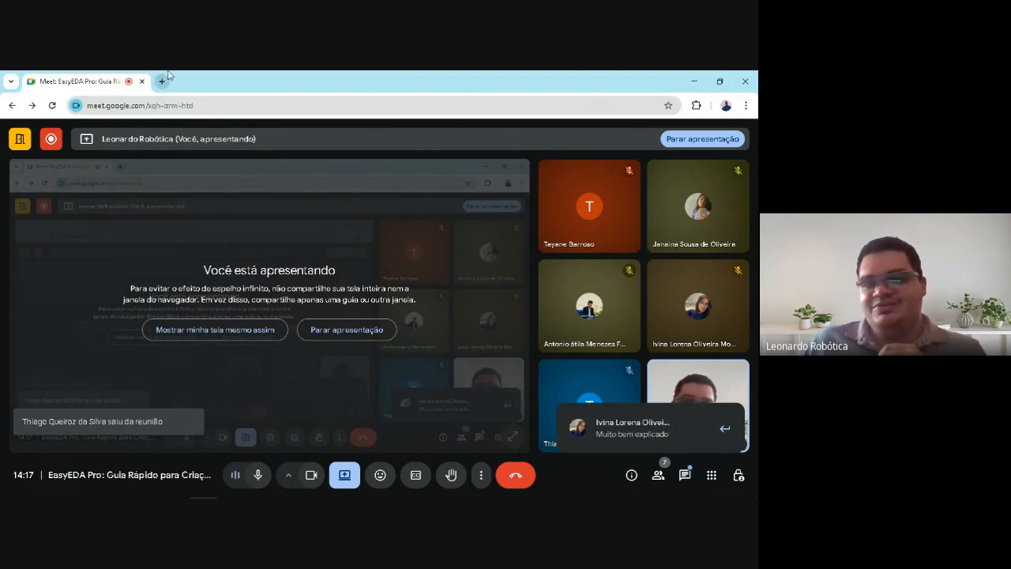
{"action": "mouse_move", "coordinate": [736, 496]}
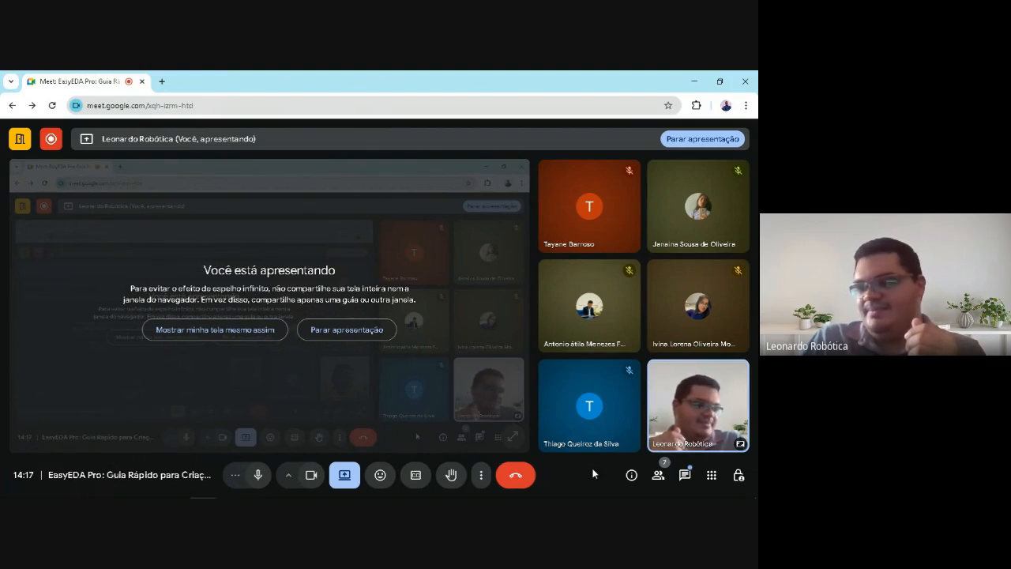
{"action": "left_click", "coordinate": [684, 474]}
{"action": "left_click", "coordinate": [684, 474]}
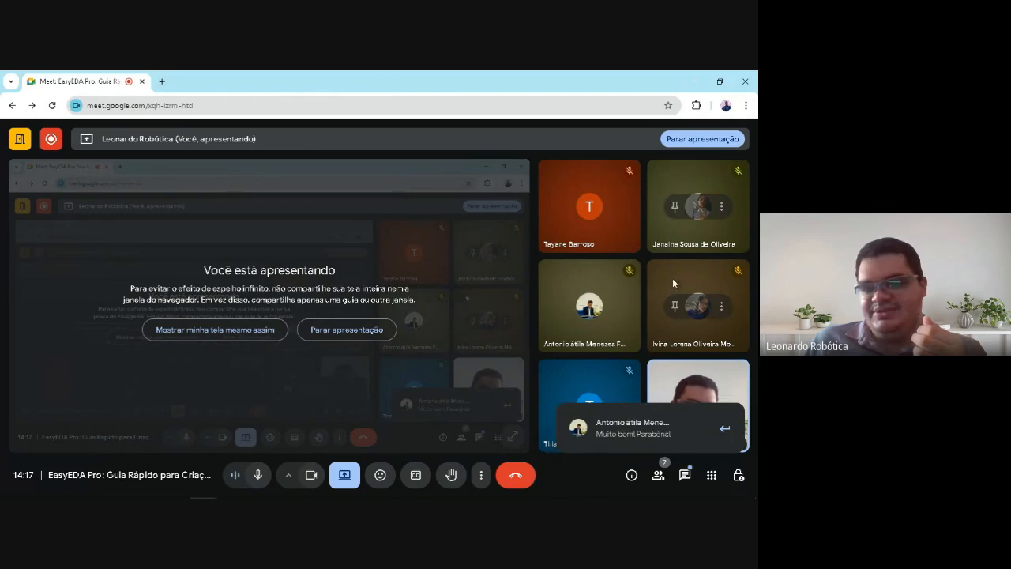
Review the list of participants in the Google Meet call and close it
{"action": "left_click", "coordinate": [658, 475]}
{"action": "scroll", "coordinate": [638, 341], "scroll_direction": "down", "scroll_amount": 2}
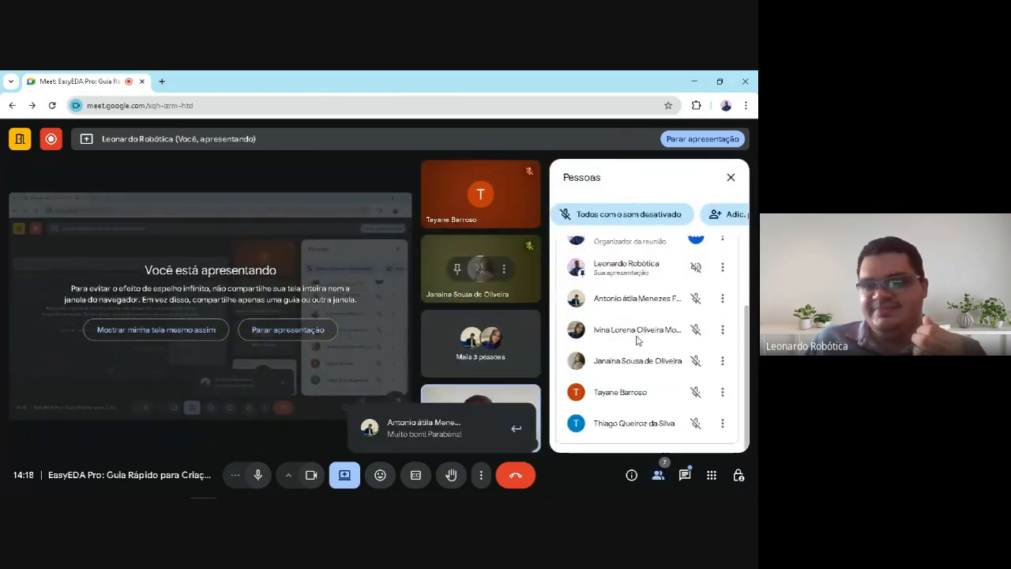
{"action": "scroll", "coordinate": [639, 341], "scroll_direction": "up", "scroll_amount": 2}
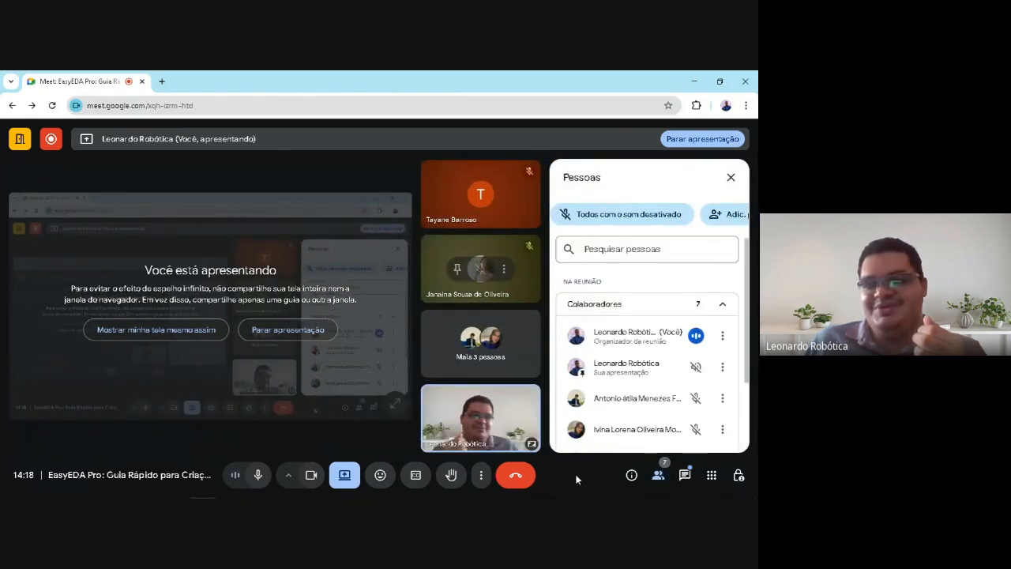
{"action": "left_click", "coordinate": [731, 177]}
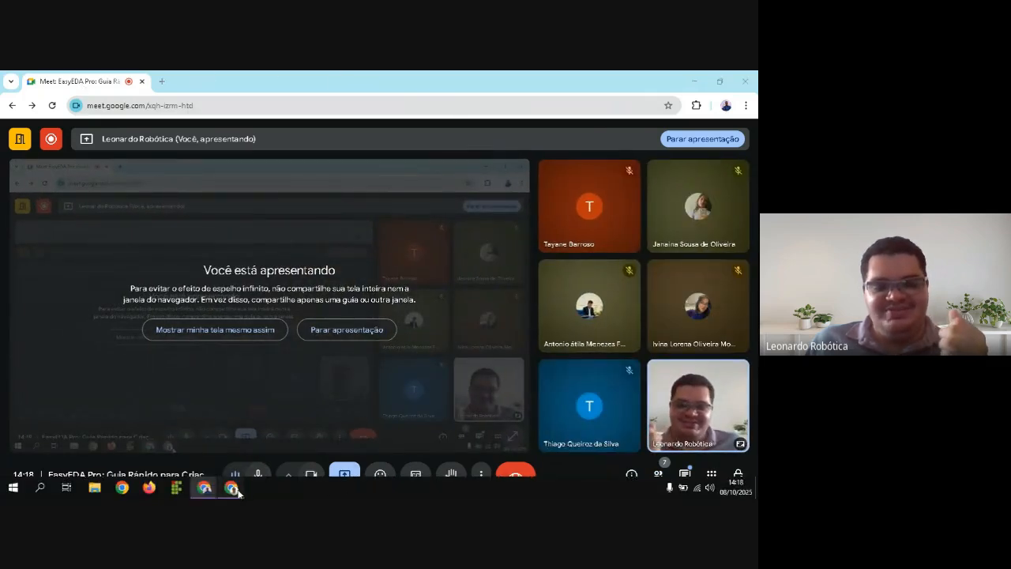
Switch back to the EasyEDA editor, close the Projects page, and move the Floating Tool palette off the drawing area over the page properties
{"action": "left_click", "coordinate": [231, 486]}
{"action": "right_click_drag", "start_coordinate": [295, 233], "coordinate": [280, 239]}
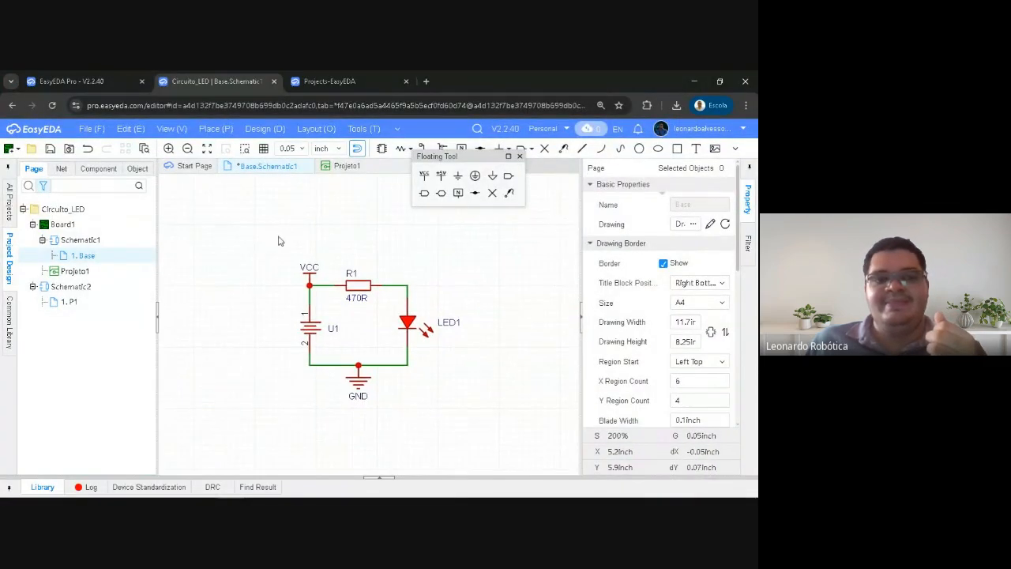
{"action": "left_click", "coordinate": [406, 81]}
{"action": "left_click_drag", "start_coordinate": [449, 158], "coordinate": [666, 170]}
{"action": "right_click_drag", "start_coordinate": [333, 195], "coordinate": [348, 198]}
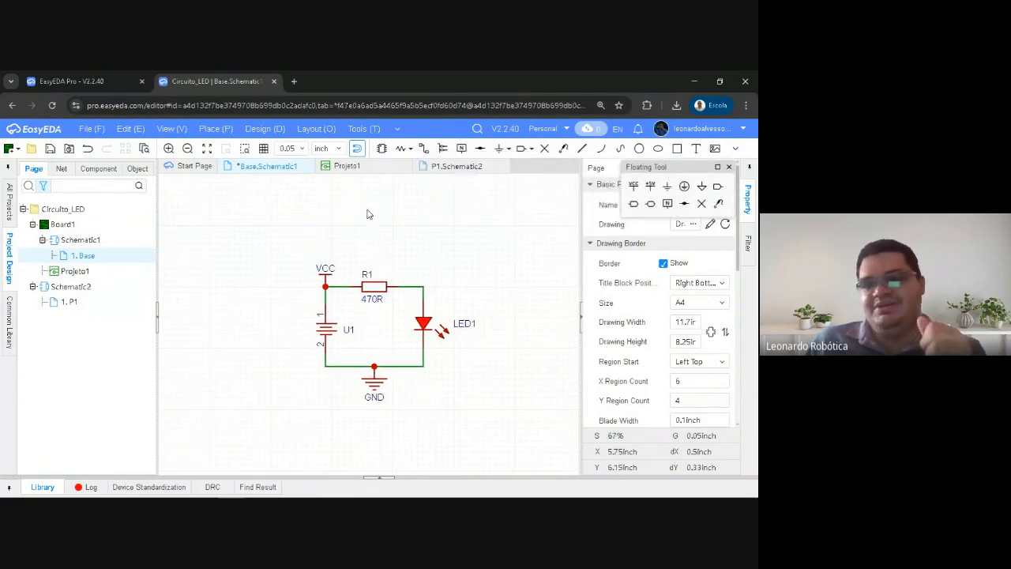
Move the Floating Tool palette clear of the account options and open the User Center
{"action": "left_click", "coordinate": [711, 131]}
{"action": "left_click_drag", "start_coordinate": [686, 167], "coordinate": [403, 171]}
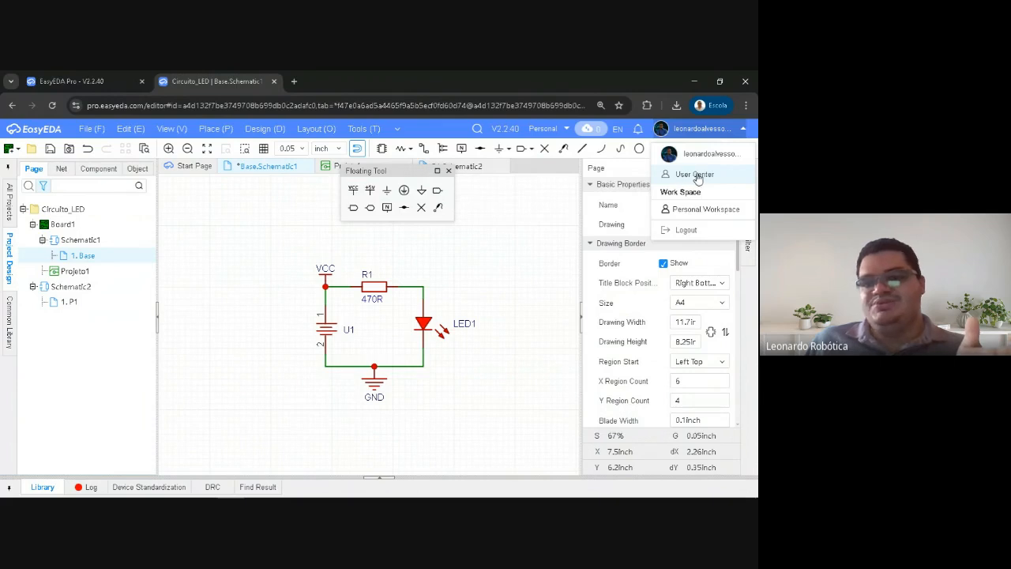
{"action": "left_click", "coordinate": [703, 175]}
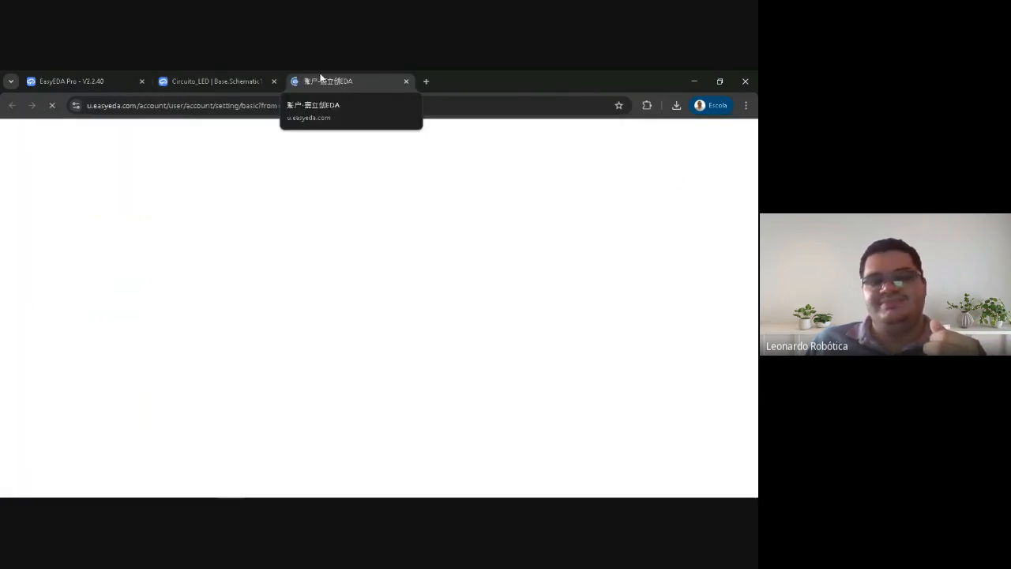
{"action": "left_click", "coordinate": [616, 128]}
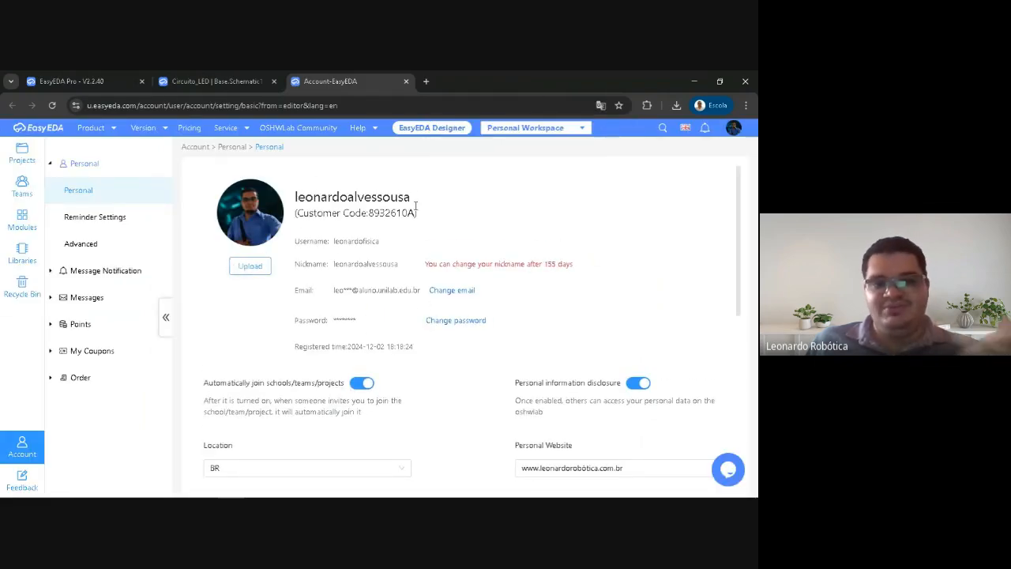
Highlight the customer code on the personal account page and clear the selection again
{"action": "mouse_move", "coordinate": [412, 214]}
{"action": "left_mouse_down"}
{"action": "mouse_move", "coordinate": [382, 212]}
{"action": "mouse_move", "coordinate": [404, 202]}
{"action": "mouse_move", "coordinate": [338, 207]}
{"action": "mouse_move", "coordinate": [411, 213]}
{"action": "left_mouse_up"}
{"action": "left_click", "coordinate": [510, 227]}
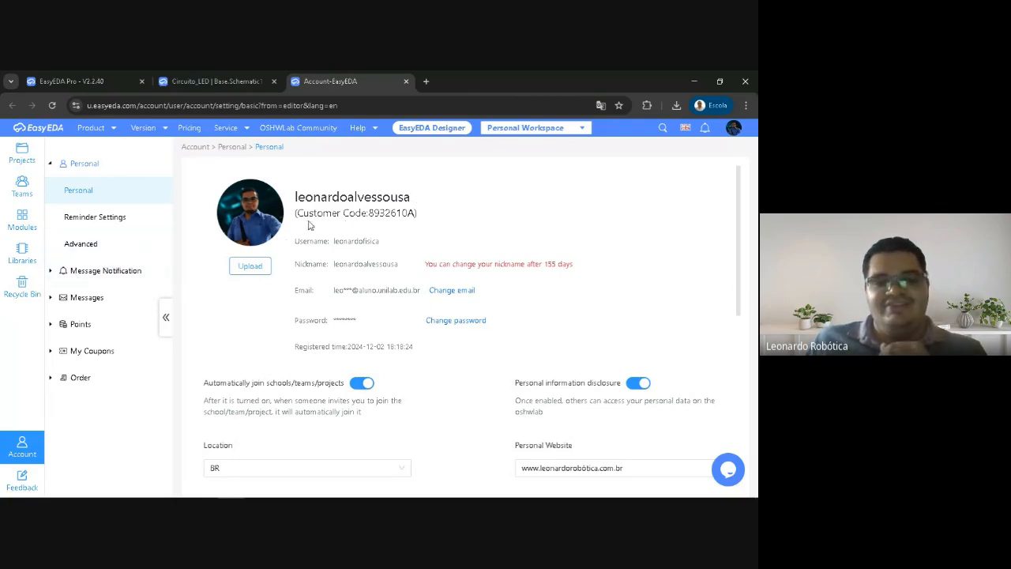
{"action": "left_click_drag", "start_coordinate": [369, 213], "coordinate": [411, 211]}
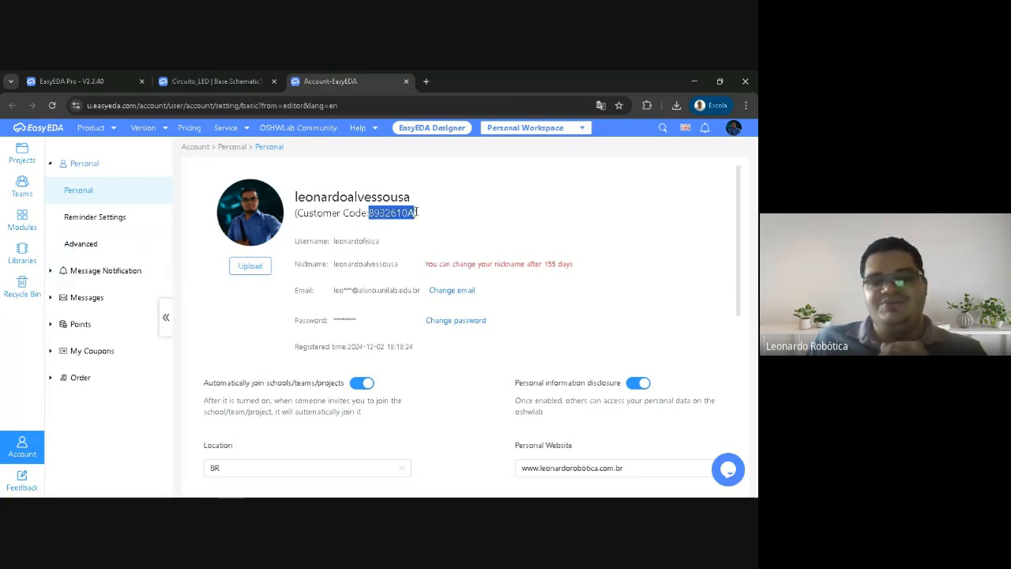
{"action": "left_click", "coordinate": [424, 216]}
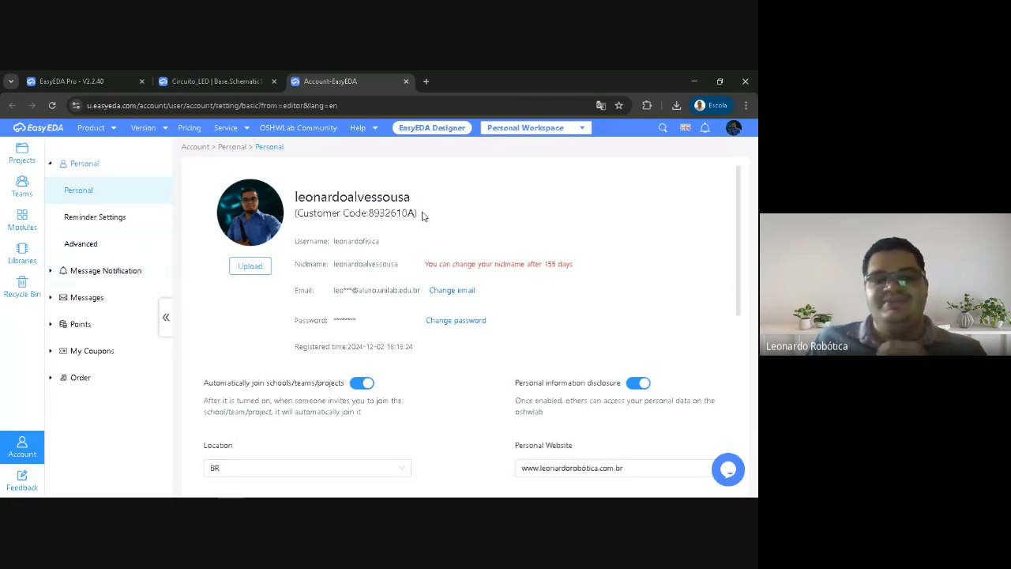
Look through the Message Notification categories of the account and collapse them again
{"action": "left_click", "coordinate": [54, 270]}
{"action": "scroll", "coordinate": [129, 350], "scroll_direction": "down", "scroll_amount": 2}
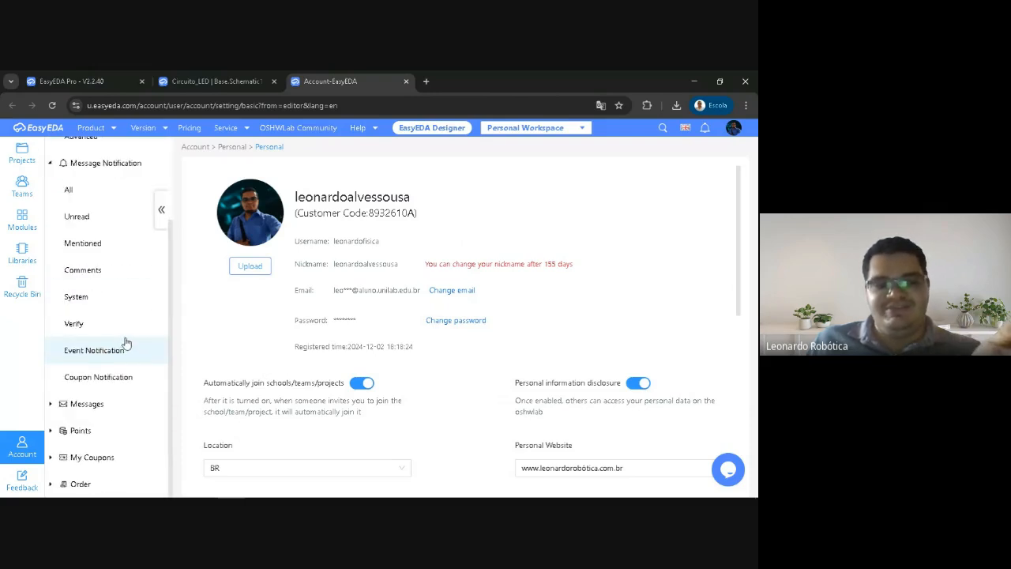
{"action": "scroll", "coordinate": [124, 343], "scroll_direction": "up", "scroll_amount": 2}
{"action": "left_click", "coordinate": [50, 273]}
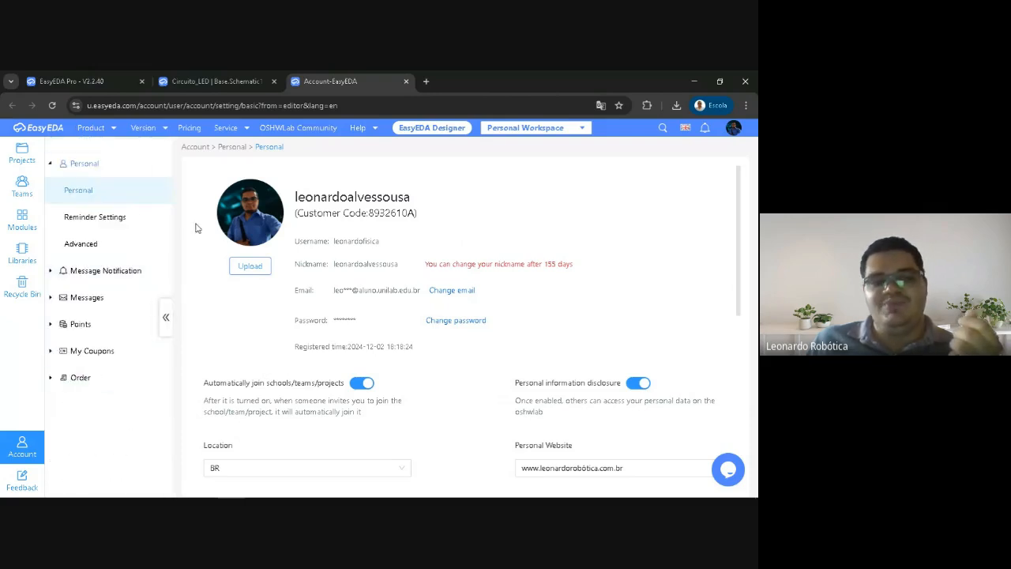
Point out the customer code once more and expand the Message Notification categories, leaving the code unselected
{"action": "left_click_drag", "start_coordinate": [369, 213], "coordinate": [419, 214]}
{"action": "left_click", "coordinate": [52, 272]}
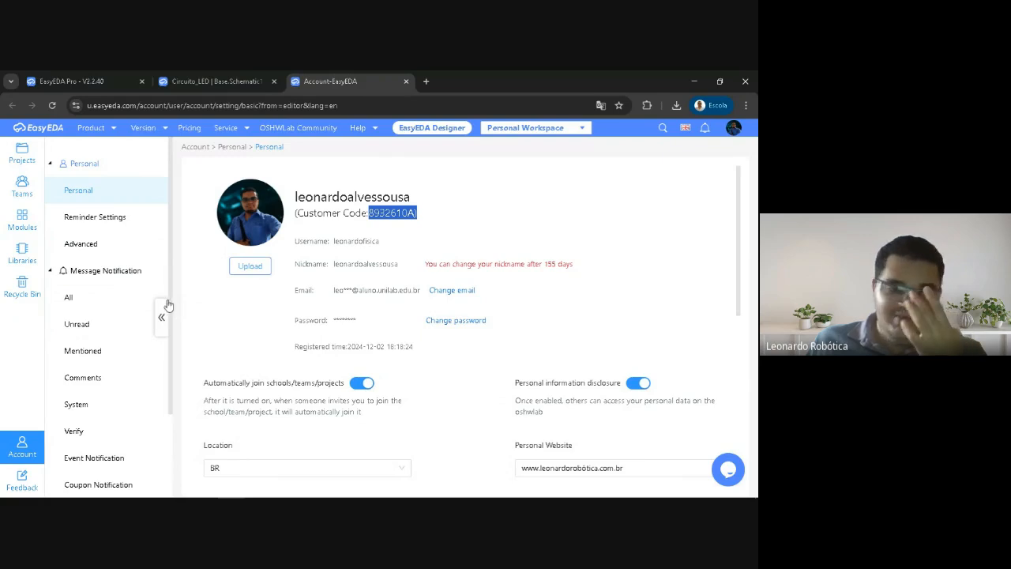
{"action": "left_click", "coordinate": [369, 213]}
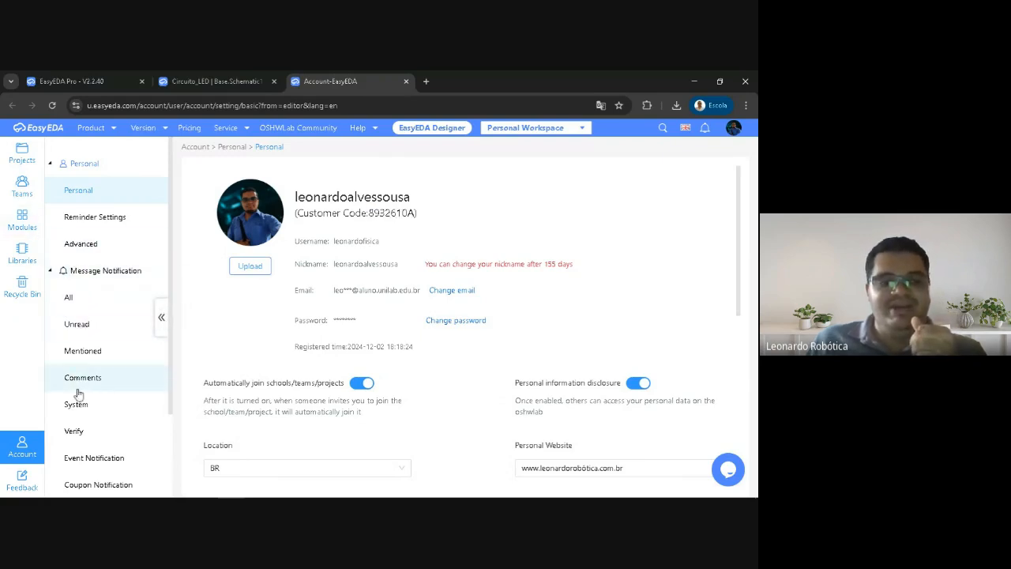
Return to the Circuito_LED schematic, switch to the Google Meet call and stop presenting the screen
{"action": "left_click", "coordinate": [202, 82]}
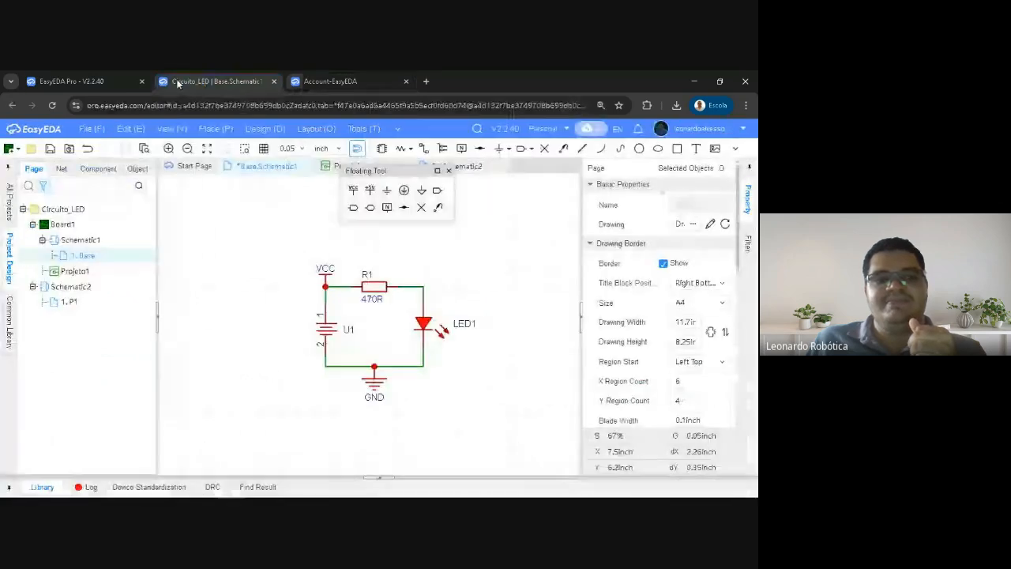
{"action": "mouse_move", "coordinate": [204, 487]}
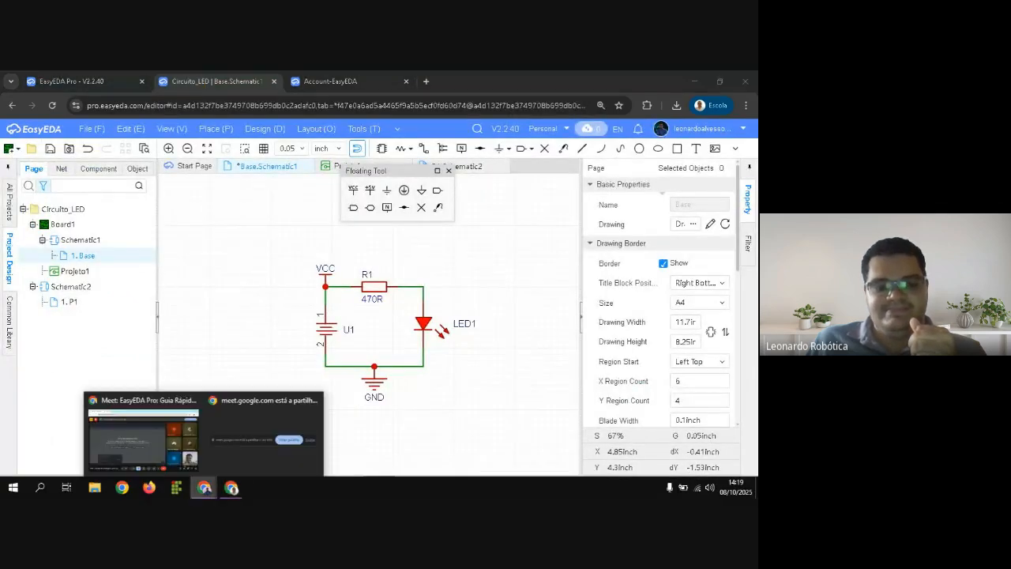
{"action": "left_click", "coordinate": [168, 453]}
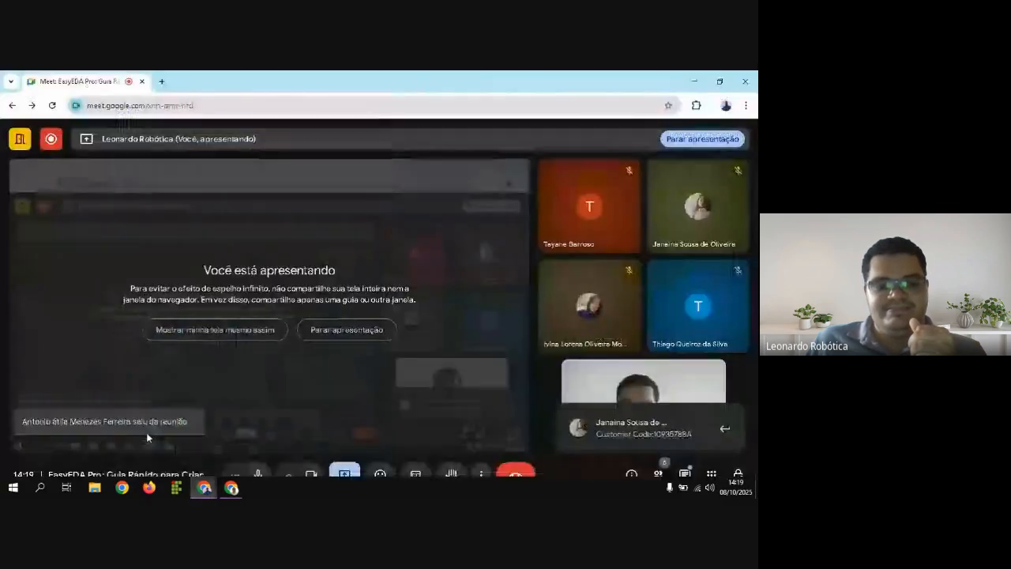
{"action": "left_click", "coordinate": [339, 330]}
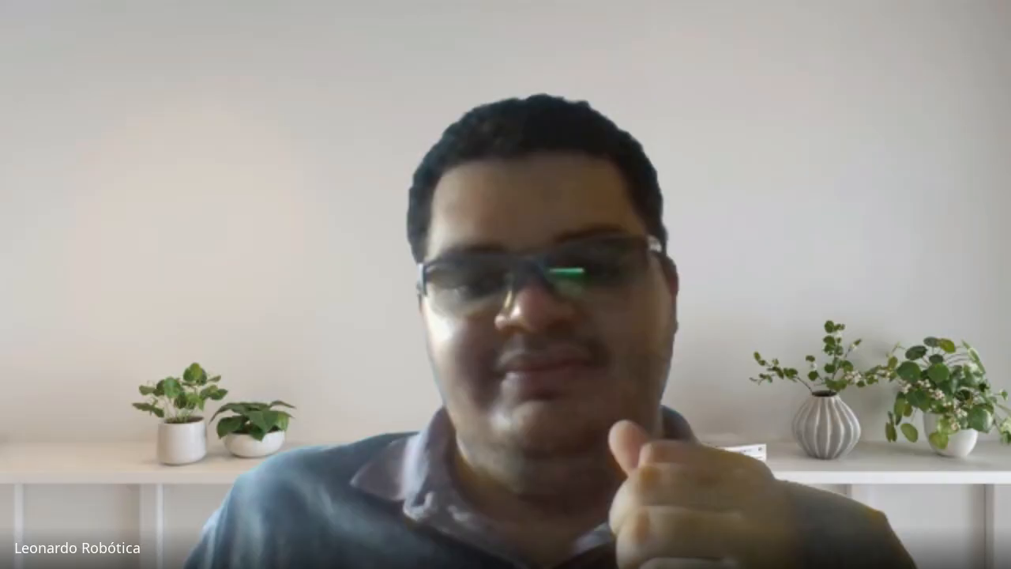